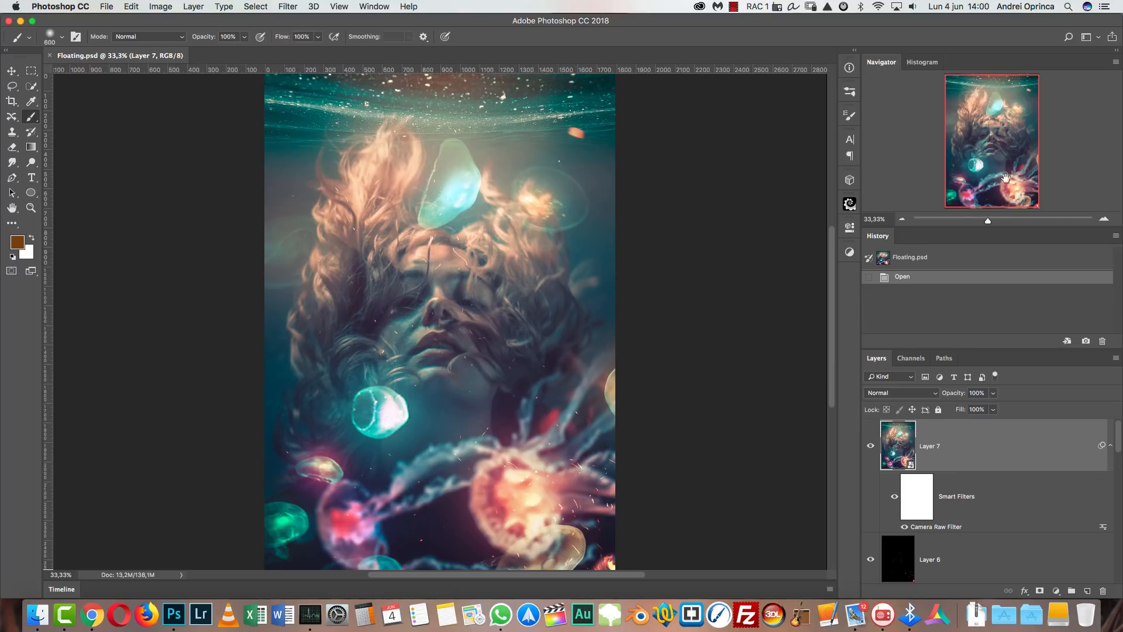
- Open the portrait image lawrson-pinson-602763-unsplash.jpg from the Resources folder
click(997, 153)
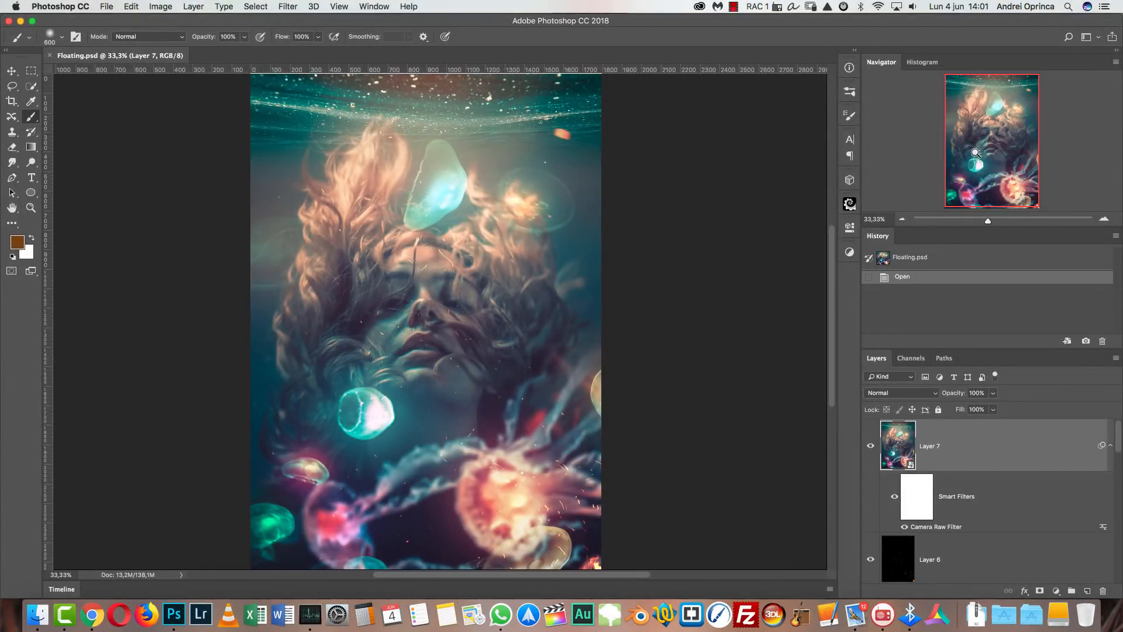
key(super+o)
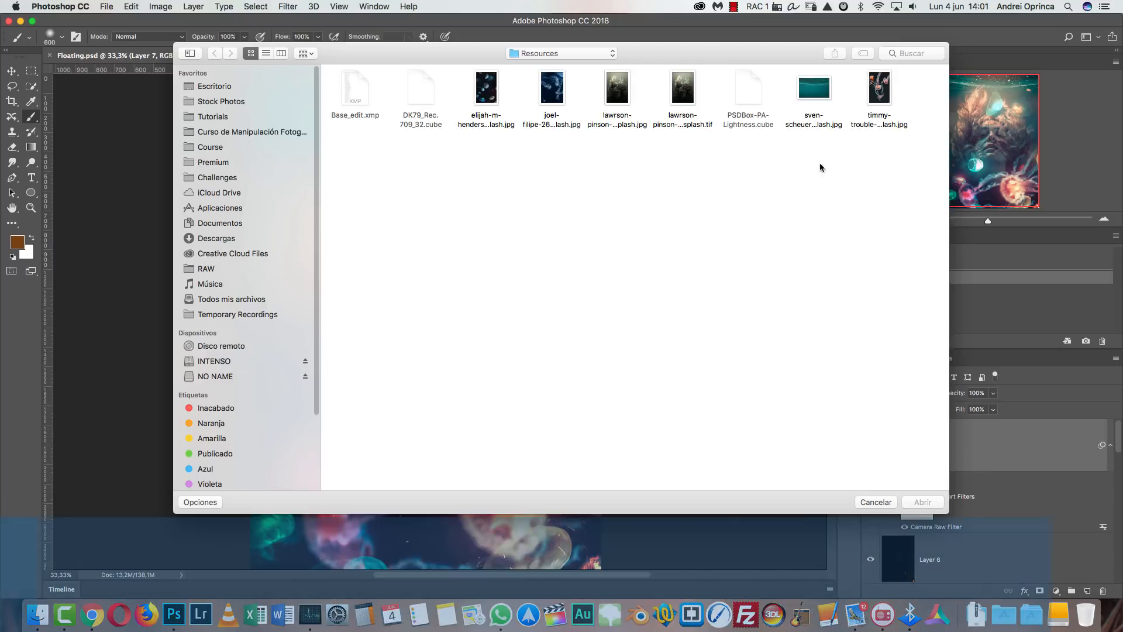
click(618, 89)
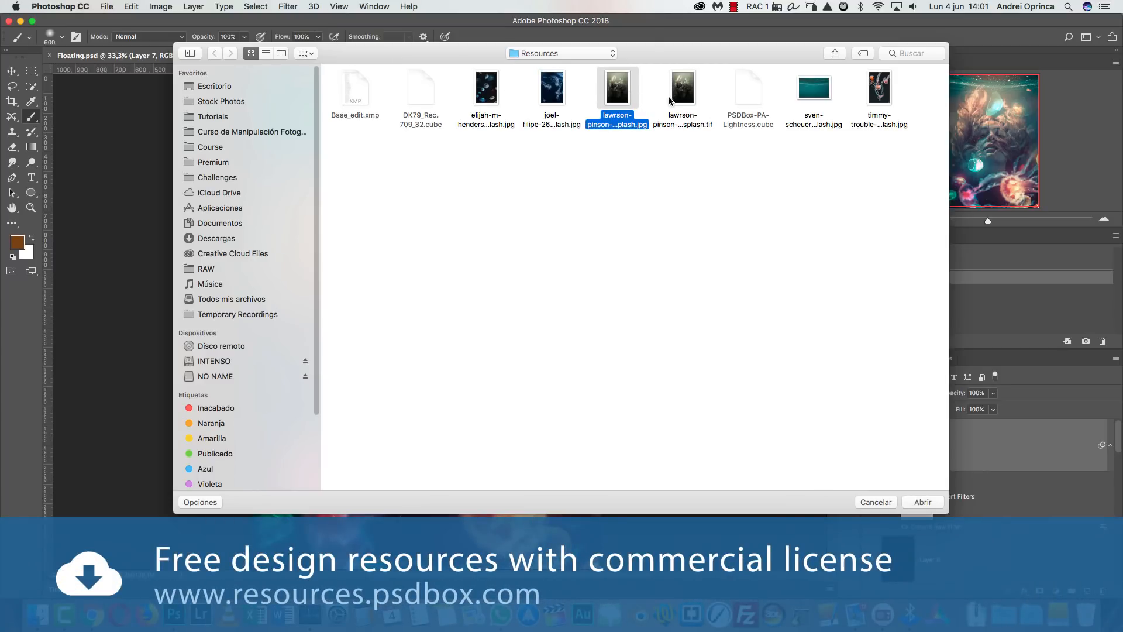
click(922, 502)
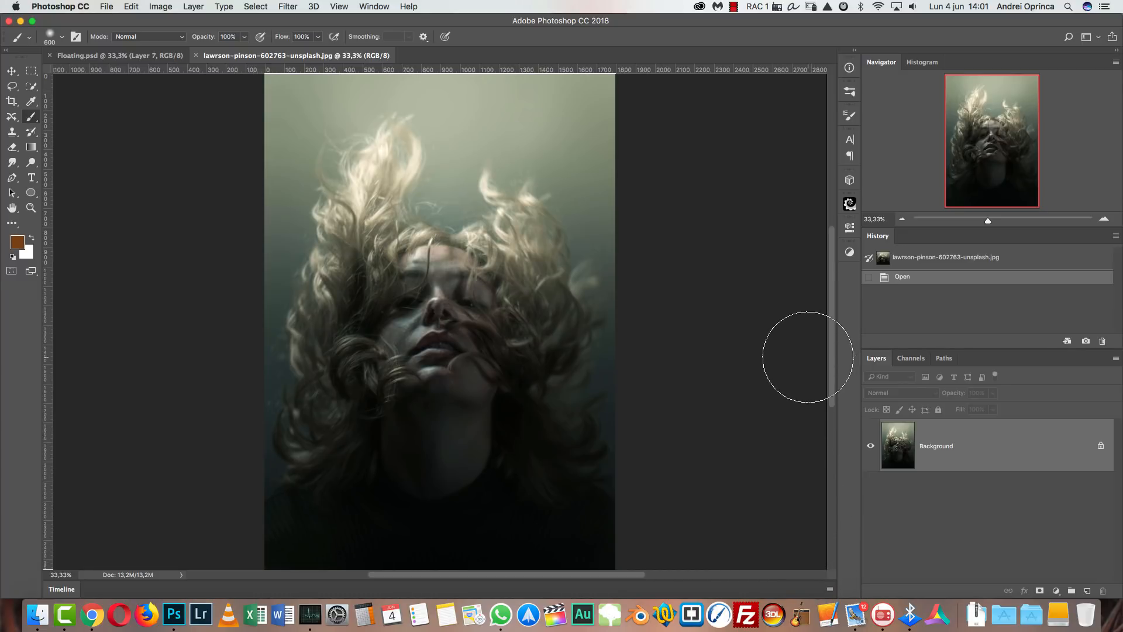
click(288, 7)
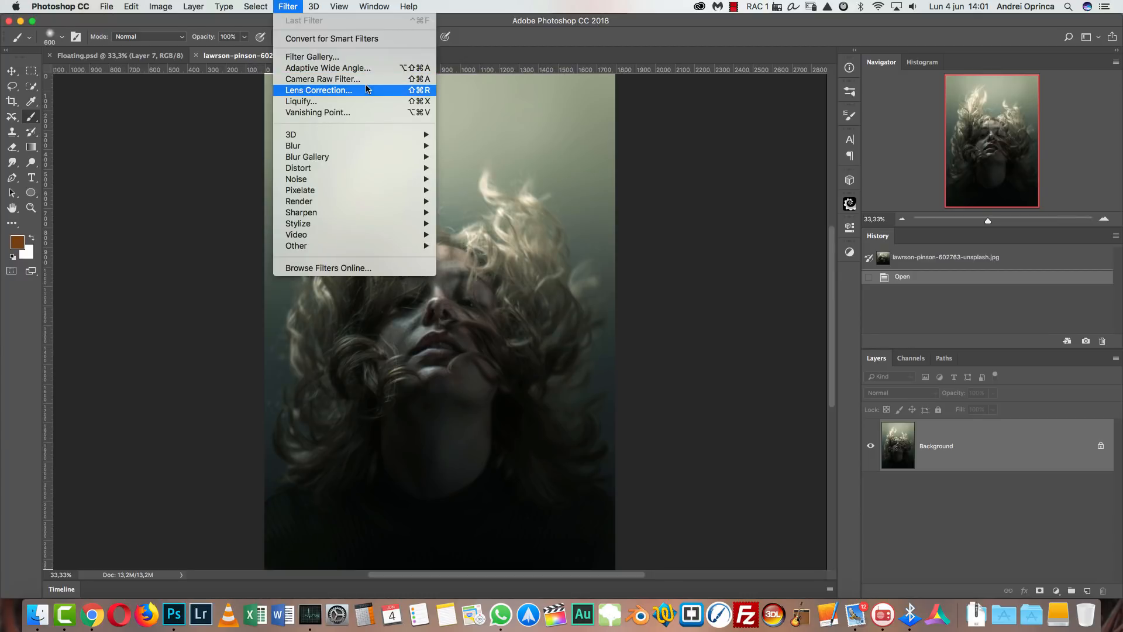
click(106, 7)
click(107, 7)
click(106, 7)
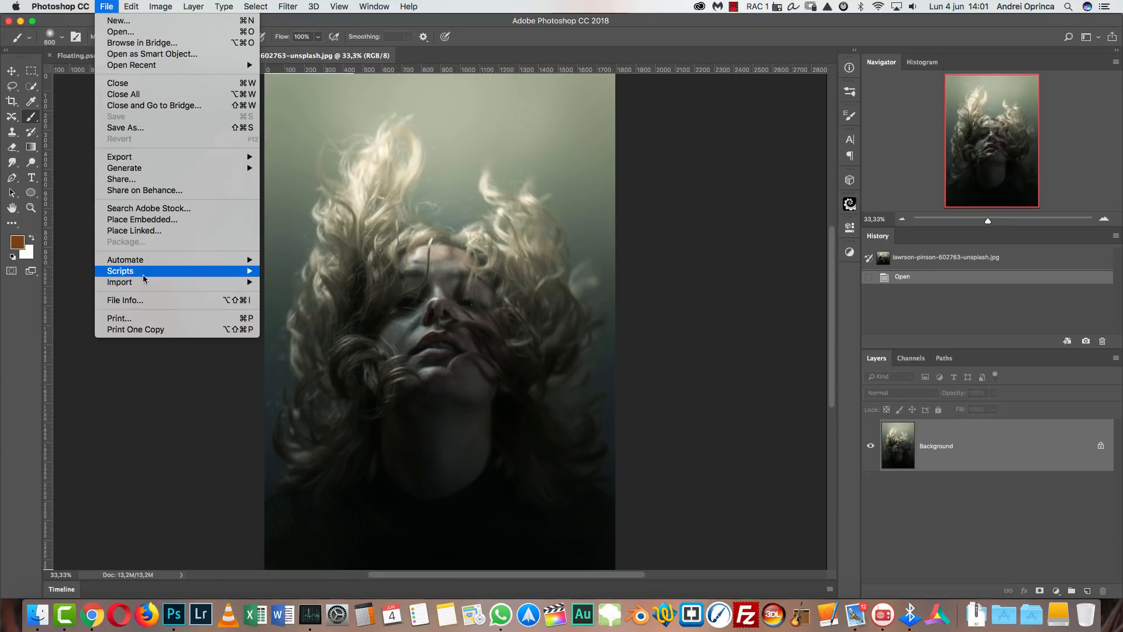
click(126, 127)
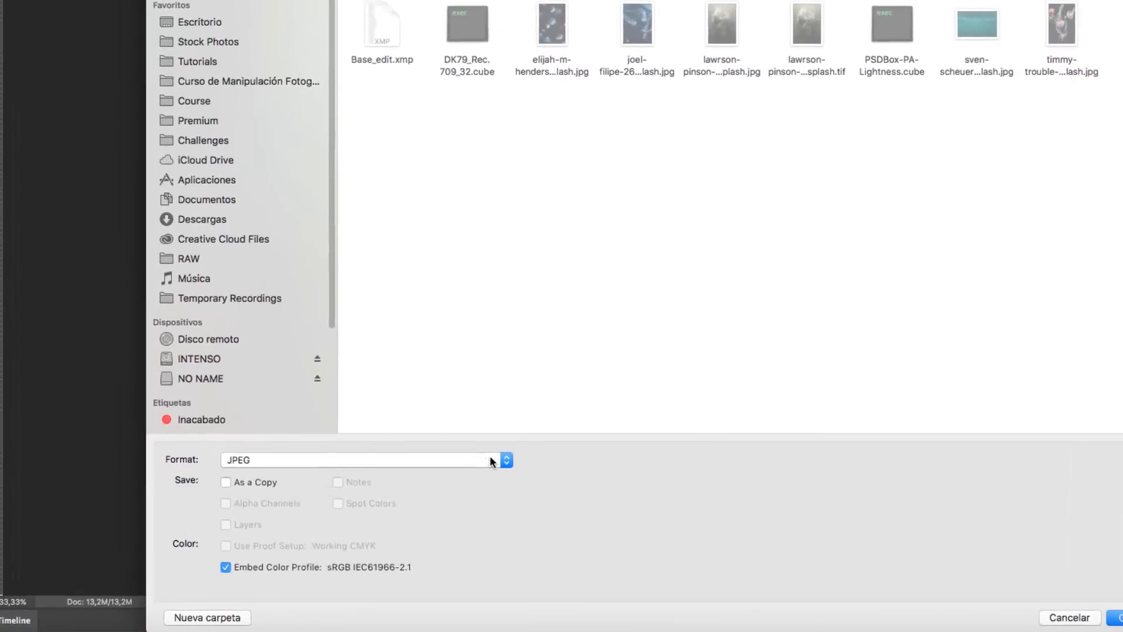
click(428, 465)
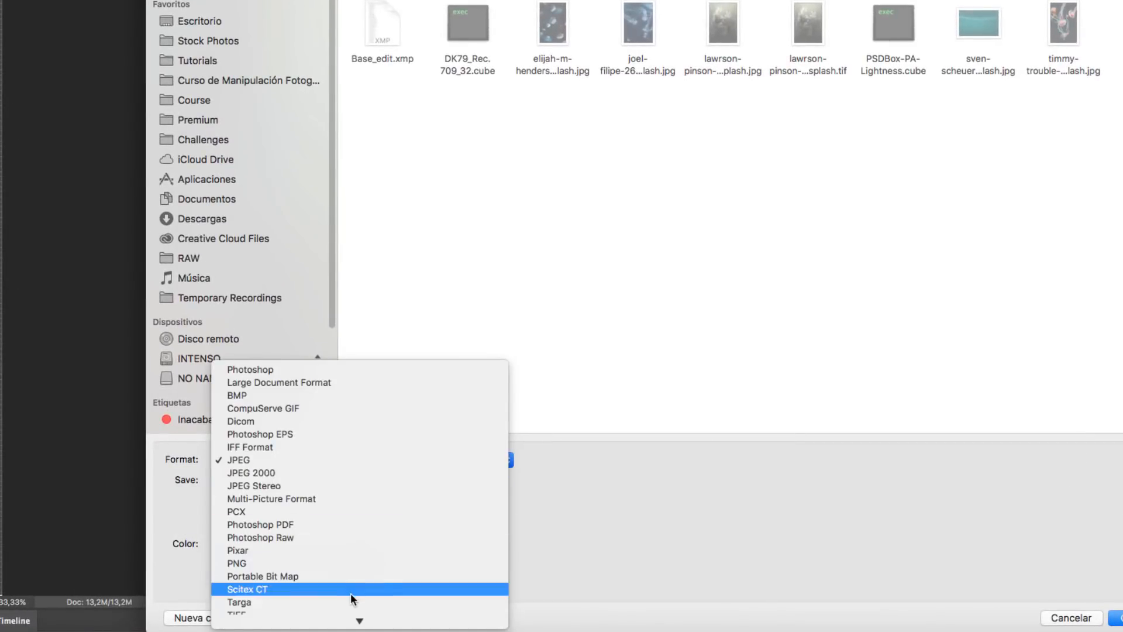
click(330, 594)
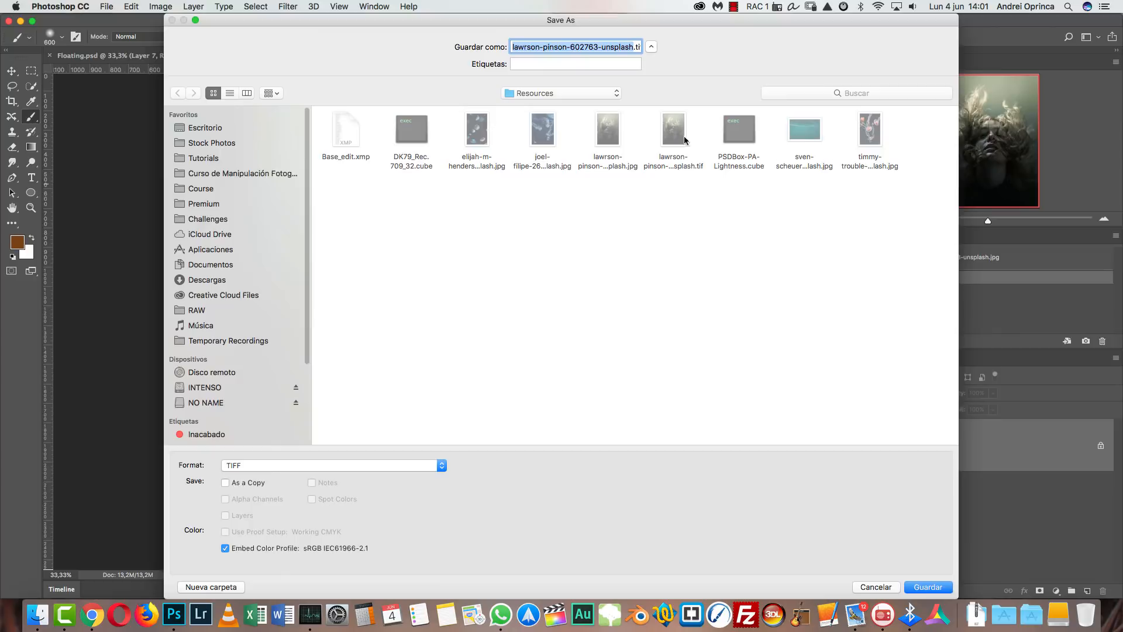
key(Escape)
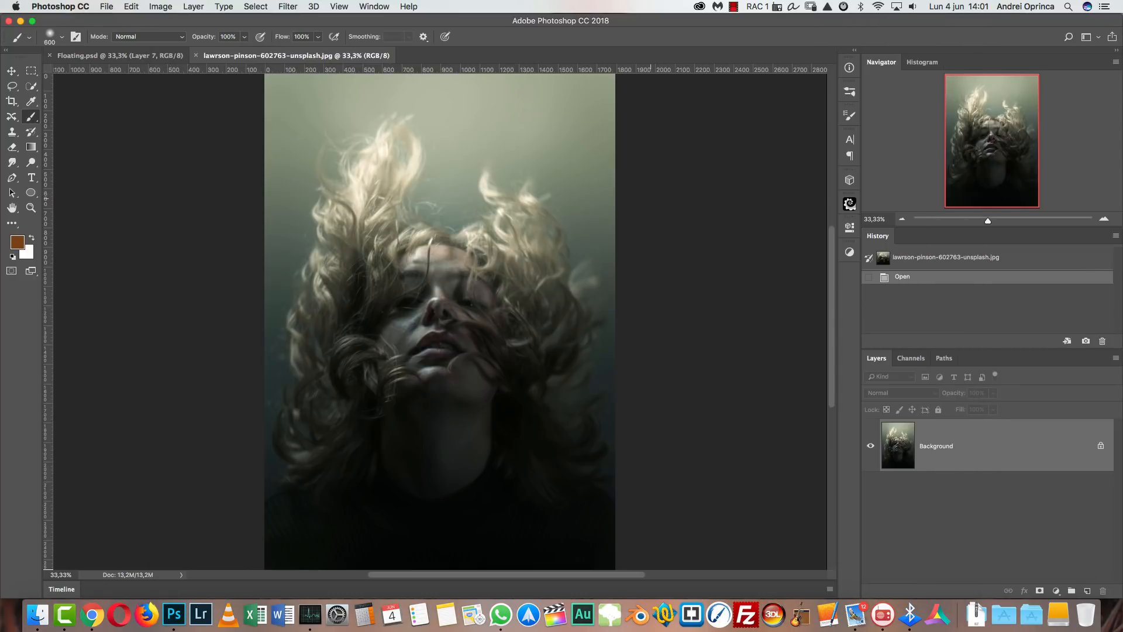
- Open the TIFF version of the portrait from Resources in Camera Raw to view its settings, and close it
key(super+o)
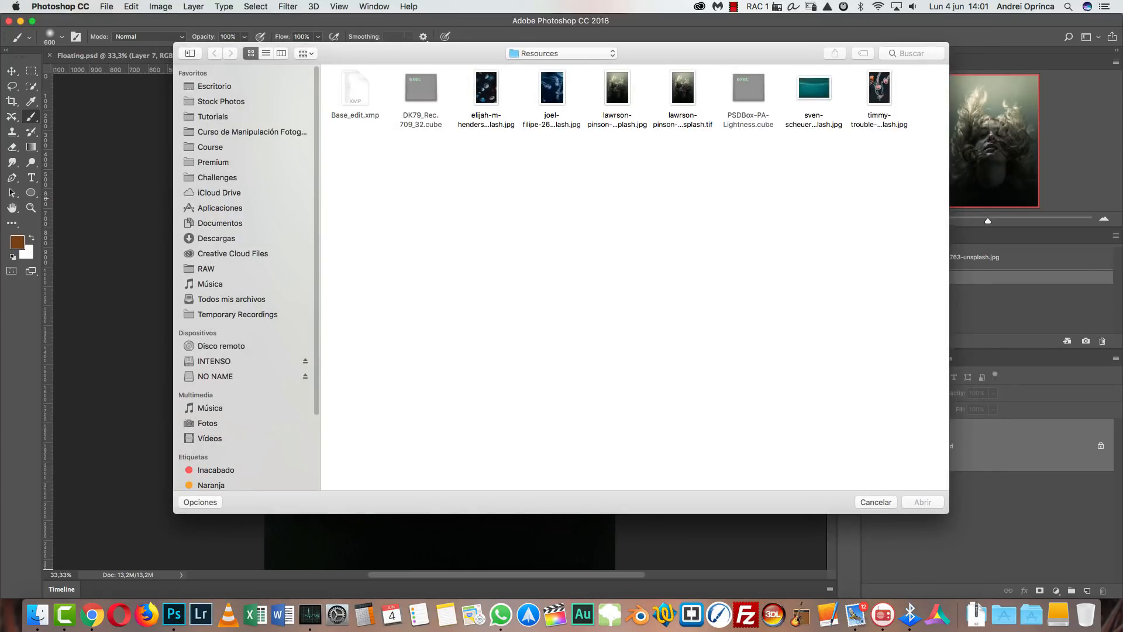
click(682, 88)
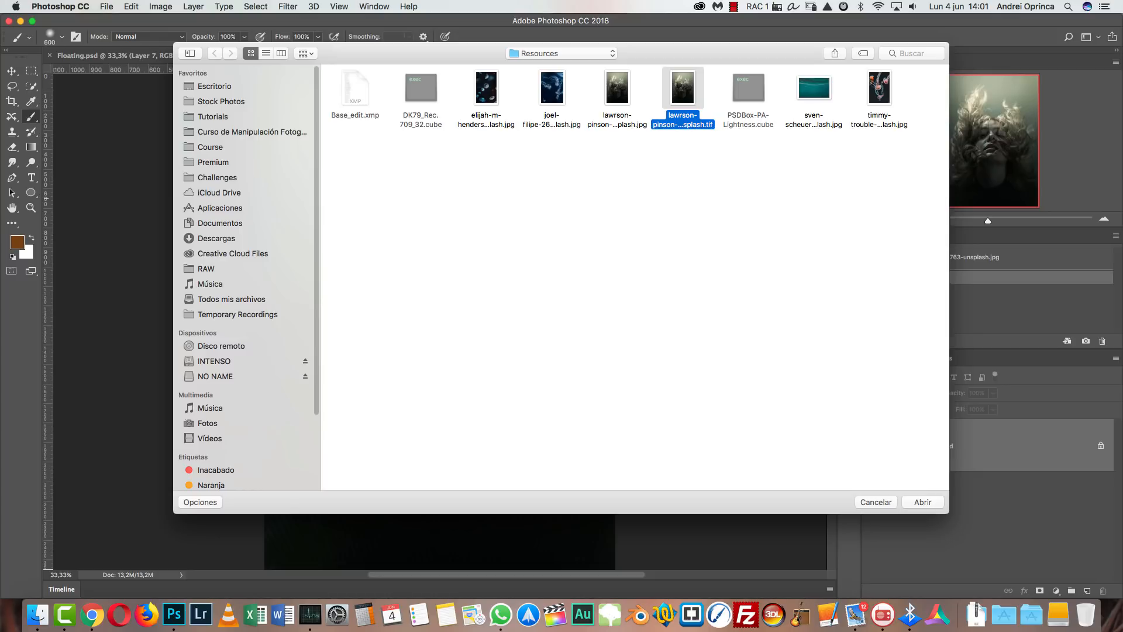
key(Return)
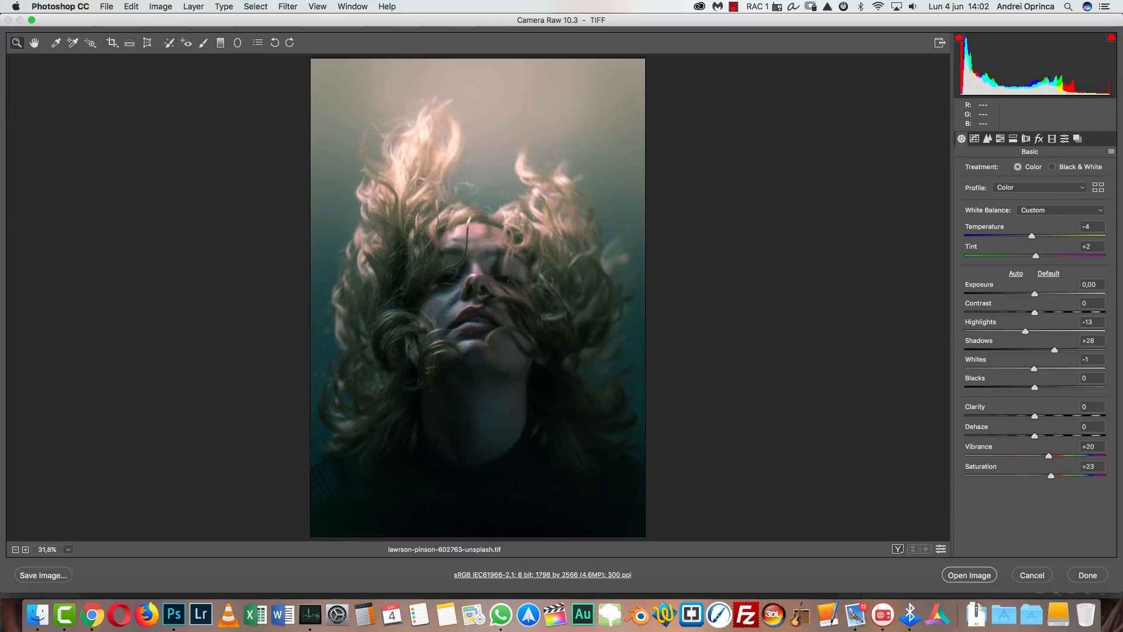
key(Return)
- Check the TIFF handling options in the Camera Raw preferences and close the preferences
click(60, 7)
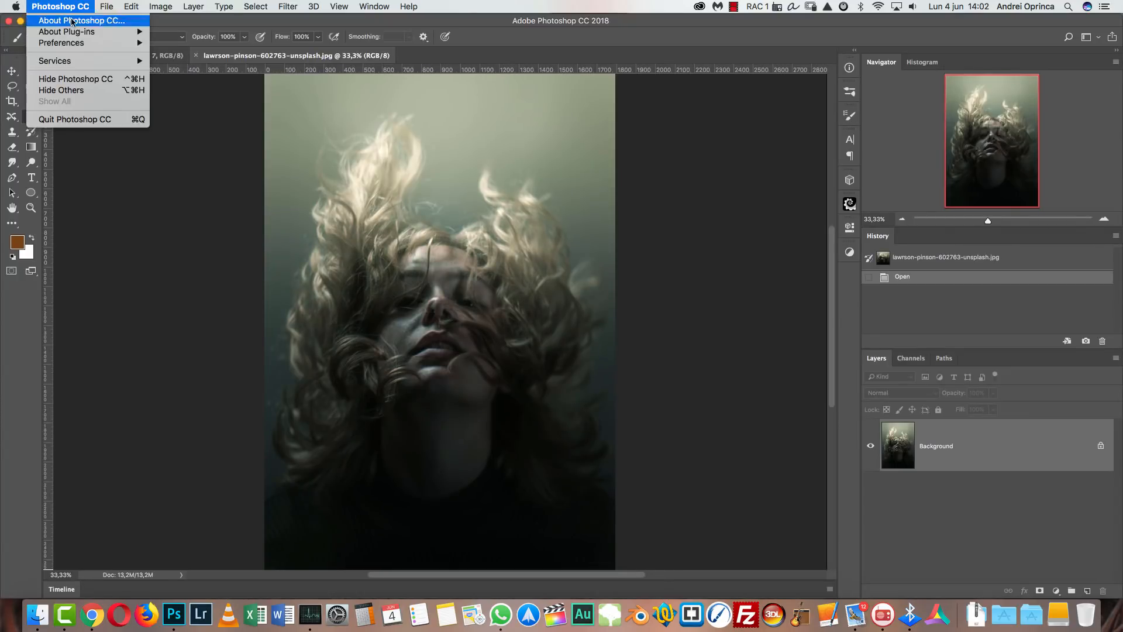
mouse_move(90, 43)
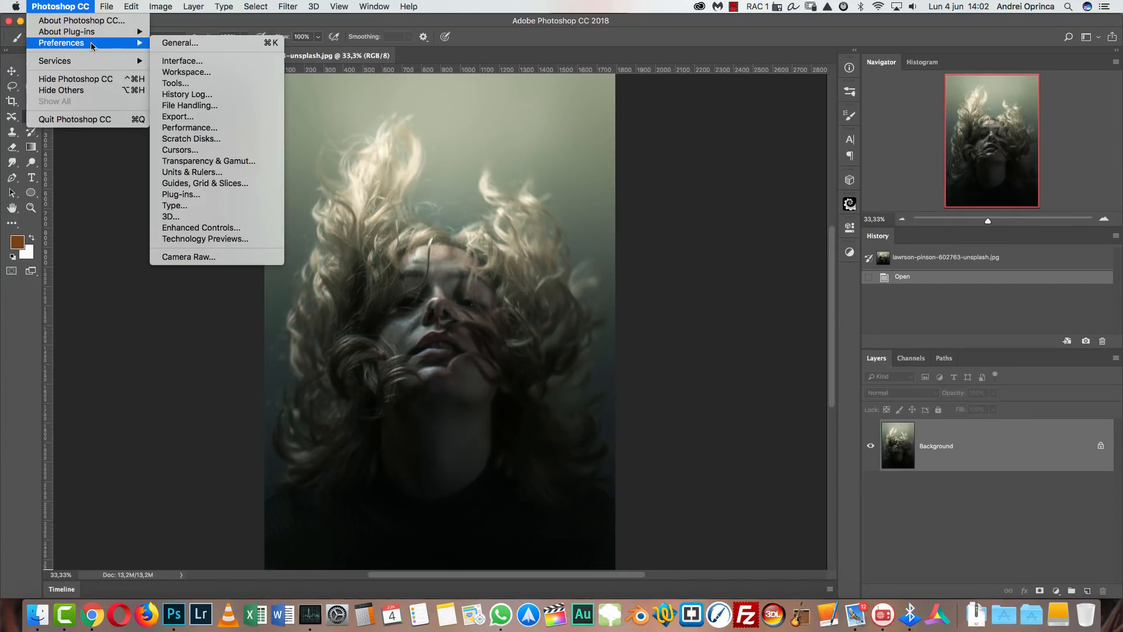
click(199, 257)
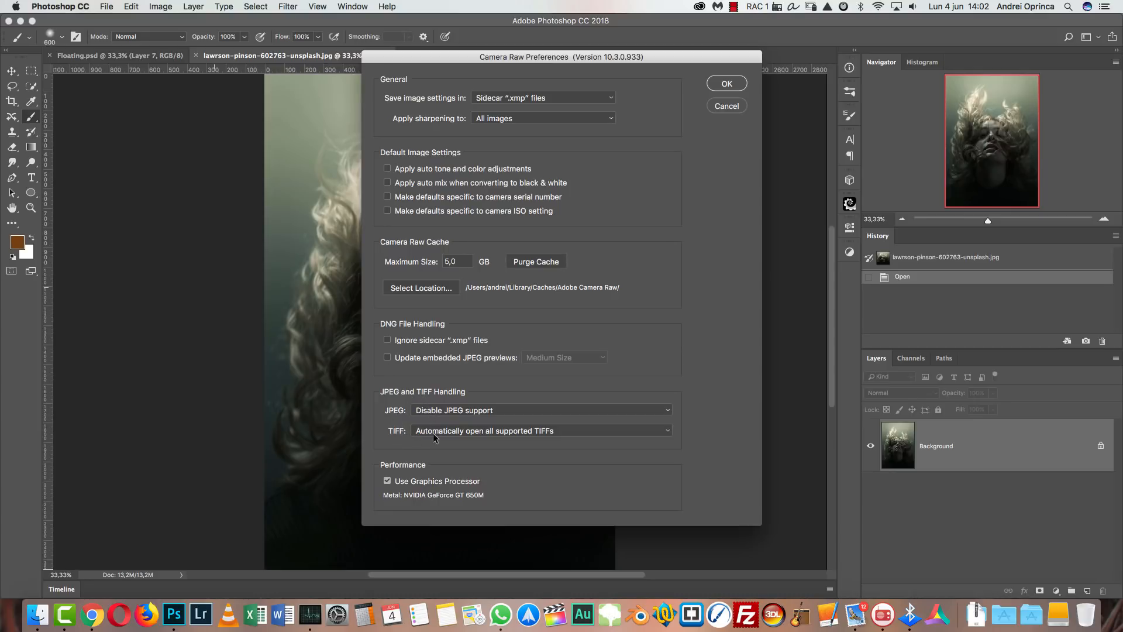
click(434, 432)
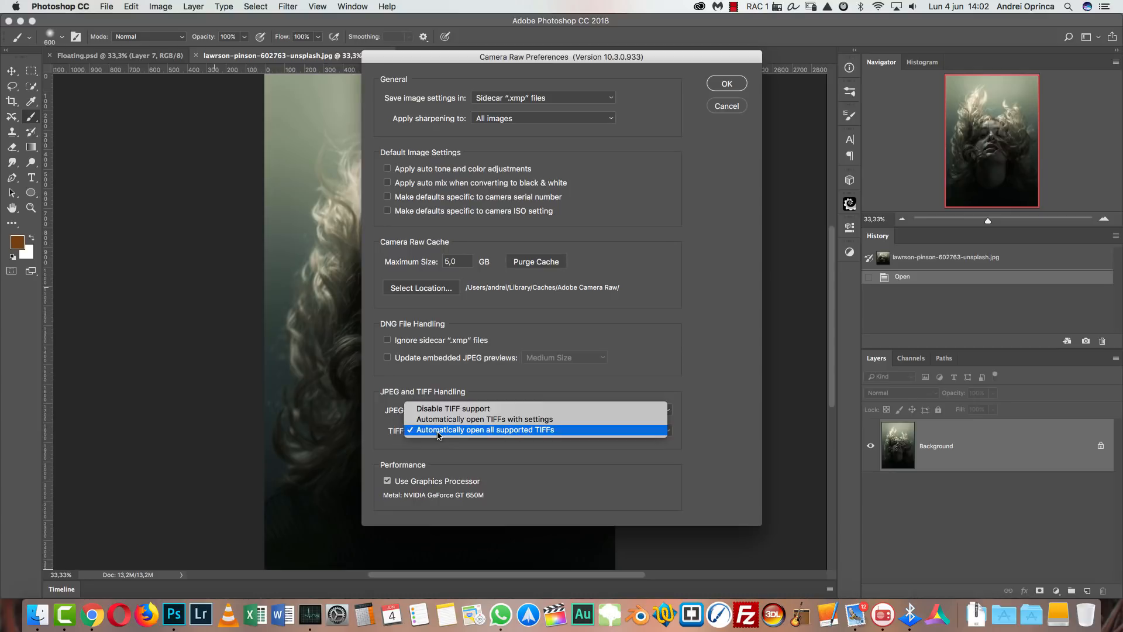
click(533, 445)
key(Return)
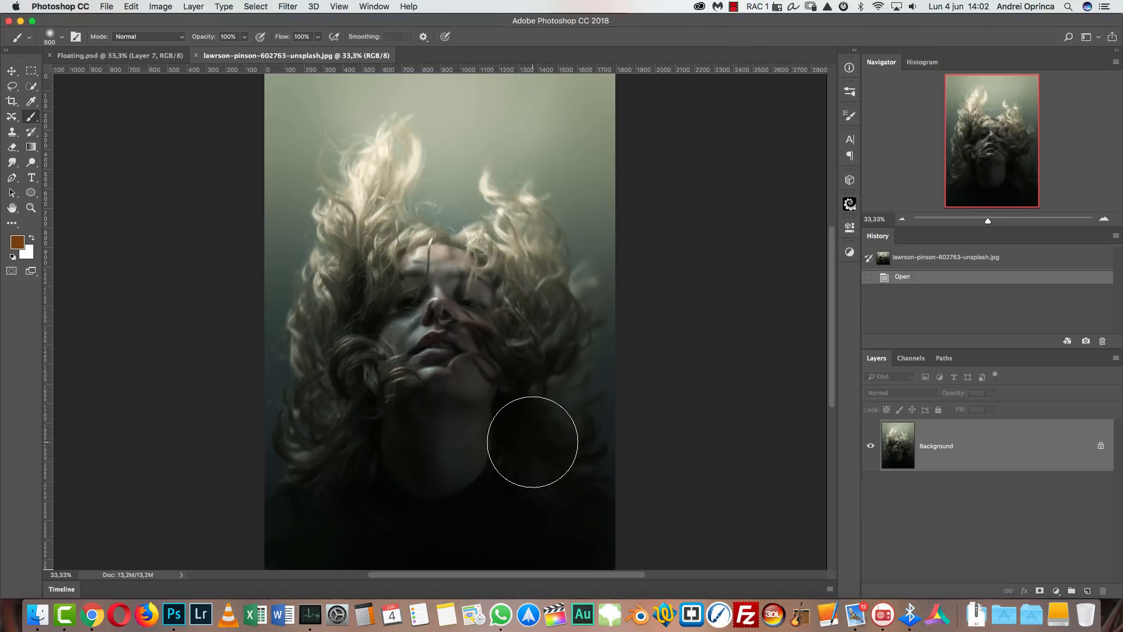
- Apply the Camera Raw Filter to the portrait's Background layer with the settings loaded from Base_edit.xmp
click(287, 6)
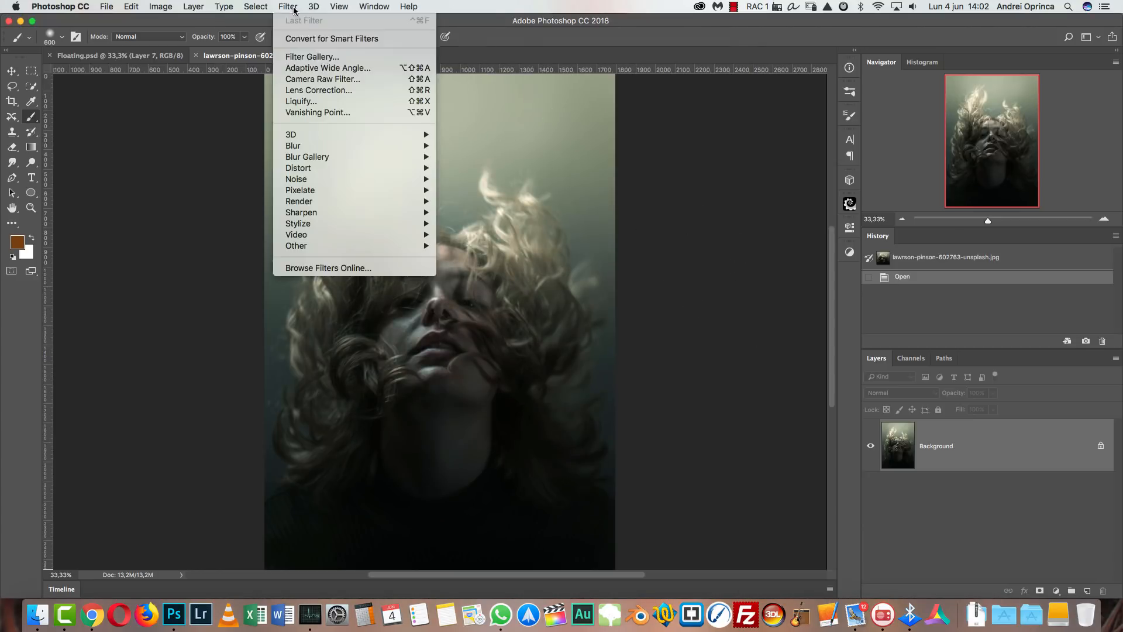
click(323, 80)
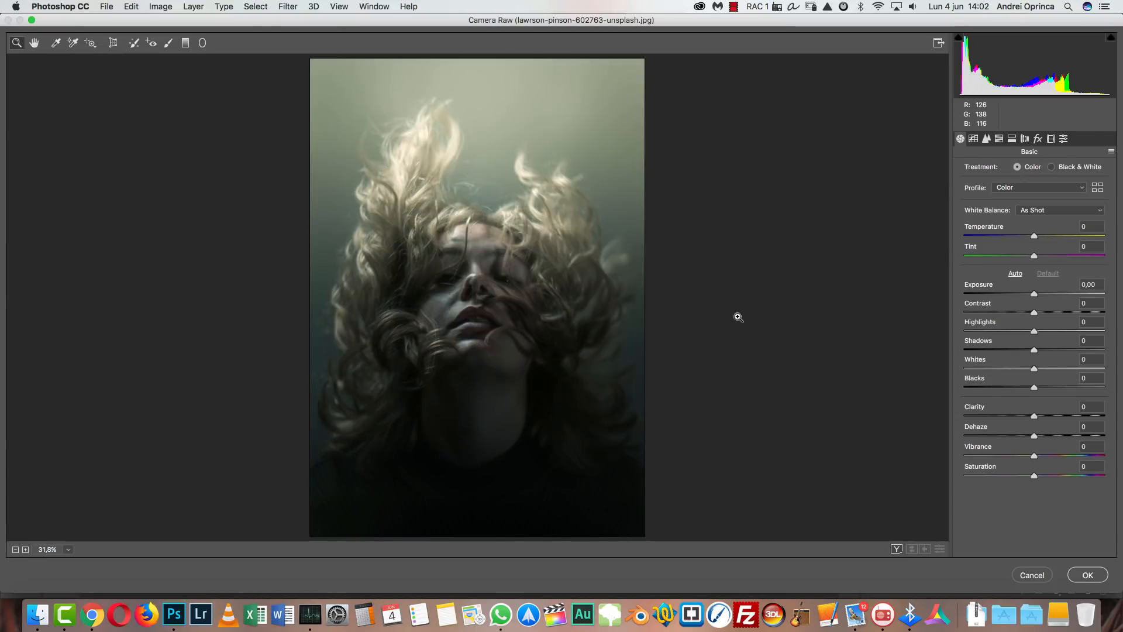
click(1109, 153)
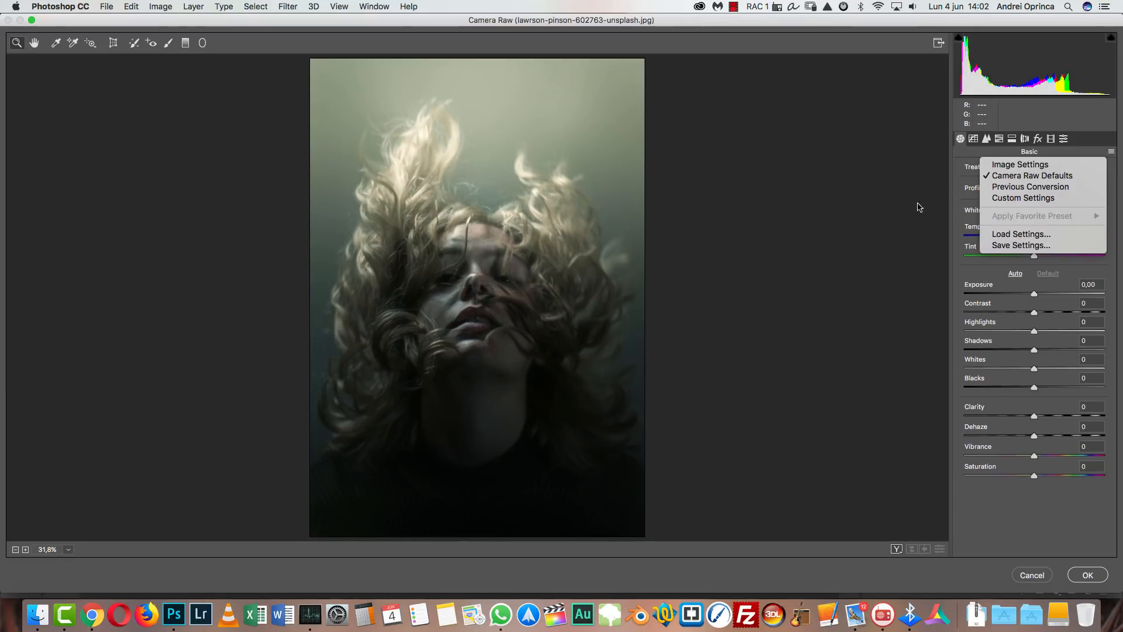
click(1012, 236)
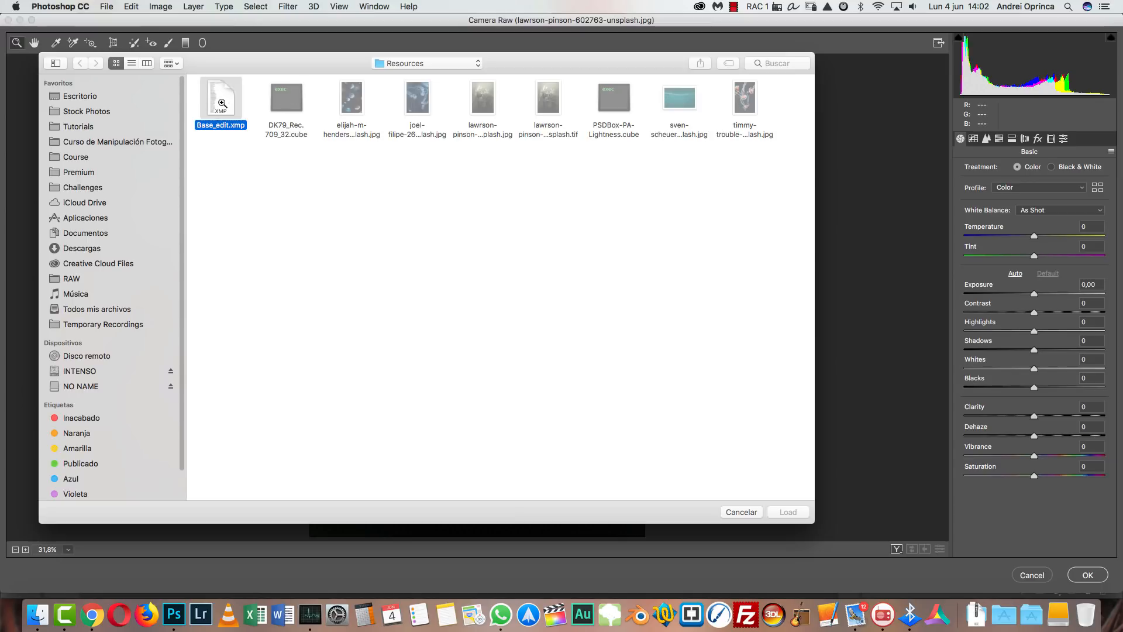
click(224, 104)
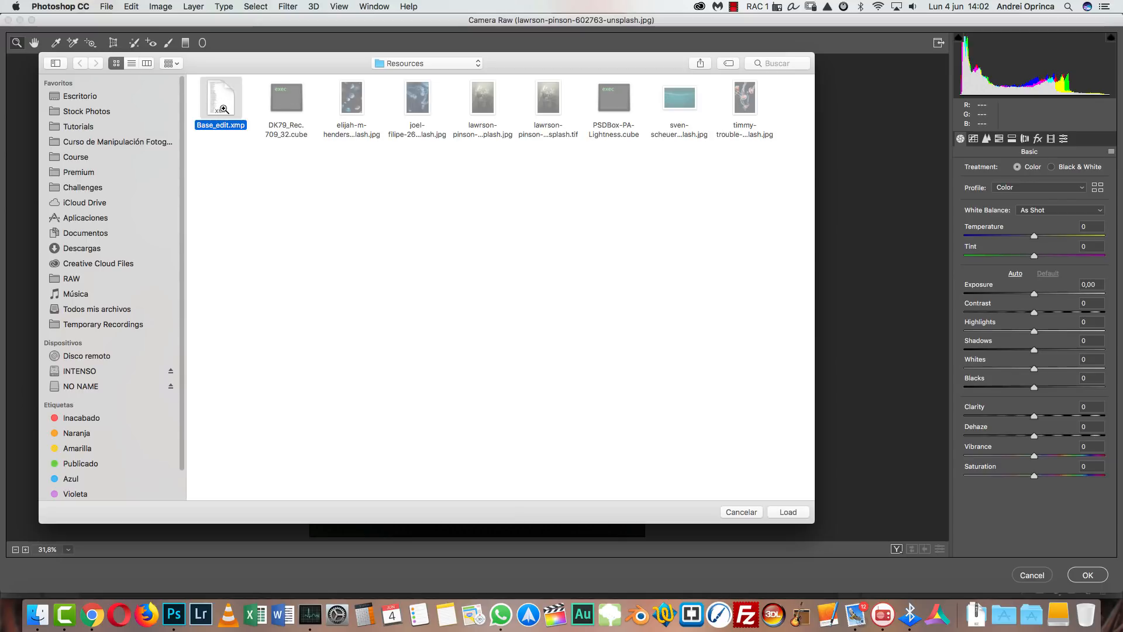
click(789, 511)
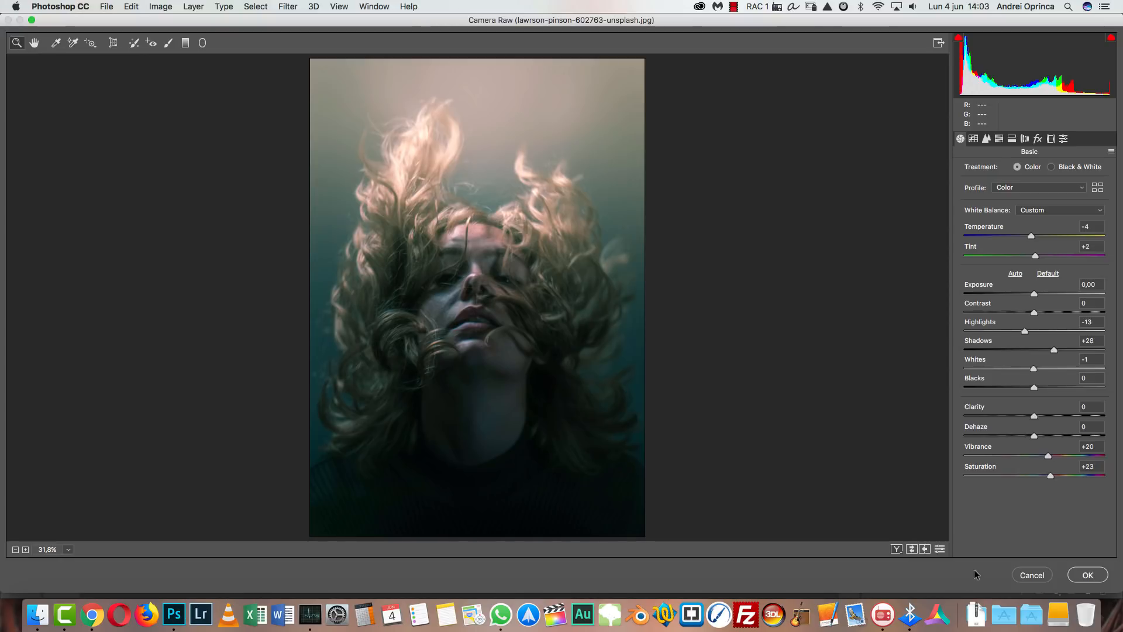
click(1091, 575)
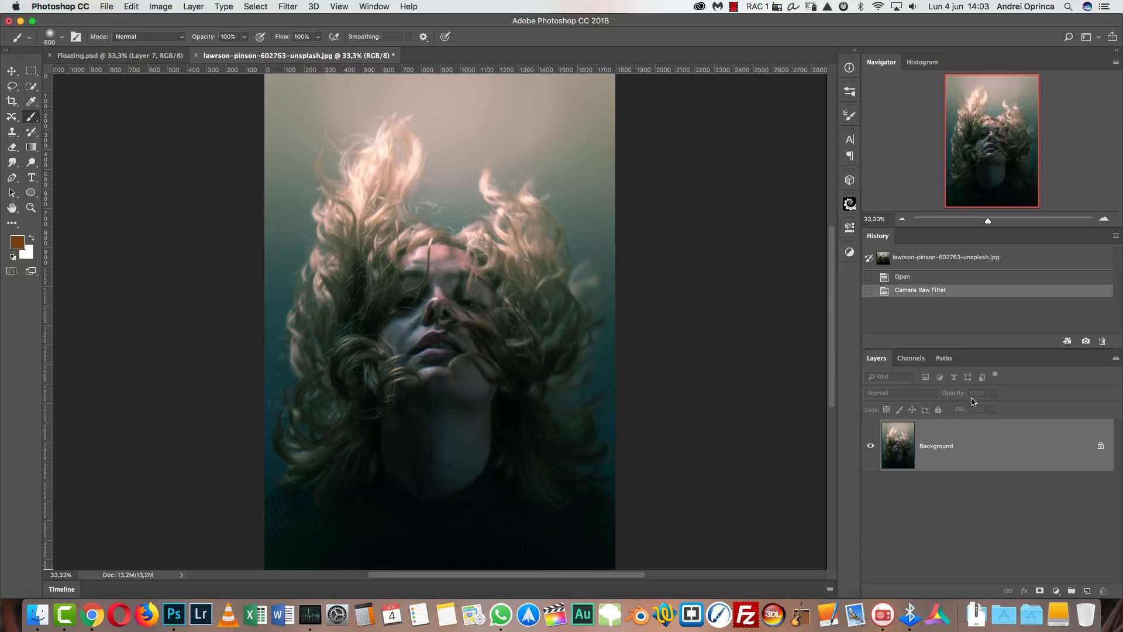
- Add a Color Lookup adjustment layer above the Background and load the 3D LUT DK79_Rec.709_32.cube from the Resources folder
click(1056, 591)
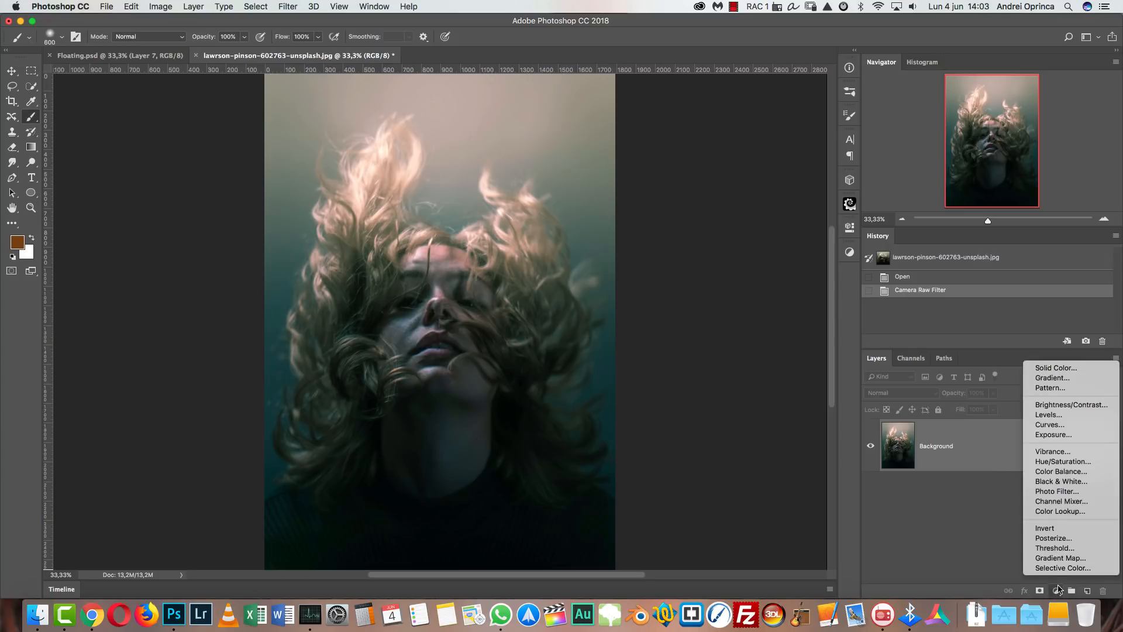
click(1064, 513)
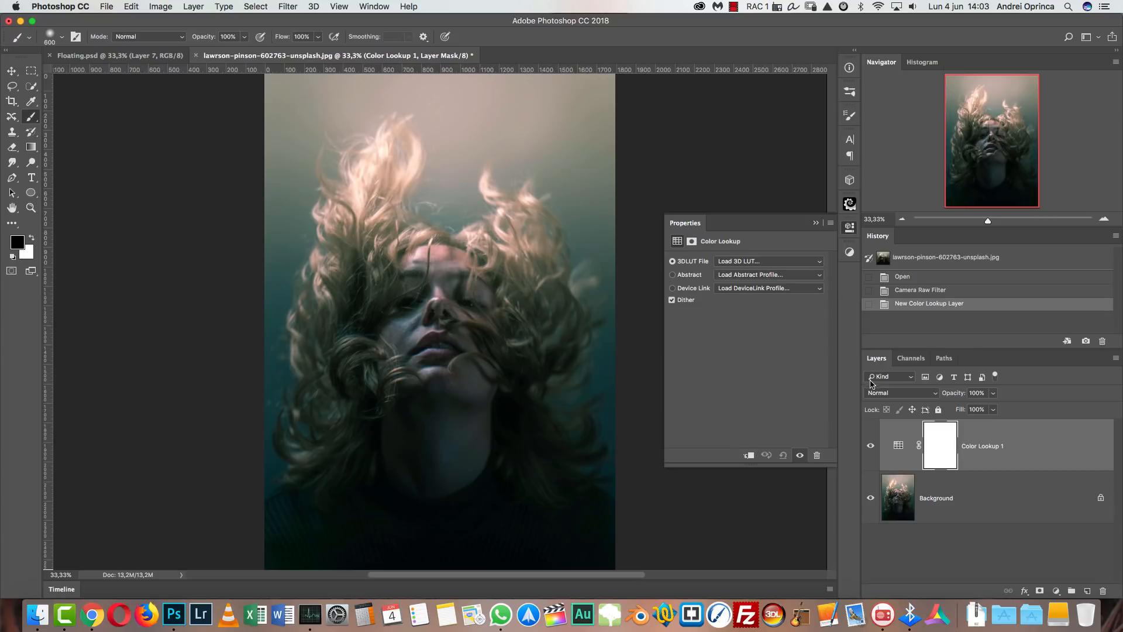
click(806, 262)
click(742, 266)
click(766, 265)
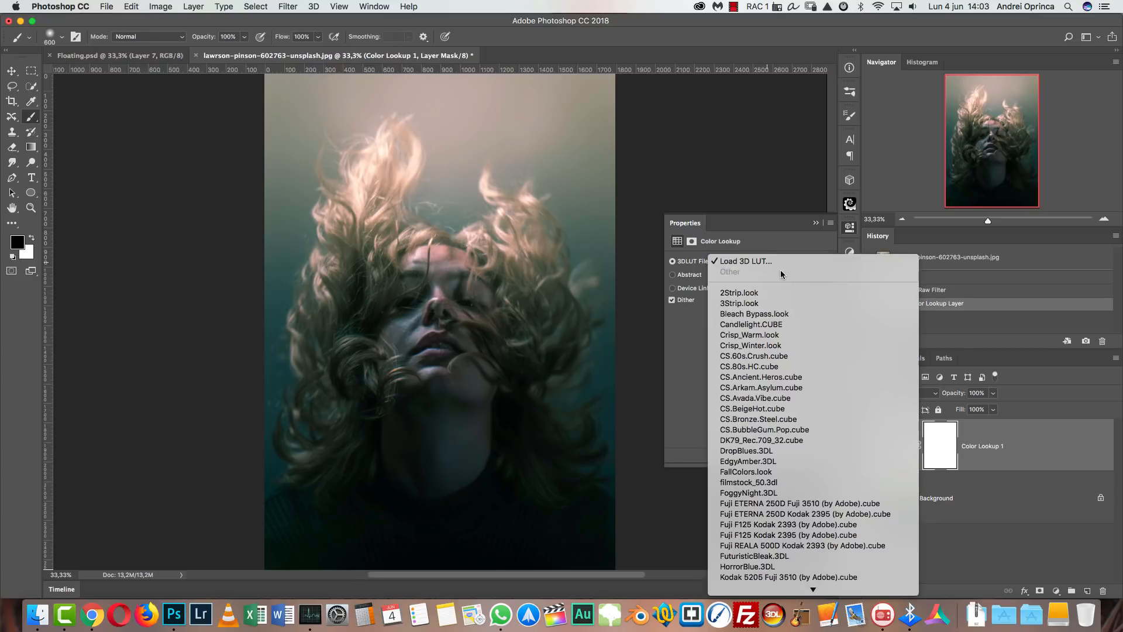
click(749, 262)
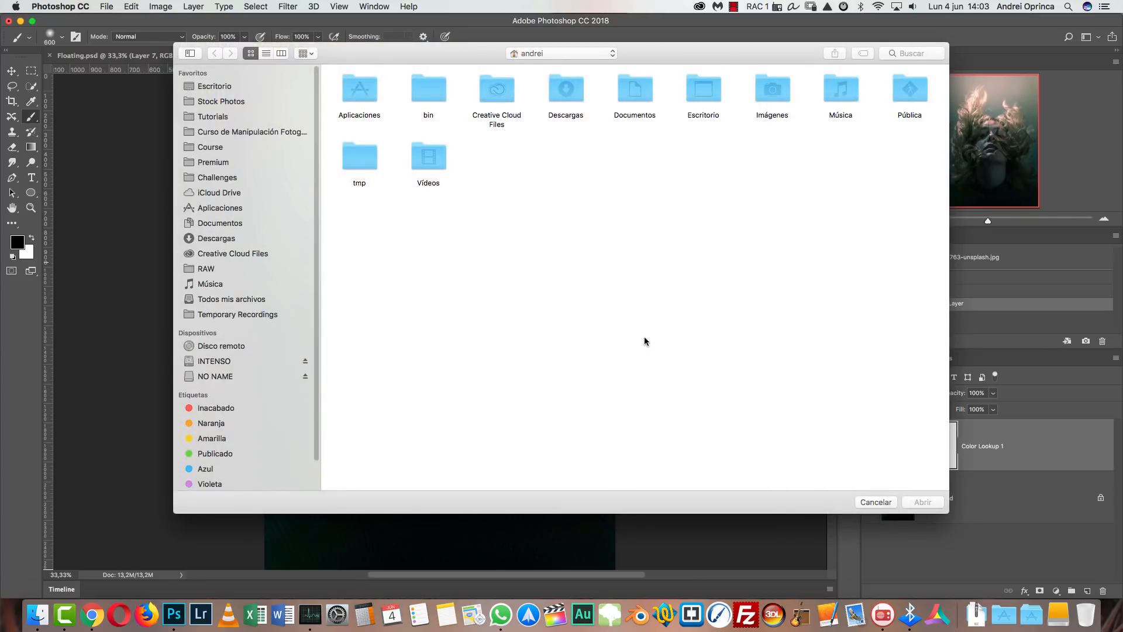
click(252, 168)
double_click(552, 89)
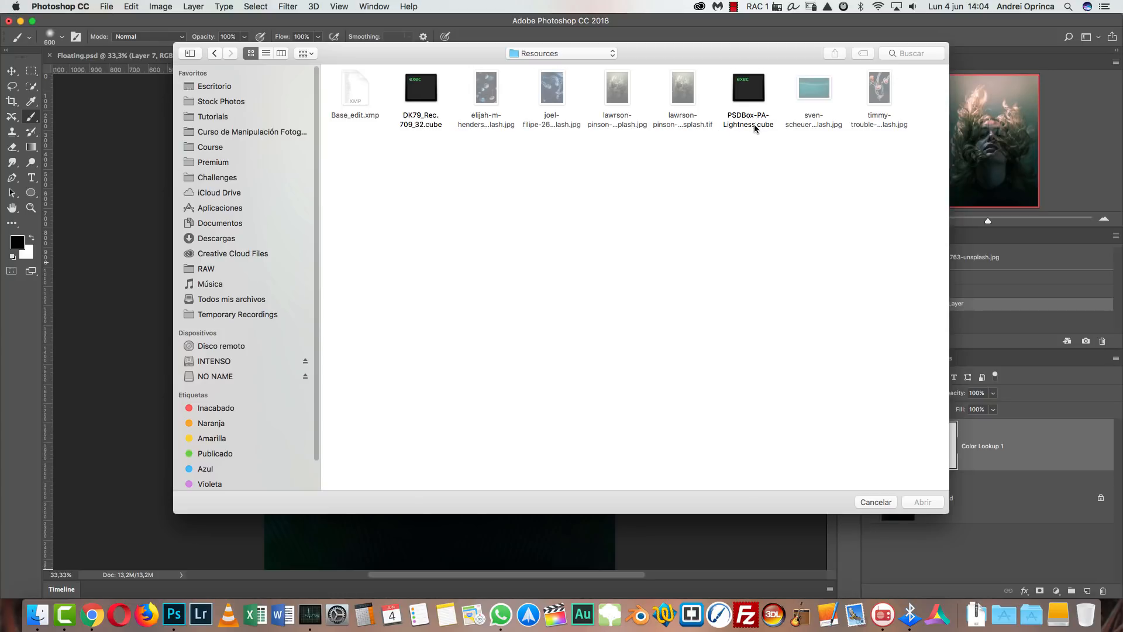
click(421, 92)
click(930, 501)
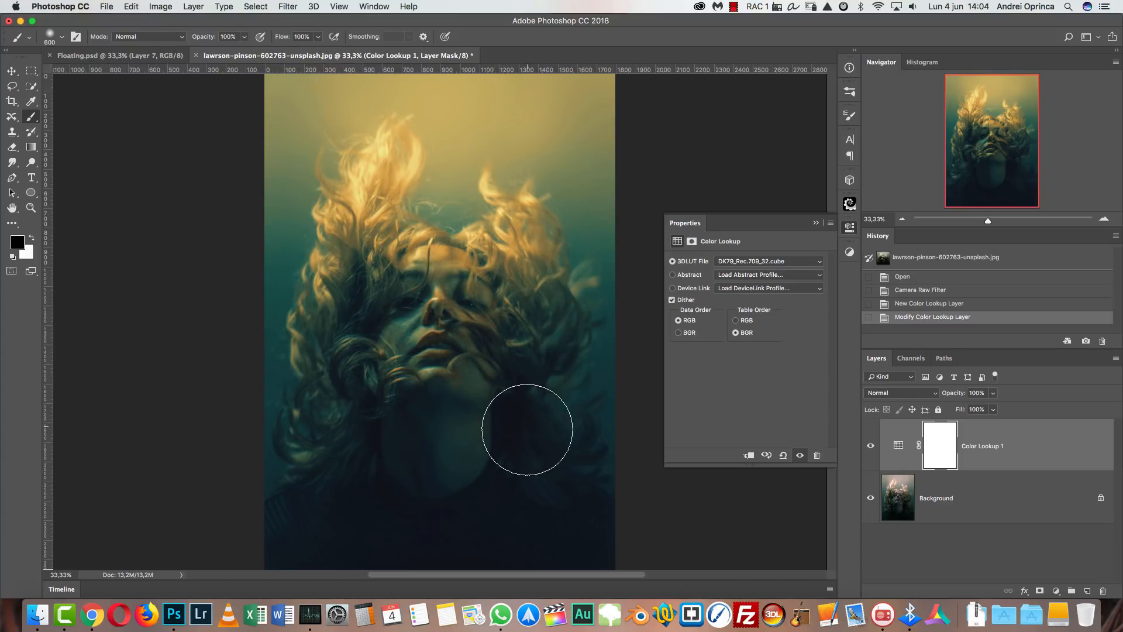
- Set the Color Lookup layer's opacity to 60% and toggle its visibility off and on to compare the effect
click(993, 393)
click(977, 394)
text(60)
key(Return)
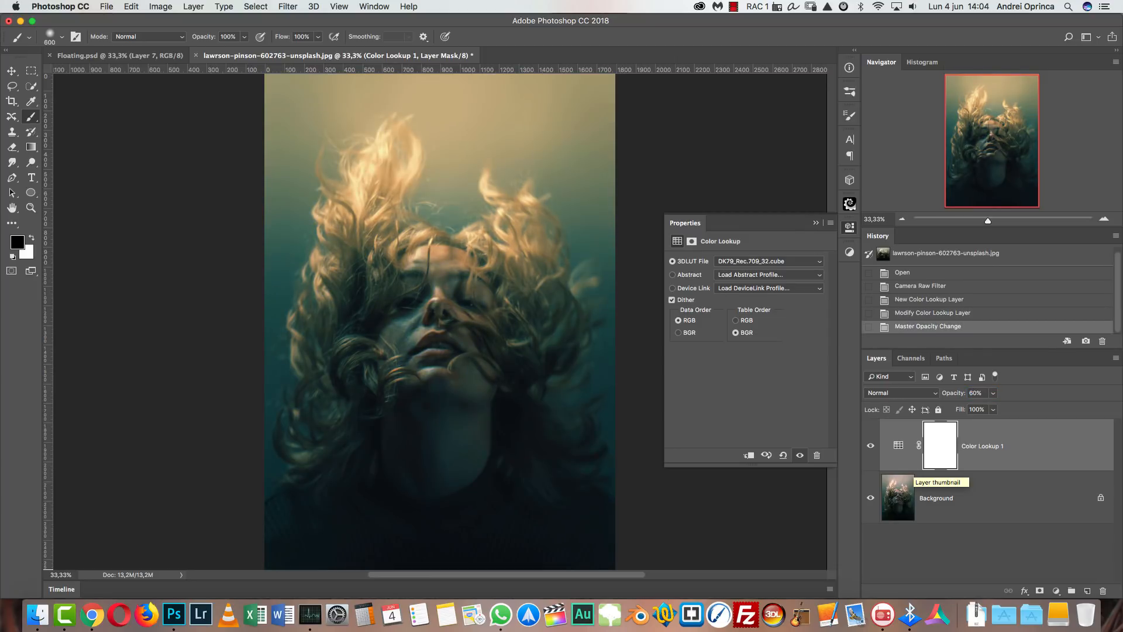
click(816, 223)
click(871, 446)
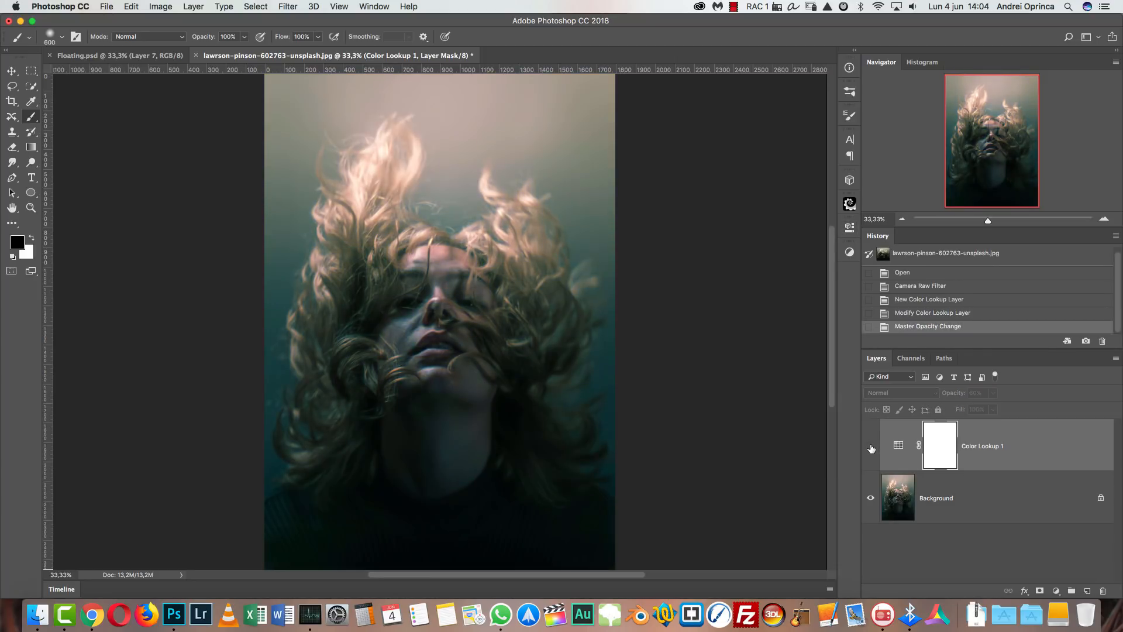
click(870, 445)
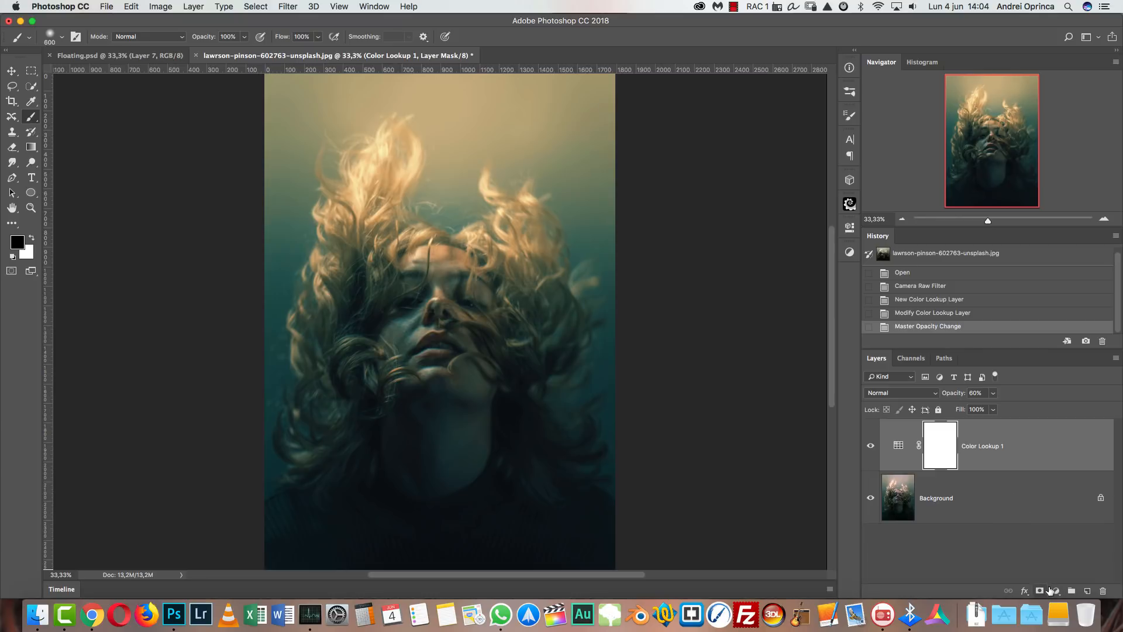
- Add a second Color Lookup adjustment layer and load the 3D LUT PSDBox-PA-Lightness.cube from the Resources folder
click(1055, 591)
click(1057, 510)
click(799, 261)
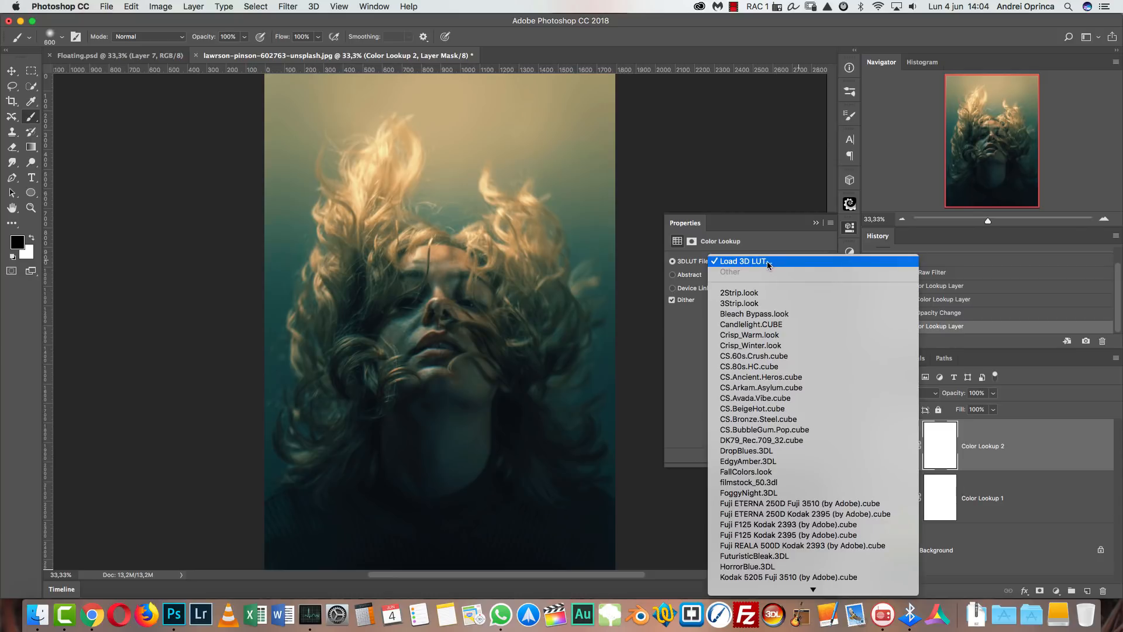
click(769, 263)
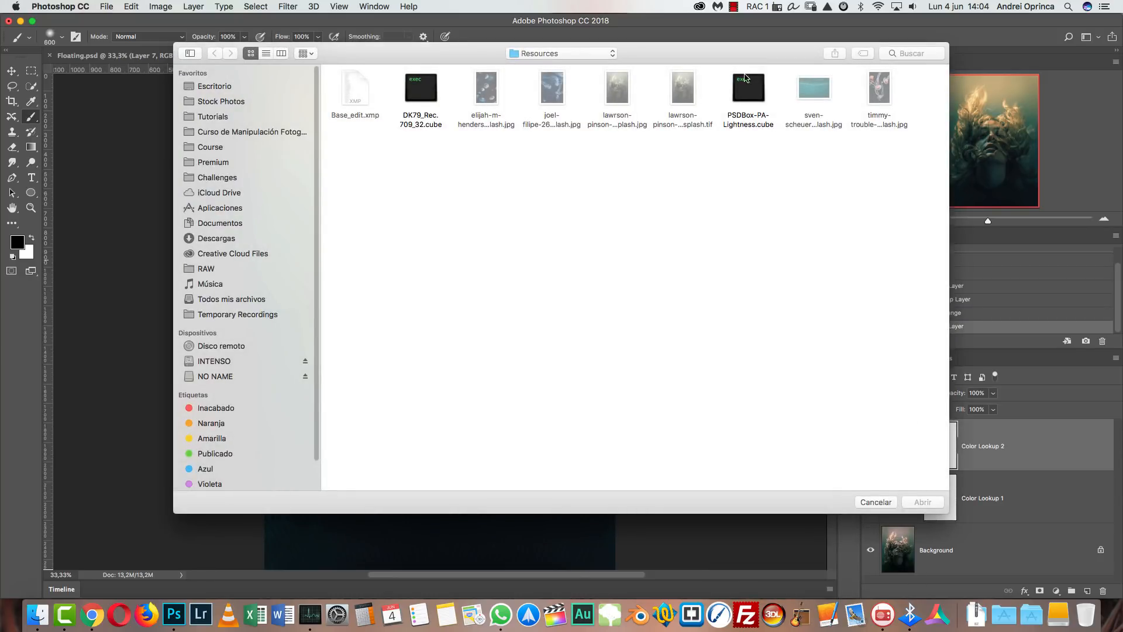
click(747, 81)
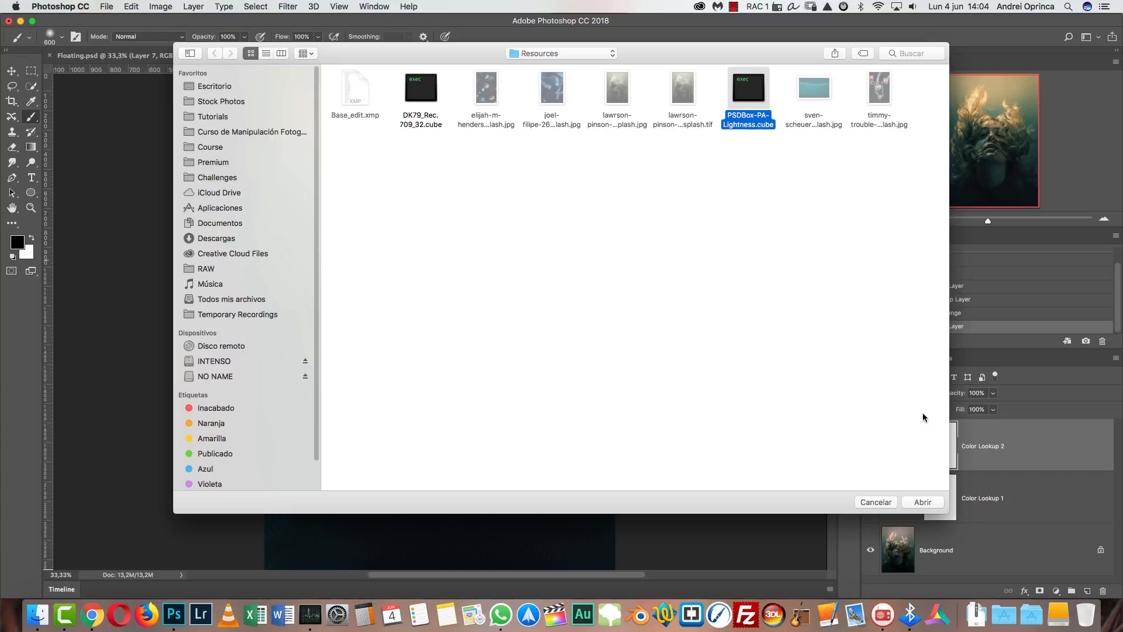
click(912, 500)
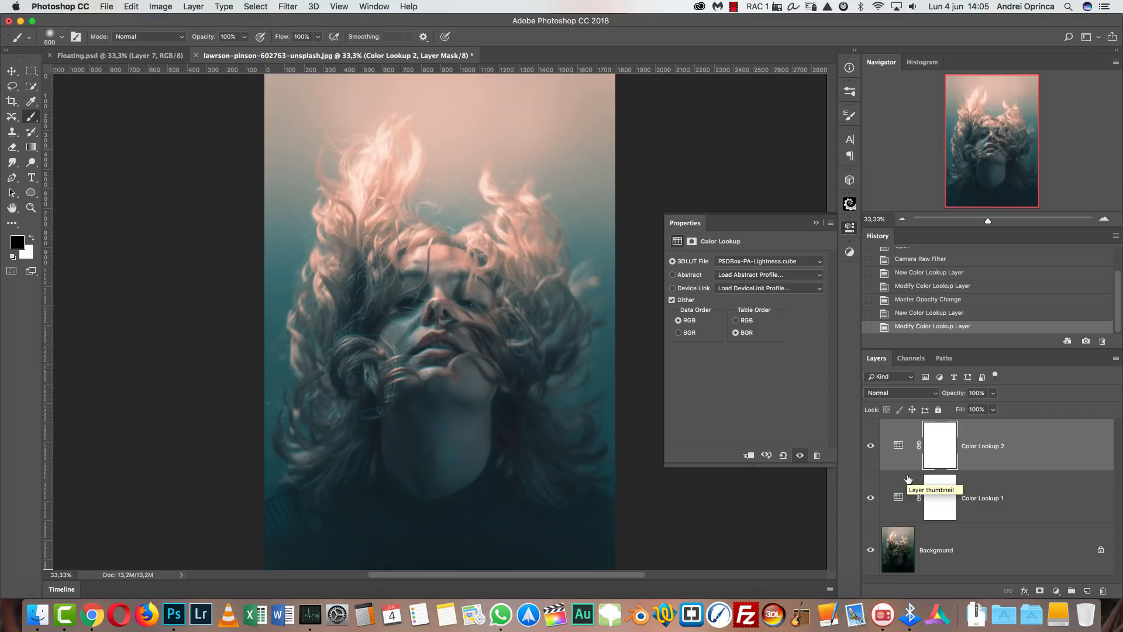
- Check the list of installed 3D LUTs, keep PSDBox-PA-Lightness.cube, and set the second Color Lookup layer's opacity to 50%
click(778, 261)
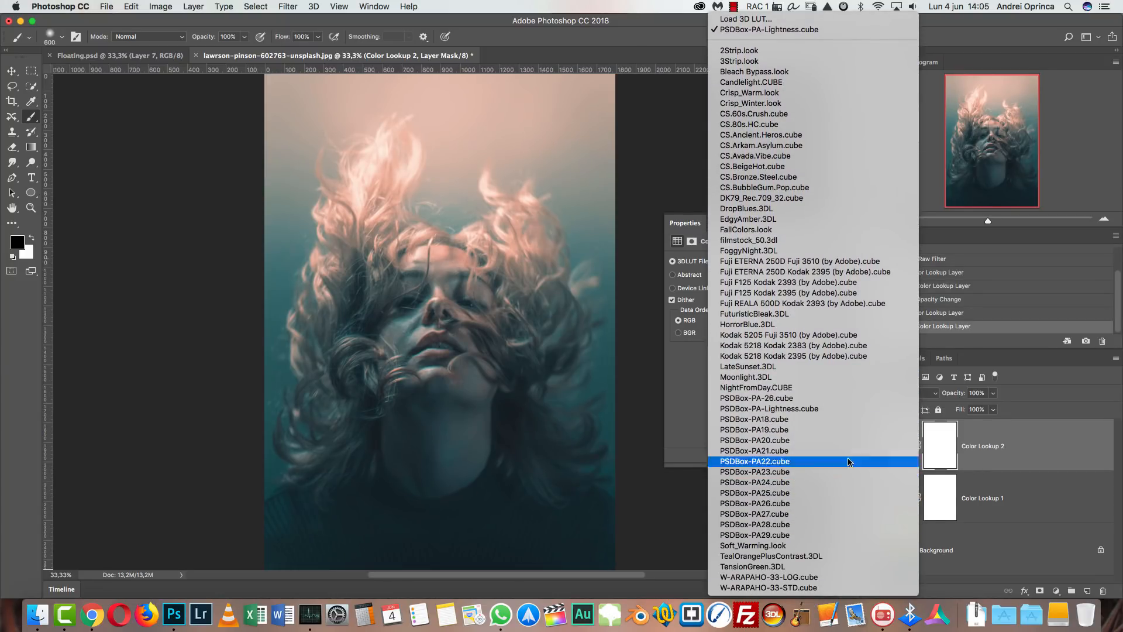
click(1065, 452)
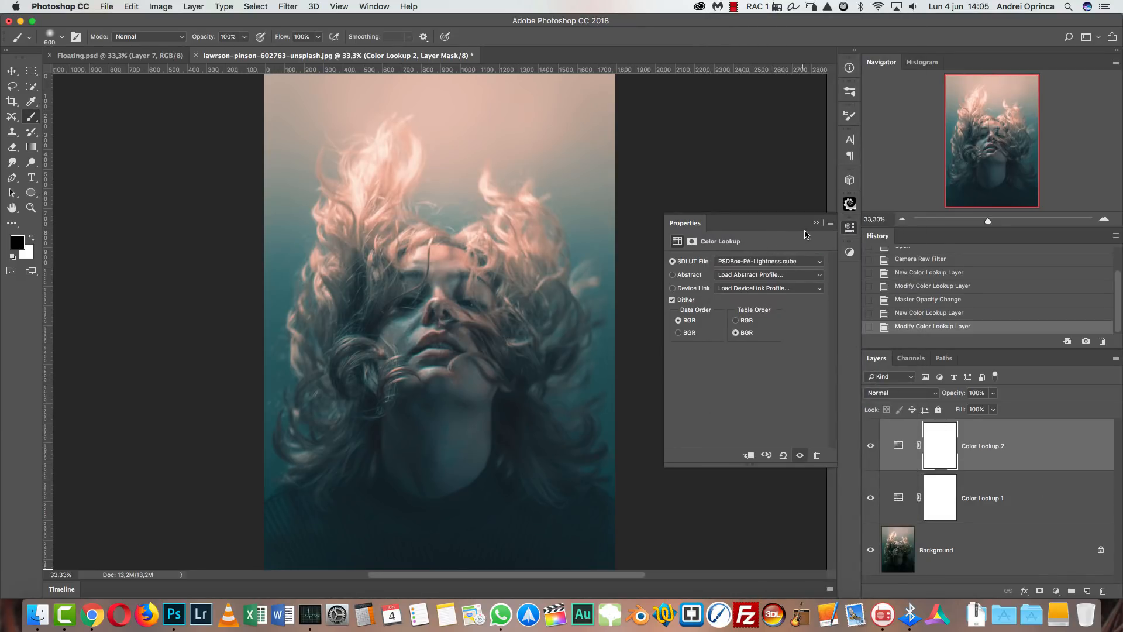
click(816, 224)
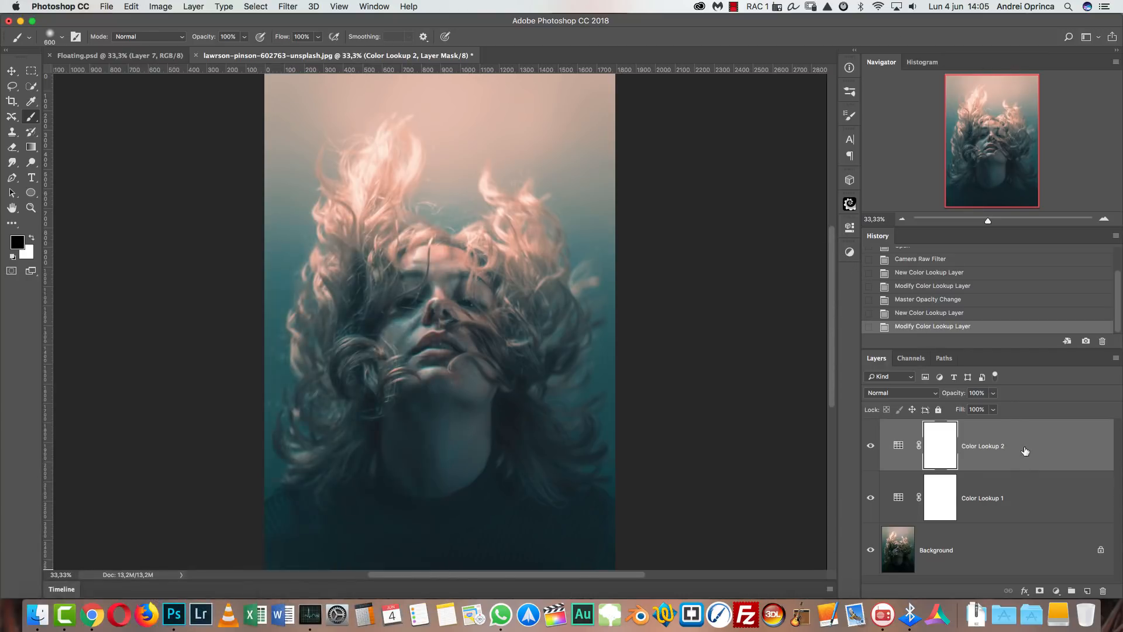
click(985, 394)
text(50)
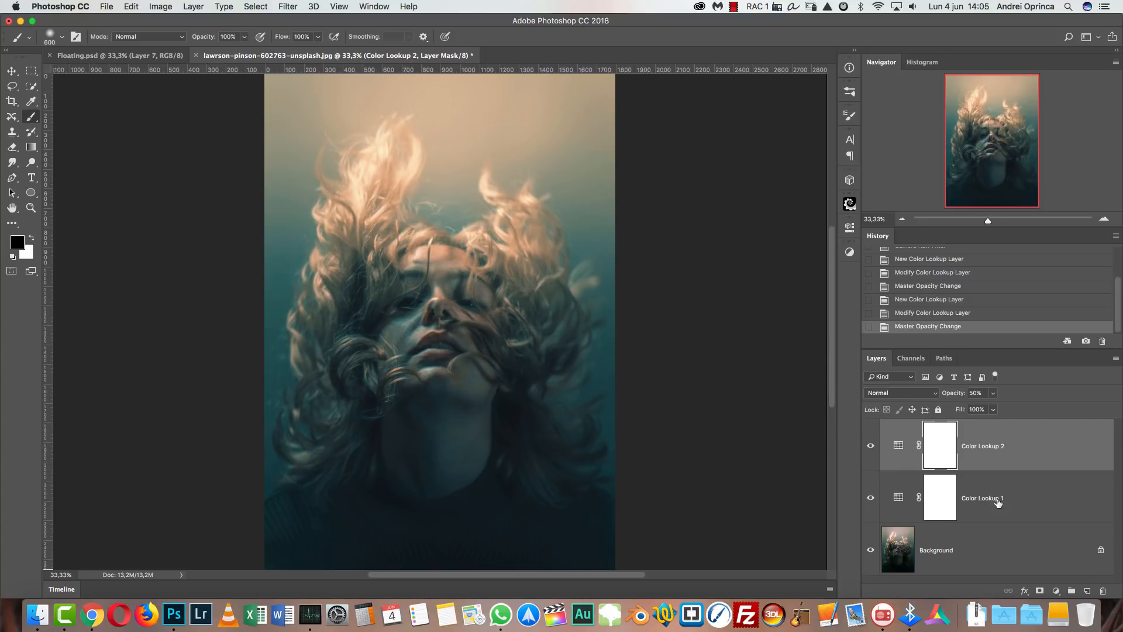
- Add a Gradient Map adjustment layer above the Color Lookup layers and choose the Violet, Green, Orange gradient preset
click(1062, 590)
click(1059, 553)
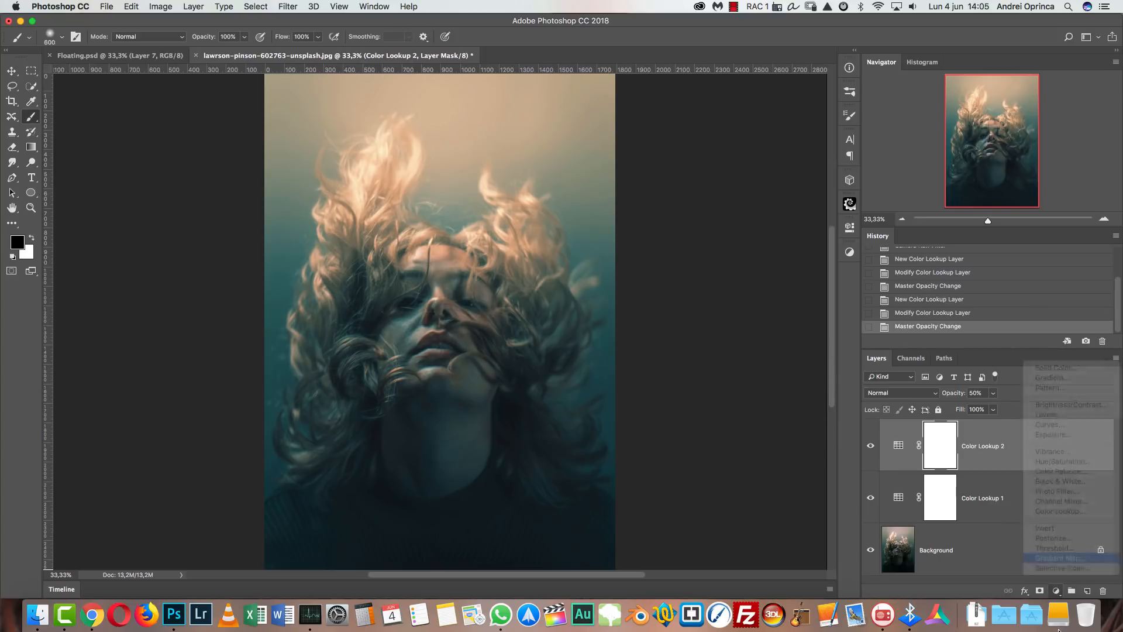
click(794, 267)
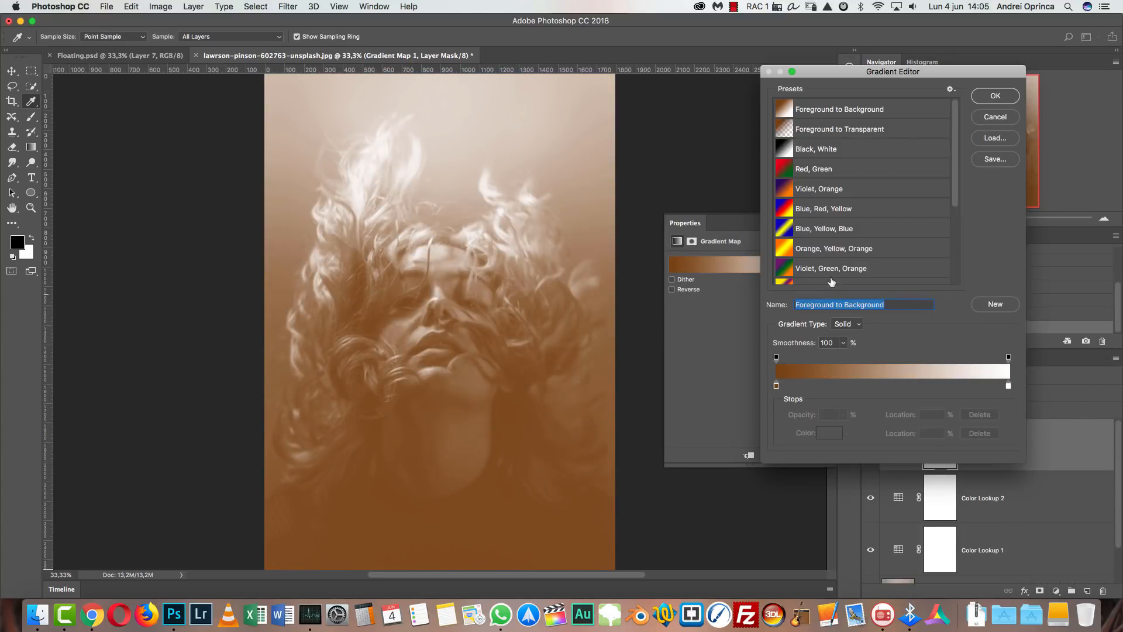
click(823, 272)
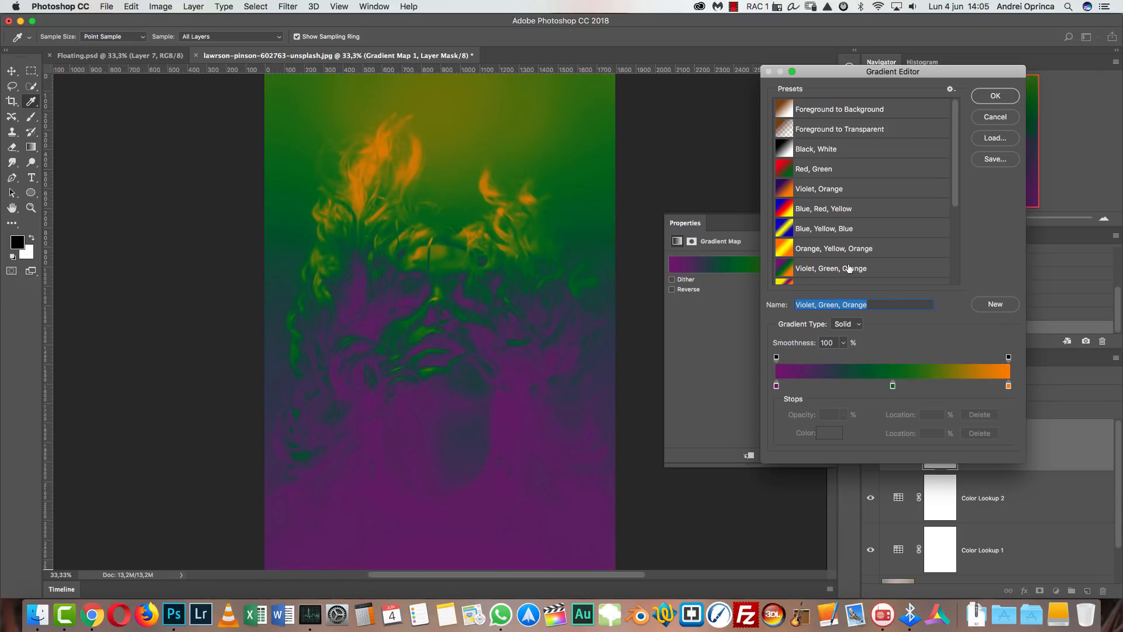
click(952, 88)
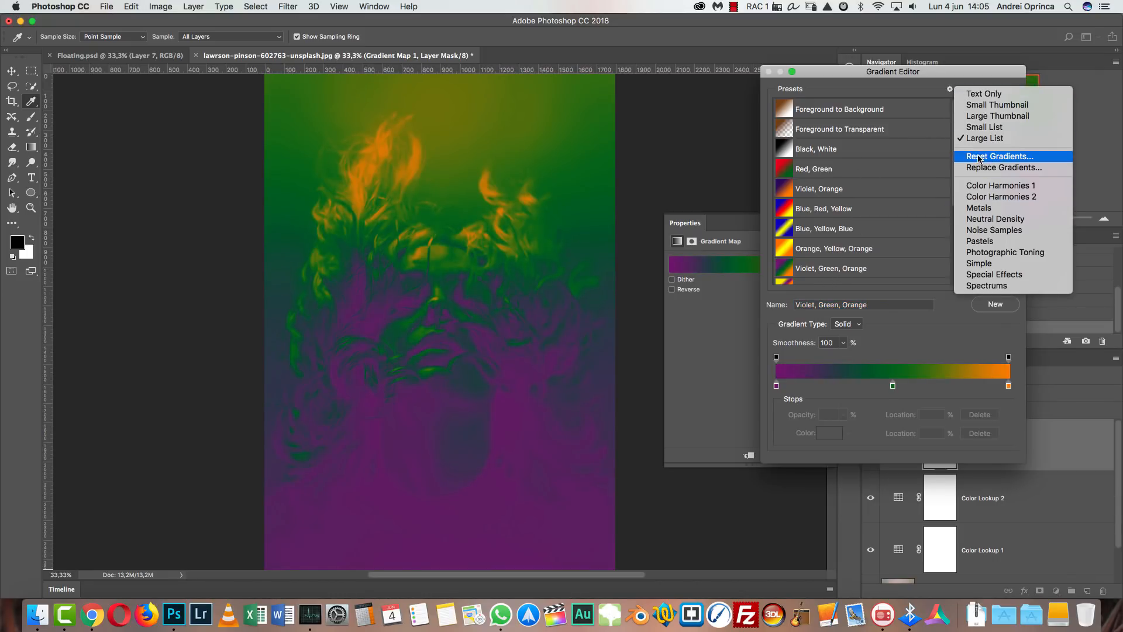
click(1016, 157)
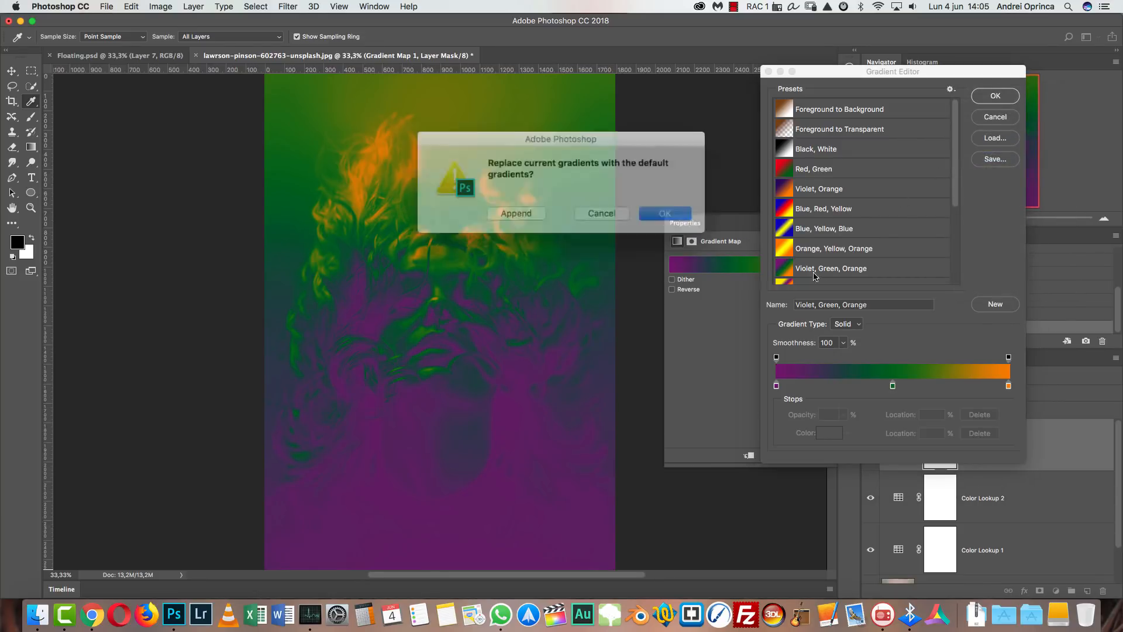
click(596, 208)
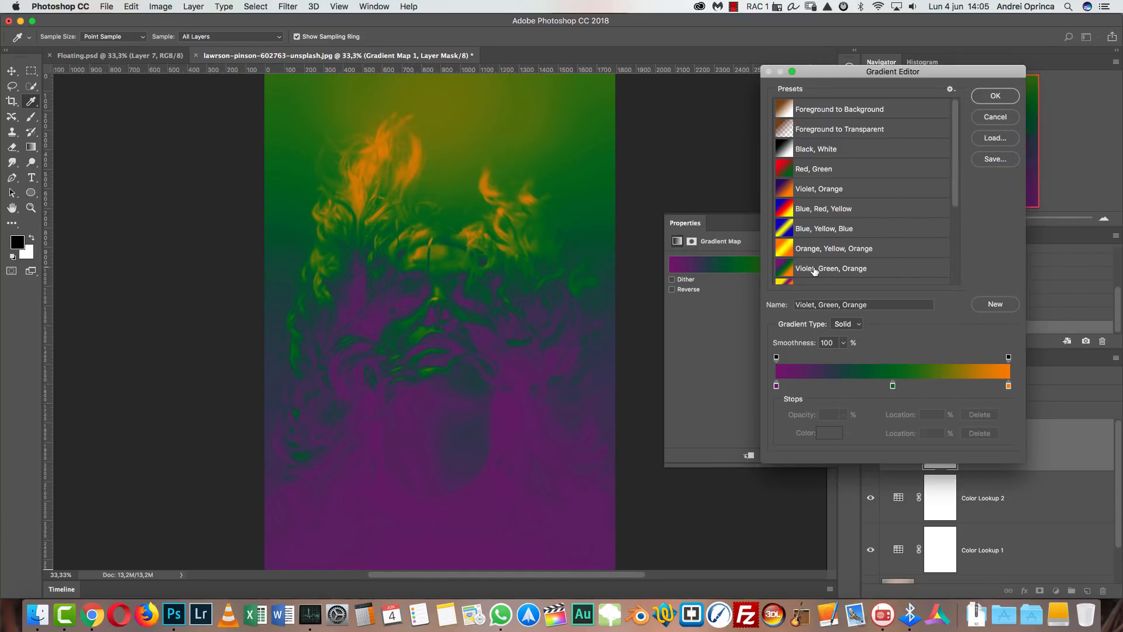
- Accept the gradient, preview it reversed, and set the Gradient Map layer's opacity to 13% with Reverse turned off
click(997, 96)
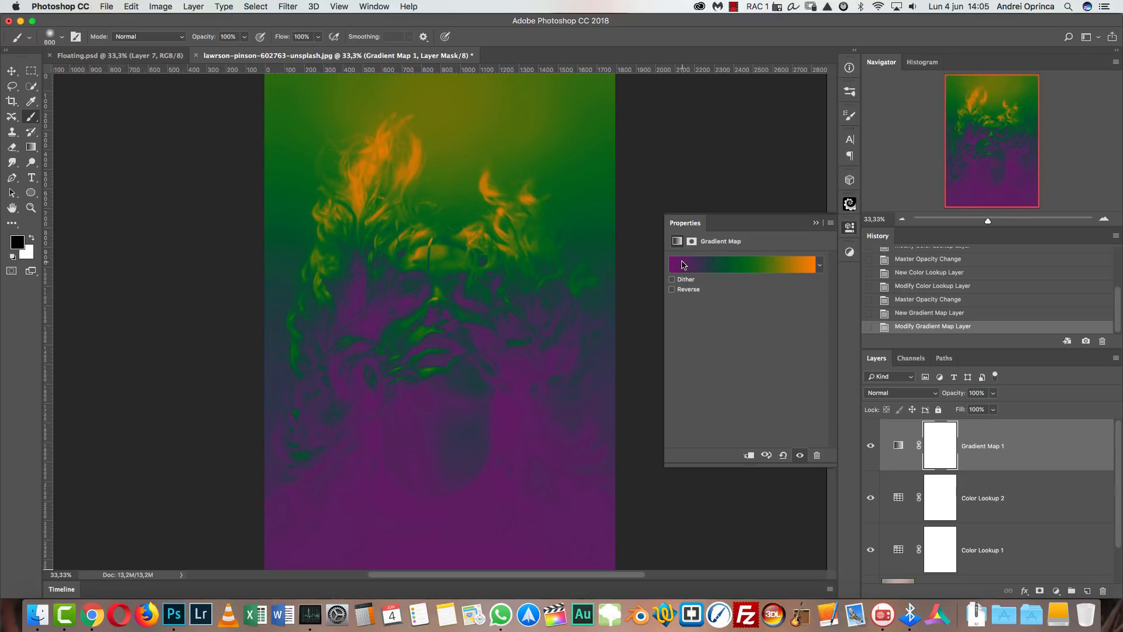
click(681, 290)
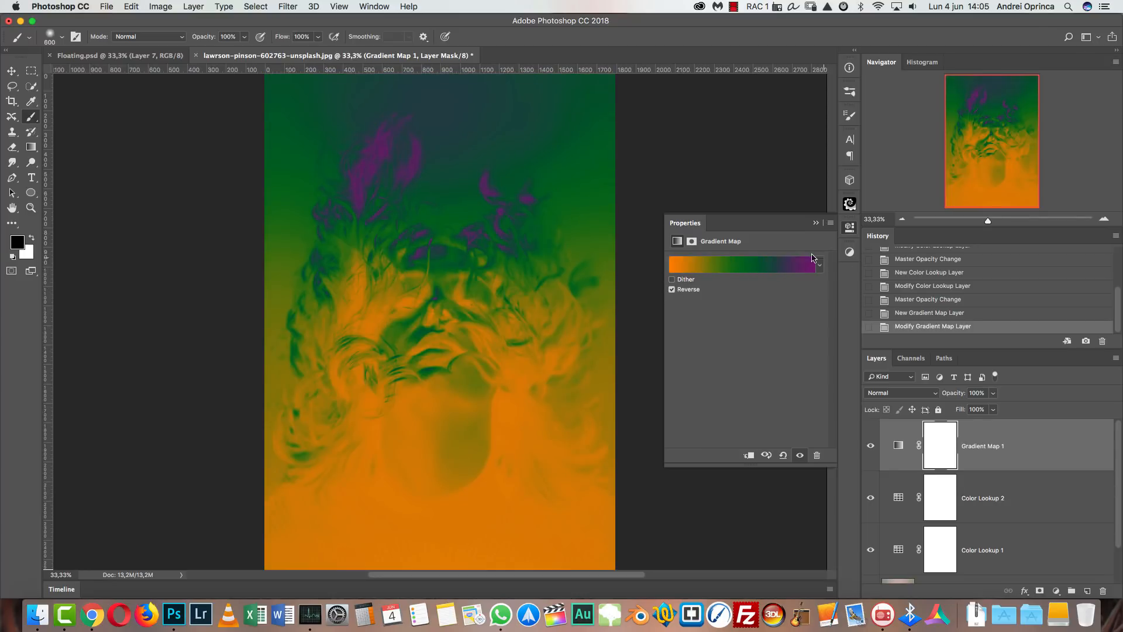
click(673, 290)
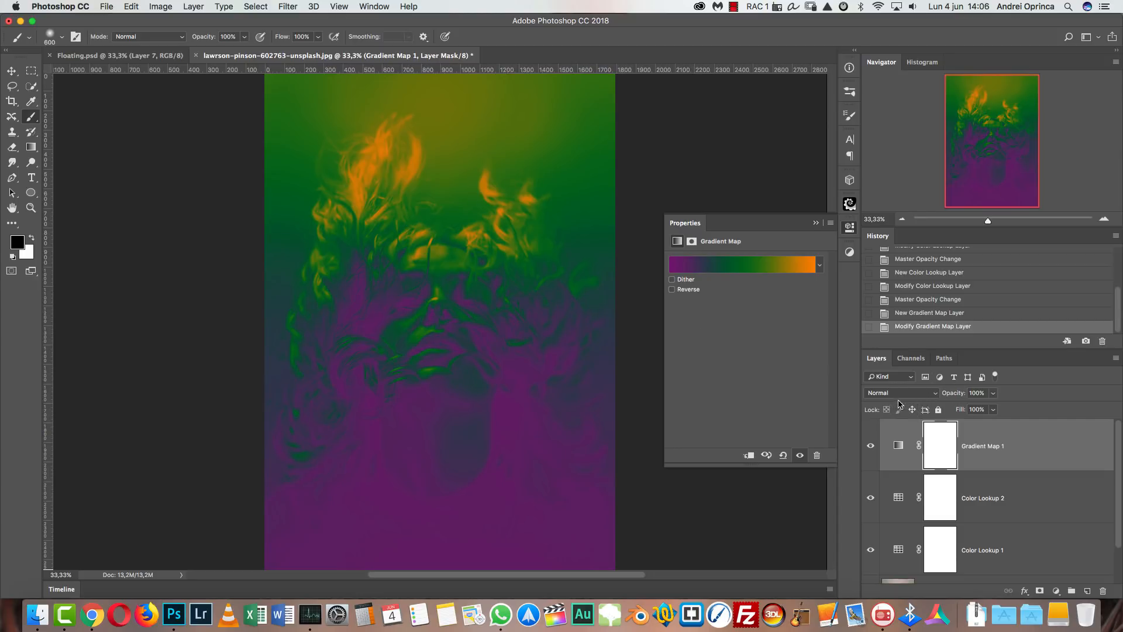
click(983, 392)
text(13)
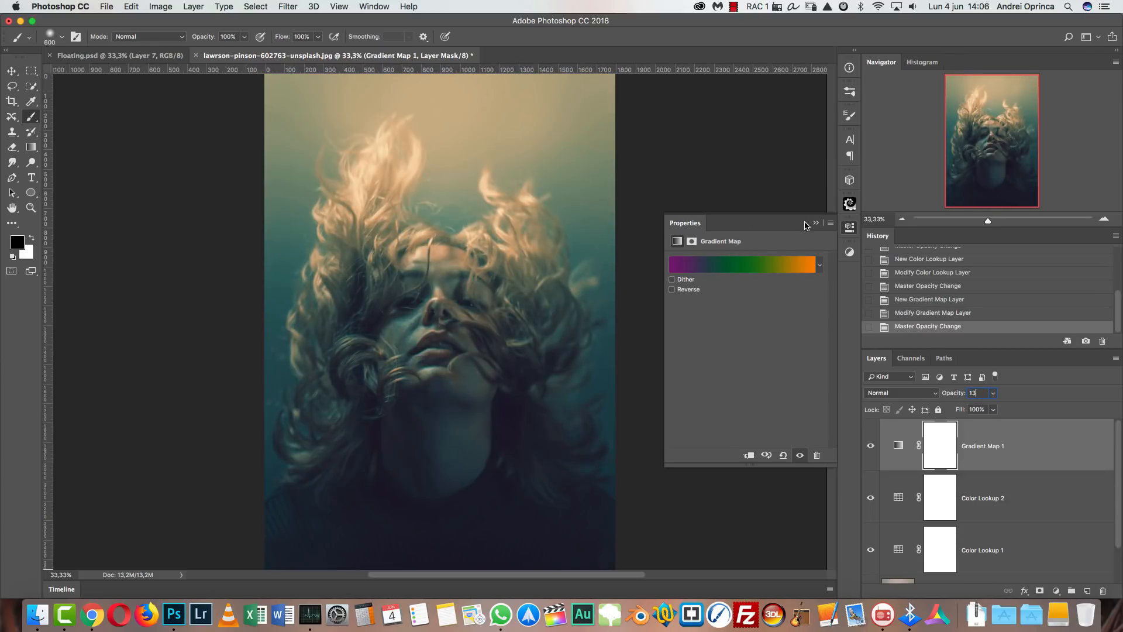
- Toggle the Gradient Map layer's visibility off and on to compare its effect on the portrait
click(805, 225)
click(872, 445)
click(871, 444)
click(871, 444)
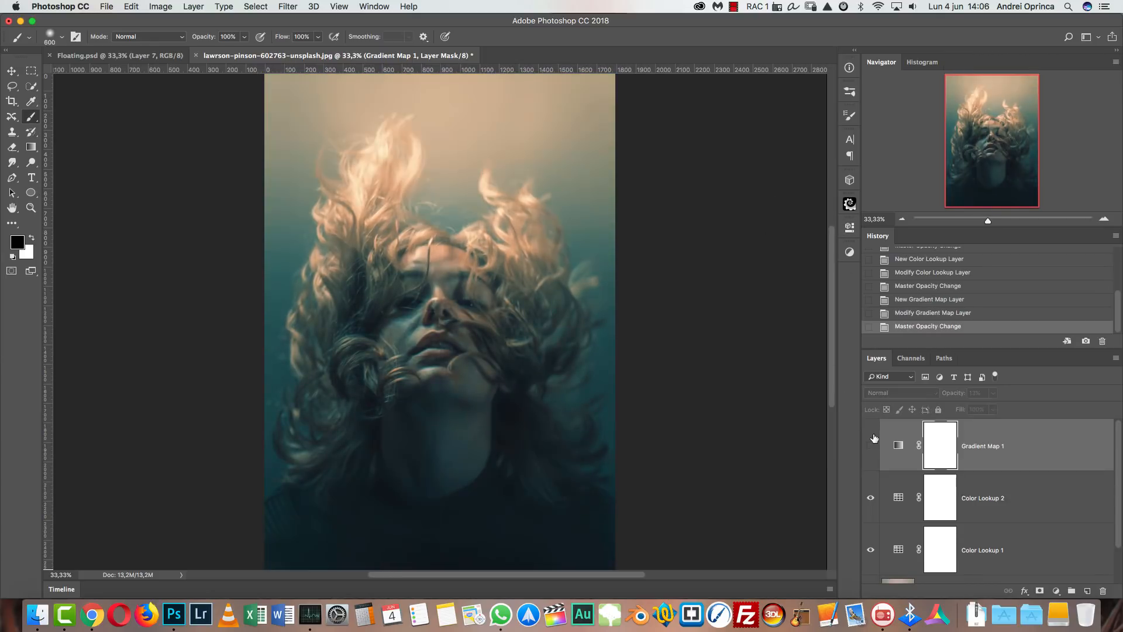
click(872, 443)
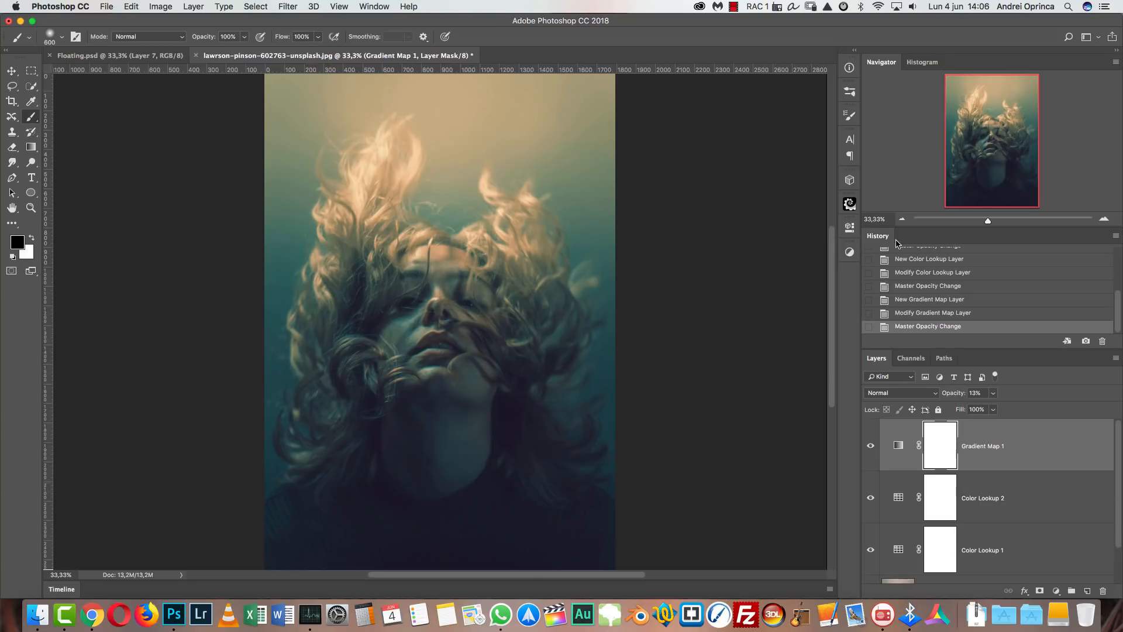
- Preview and open the teal underwater surface stock photo from the Resources folder
click(902, 219)
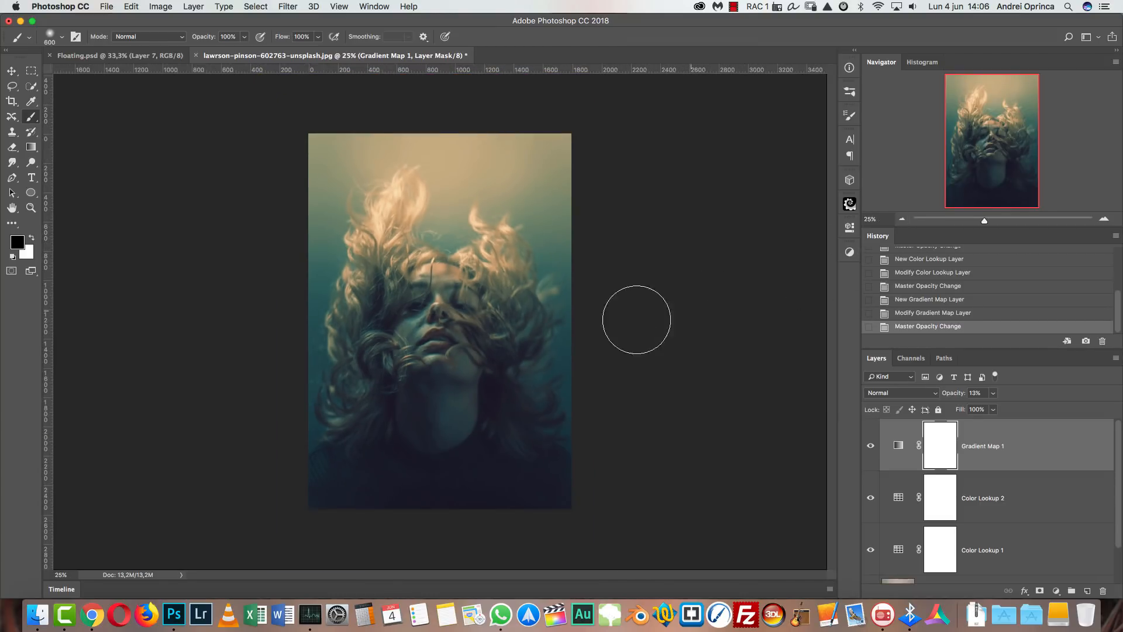
click(11, 70)
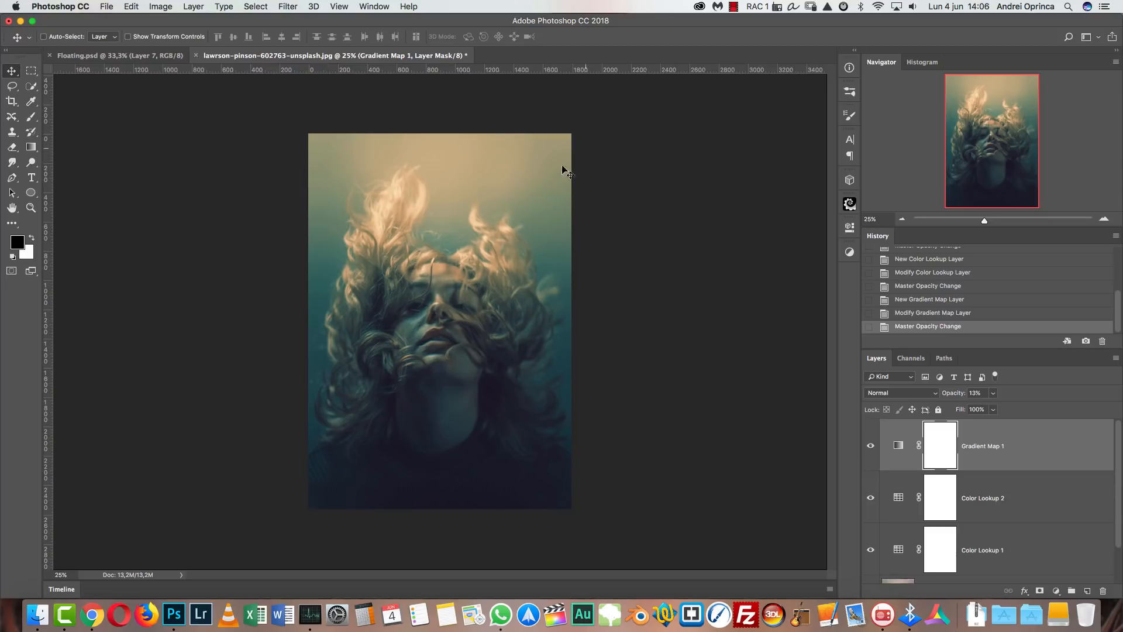
key(super+o)
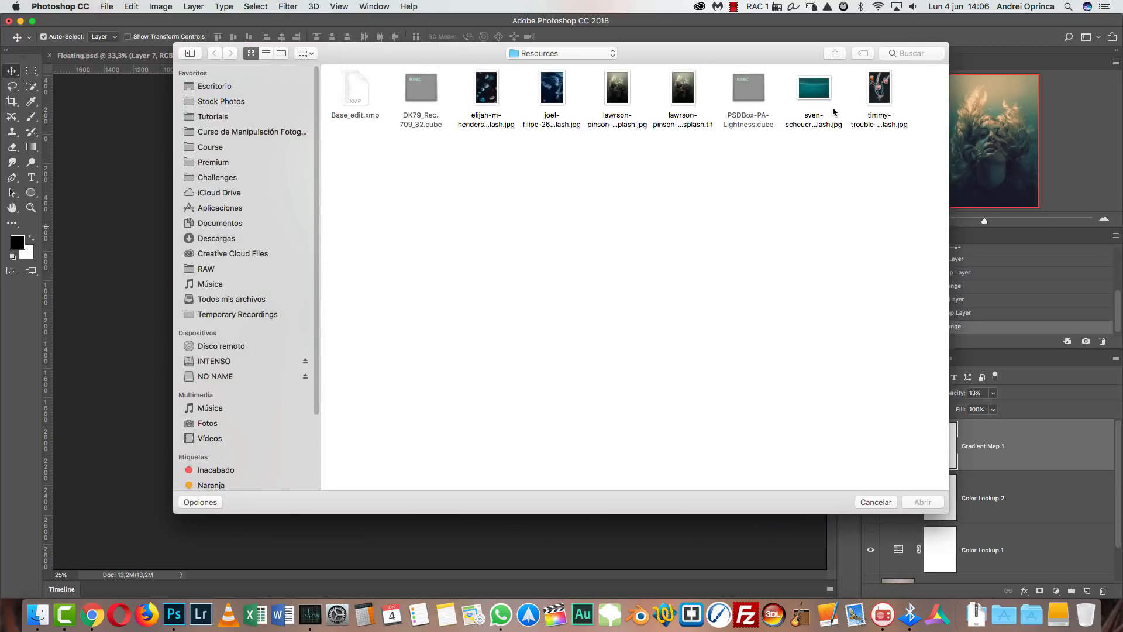
click(822, 90)
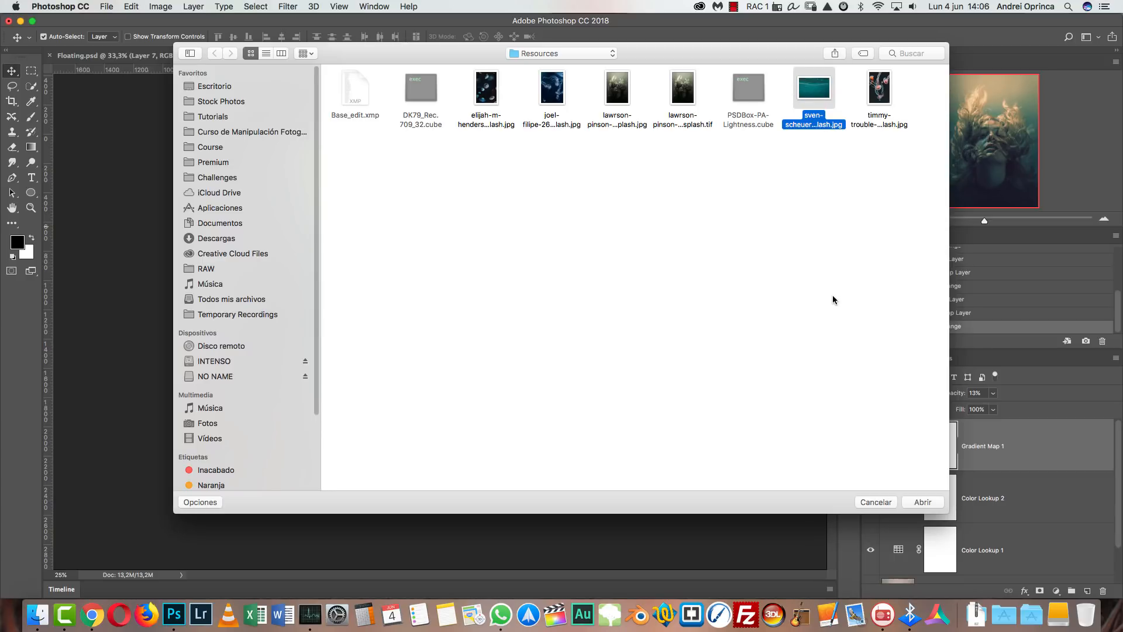
key(space)
key(space)
click(931, 503)
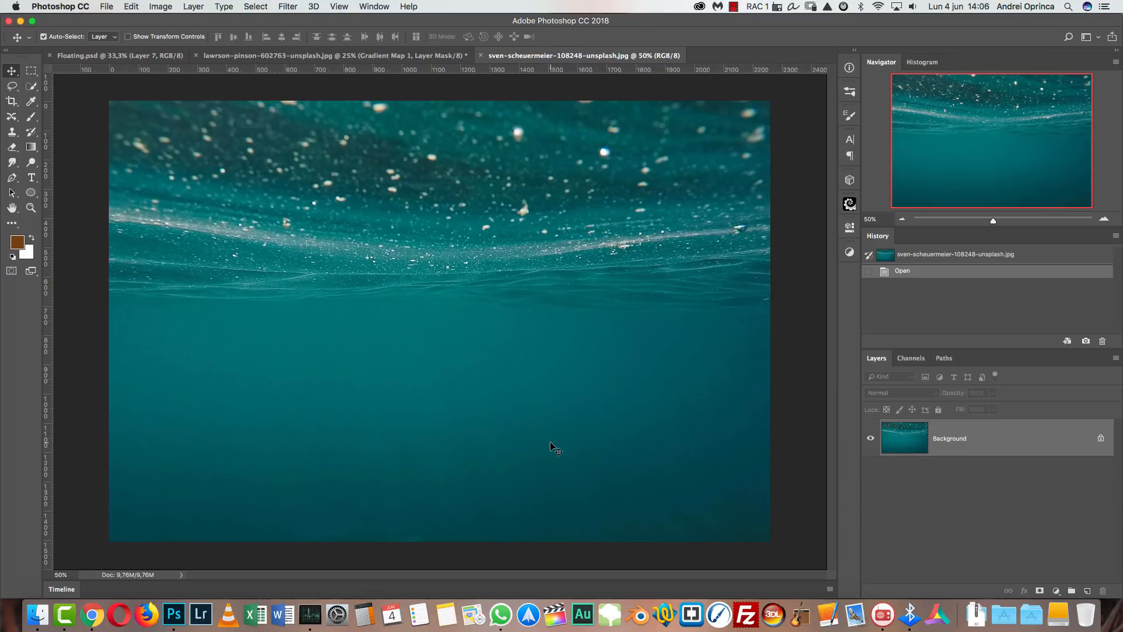
- Copy the entire underwater photo, close its document, and paste it above the Gradient Map layer in the portrait file
key(super+a)
key(super+c)
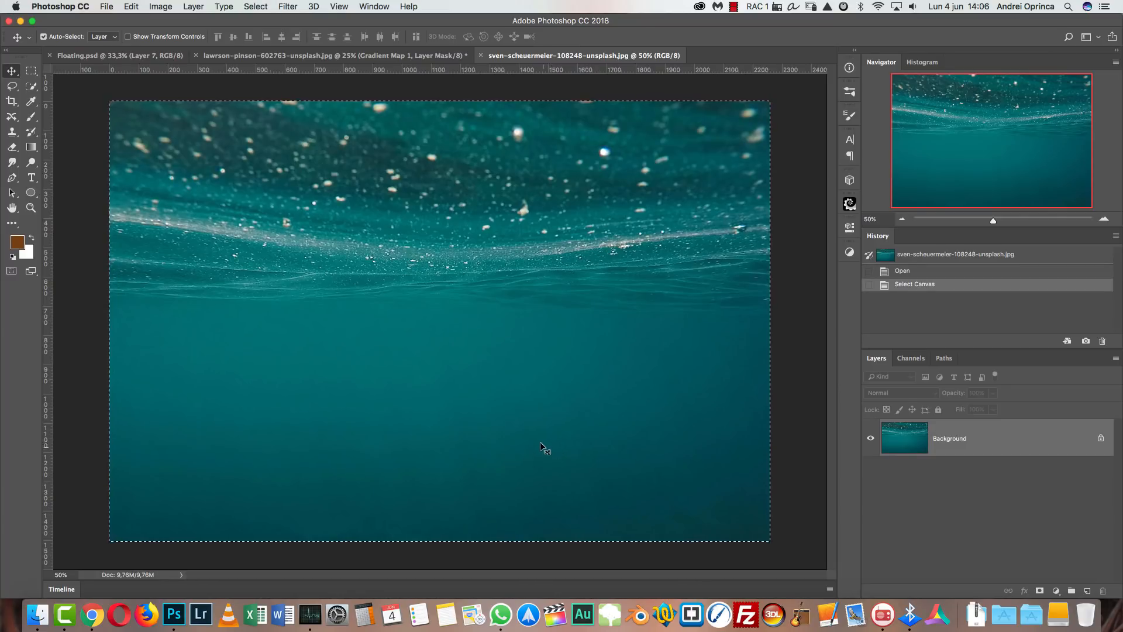
key(super+w)
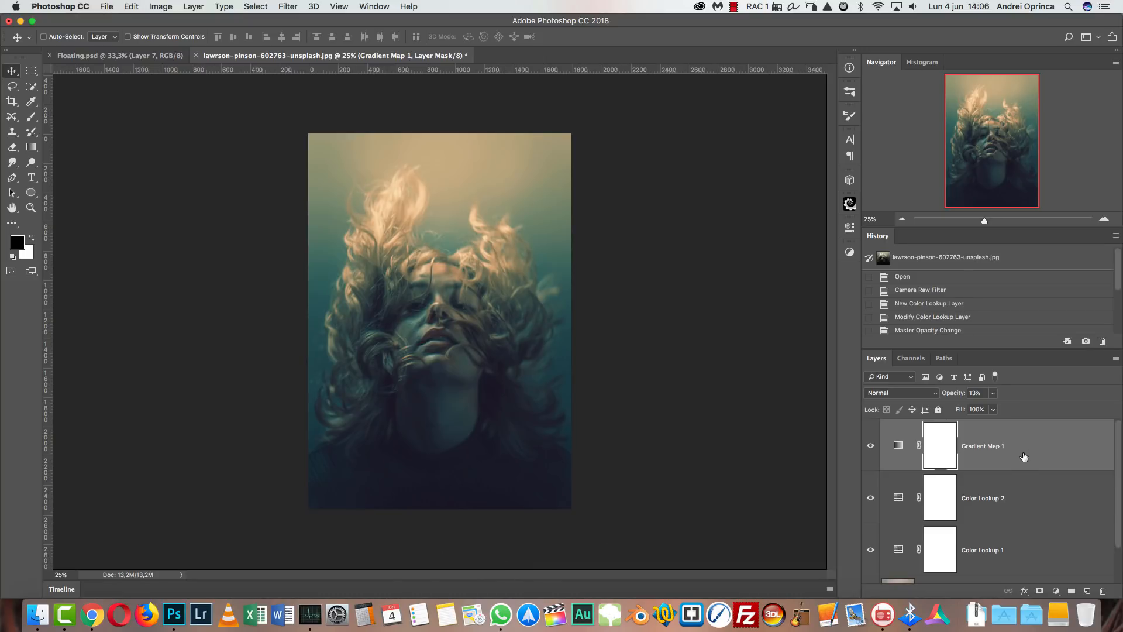
key(super+v)
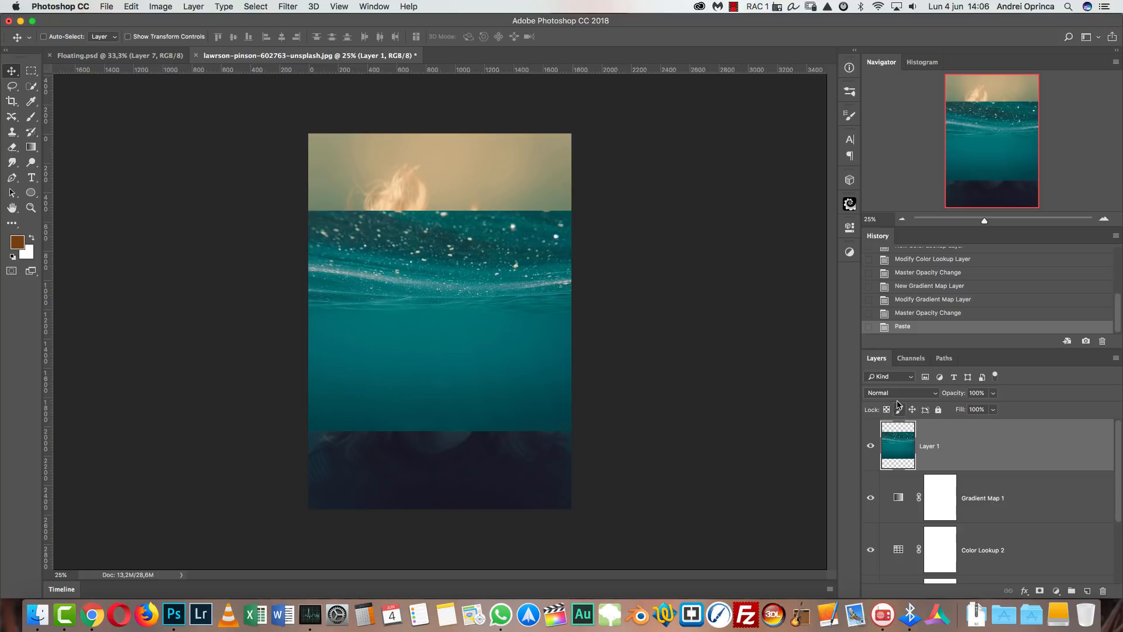
- Blend the pasted water layer in Overlay mode, comparing it with Soft Light, and move it up to the canvas's upper edge
click(899, 396)
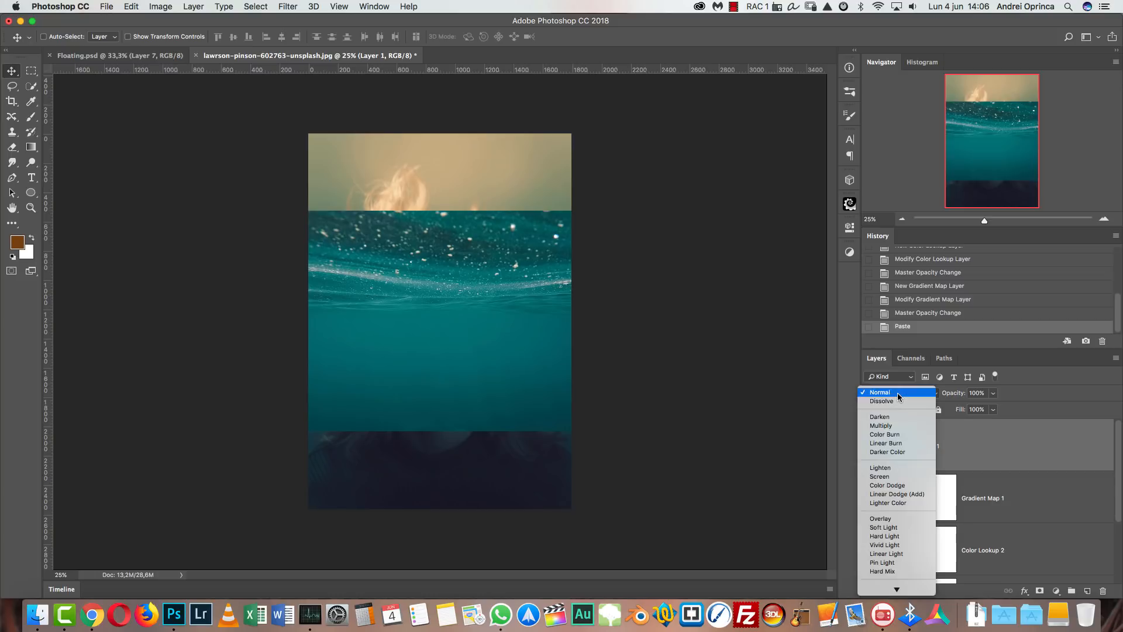
click(888, 519)
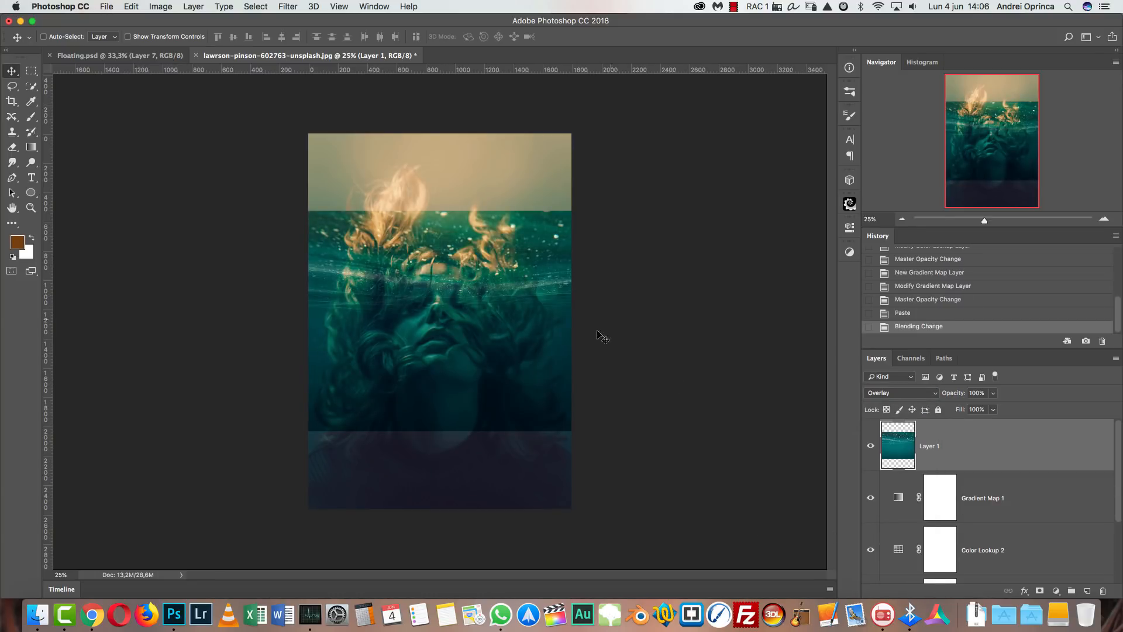
click(901, 395)
click(898, 404)
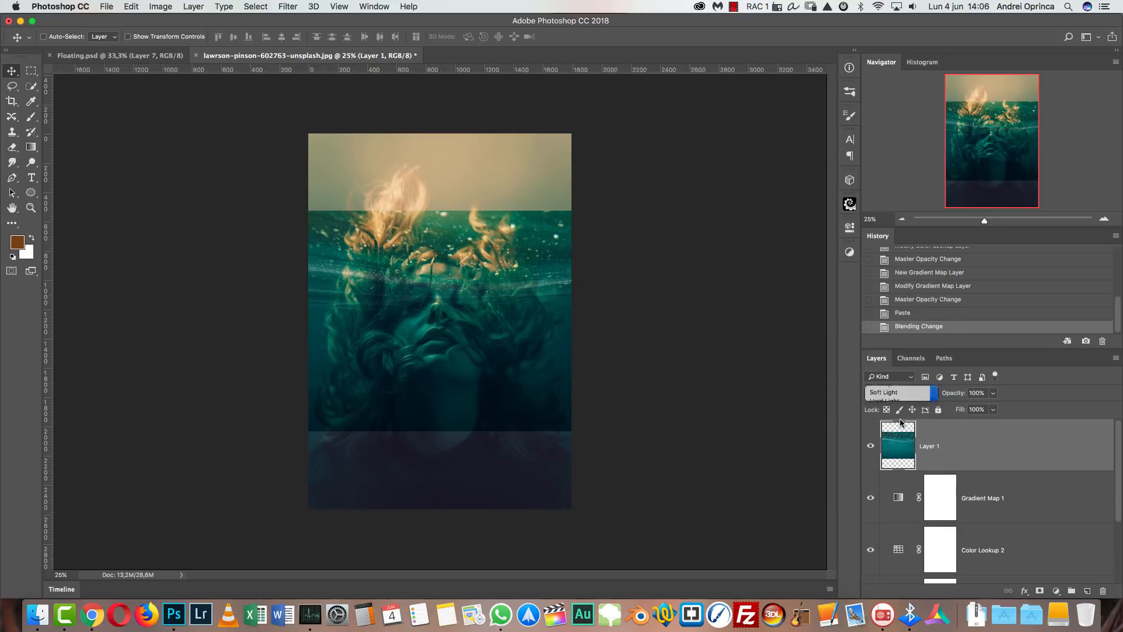
drag(454, 324, 454, 231)
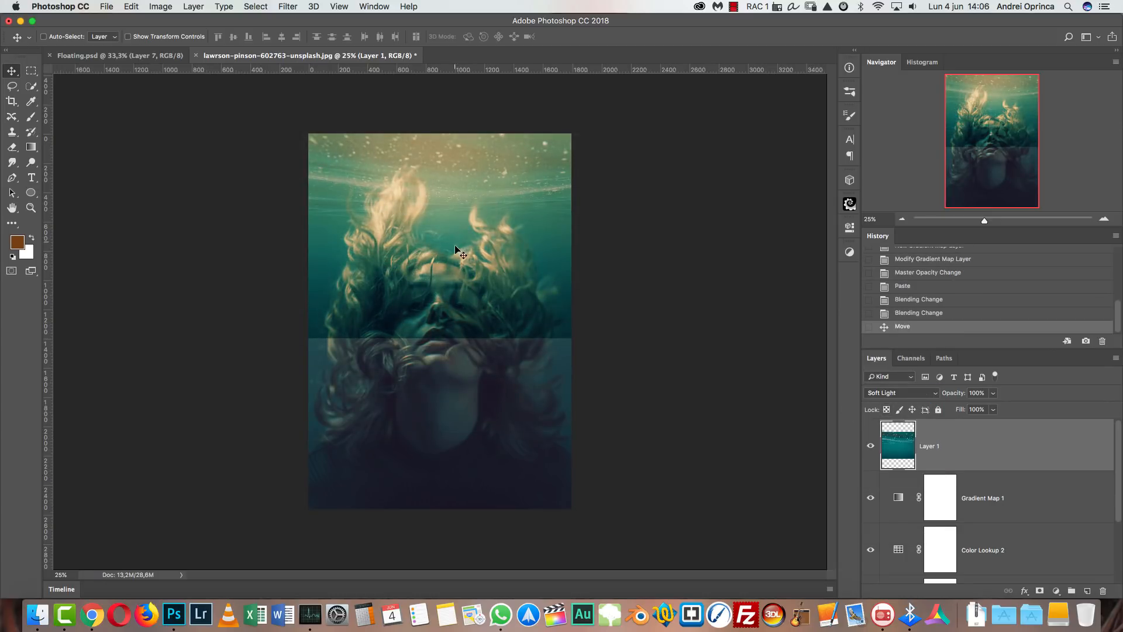
click(896, 399)
click(889, 383)
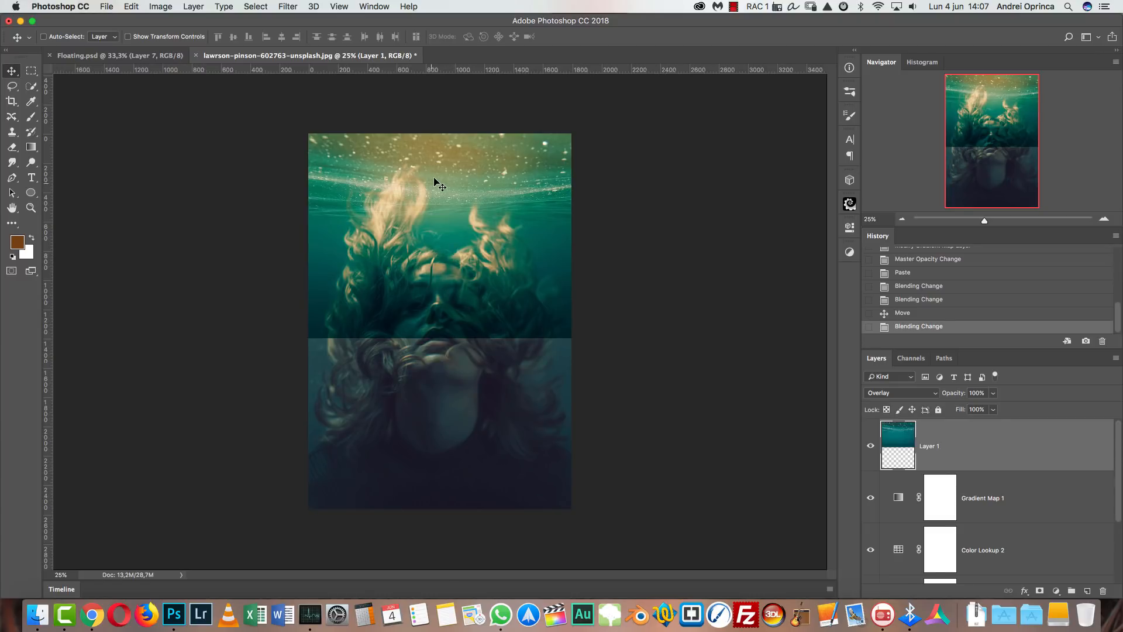
- Scale the pasted water layer to about 82.5% and position it so the water surface runs along the canvas's upper edge
drag(423, 204, 458, 134)
drag(431, 199, 438, 240)
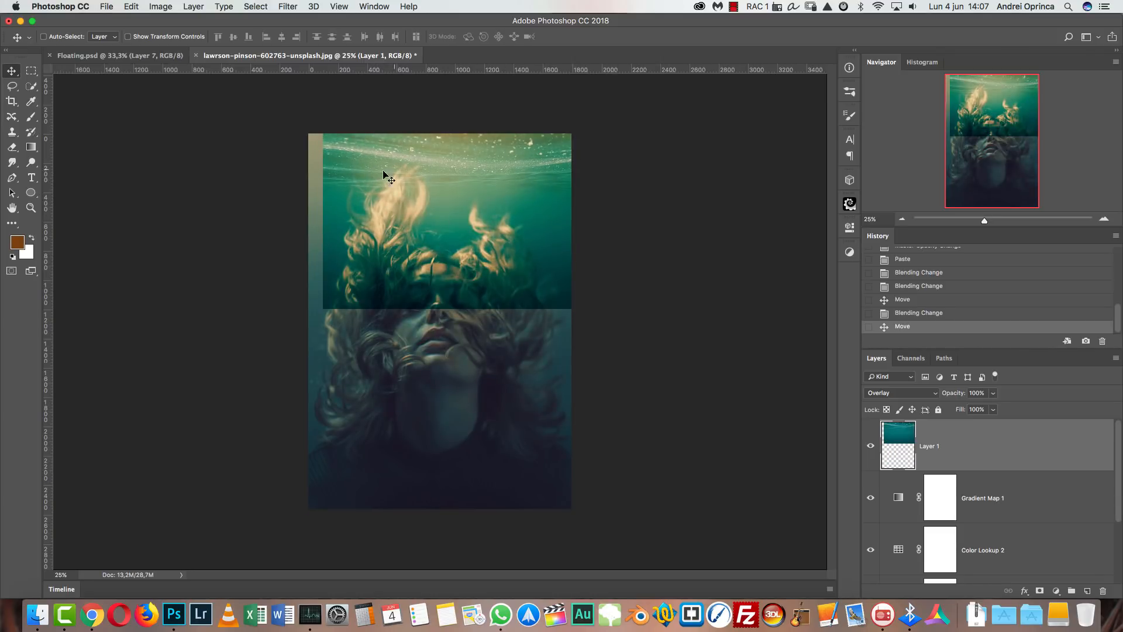
drag(521, 224, 472, 214)
key(cmd+t)
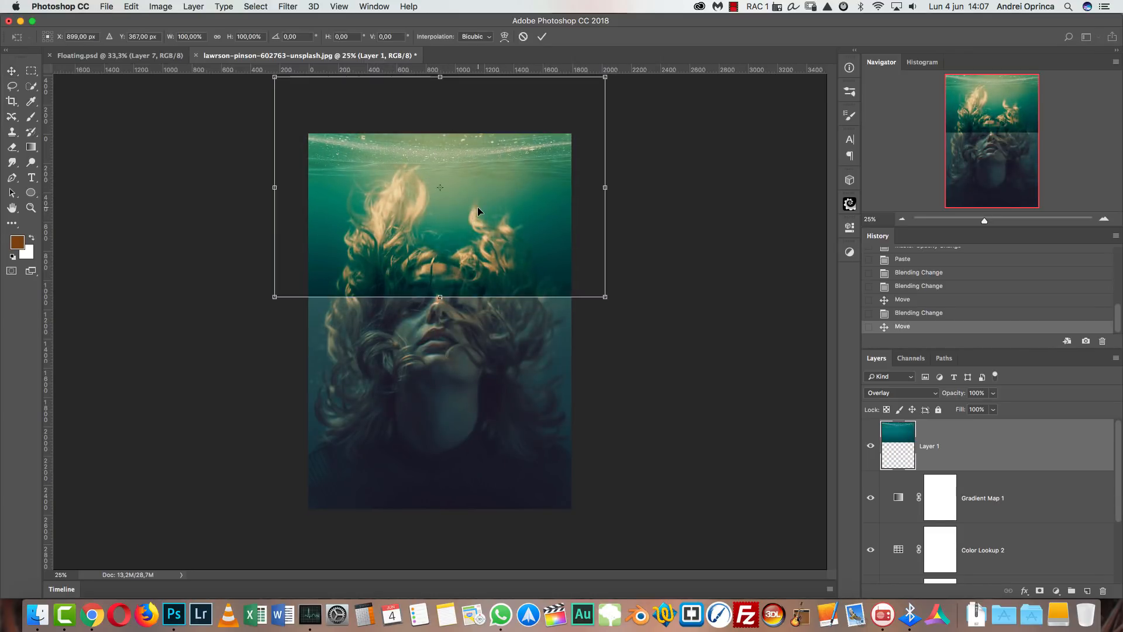
drag(473, 170, 507, 193)
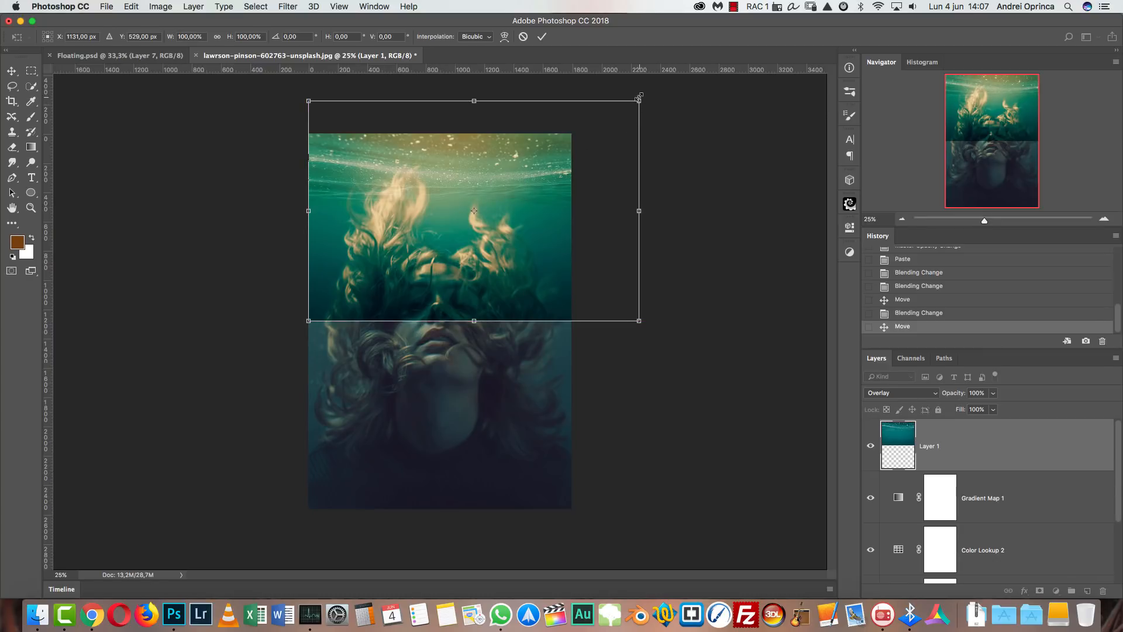
drag(639, 101, 581, 140)
drag(494, 226, 481, 186)
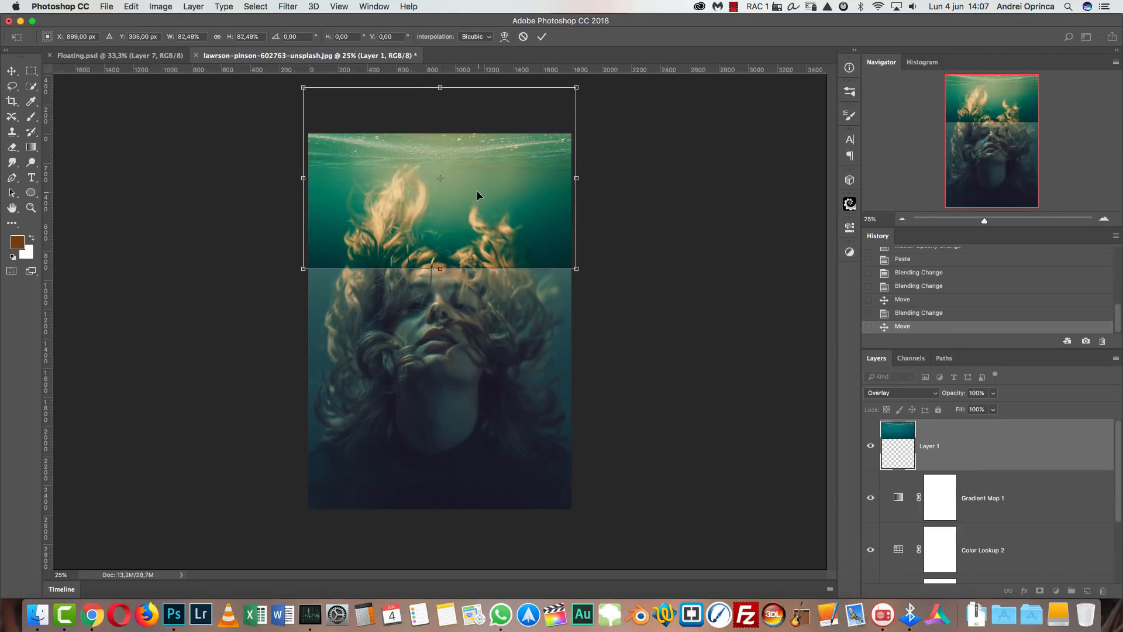
key(Return)
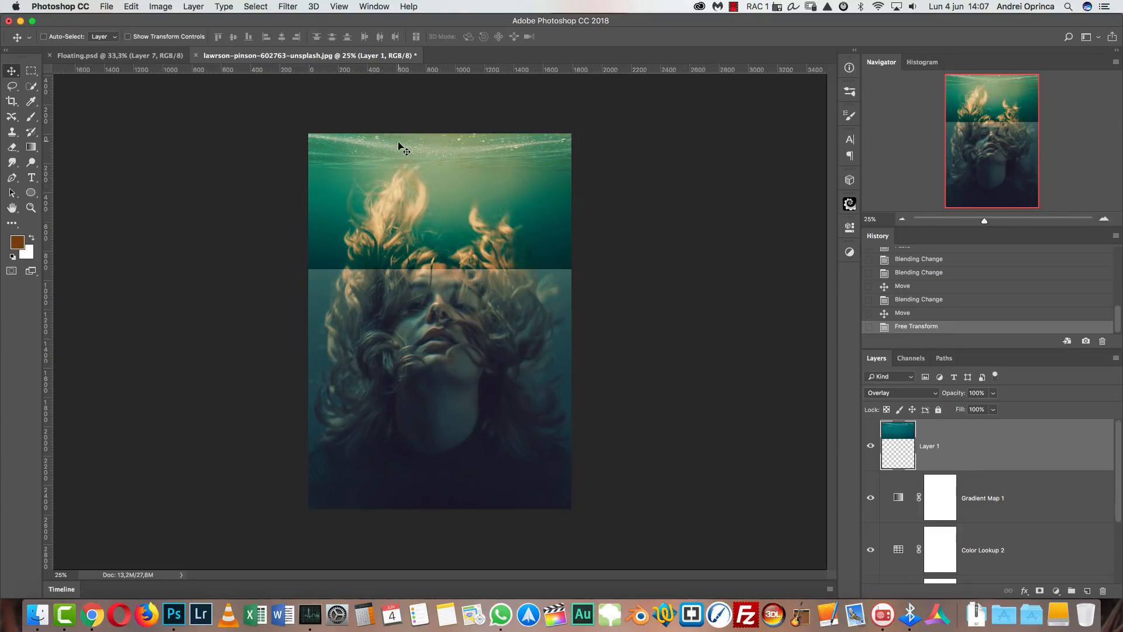
drag(455, 170, 456, 169)
- Give the pasted layer a layer mask and rename the layer "water", leaving its mask active for editing
click(1040, 591)
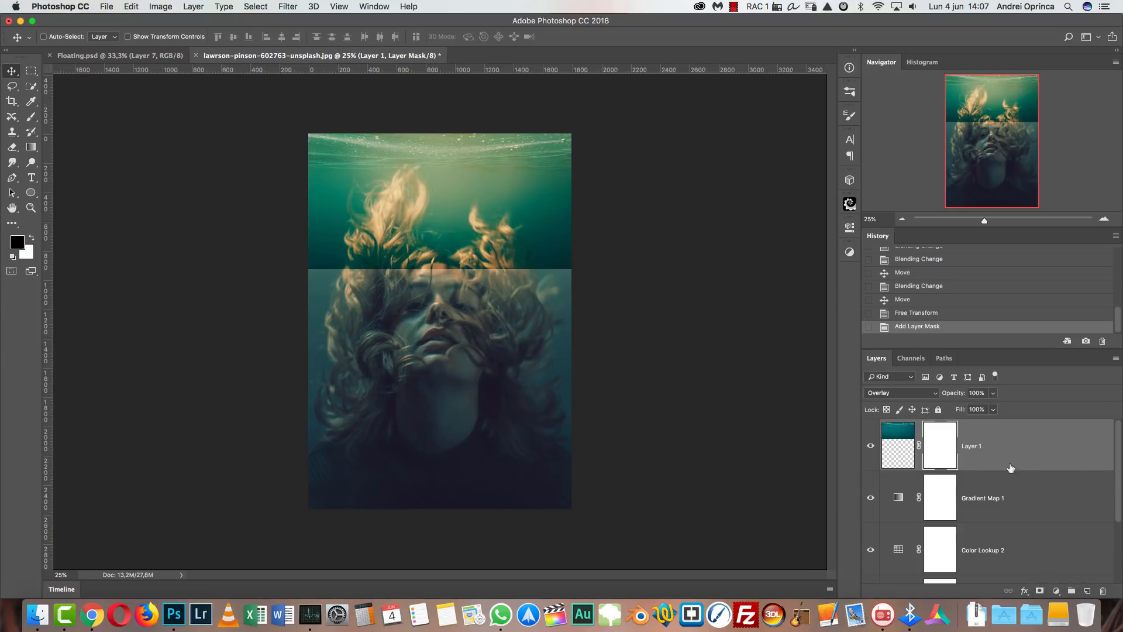
double_click(972, 447)
text(a)
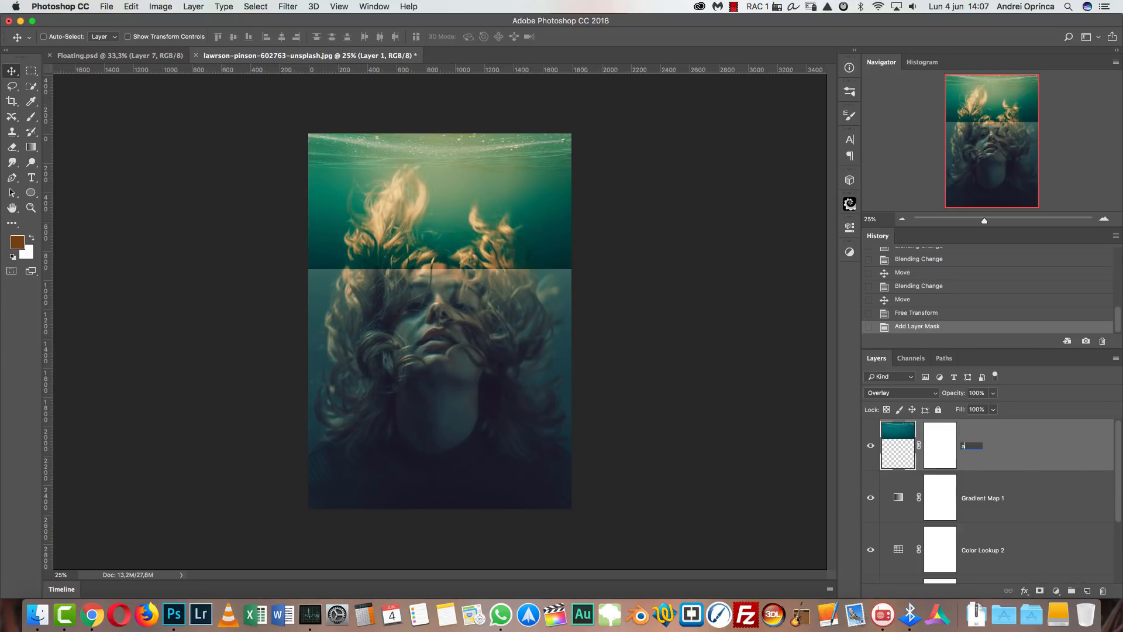
text(ater)
key(Return)
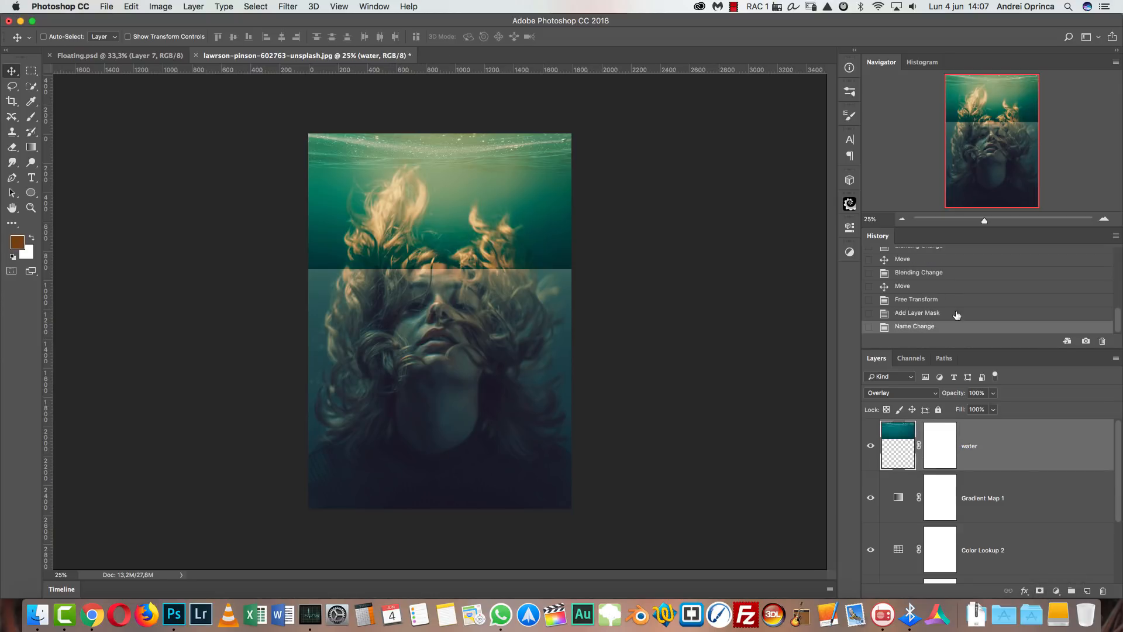
click(940, 442)
- Try to hide the water layer's hard lower edge by painting black on its mask with a 1000 px brush, and undo the strokes
key(b)
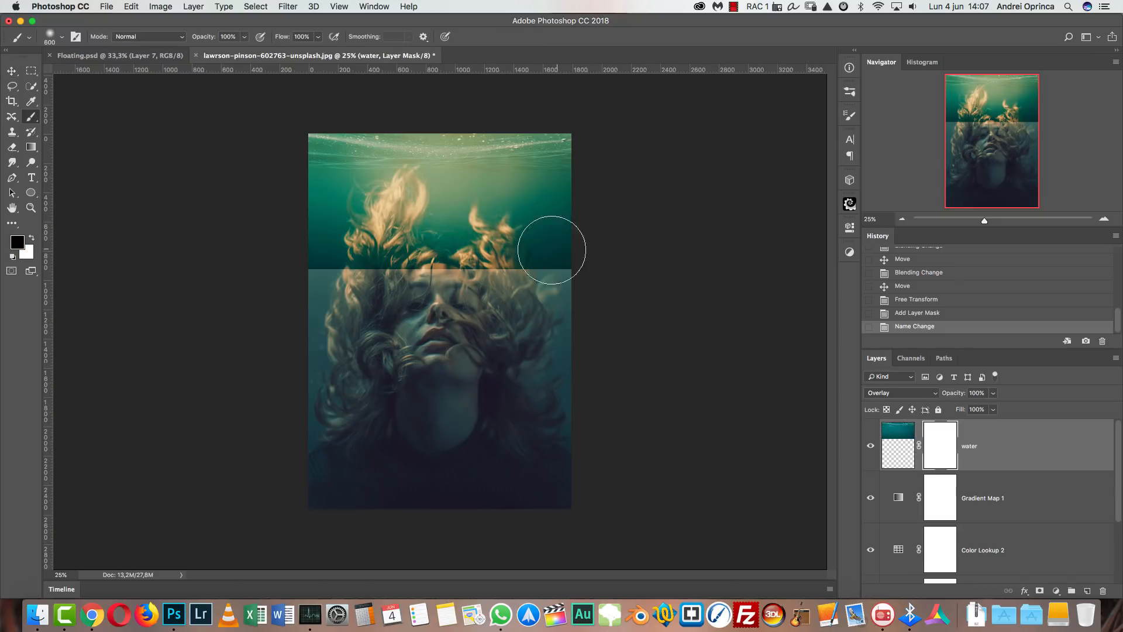
key(bracketright)
key(bracketright)
key(bracketright)
key(bracketright)
drag(536, 296, 364, 295)
drag(360, 288, 383, 313)
key(super+z)
key(super+alt+z)
key(super+alt+z)
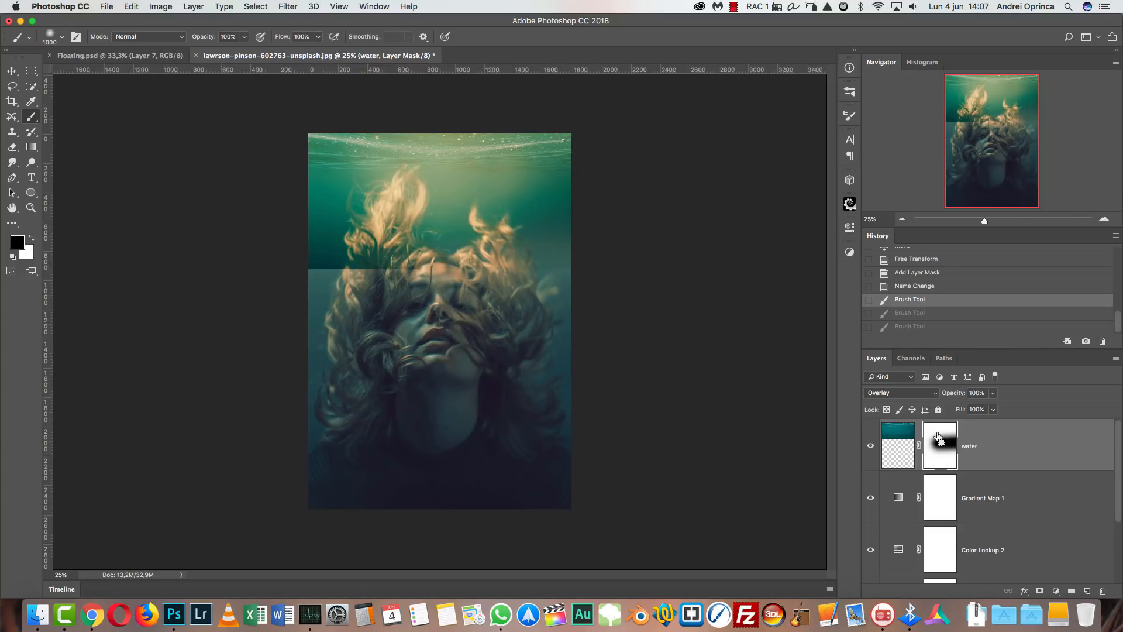
- Fade out the lower part of the water layer with a linear Black, White gradient drawn vertically on its mask above the forehead
click(31, 147)
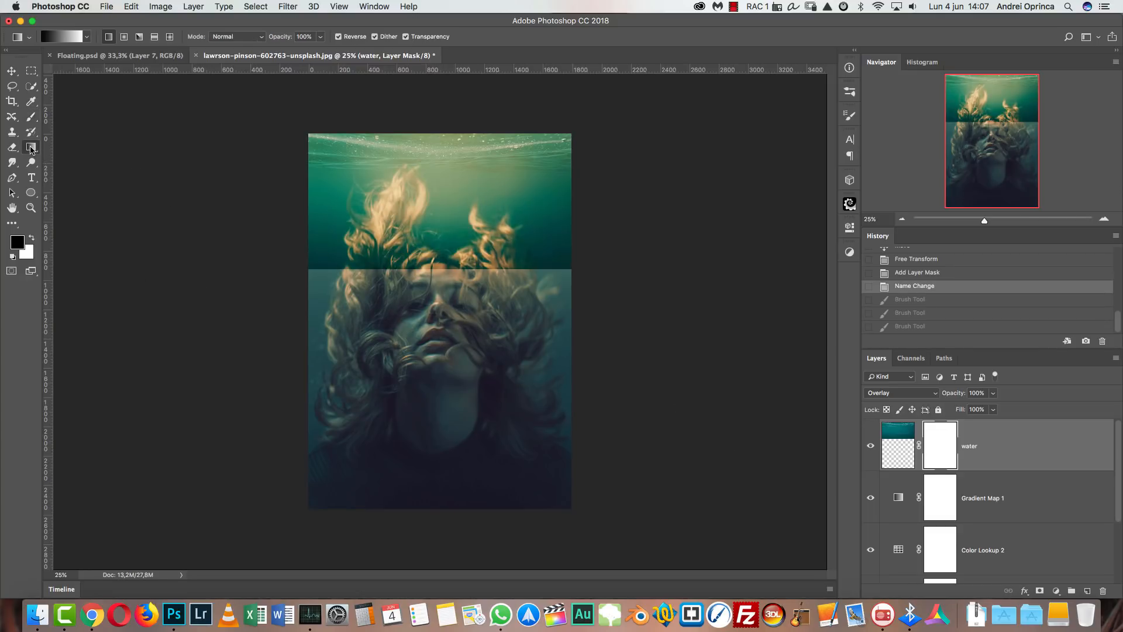
click(59, 37)
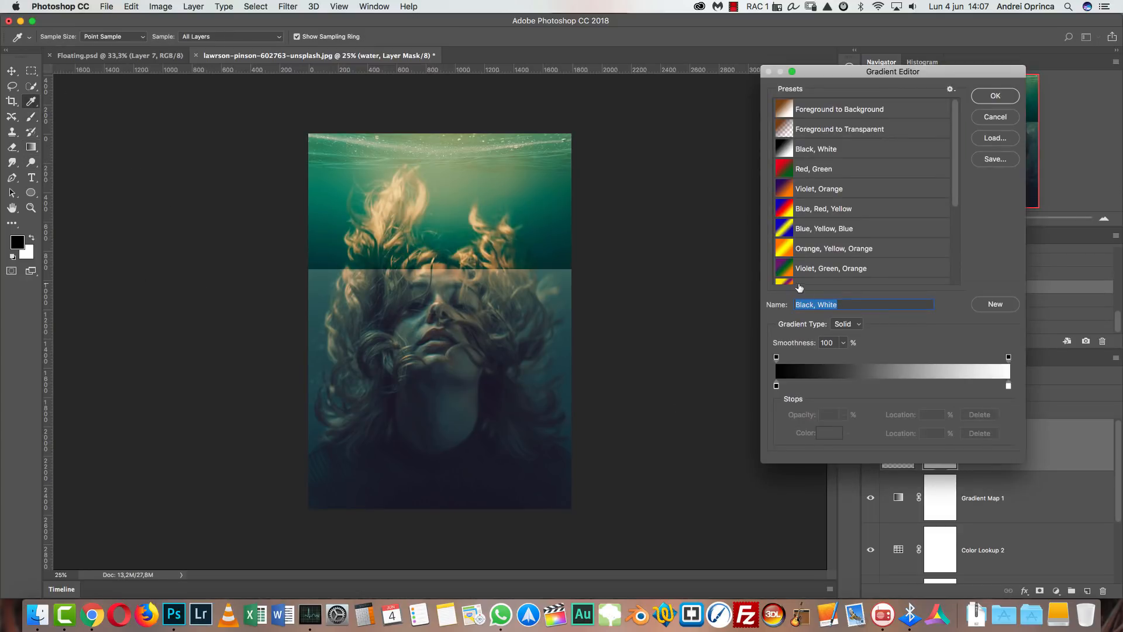
click(995, 95)
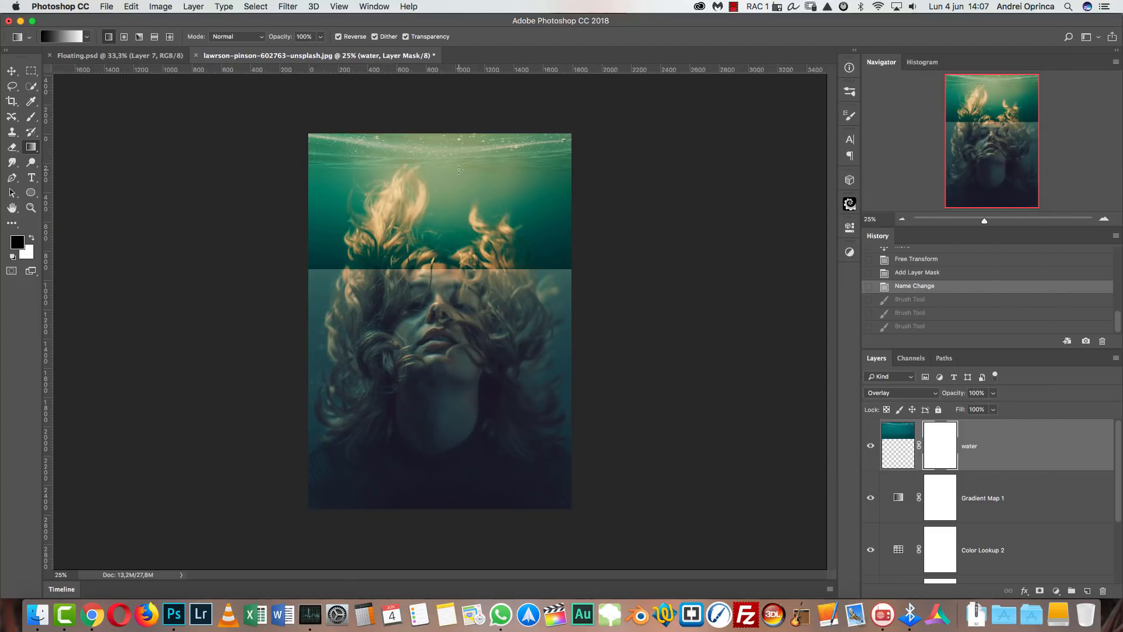
drag(458, 202, 459, 241)
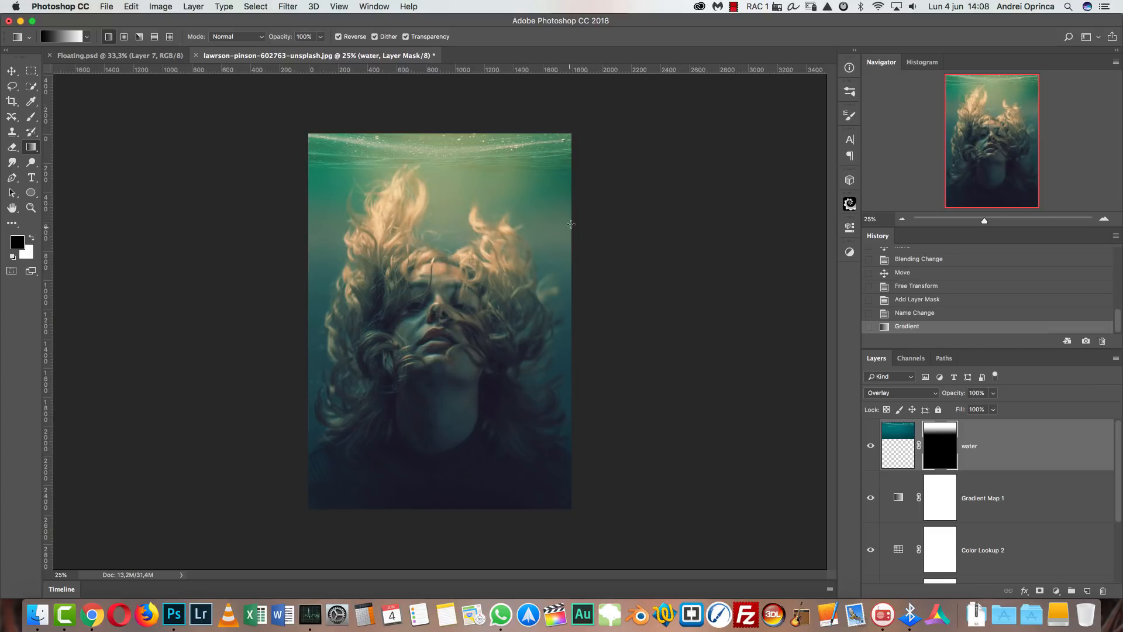
- Soften the water mask's transition by painting black across the upper hair with a 700 px brush at 50% opacity and 20% flow
key(b)
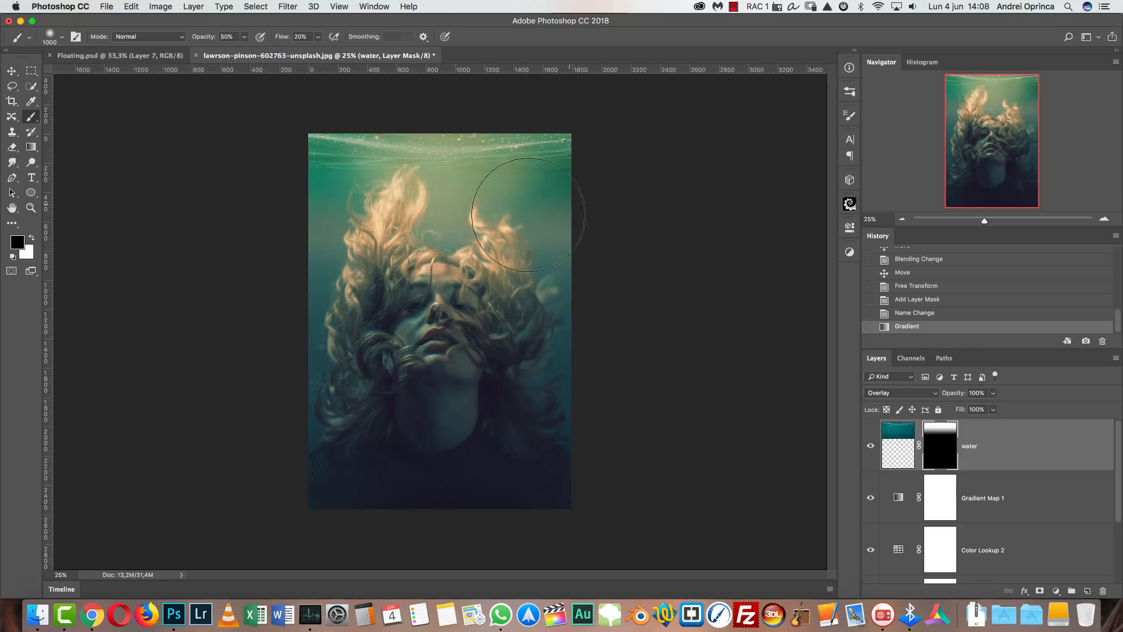
key(bracketleft)
key(bracketleft)
key(bracketleft)
mouse_move(569, 219)
mouse_down()
mouse_move(523, 211)
mouse_move(493, 214)
mouse_move(565, 224)
mouse_move(564, 214)
mouse_move(337, 233)
mouse_up()
click(497, 217)
click(490, 219)
- Compare the image with the water mask disabled and enabled, and paint more black over the transition across the hair
shift+click(937, 441)
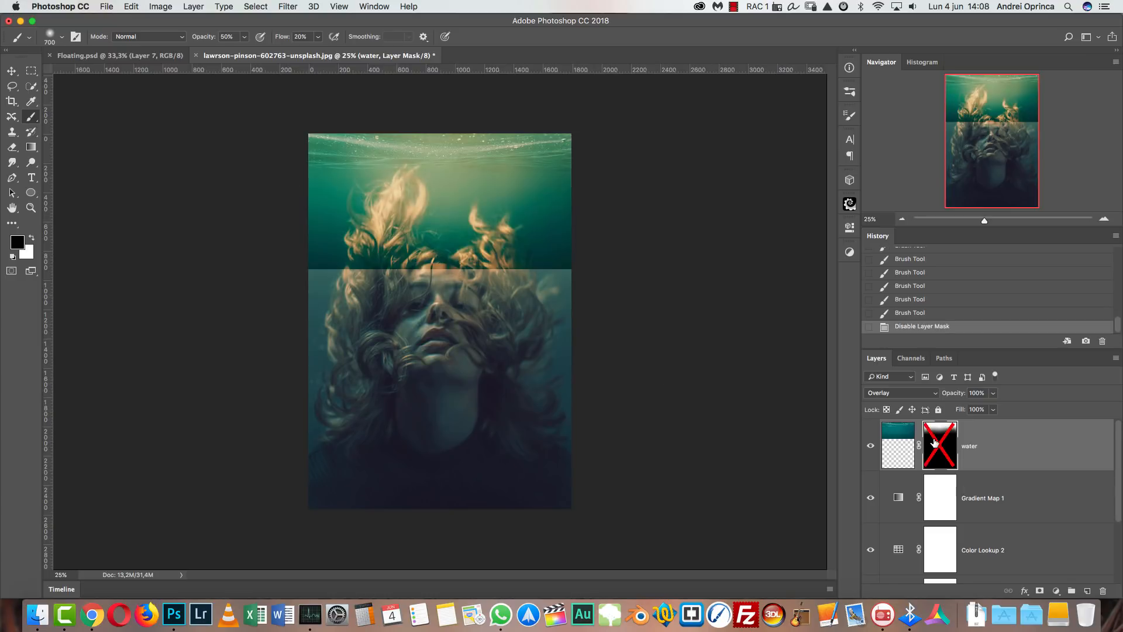
shift+click(938, 441)
drag(556, 231, 538, 252)
drag(537, 251, 376, 238)
click(378, 239)
mouse_move(381, 240)
mouse_down()
mouse_move(504, 252)
mouse_move(558, 216)
mouse_up()
click(555, 219)
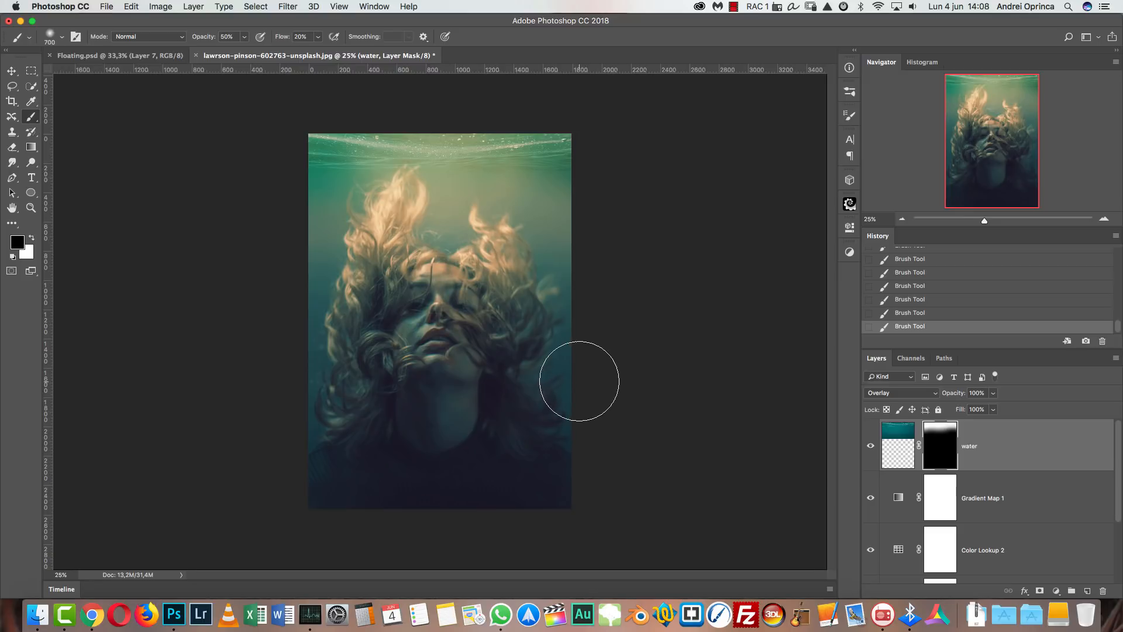
- Preview the blue and the orange-pink jellyfish photos in the Resources folder and open the orange-pink one
key(super+o)
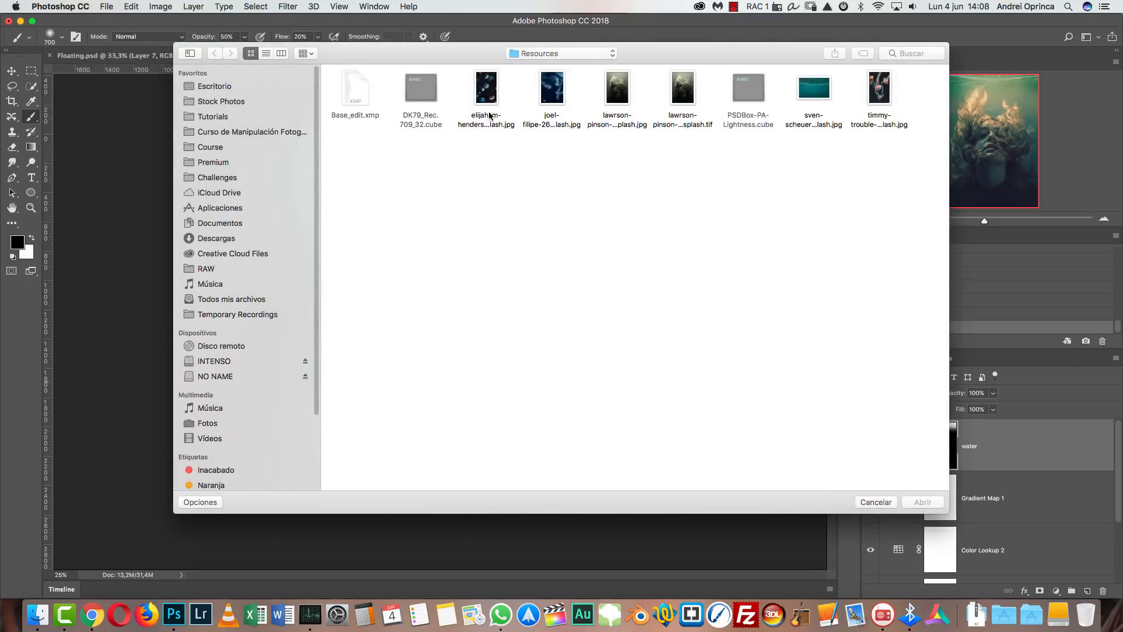
click(553, 105)
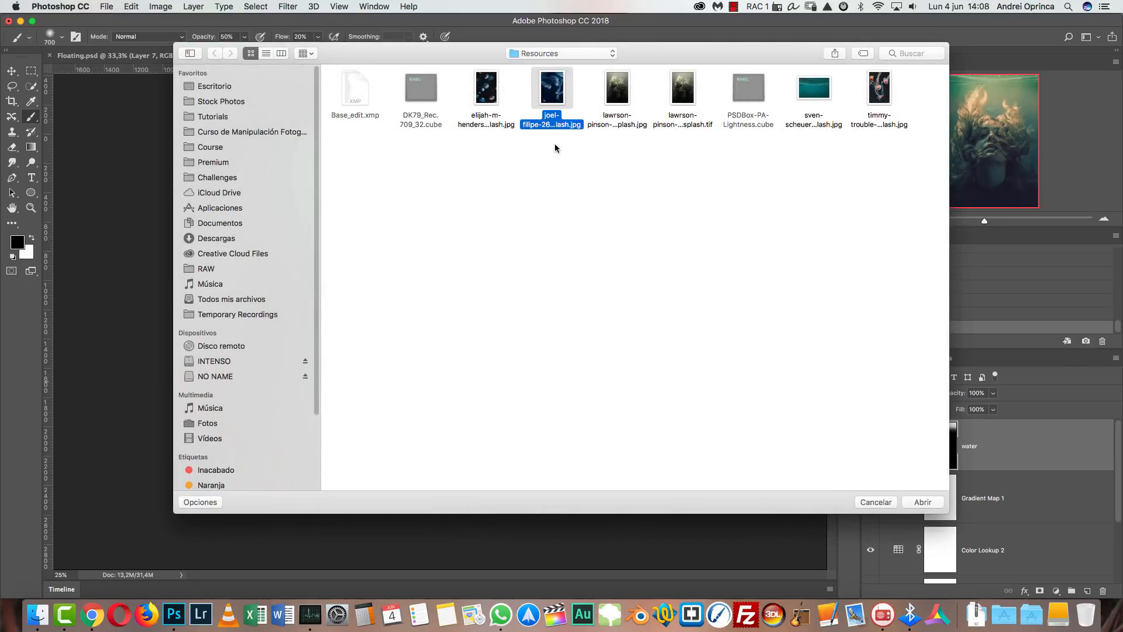
key(space)
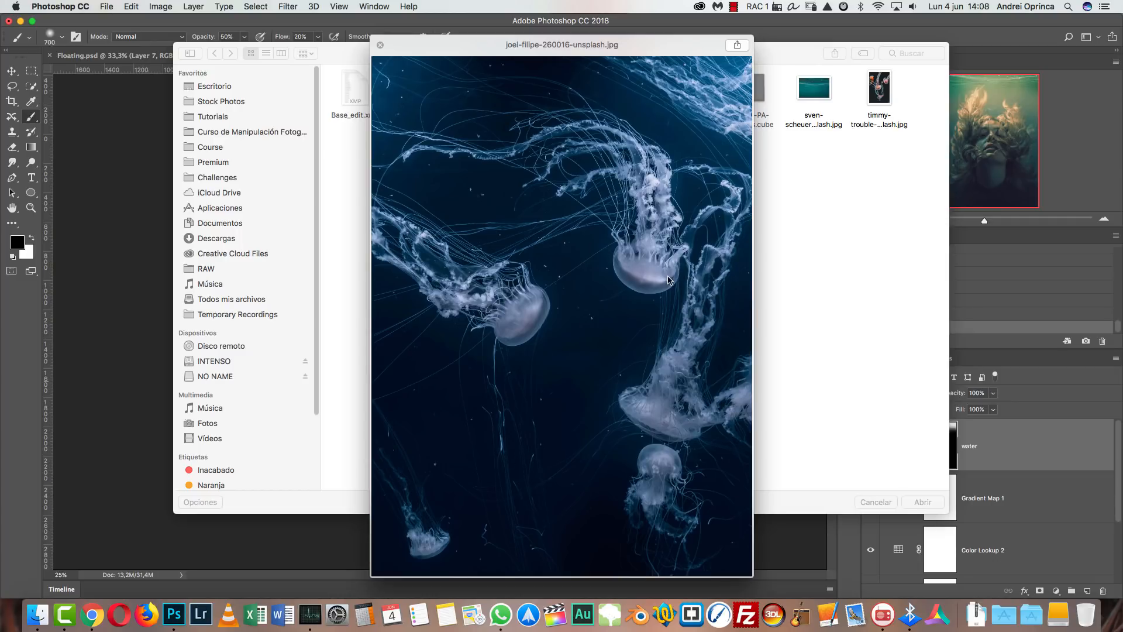
key(space)
click(879, 94)
key(space)
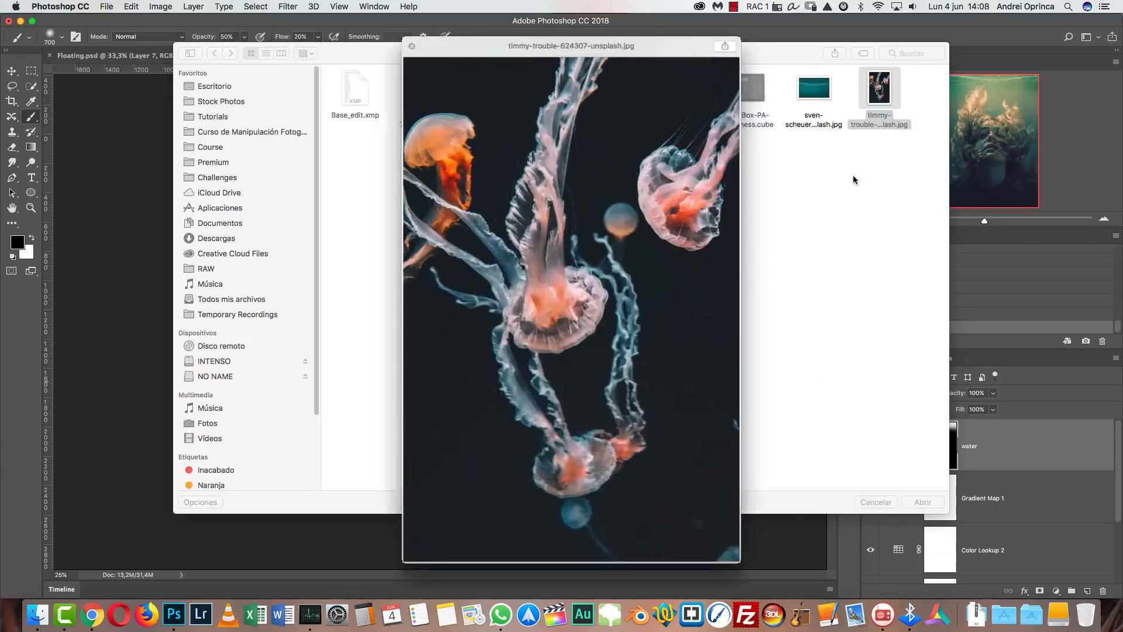
key(space)
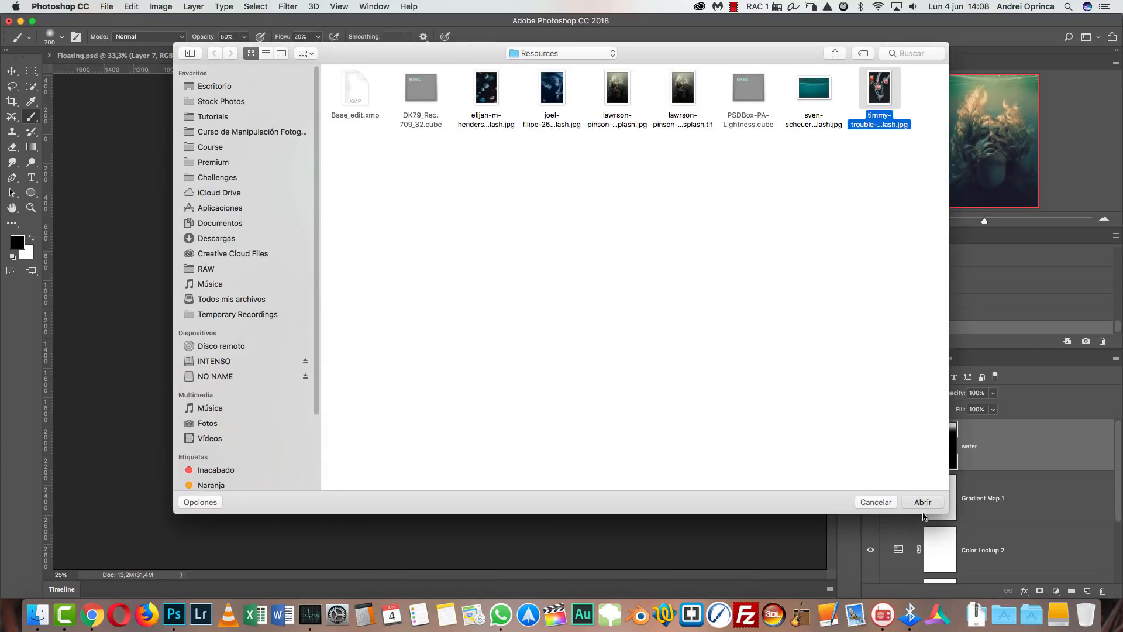
key(Return)
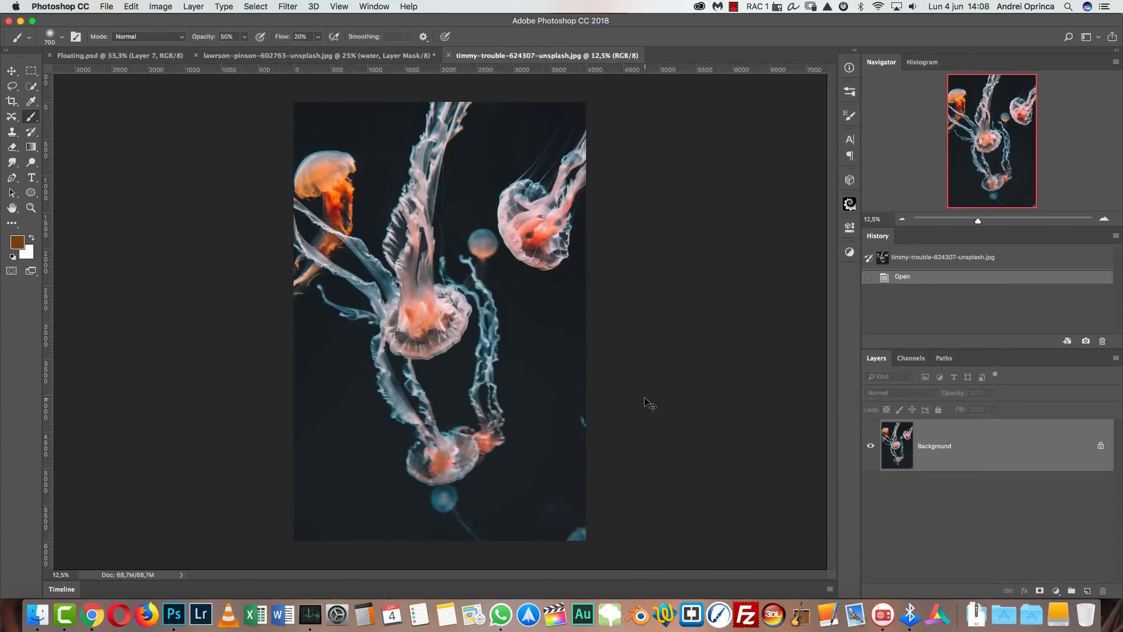
- Copy the entire jellyfish photo, close its document, and paste it above the water layer in the portrait file
key(super+a)
key(super+w)
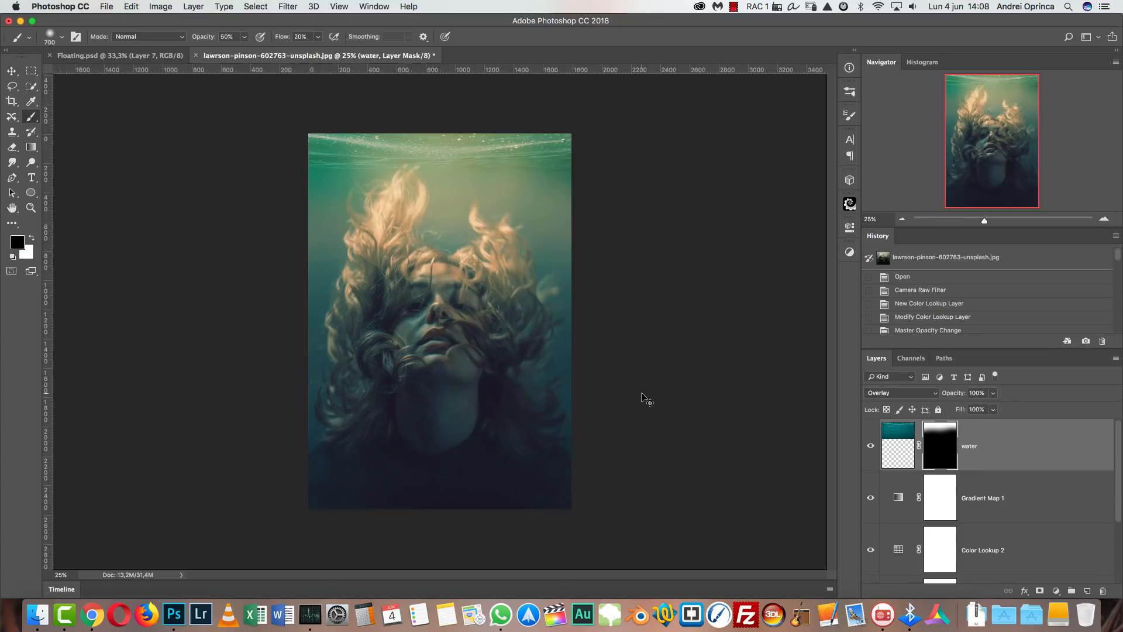
key(super+v)
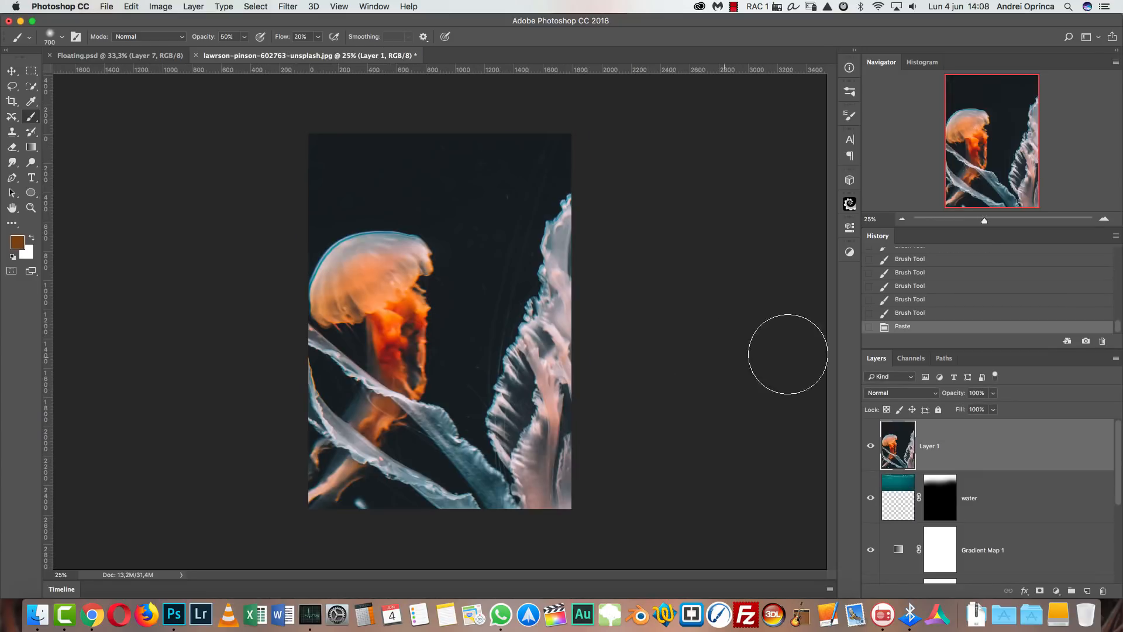
- Rename the pasted jellyfish layer "jelly 1" and convert it to a Smart Object
double_click(925, 447)
text(jelly 1)
key(Return)
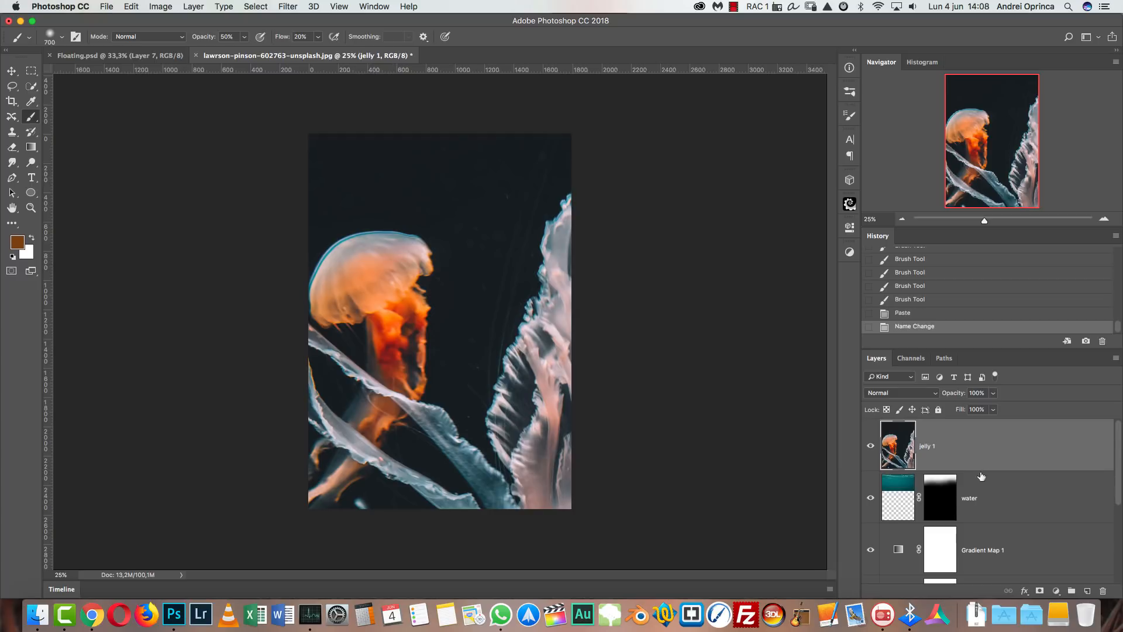
right_click(974, 457)
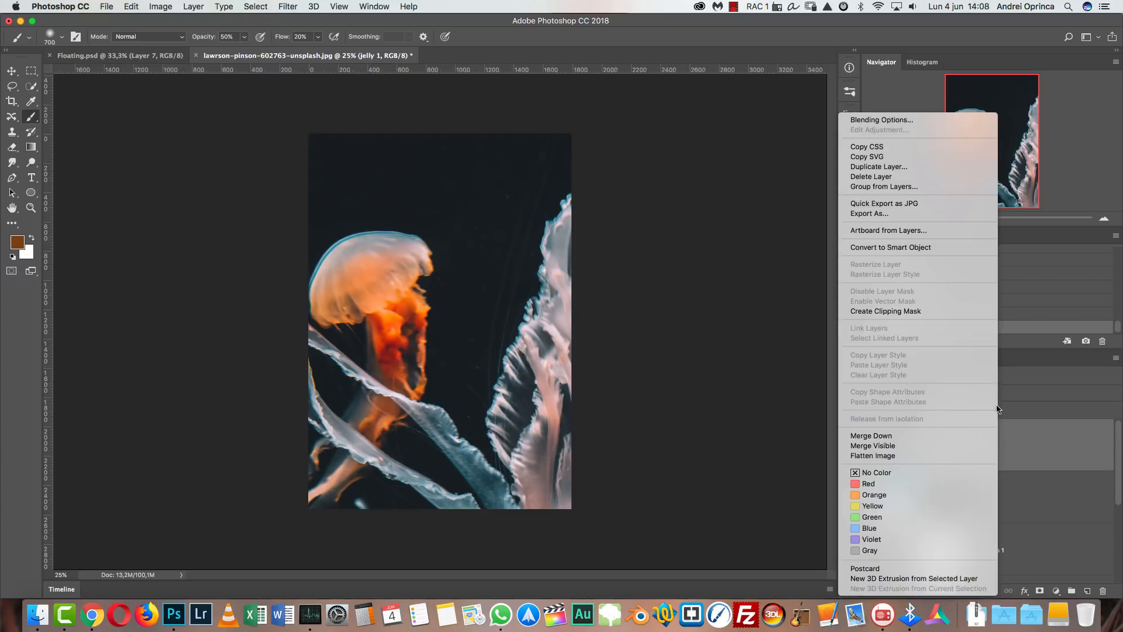
click(924, 250)
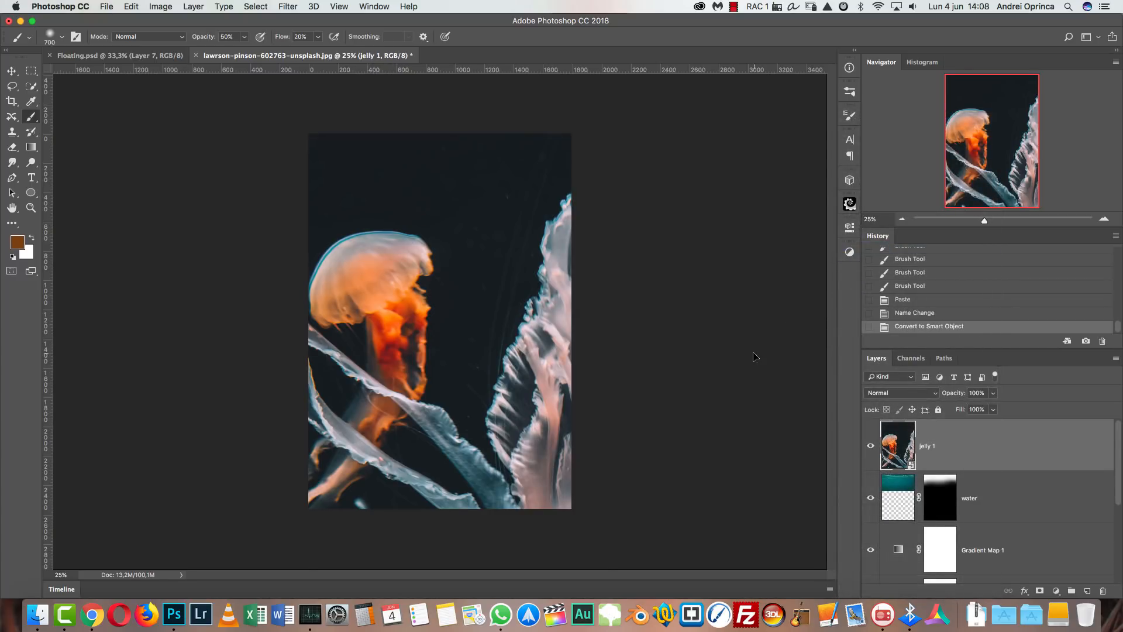
- Scale the jelly 1 layer down to about 46% and move it over the lower part of the portrait
key(super+t)
drag(309, 134, 611, 362)
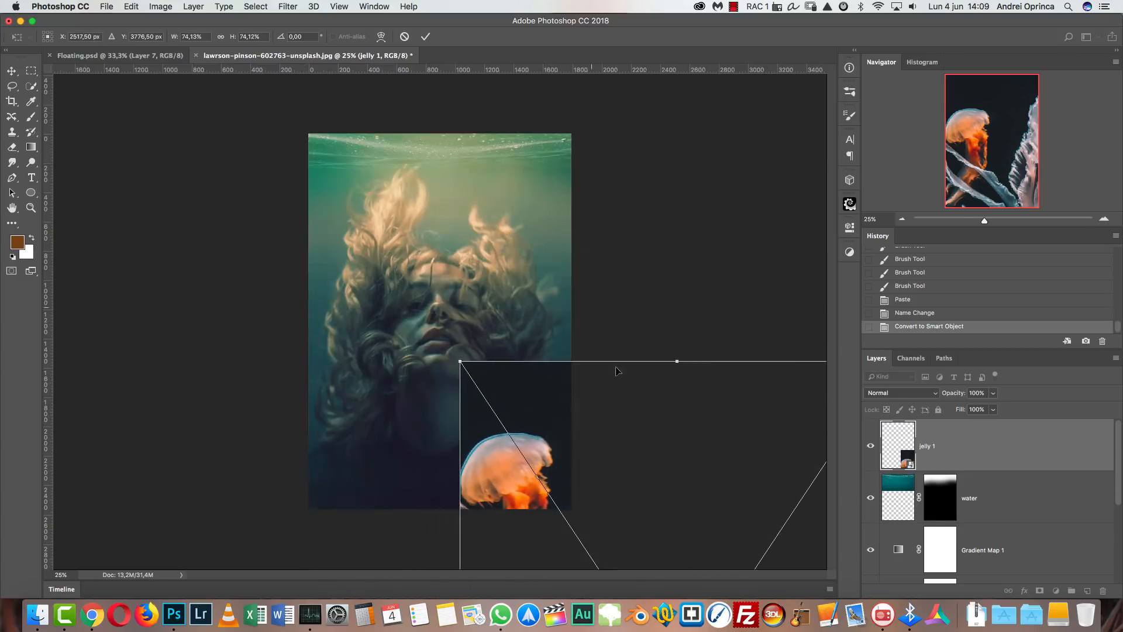
drag(620, 437, 465, 255)
drag(737, 178, 492, 317)
drag(446, 438, 442, 221)
drag(593, 164, 546, 244)
drag(491, 317, 525, 304)
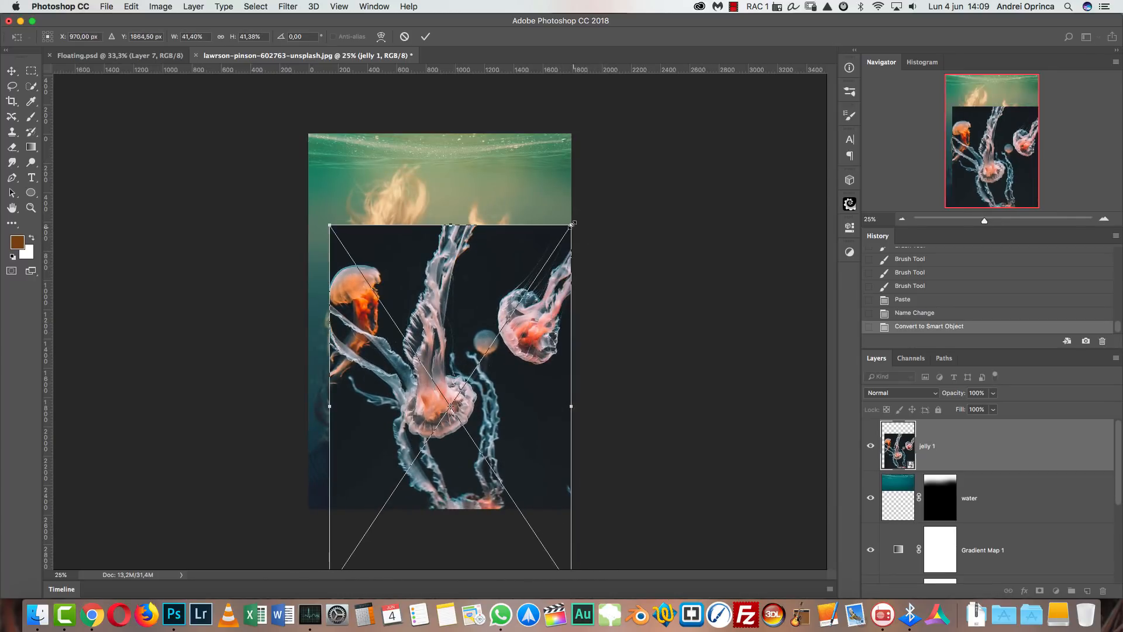
drag(571, 225, 600, 185)
drag(538, 263, 514, 324)
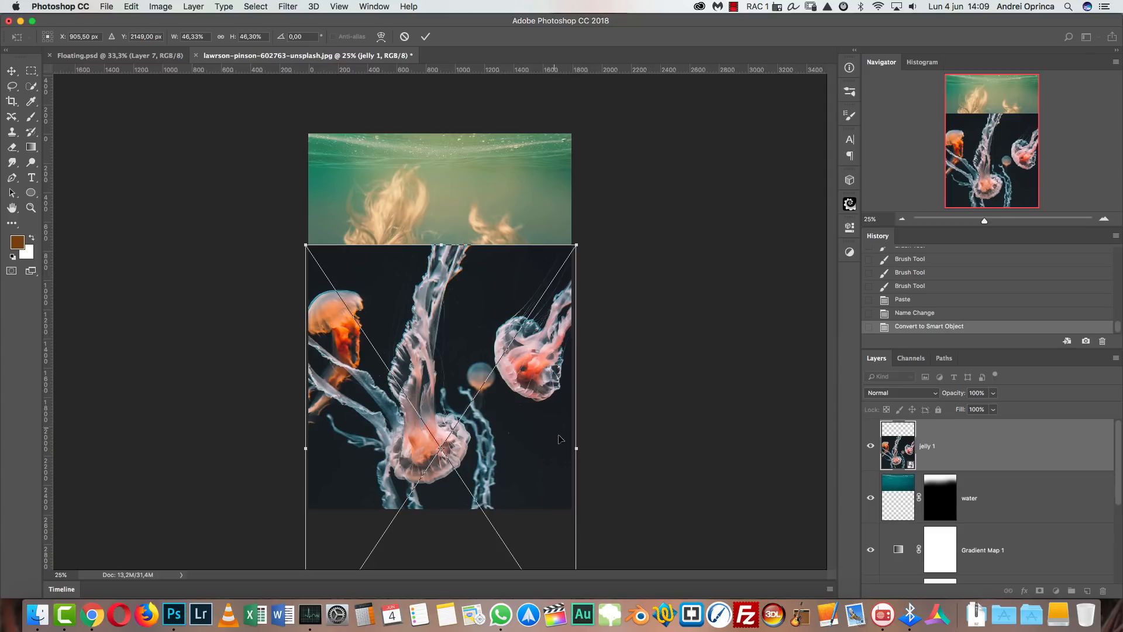
- Flip the jelly 1 layer and rotate it to about -126.4°, placing the large jellyfish over the portrait's lower face
drag(592, 226, 619, 483)
drag(587, 390, 567, 338)
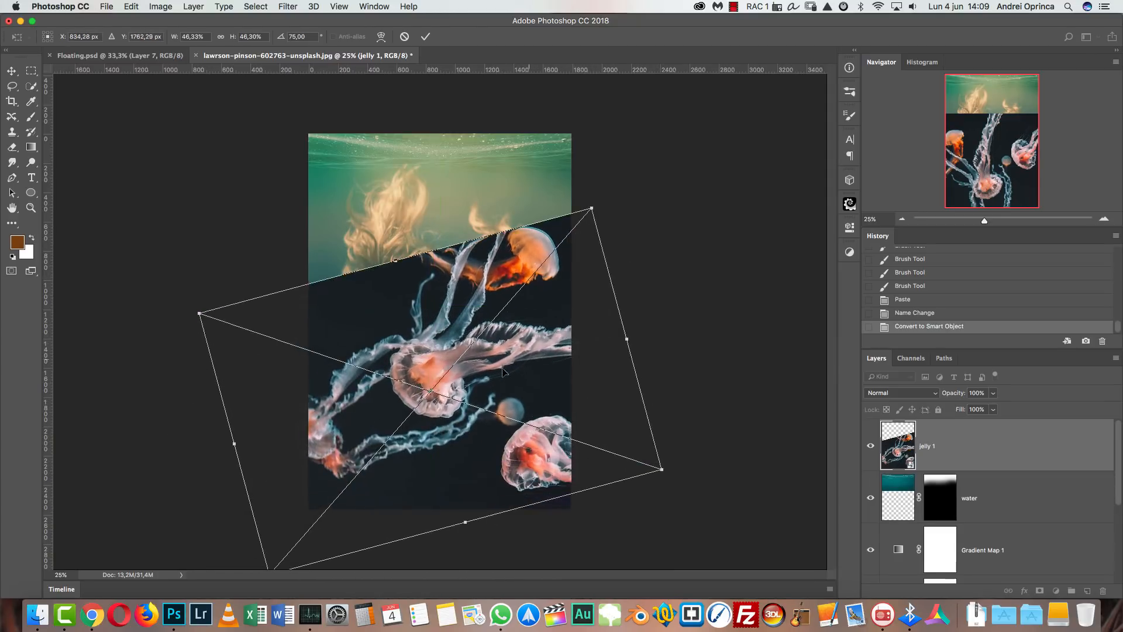
right_click(486, 351)
click(512, 498)
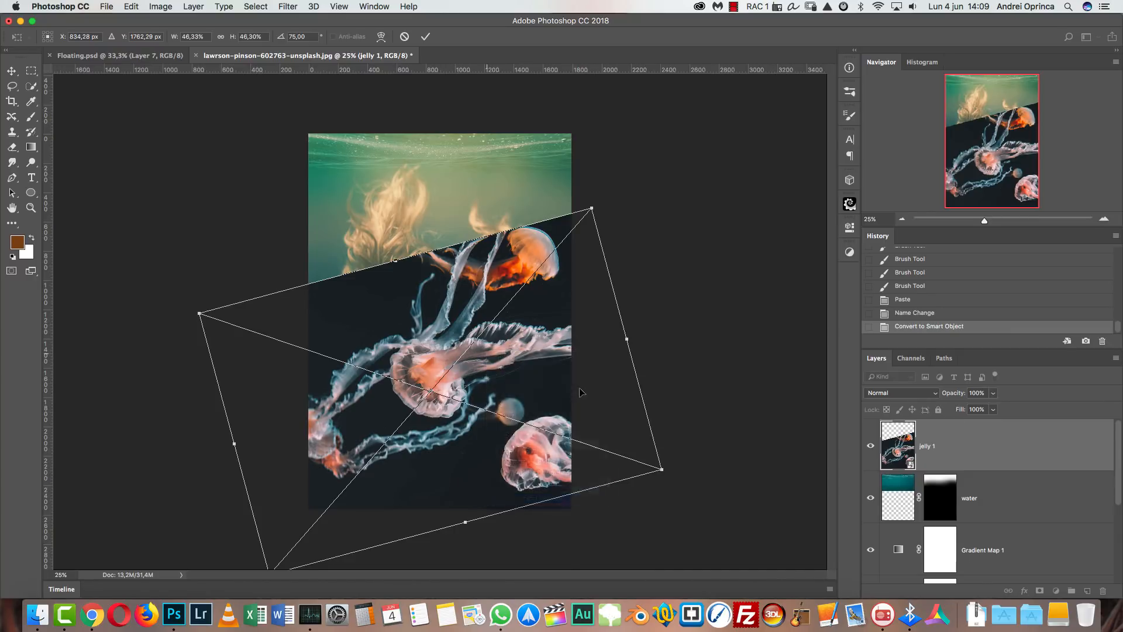
drag(664, 463, 364, 441)
drag(565, 326, 617, 301)
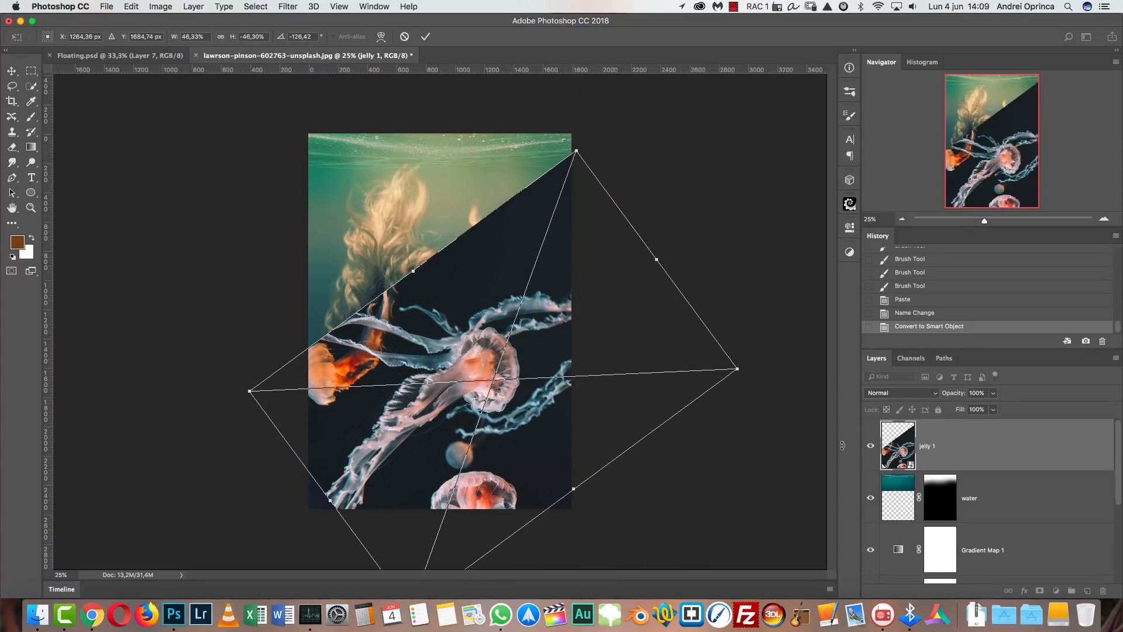
key(Return)
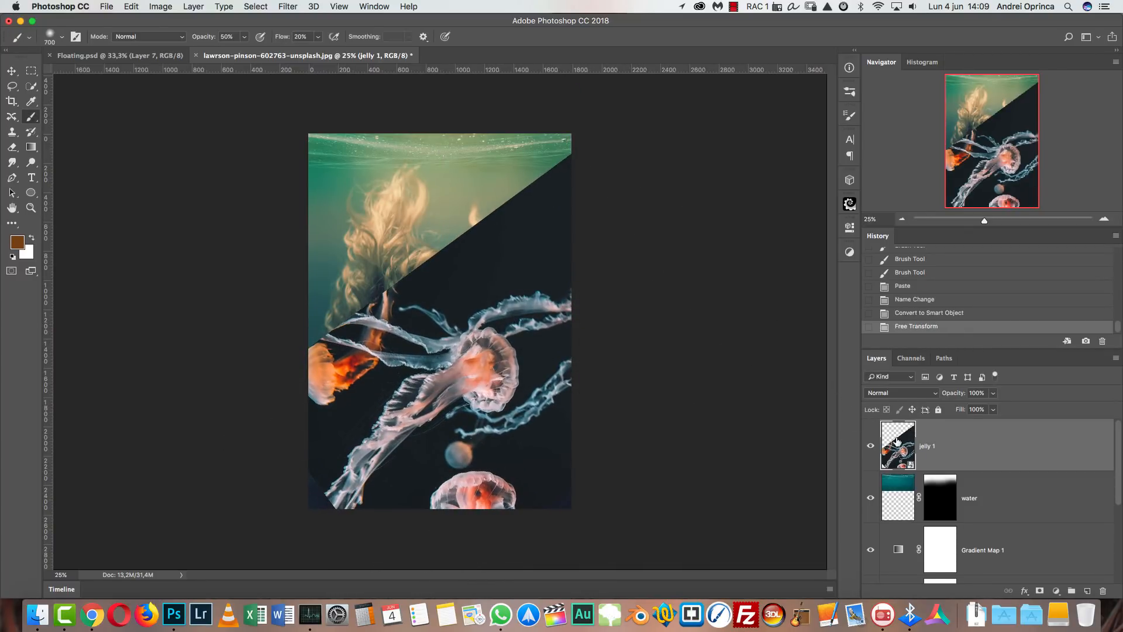
- Set the jelly 1 layer's blend mode to Screen
click(920, 395)
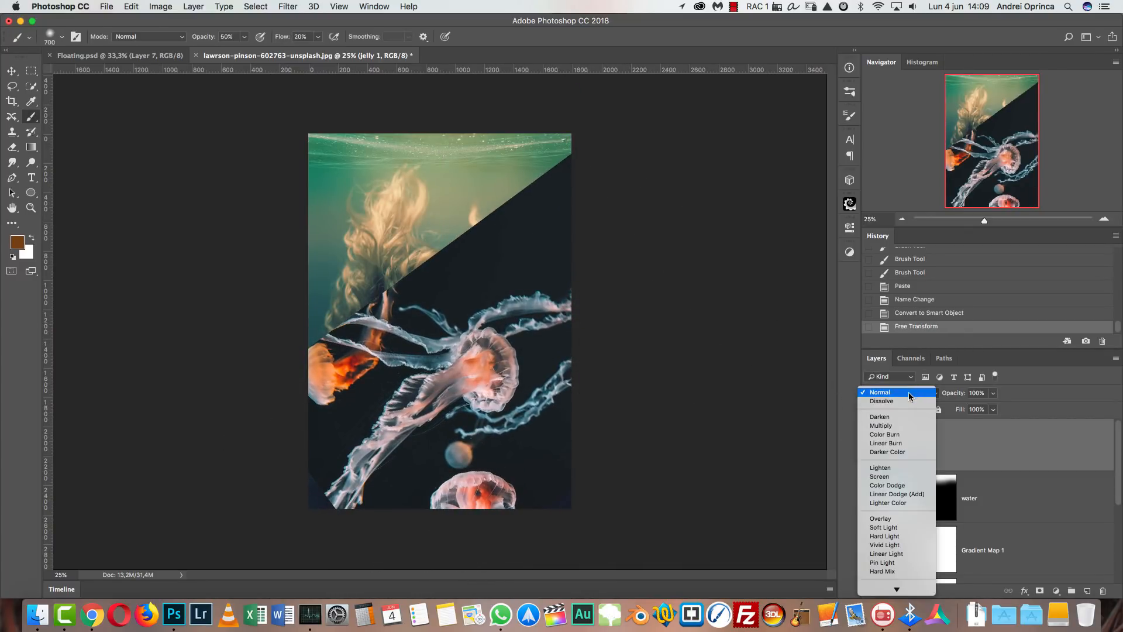
click(889, 477)
key(super+t)
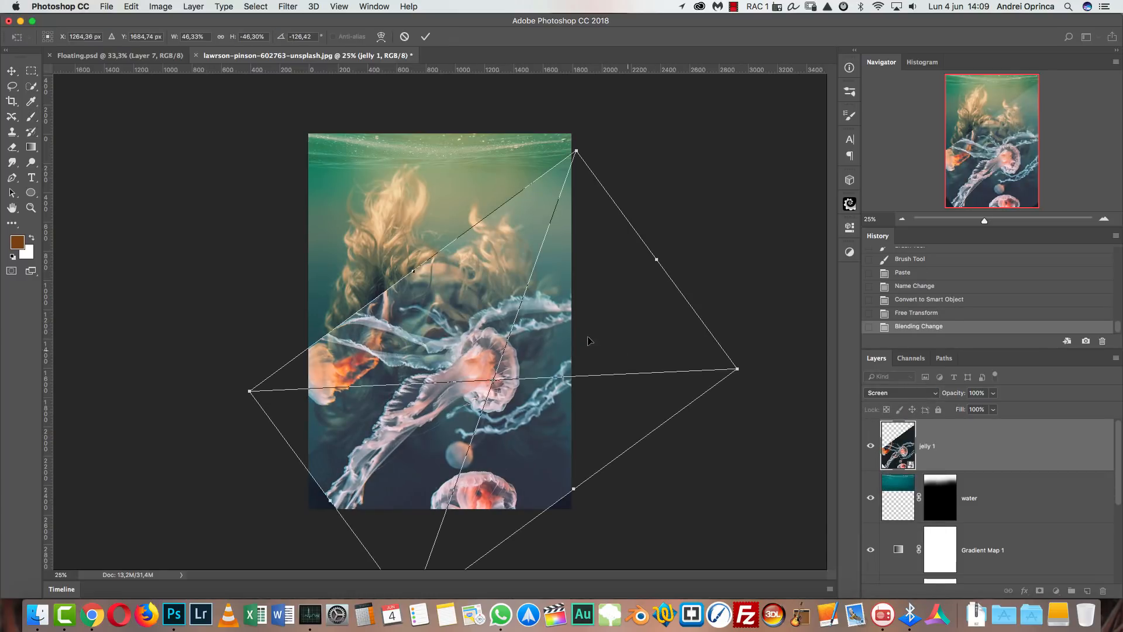
drag(591, 339, 565, 356)
key(Return)
key(b)
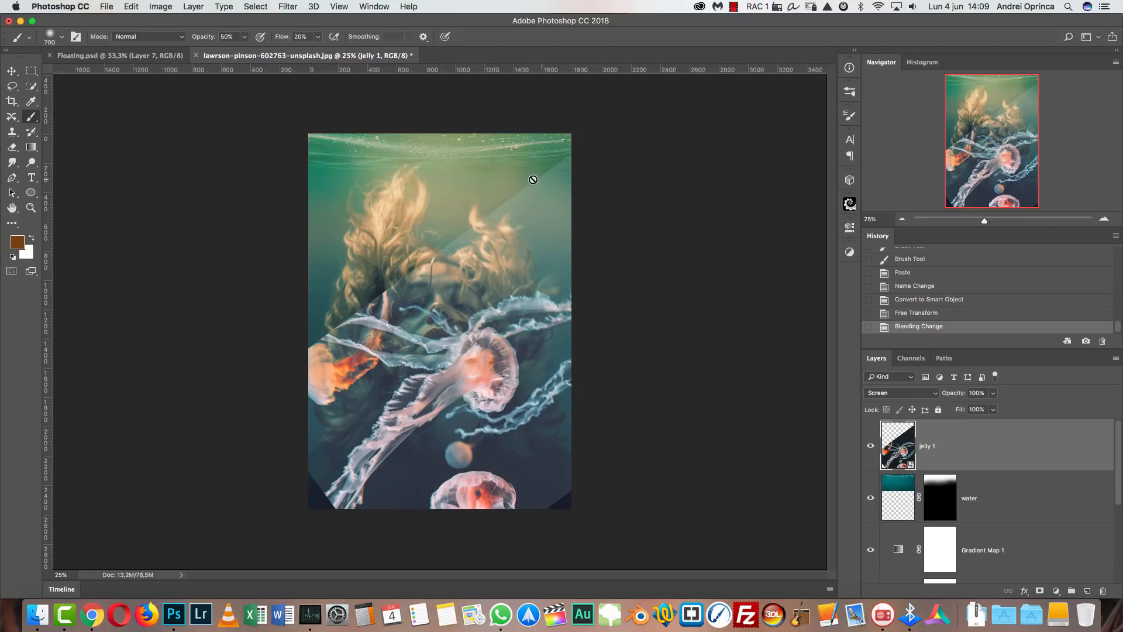
- Apply Levels to the jelly 1 layer with the black input at 20 and slightly darker midtones
key(super+l)
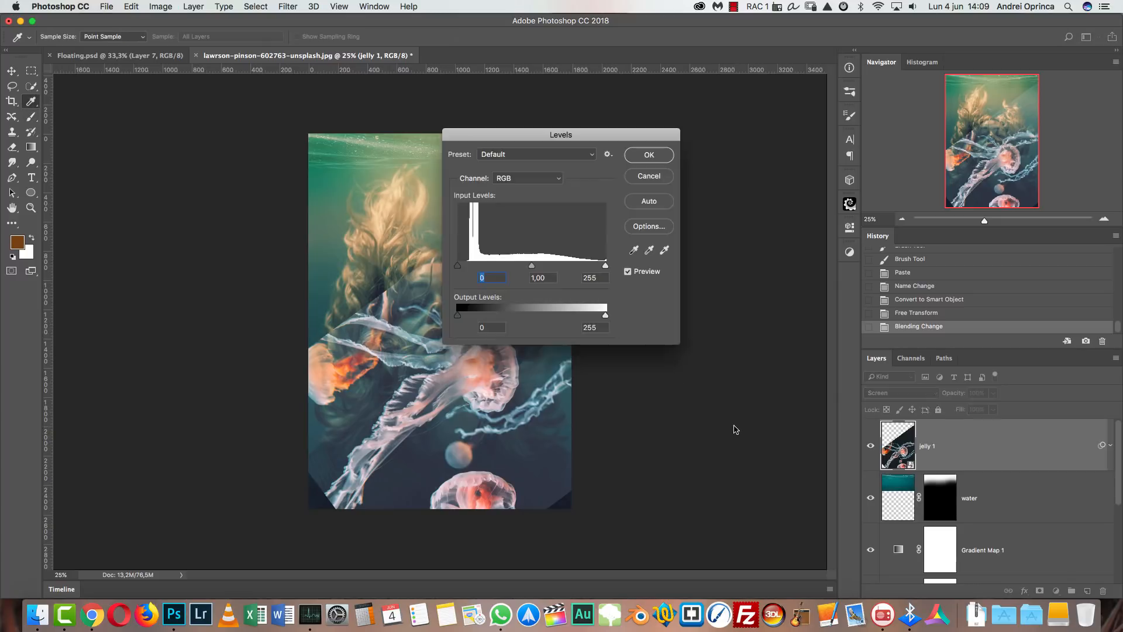
drag(624, 134, 850, 186)
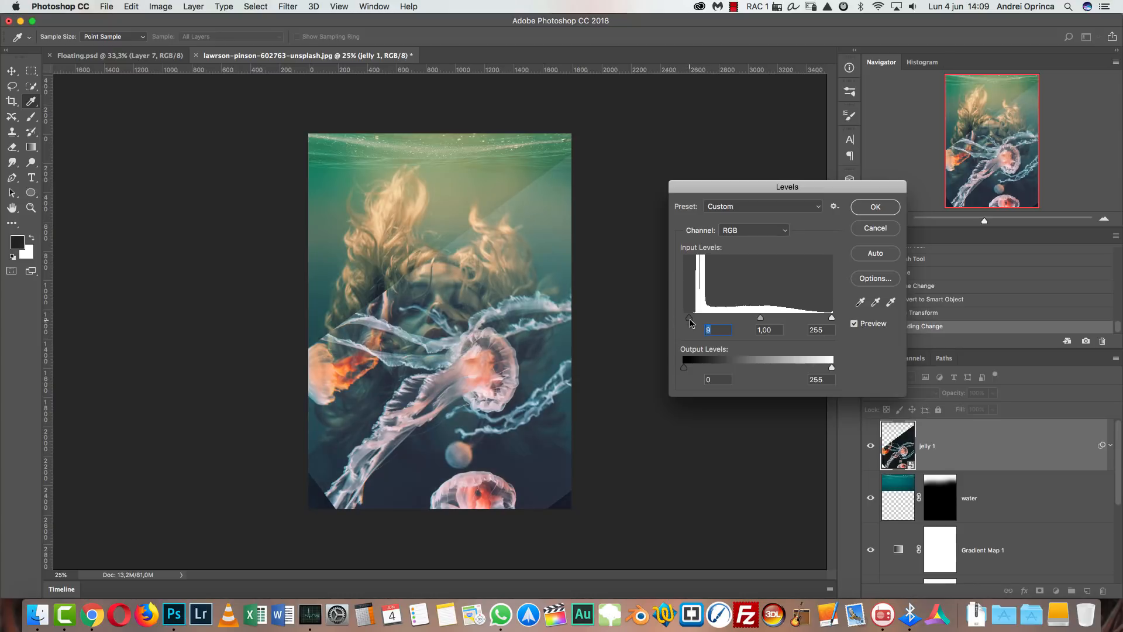
drag(690, 321, 695, 322)
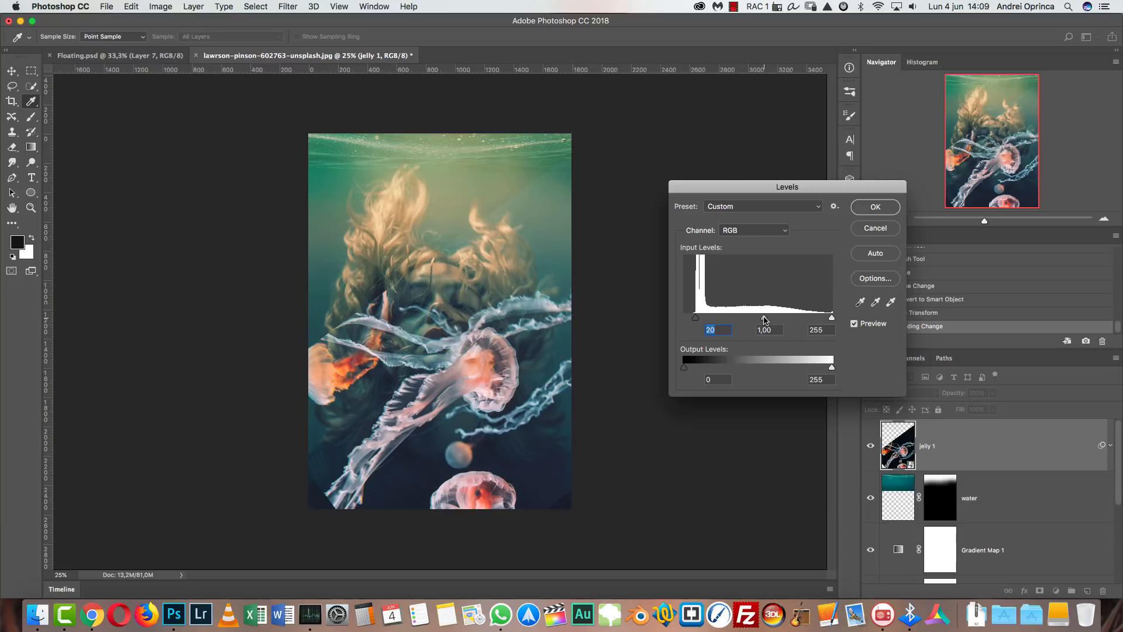
mouse_move(764, 317)
mouse_down()
mouse_move(797, 320)
mouse_move(757, 322)
mouse_move(769, 323)
mouse_up()
click(876, 207)
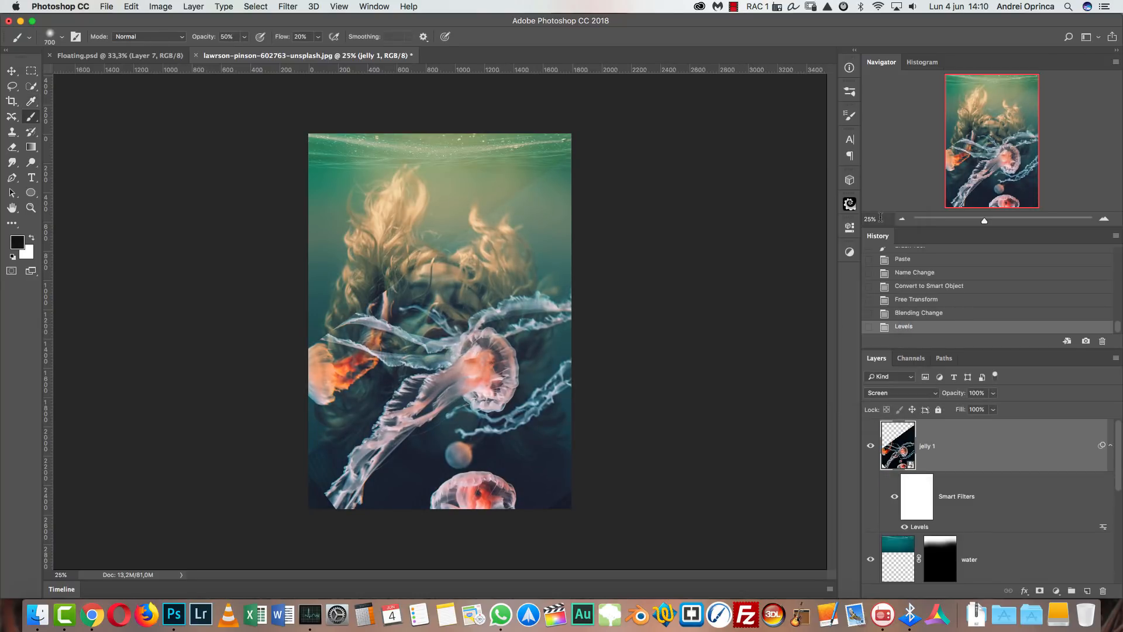
- Add a layer mask to jelly 1 and paint black over the photo's diagonal edge in the upper-right water
click(1041, 591)
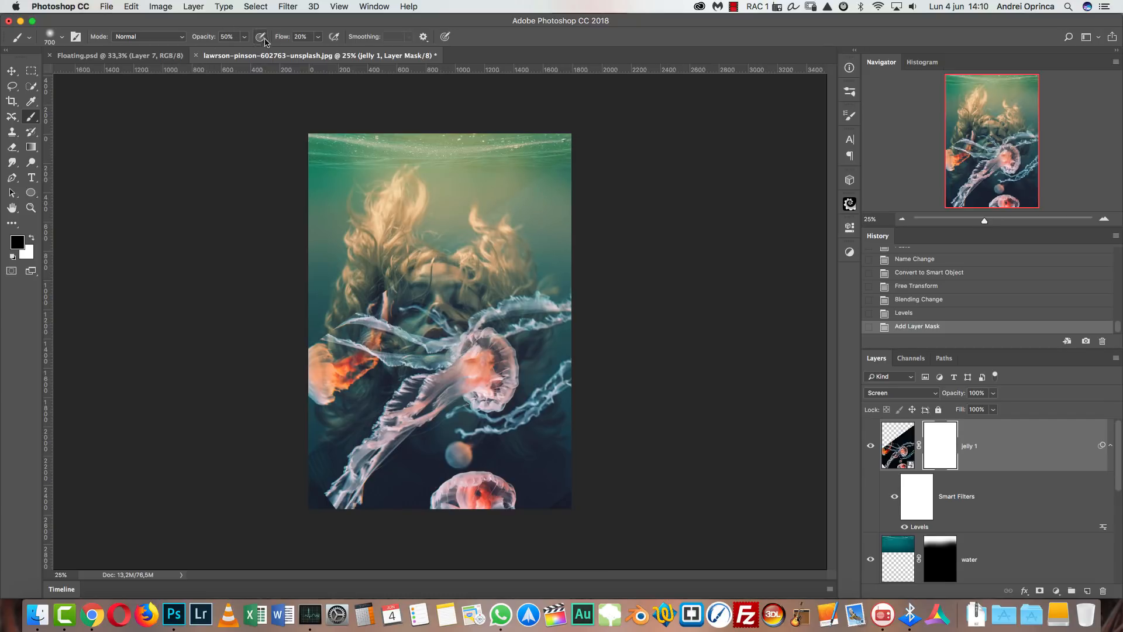
drag(591, 163, 556, 178)
drag(547, 181, 444, 228)
key(bracketleft)
key(bracketleft)
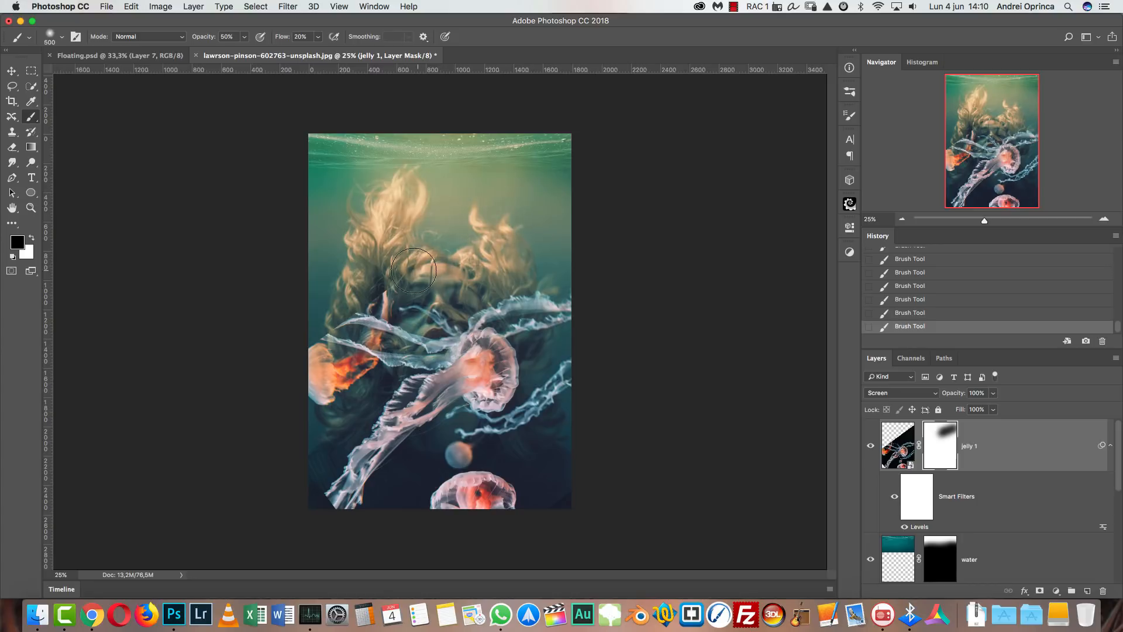
- Mask out the rest of the jelly 1 edge across the forehead and in the image's lower-left corner, using smaller brushes
click(414, 271)
key(bracketleft)
key(bracketleft)
key(bracketright)
key(bracketright)
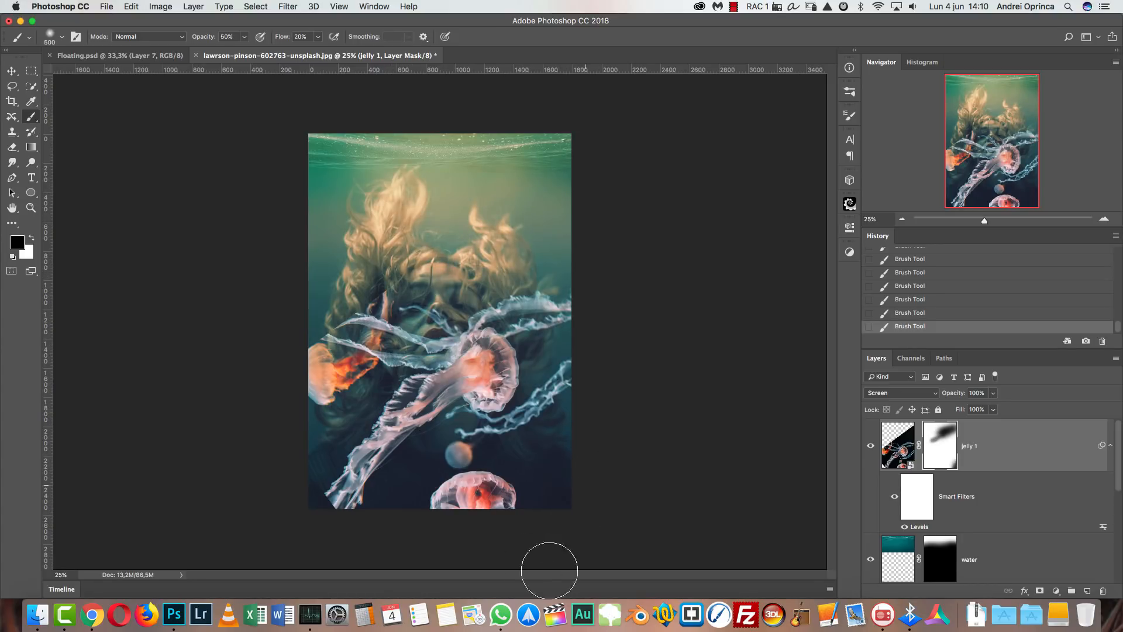
key(bracketleft)
key(bracketleft)
mouse_move(321, 520)
mouse_down()
mouse_move(346, 493)
mouse_move(338, 473)
mouse_up()
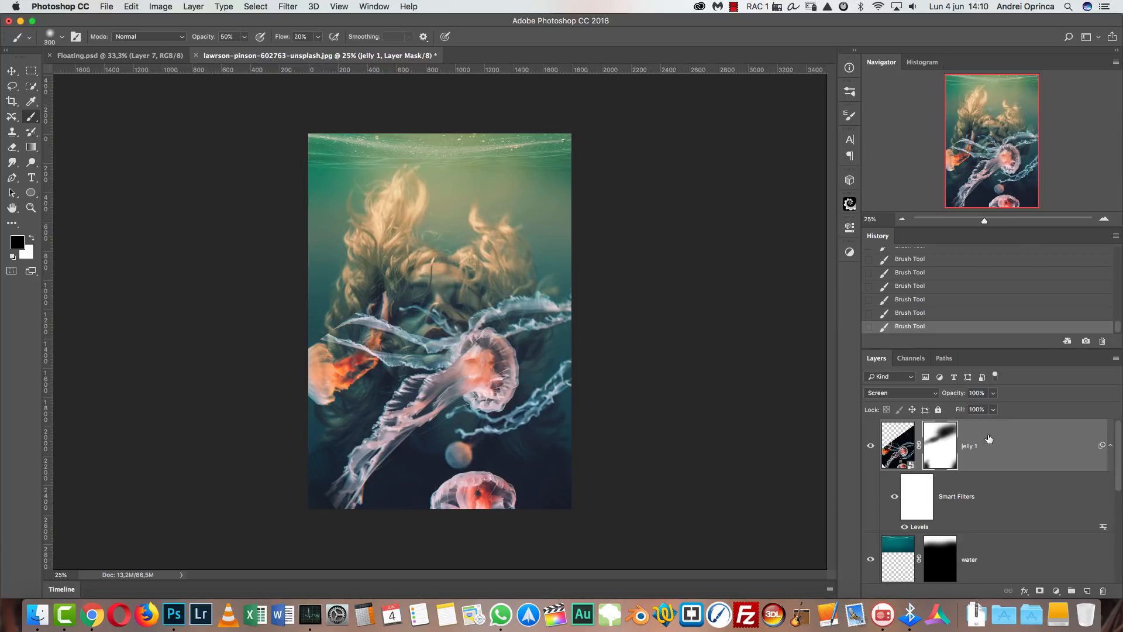
- Flip the jelly 1 layer vertically, rotate it to about -153.15°, and move the jellyfish to the bottom of the portrait below the face
click(33, 72)
click(904, 454)
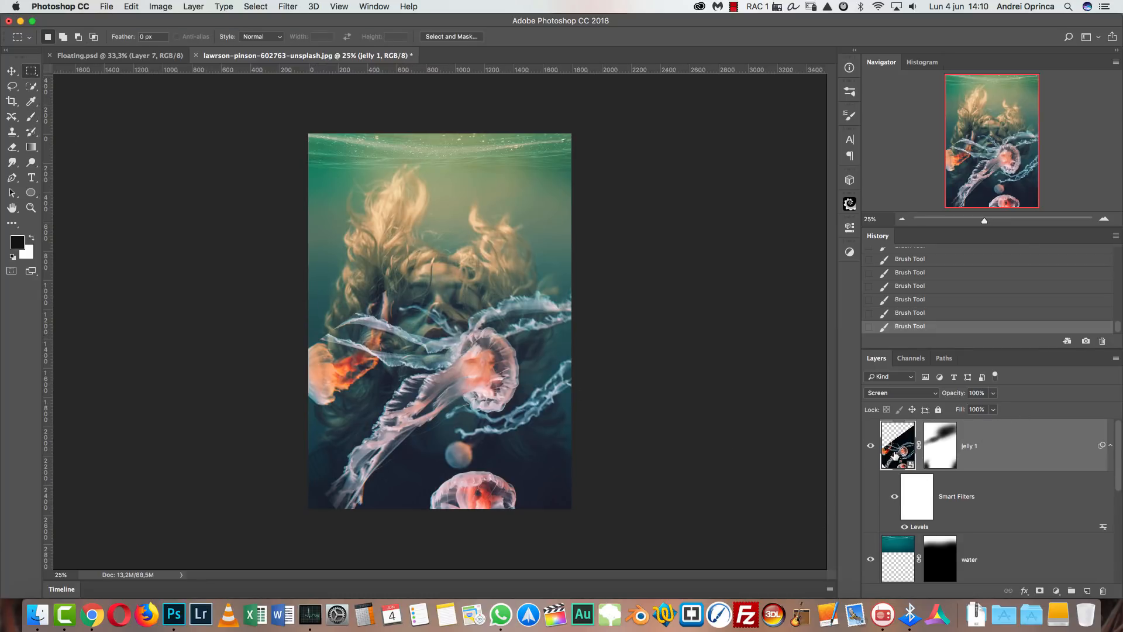
key(ctrl+t)
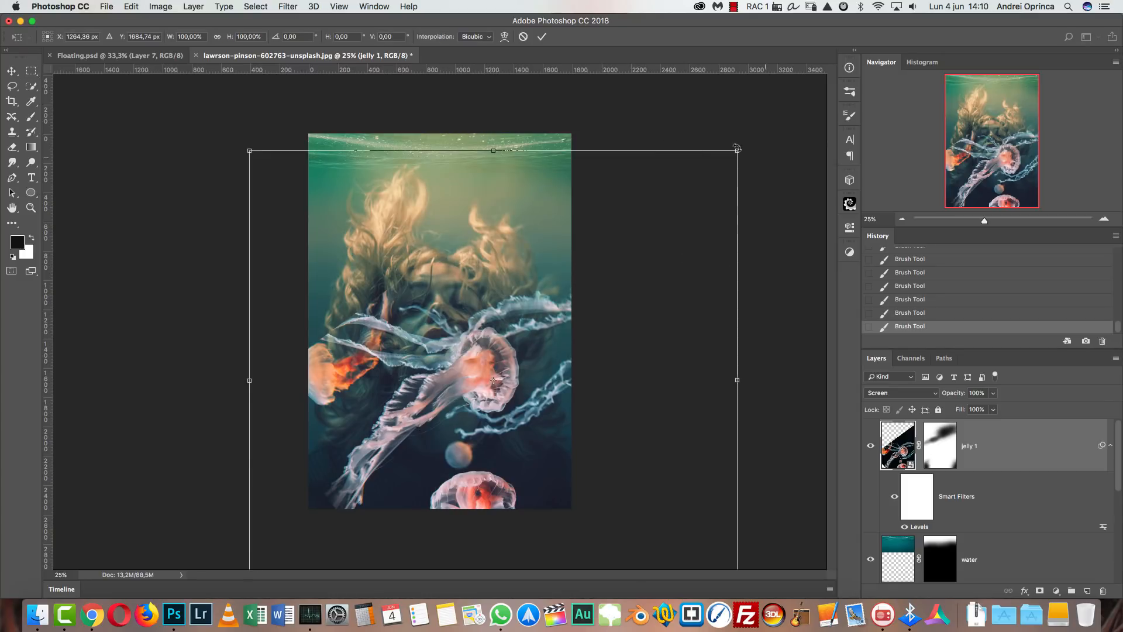
drag(696, 234, 254, 306)
drag(513, 386, 437, 445)
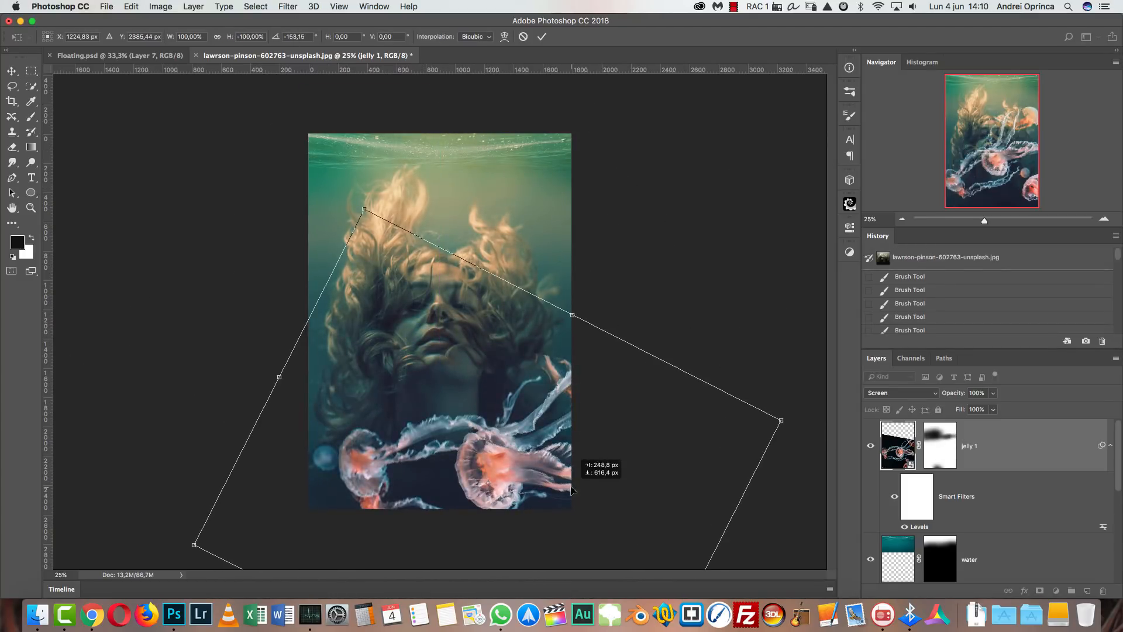
drag(570, 487, 565, 471)
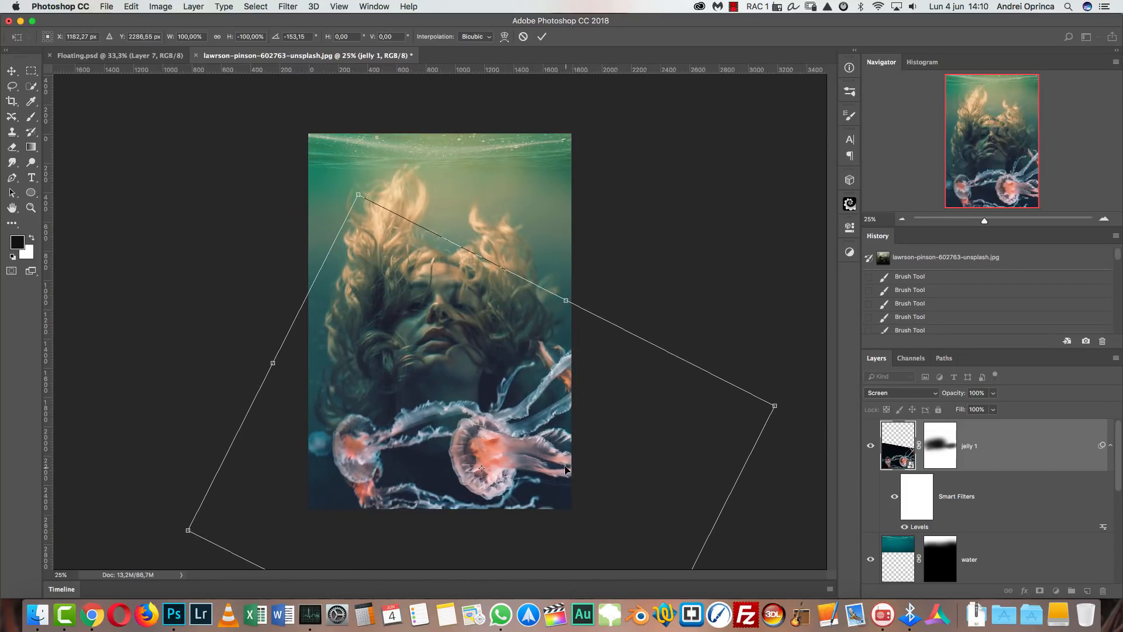
key(Return)
- Paint black on the jelly 1 mask to hide the leftover edge beside the hair on the portrait's right side
drag(941, 436, 946, 443)
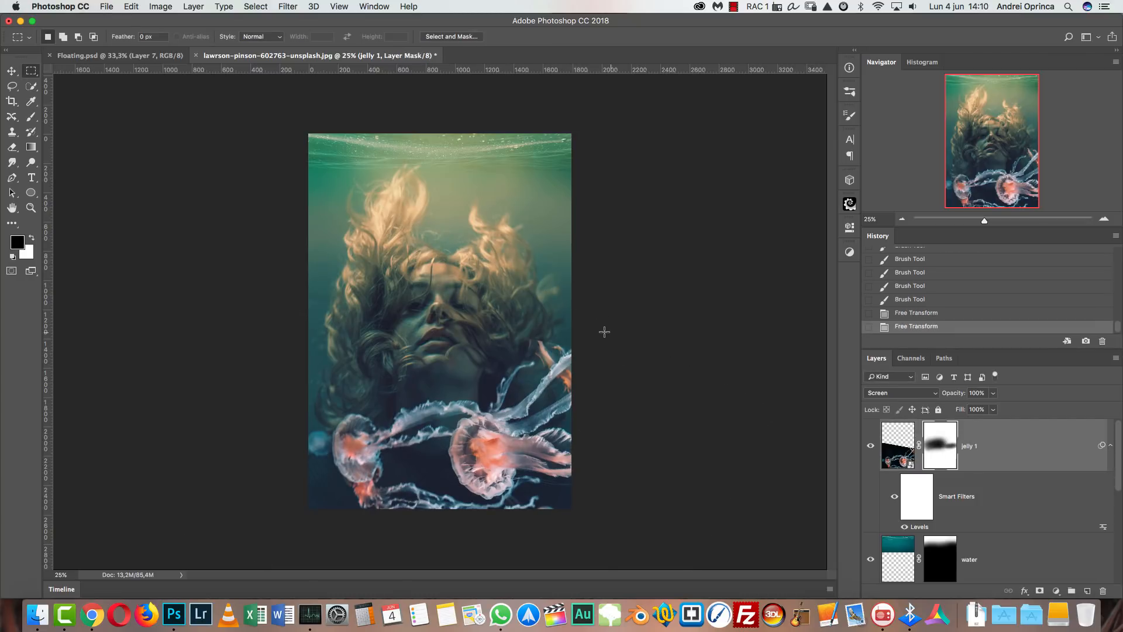
key(b)
click(528, 332)
click(550, 331)
click(548, 332)
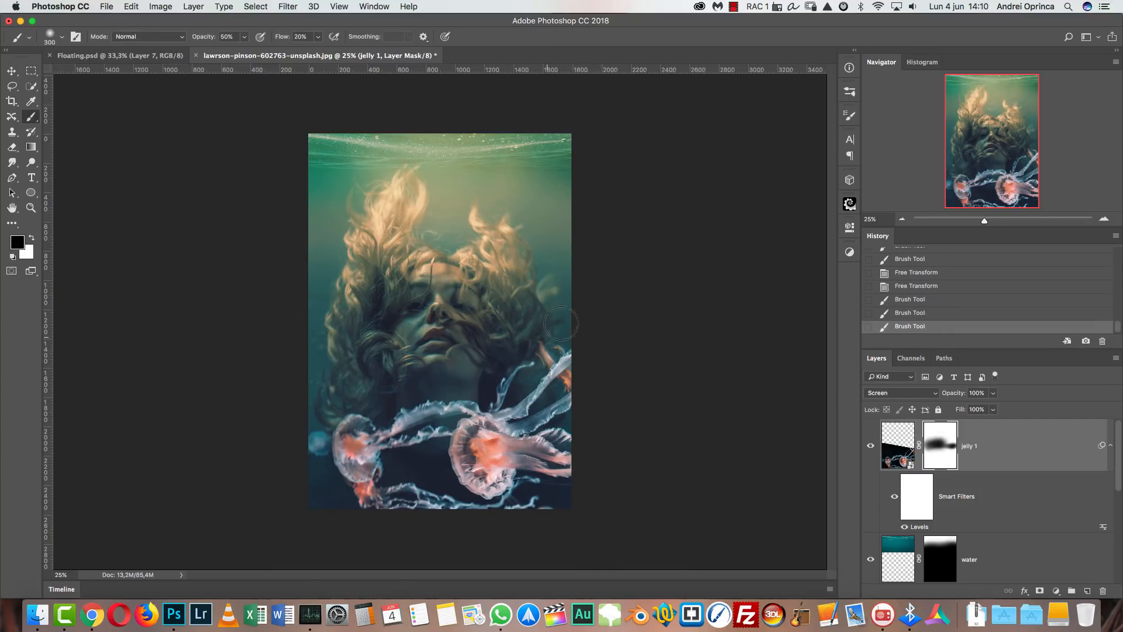
click(545, 334)
click(544, 335)
click(590, 298)
- Apply a light Field Blur to the jelly 1 layer image
click(898, 446)
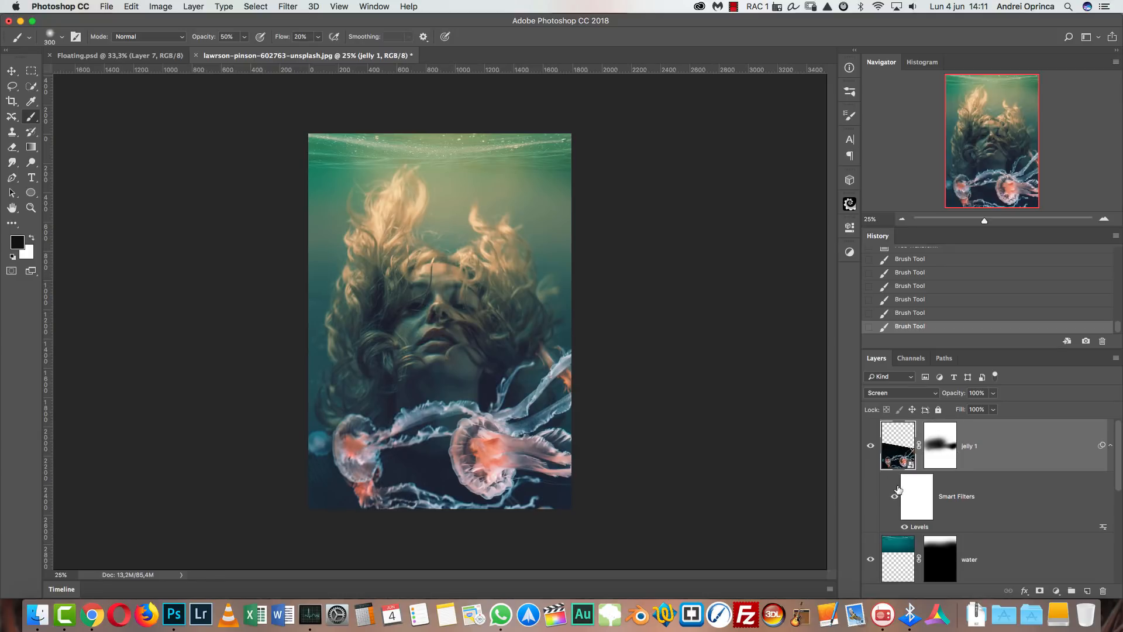
click(290, 7)
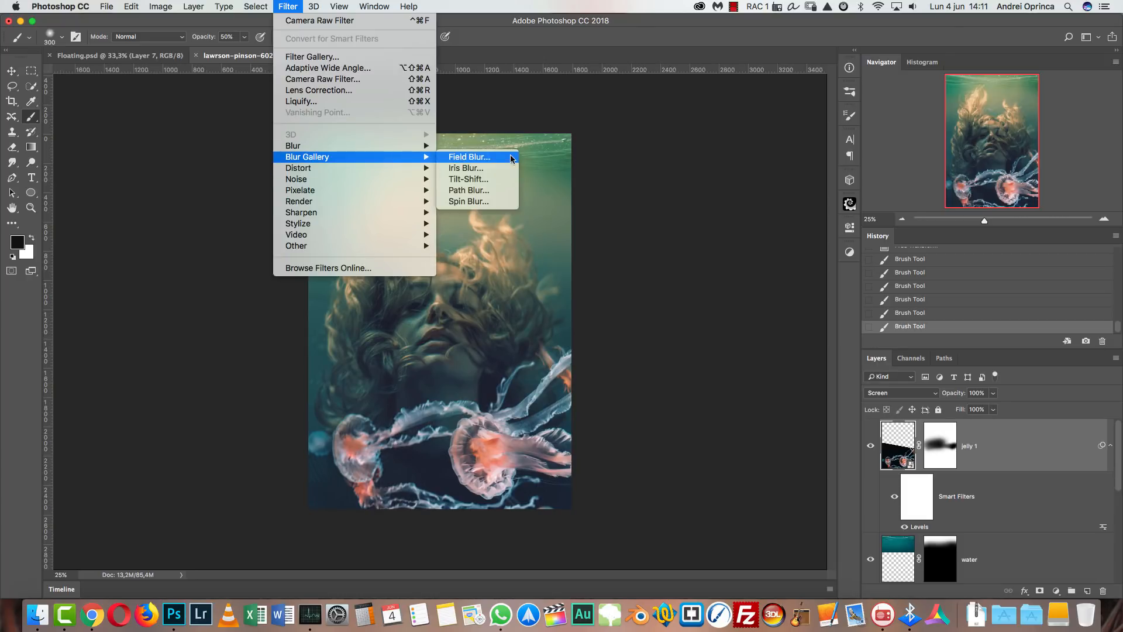
click(501, 159)
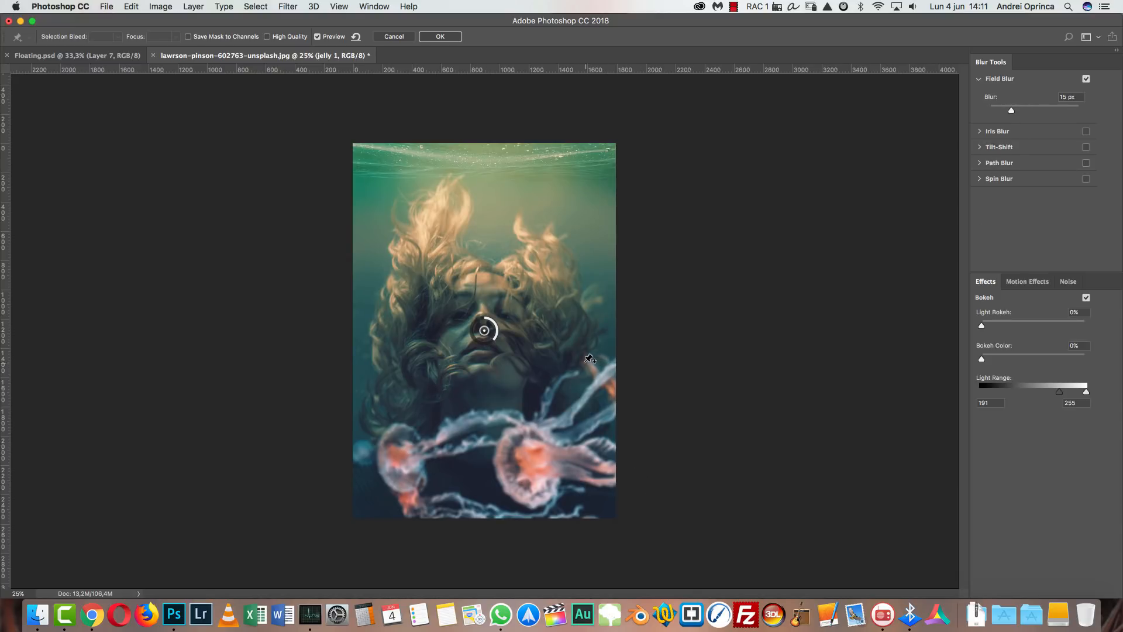
click(1074, 96)
click(457, 40)
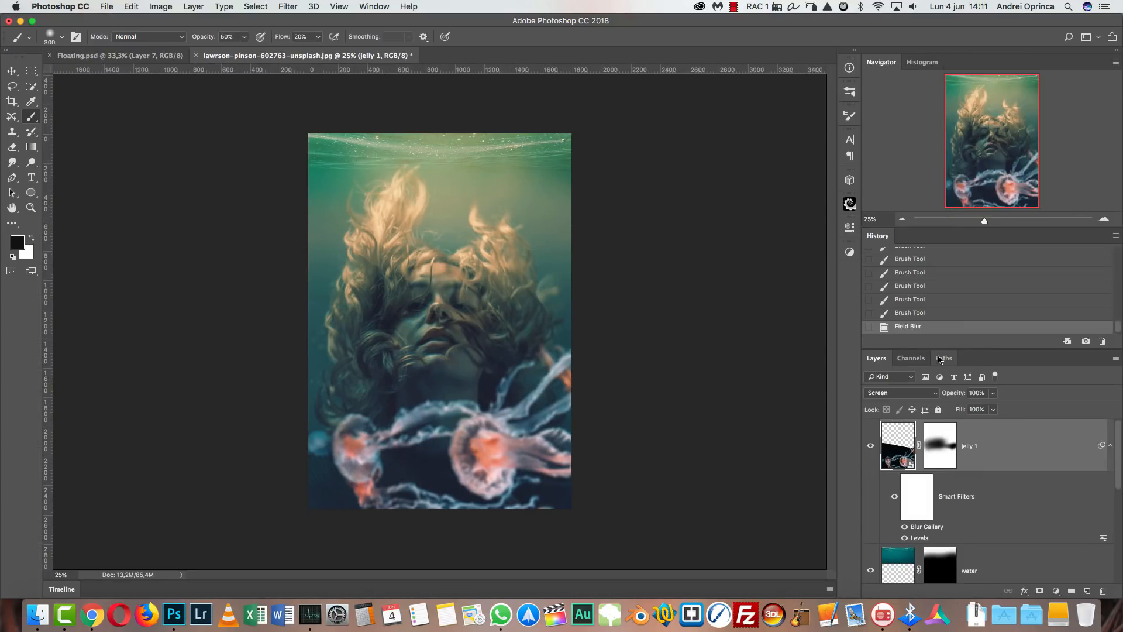
- Preview and open the blue jellyfish stock photo from the Resources folder
key(super+o)
click(486, 91)
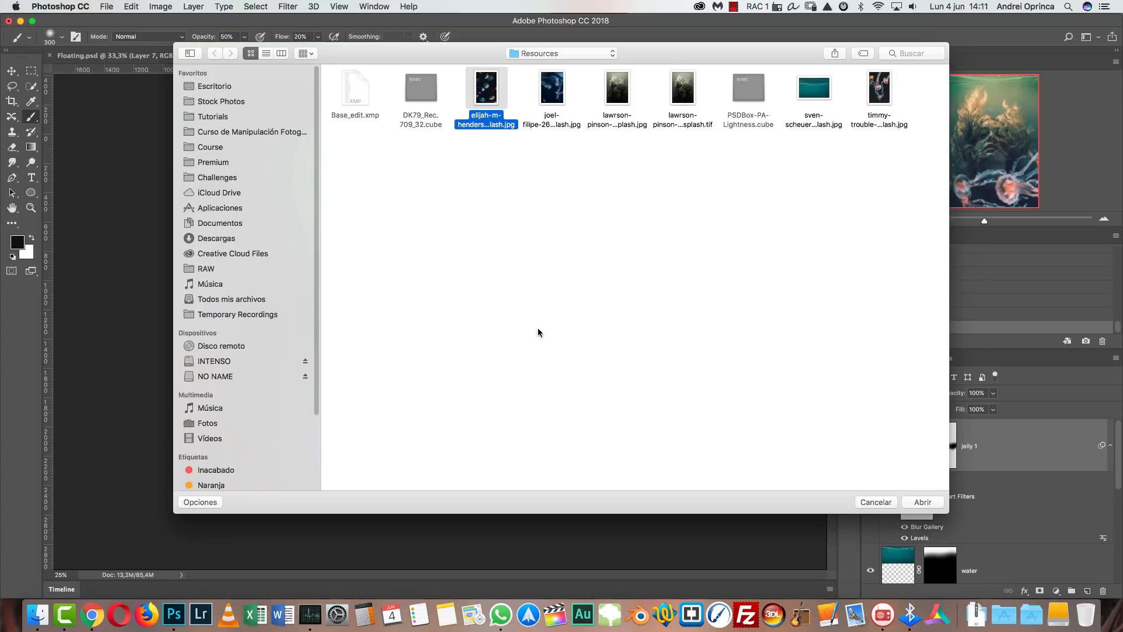
key(space)
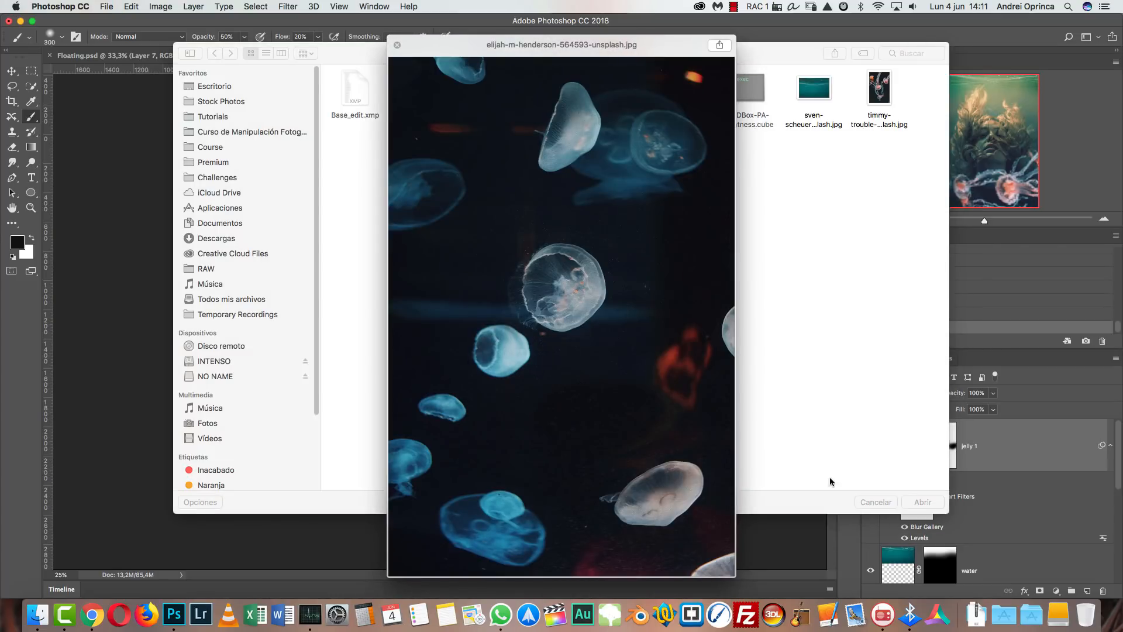
key(space)
key(Return)
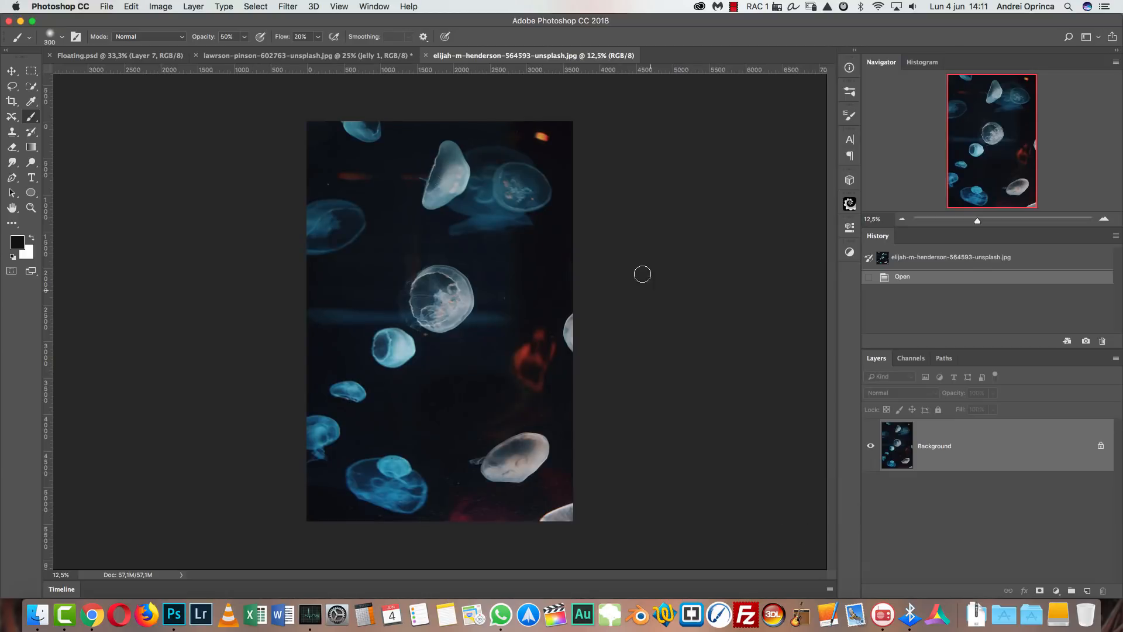
- Copy the whole blue jellyfish photo, close its document, and paste it into the portrait file as a layer named "jelly 2"
key(super+a)
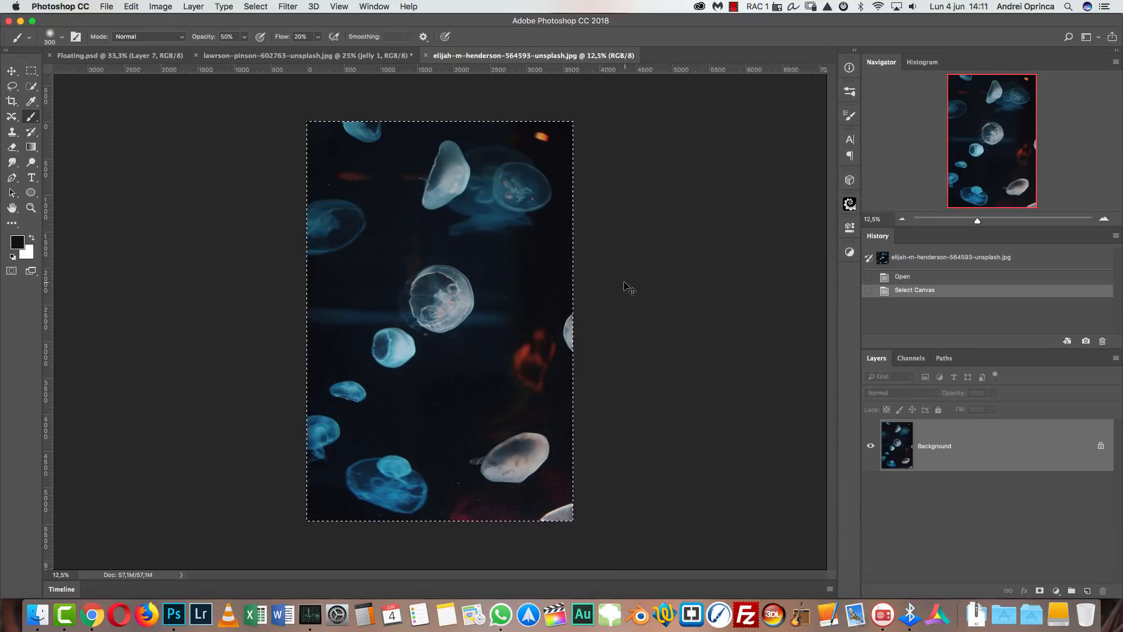
key(super+c)
key(super+w)
key(super+v)
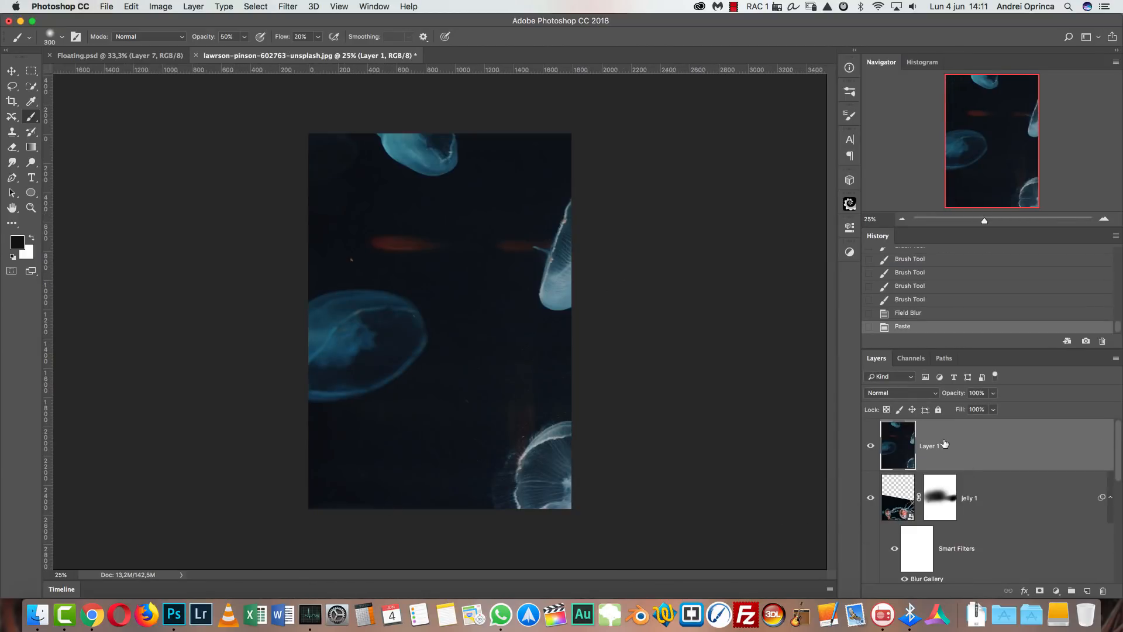
double_click(930, 446)
text(jelly 2)
key(Return)
- Scale the jelly 2 layer down to about 50.33% and position it to cover the whole portrait canvas
key(super+t)
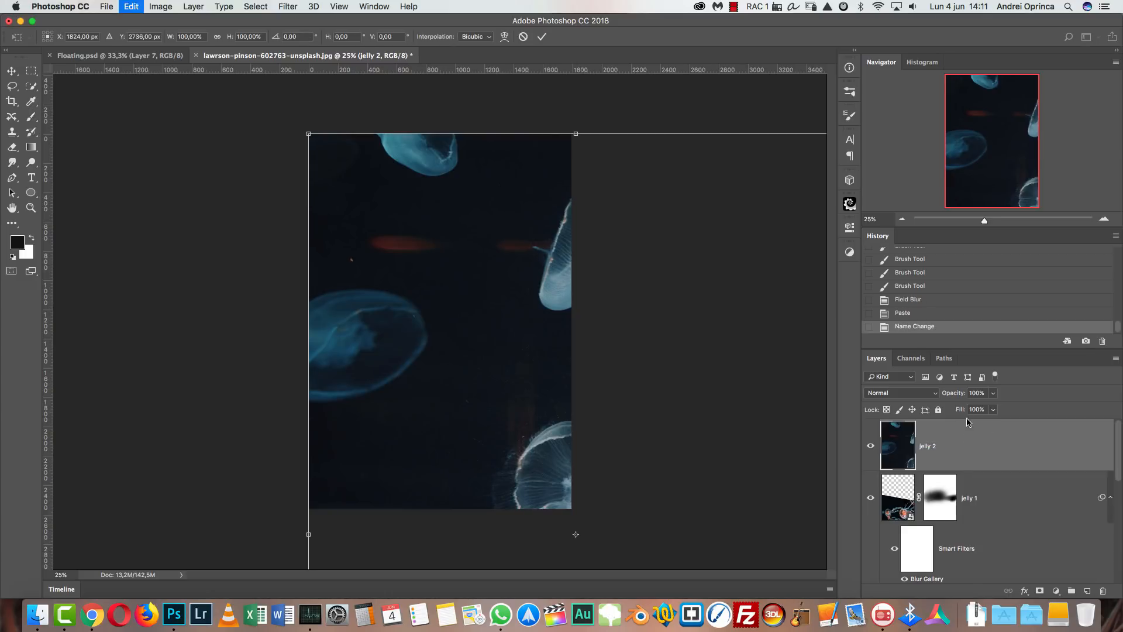
click(901, 220)
click(902, 220)
click(902, 220)
drag(577, 527, 489, 397)
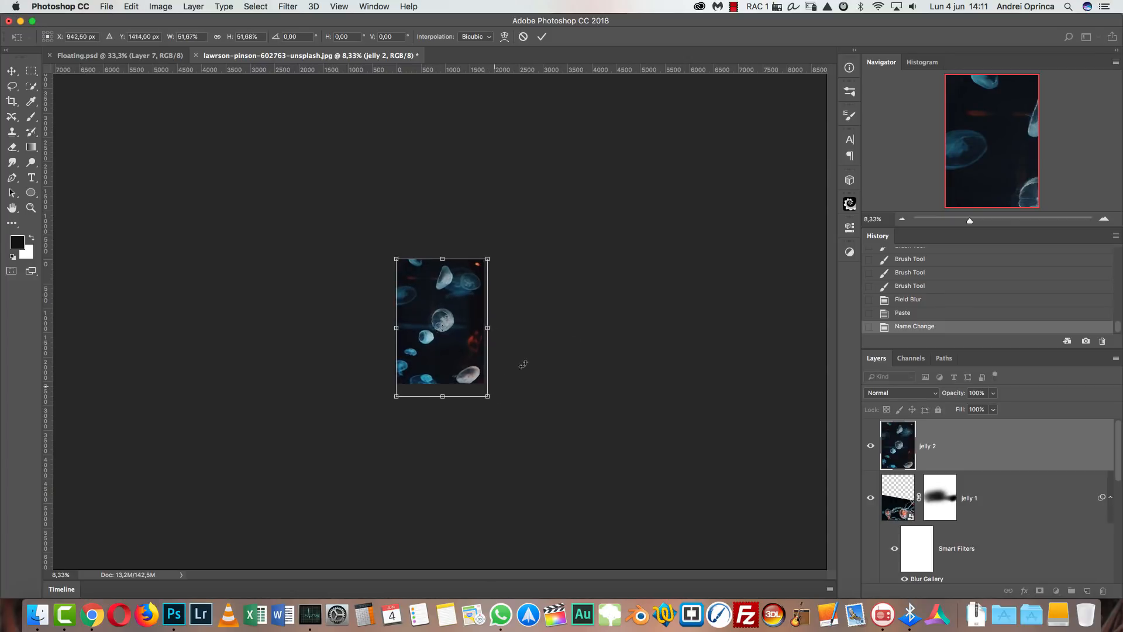
click(1104, 218)
click(1104, 218)
click(1104, 218)
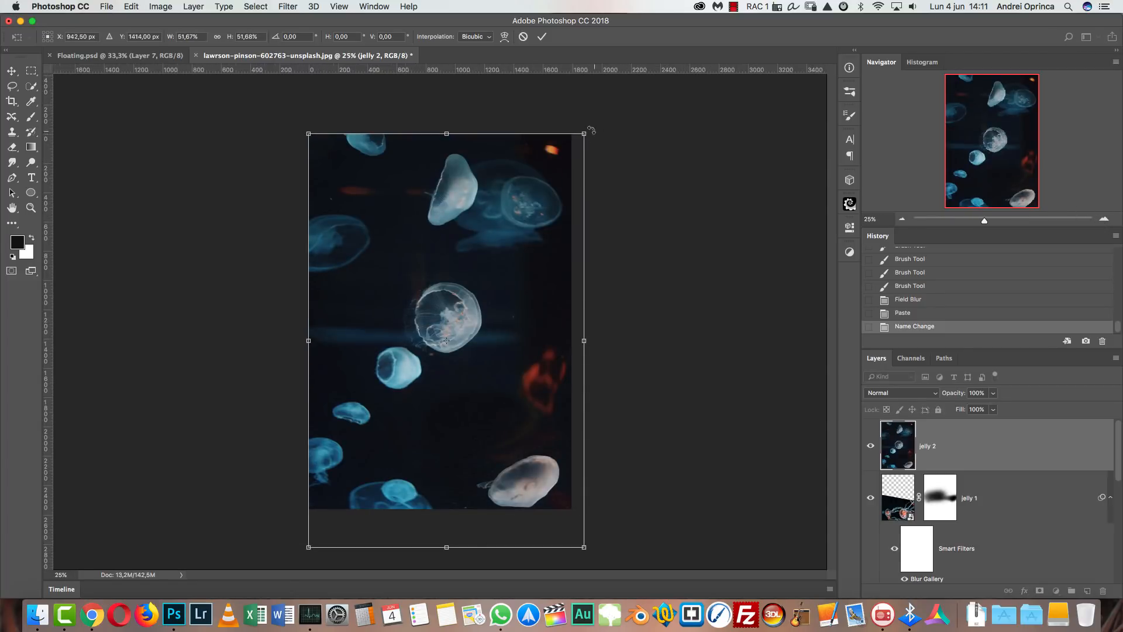
drag(584, 134, 577, 144)
drag(456, 274, 457, 255)
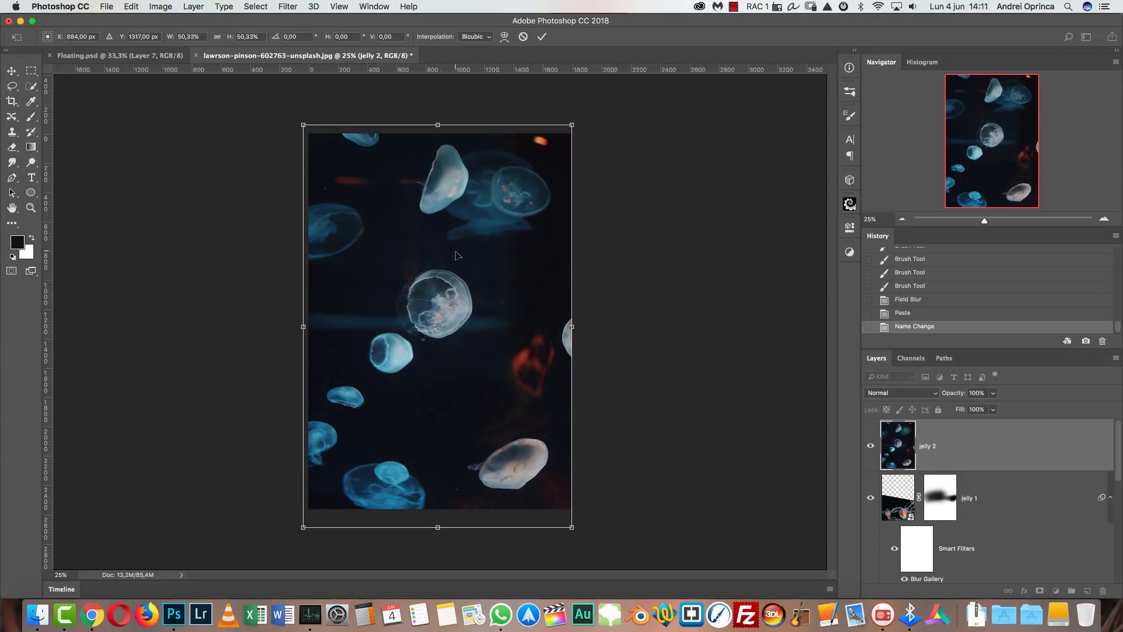
key(Right)
key(Right)
key(Return)
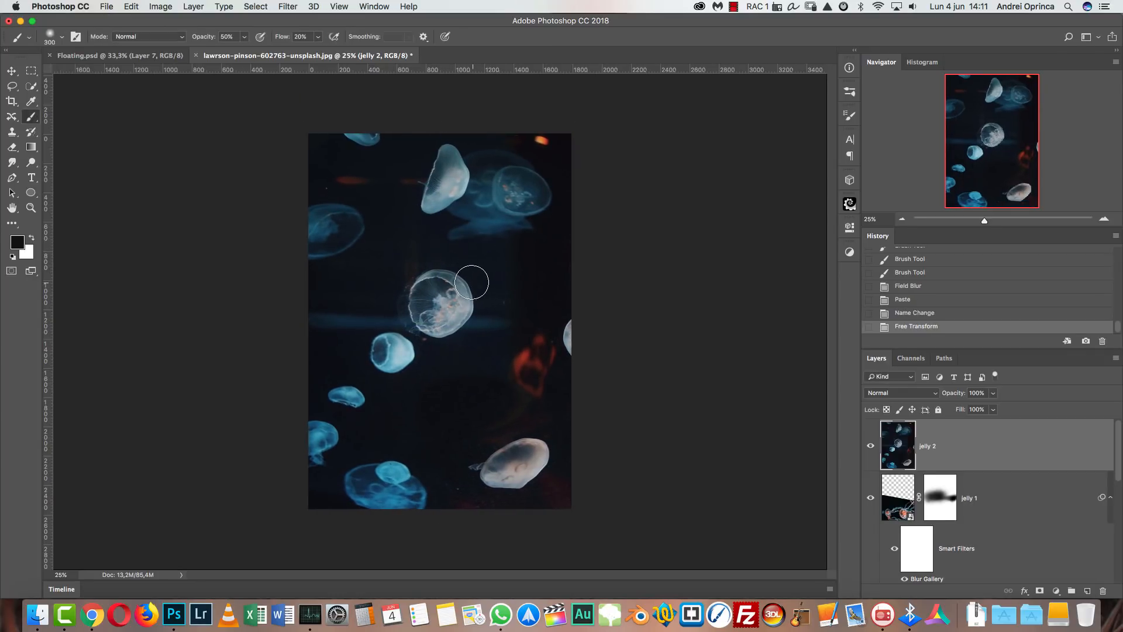
- Set the jelly 2 layer's blend mode to Screen
click(886, 393)
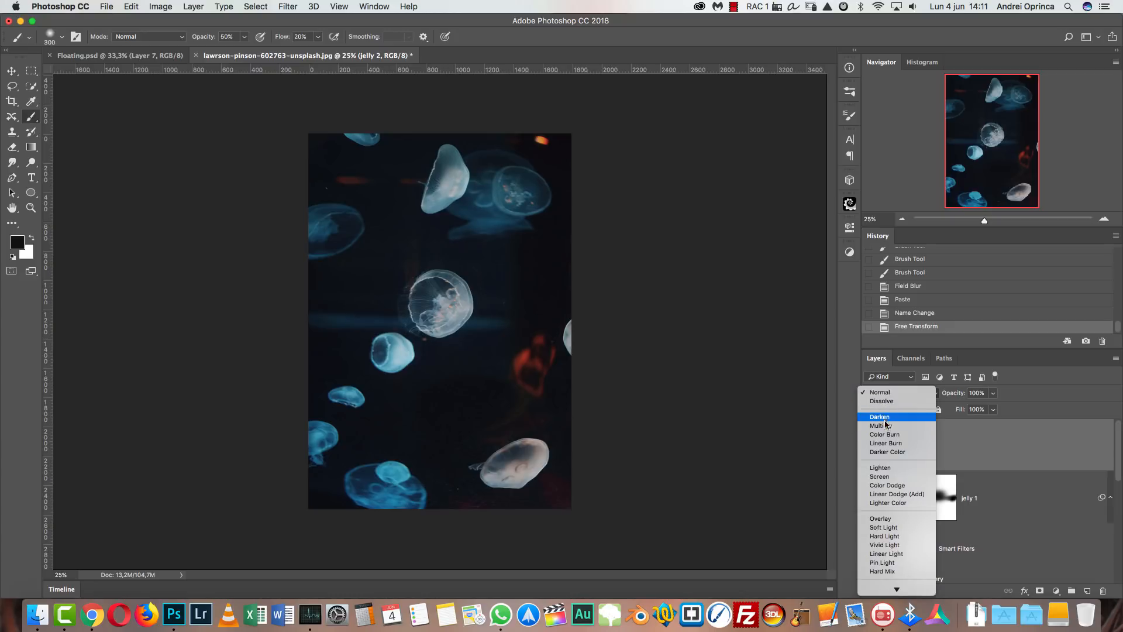
click(880, 477)
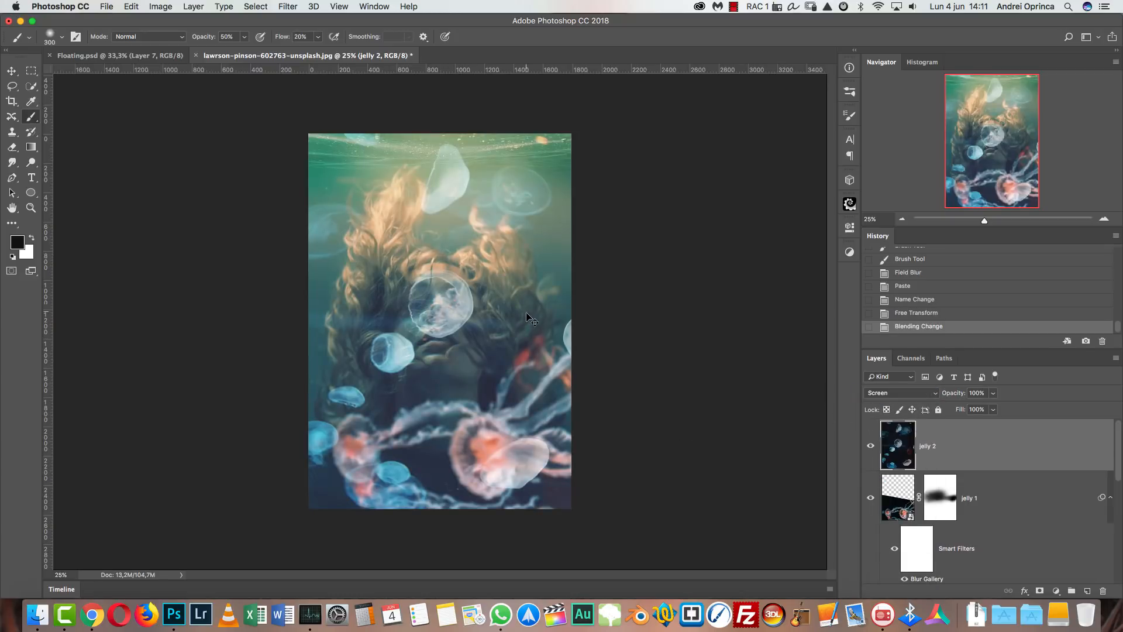
- Try a vertical flip on the jelly 2 layer and flip it back to its original orientation
key(cmd+t)
right_click(493, 307)
click(528, 464)
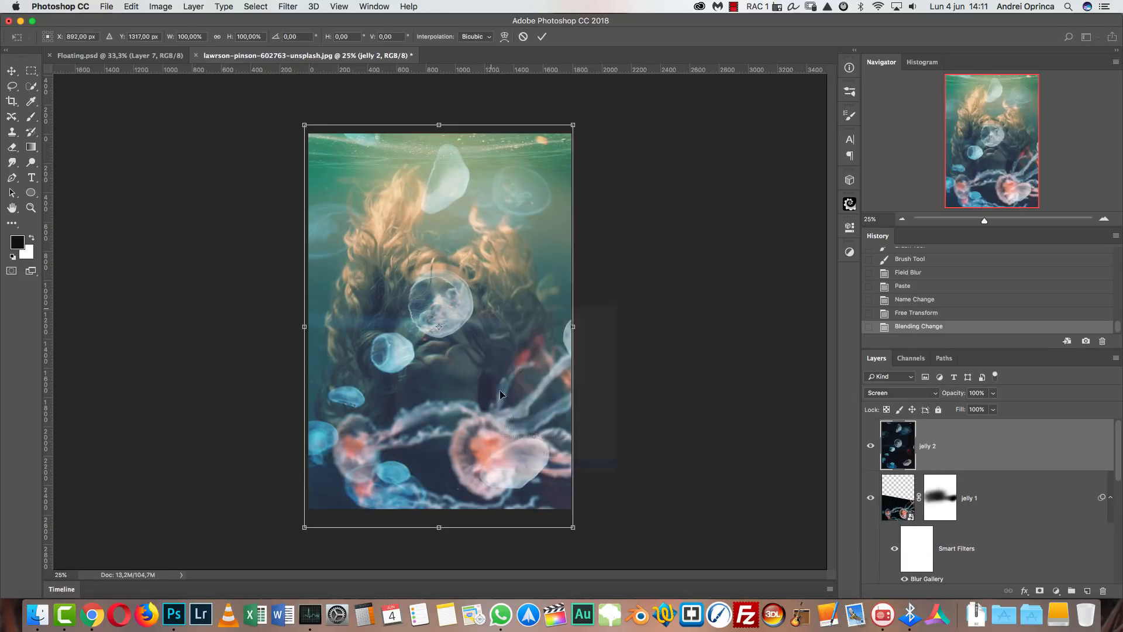
right_click(502, 315)
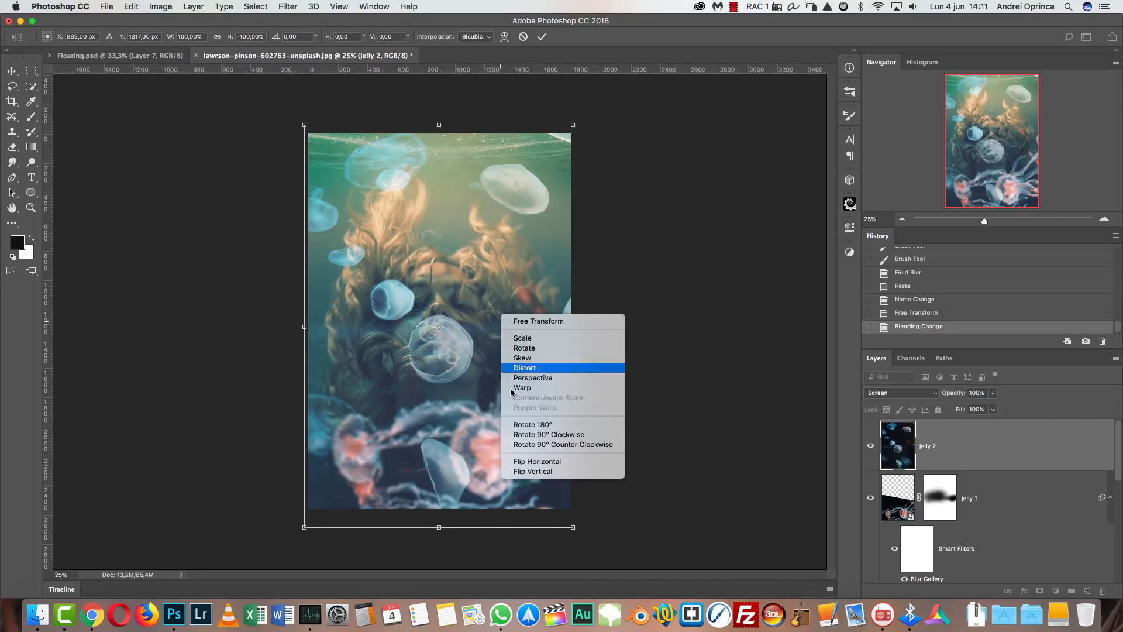
click(530, 471)
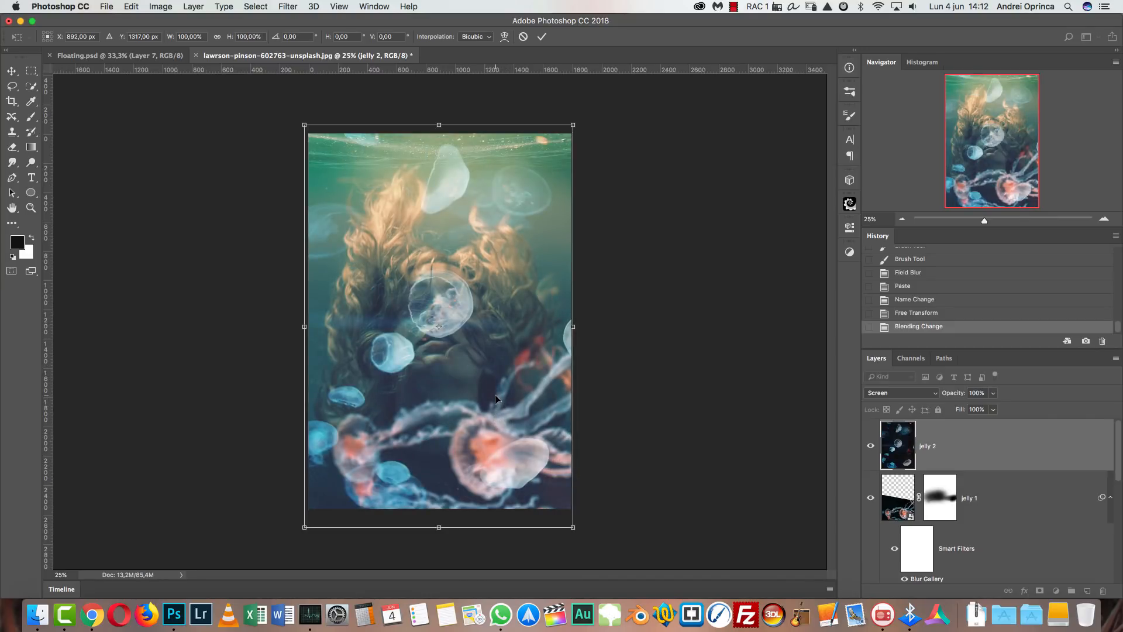
key(Return)
- Add a layer mask to jelly 2 and paint out the jellyfish covering the face with a 250 px brush, keeping the neighbouring jellyfish
key(ctrl+0)
key(b)
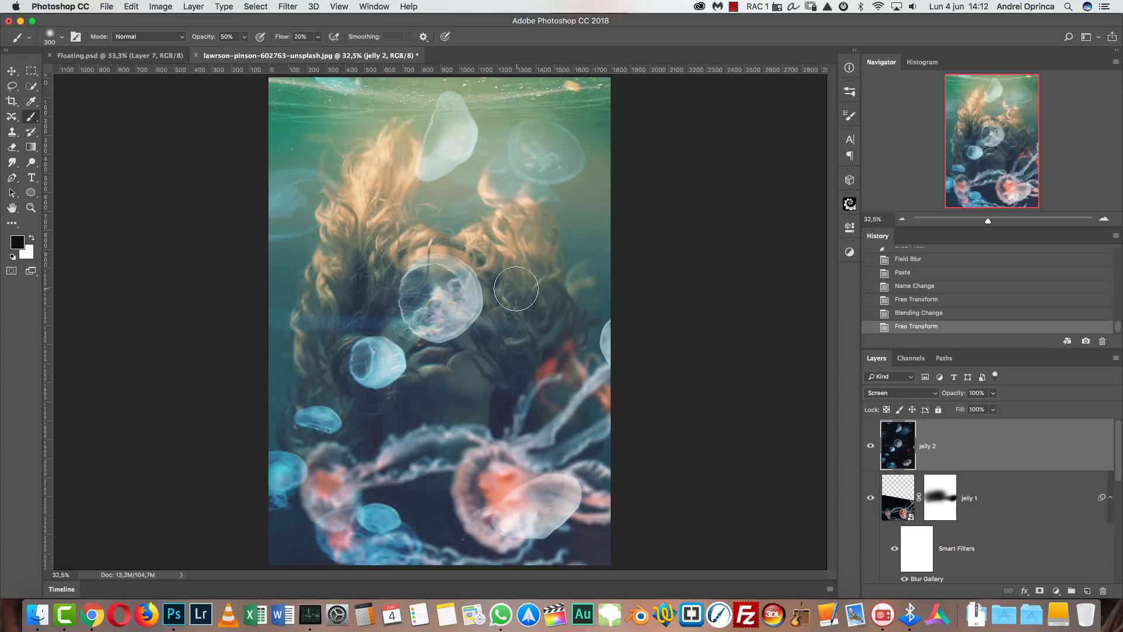
click(1042, 589)
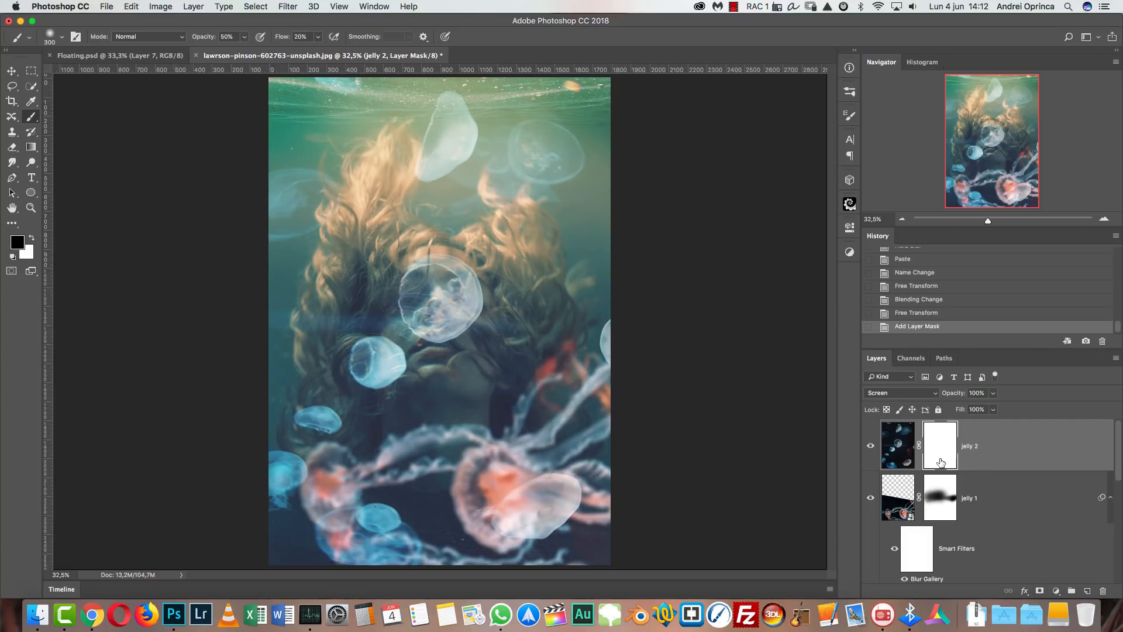
key(bracketleft)
drag(438, 301, 446, 316)
drag(430, 278, 445, 322)
drag(427, 287, 463, 317)
mouse_move(467, 278)
mouse_down()
mouse_move(467, 317)
mouse_move(448, 349)
mouse_up()
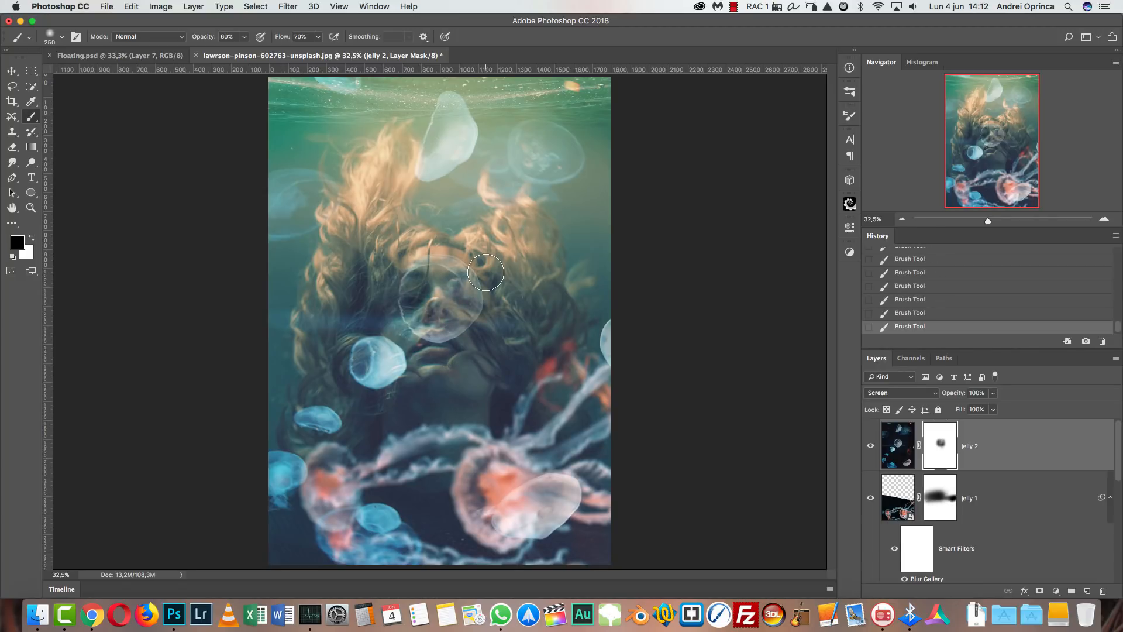
drag(455, 278, 417, 316)
mouse_move(433, 258)
mouse_down()
mouse_move(438, 315)
mouse_move(473, 314)
mouse_move(482, 289)
mouse_move(416, 328)
mouse_move(442, 335)
mouse_move(403, 276)
mouse_up()
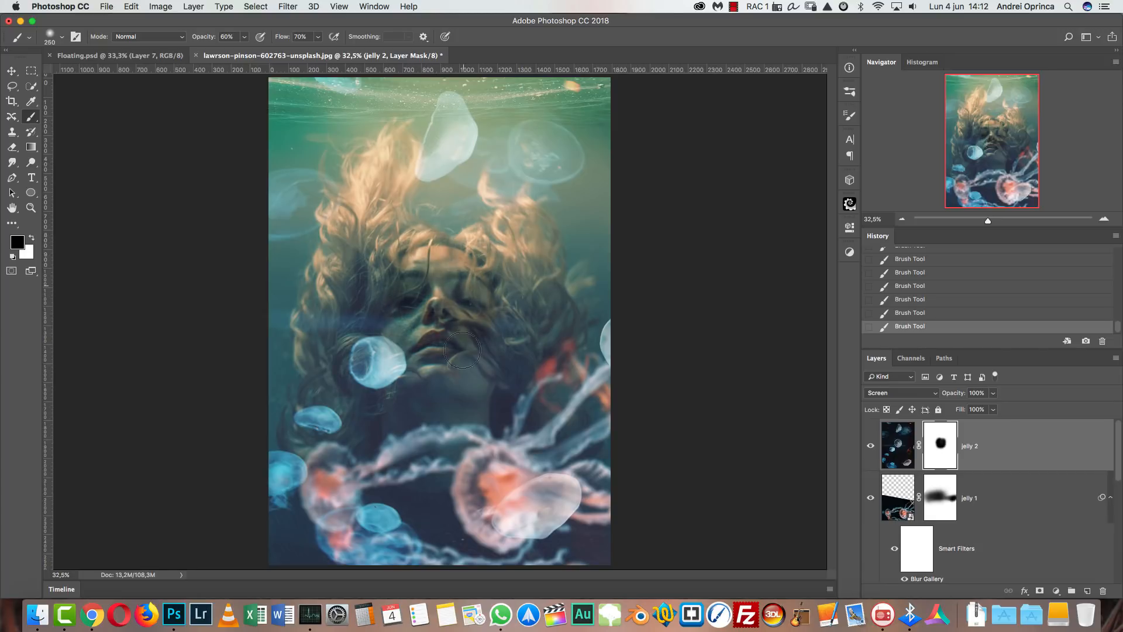
key(x)
drag(403, 351, 389, 357)
key(x)
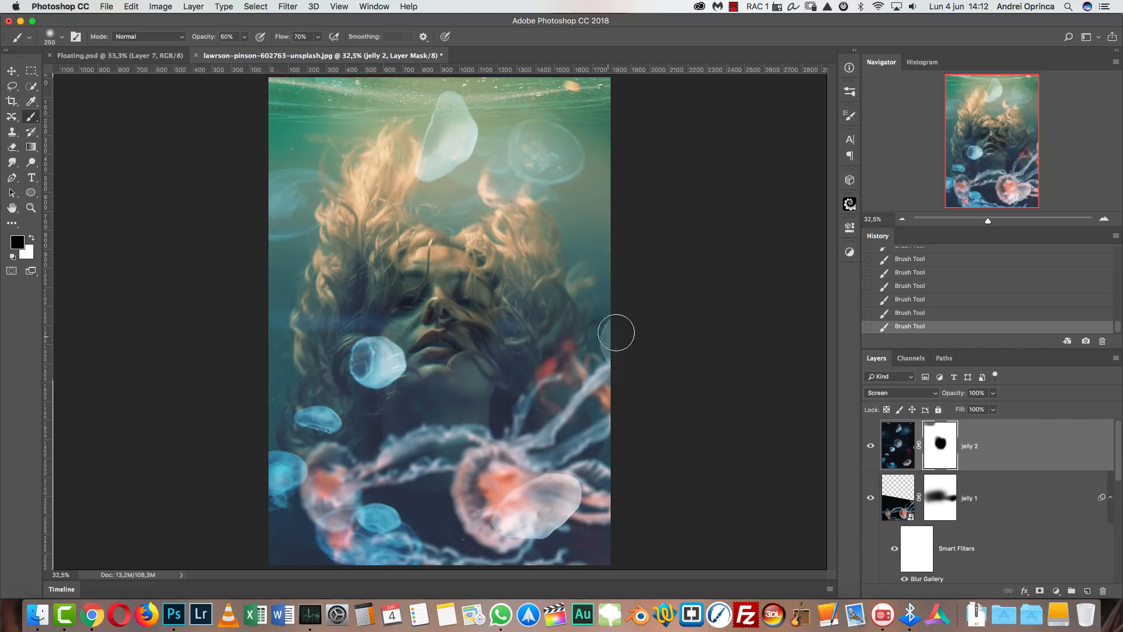
- Mask out the blue jellyfish overlapping the pink ones with a larger brush at 100% opacity and flow, and compare with jelly 2 hidden
key(bracketright)
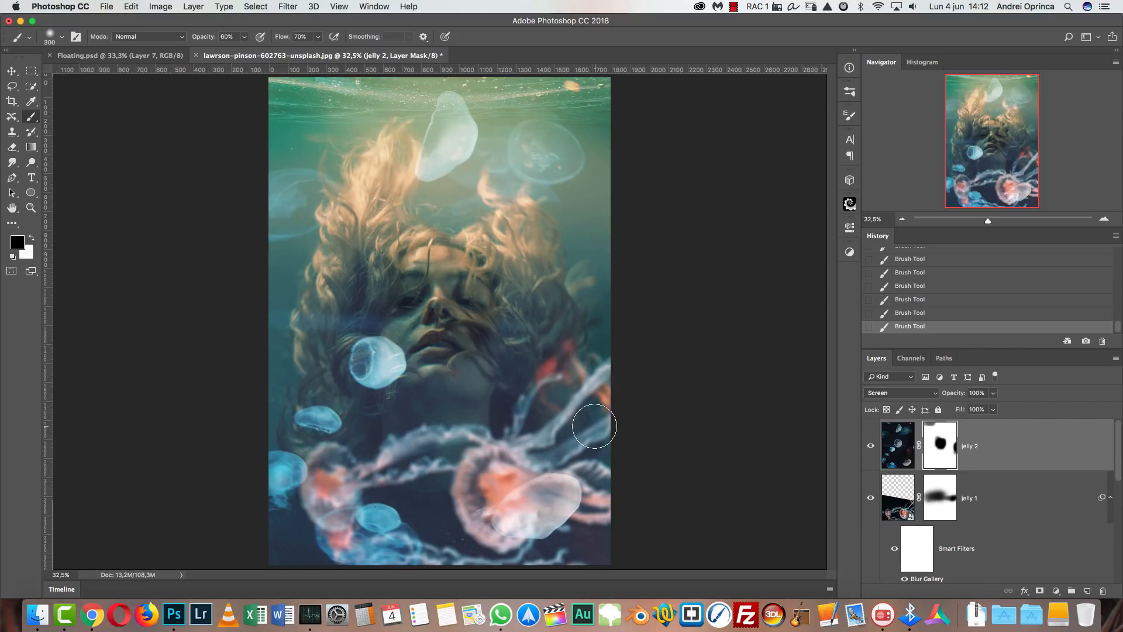
key(bracketright)
key(bracketright)
mouse_move(573, 469)
mouse_down()
mouse_move(528, 518)
mouse_move(491, 515)
mouse_up()
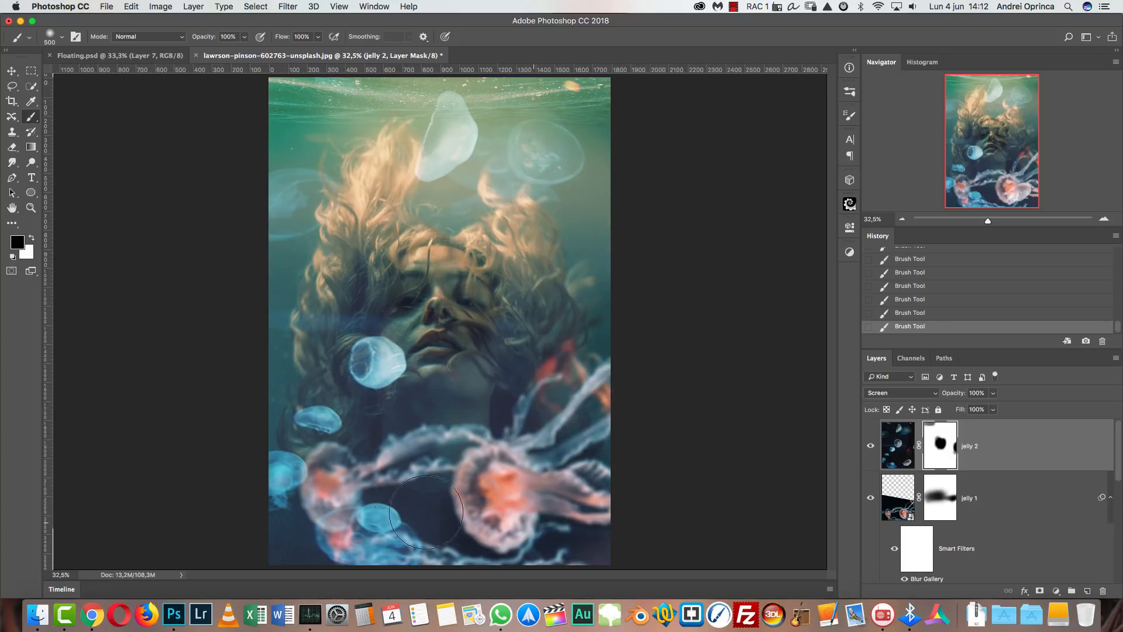
mouse_move(352, 517)
mouse_down()
mouse_move(364, 551)
mouse_move(493, 515)
mouse_move(604, 435)
mouse_move(606, 361)
mouse_move(570, 356)
mouse_up()
key(bracketleft)
key(bracketleft)
key(bracketleft)
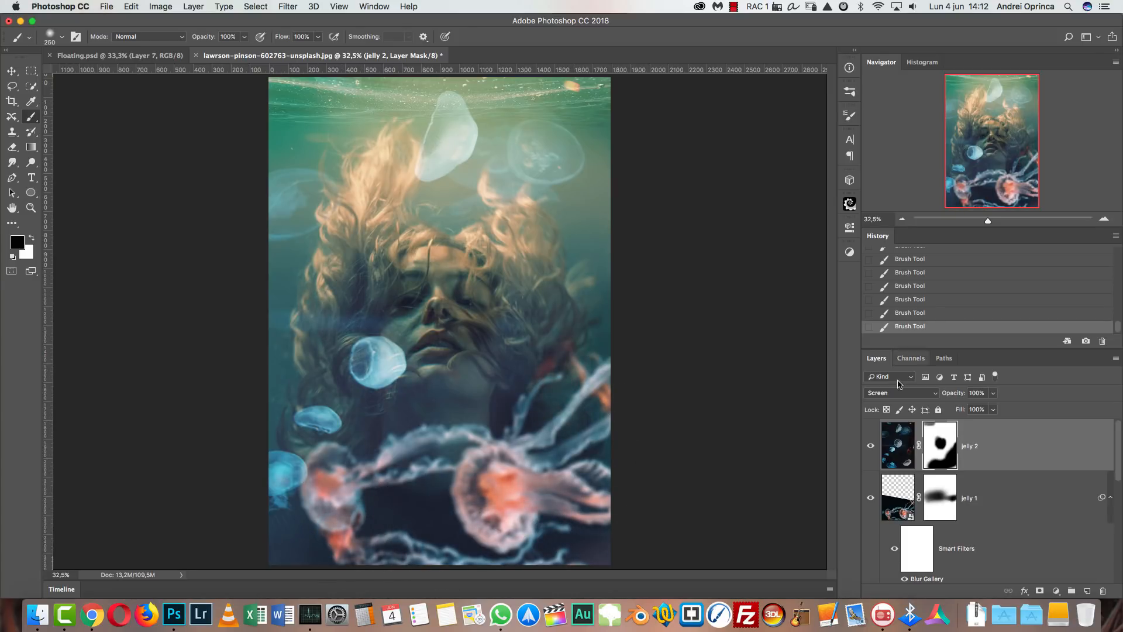
click(870, 447)
click(870, 446)
click(870, 446)
click(870, 446)
- Apply Levels to the jelly 2 image with input levels 12, 0.82 and 255
click(896, 455)
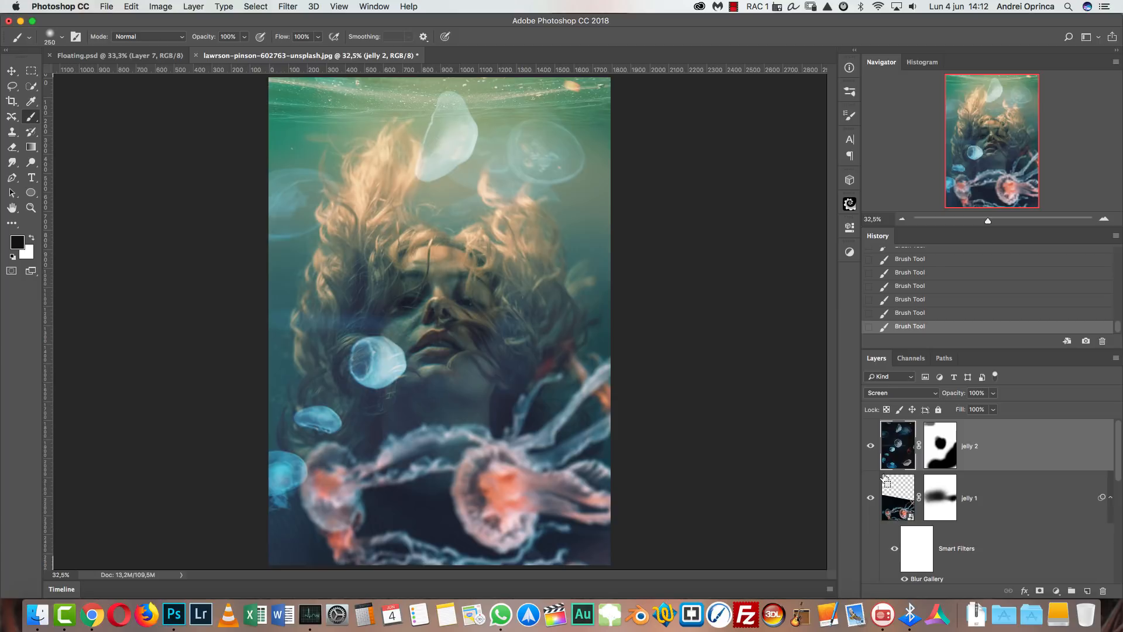
key(super+l)
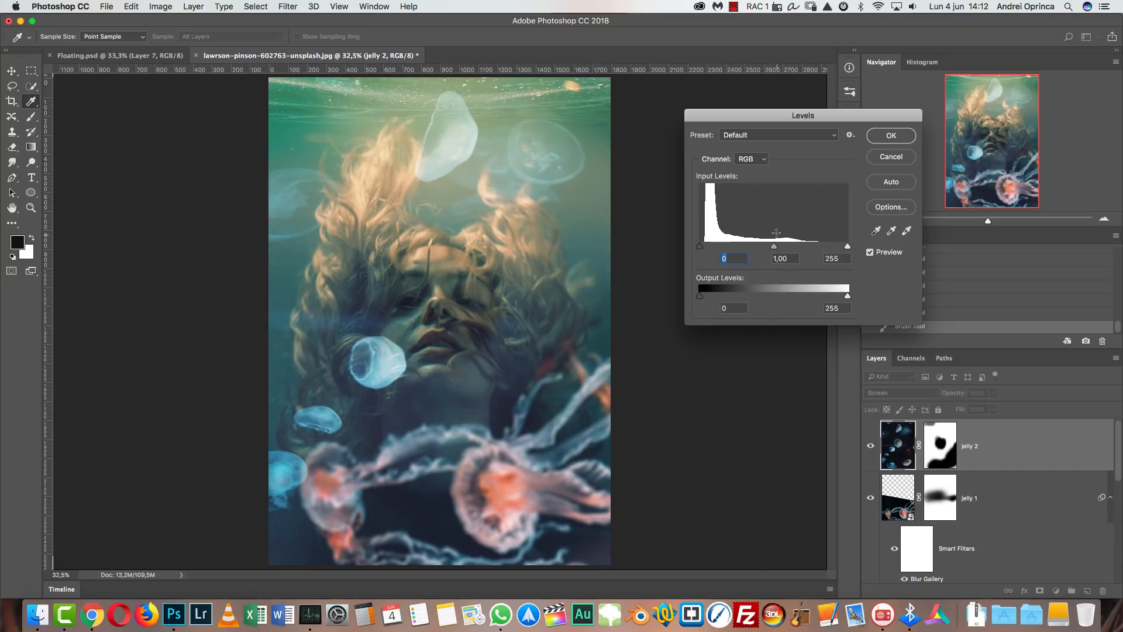
drag(704, 251, 702, 250)
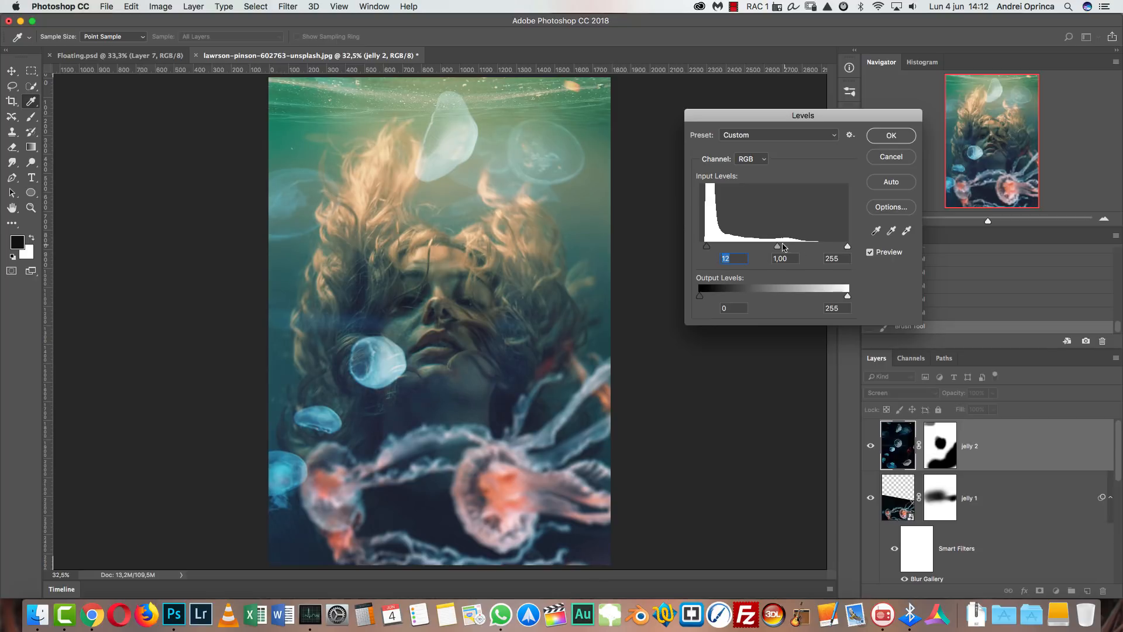
drag(783, 246, 853, 262)
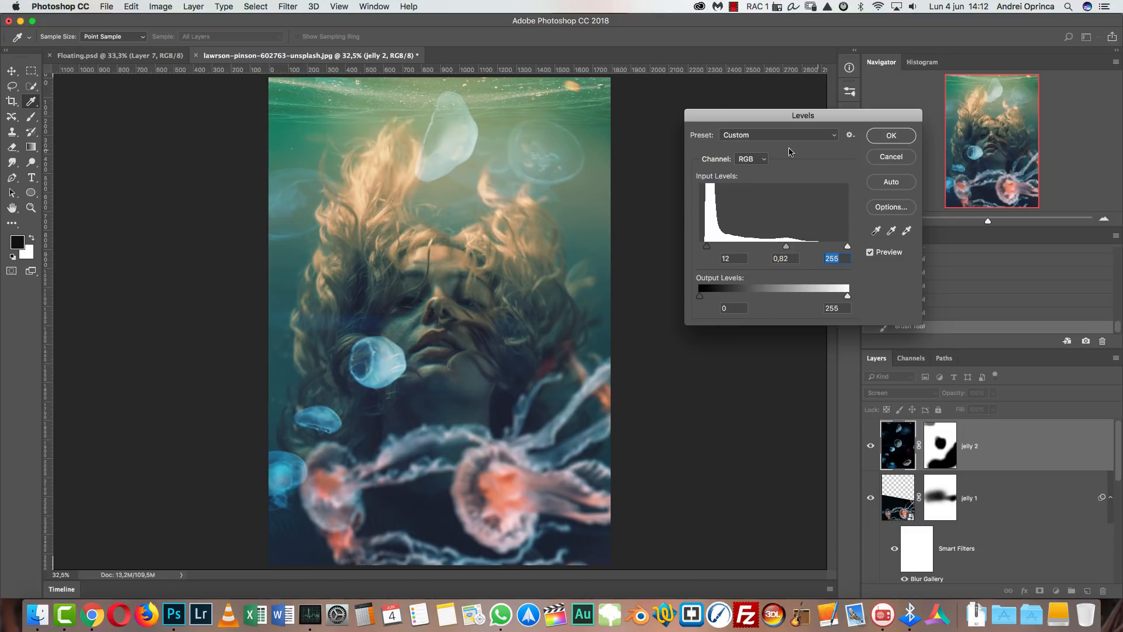
click(892, 136)
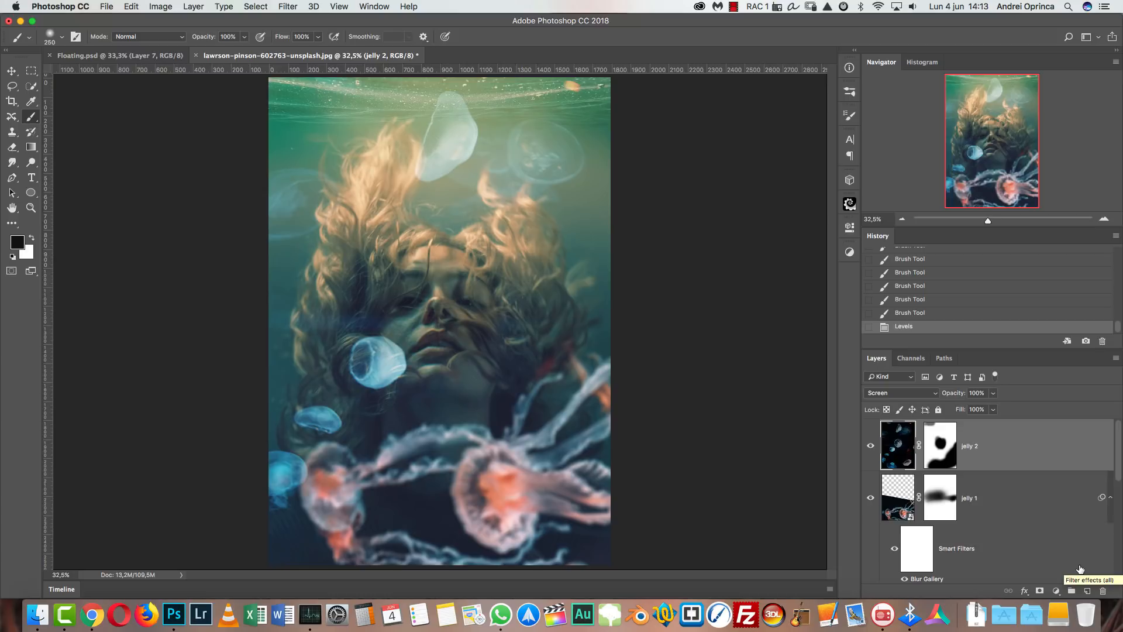
click(778, 384)
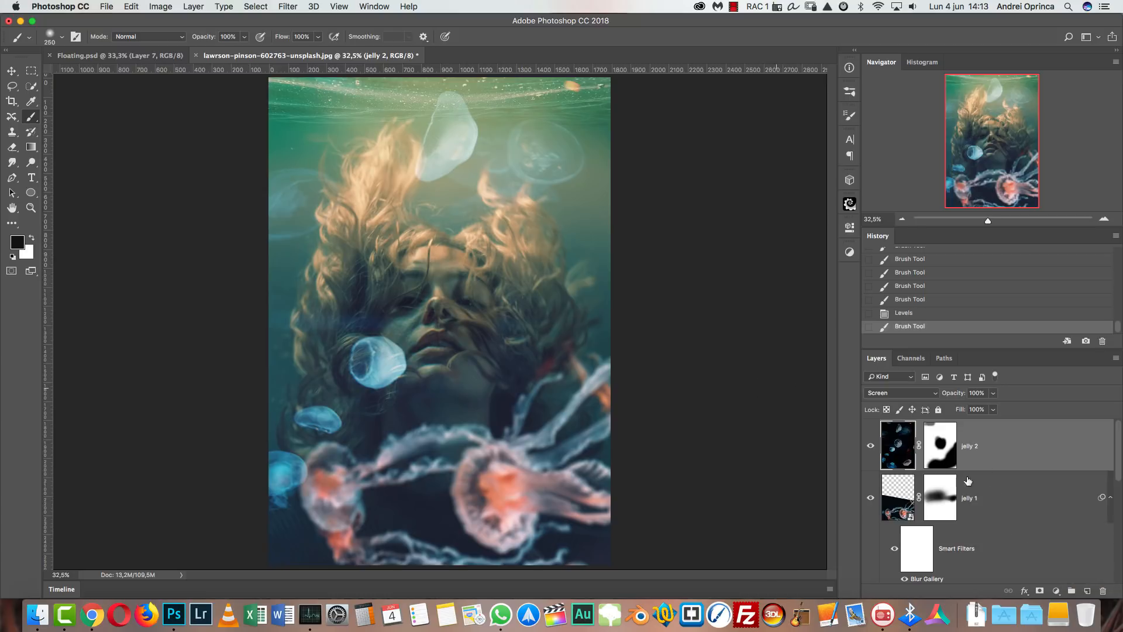
- Add a new layer named "light 1" above jelly 2 and set its blend mode to Screen
click(1089, 590)
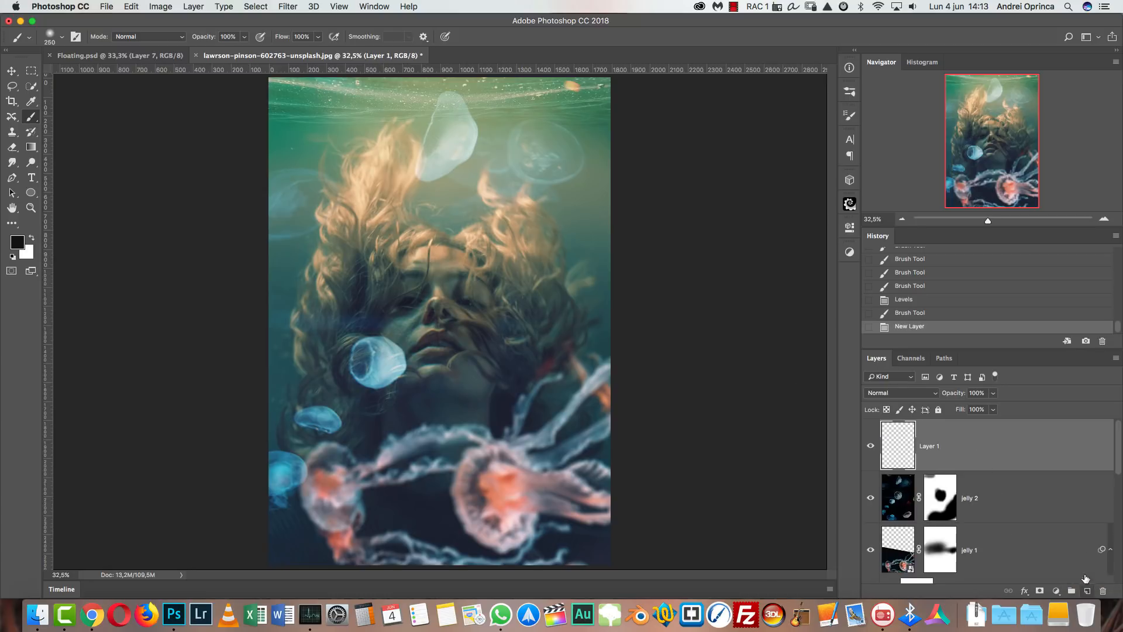
double_click(931, 447)
text(light 1)
key(Return)
click(889, 393)
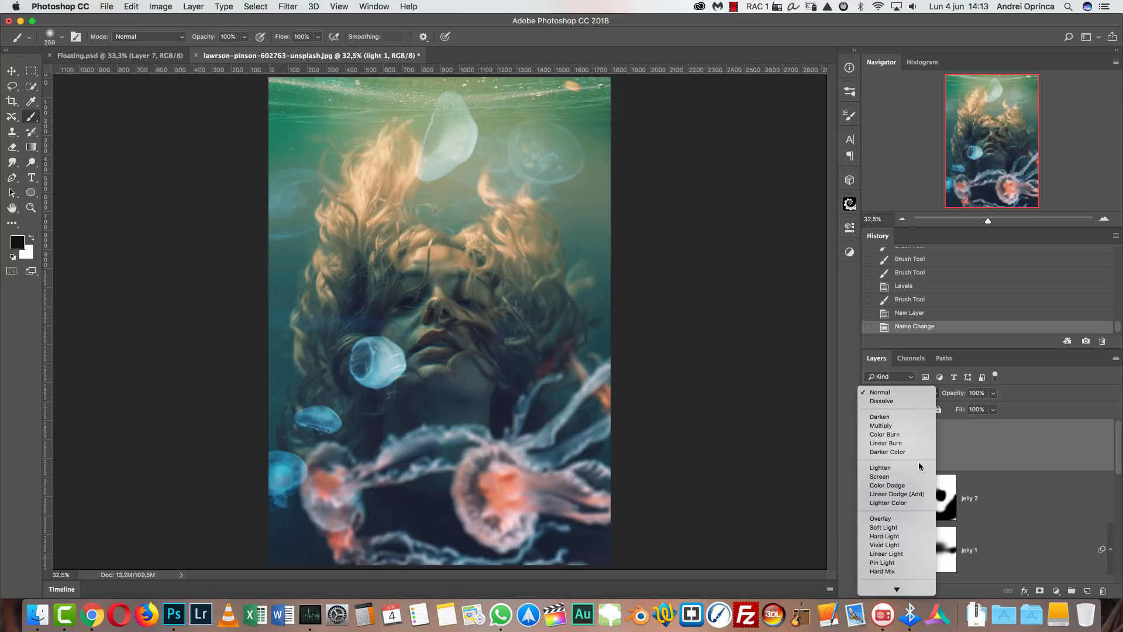
click(892, 469)
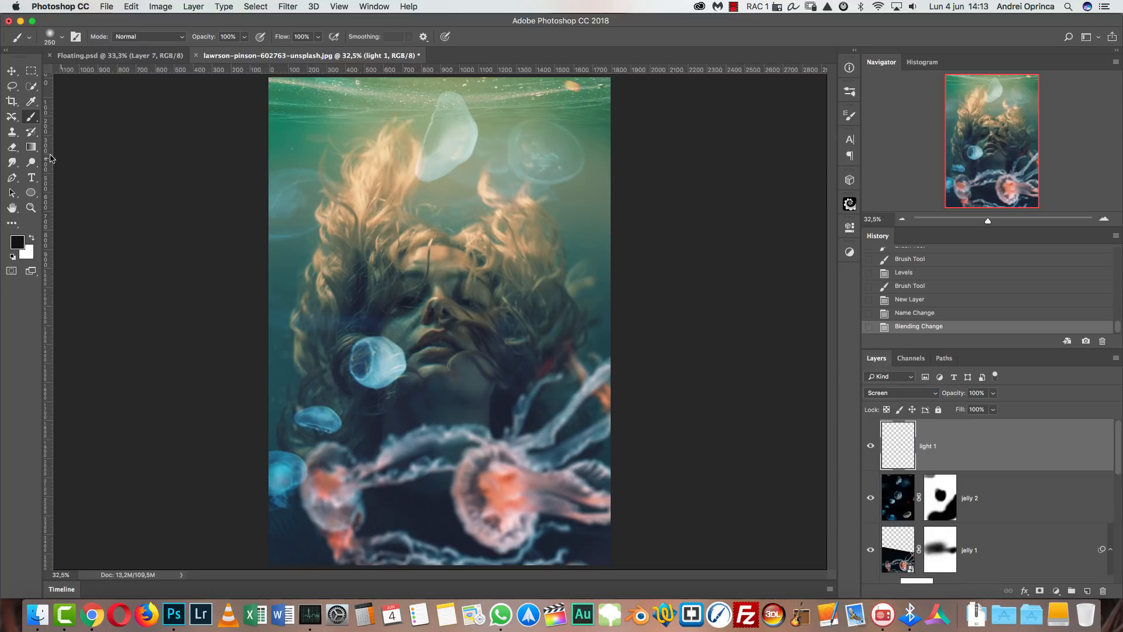
- Use the Soft Round brush at 0% hardness and set the foreground colour to orange #d46706
right_click(502, 187)
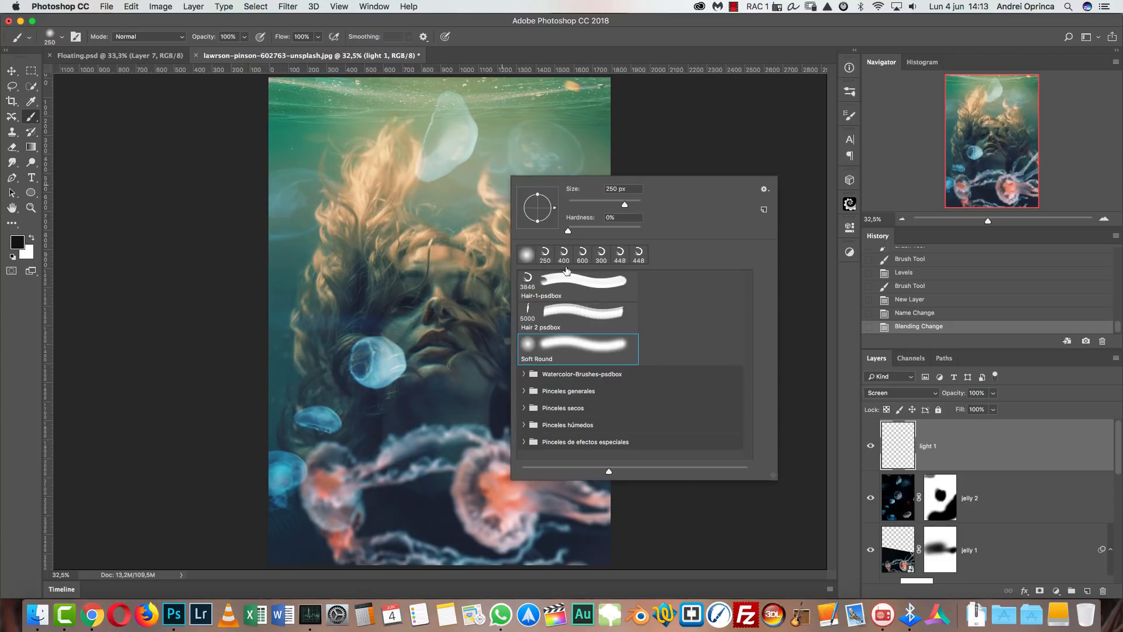
click(568, 231)
click(931, 447)
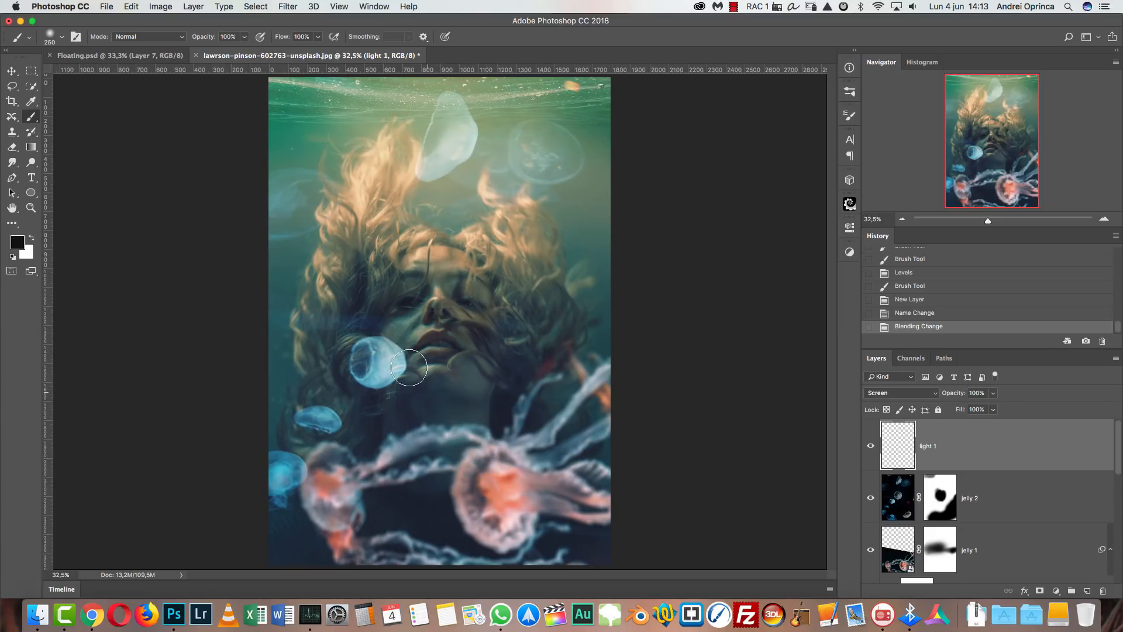
click(24, 245)
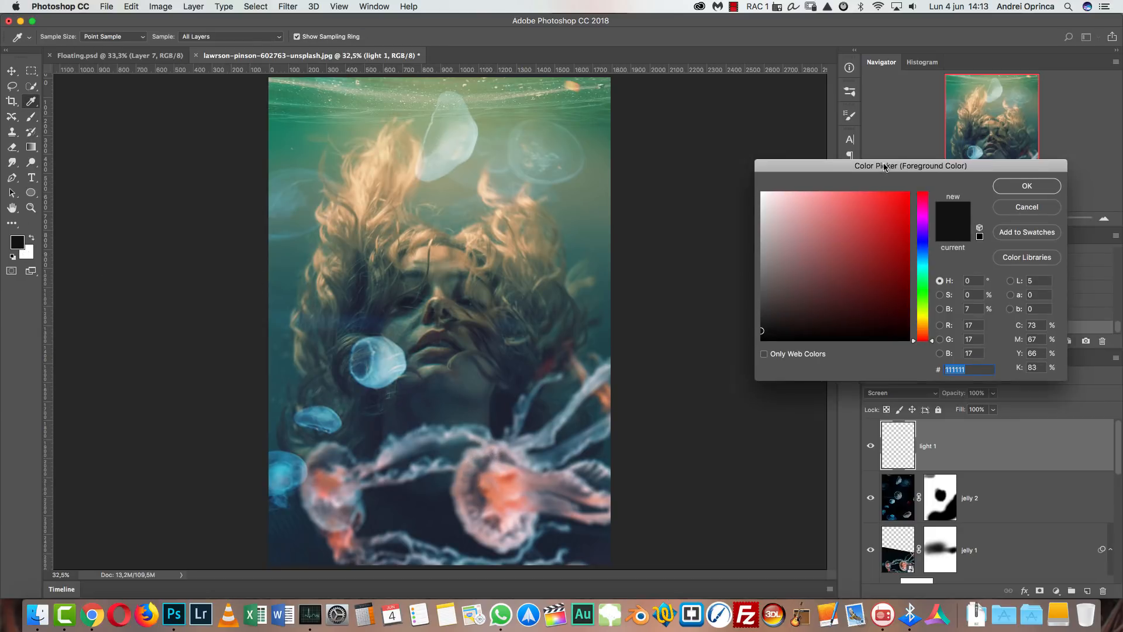
drag(858, 171, 694, 99)
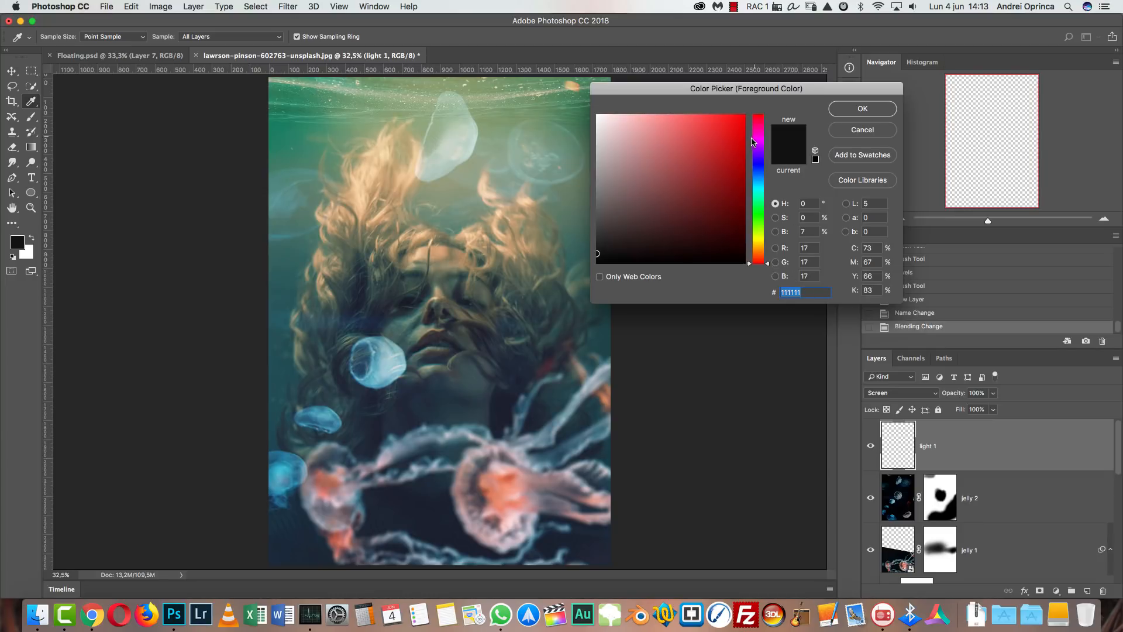
mouse_move(702, 218)
mouse_down()
mouse_move(720, 193)
mouse_move(720, 220)
mouse_up()
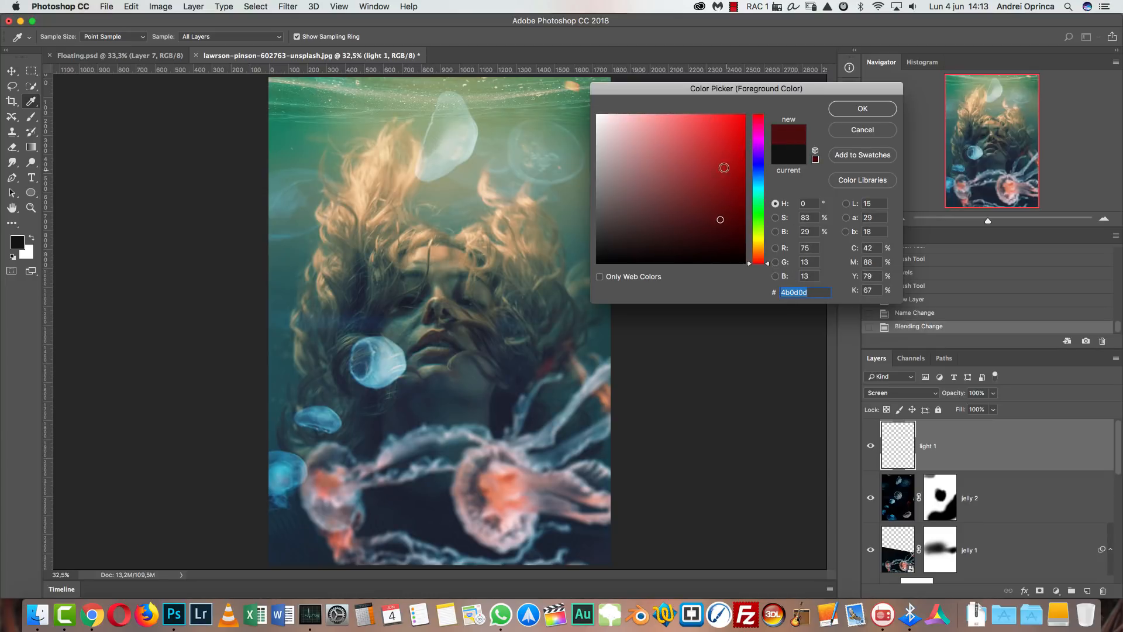
click(741, 140)
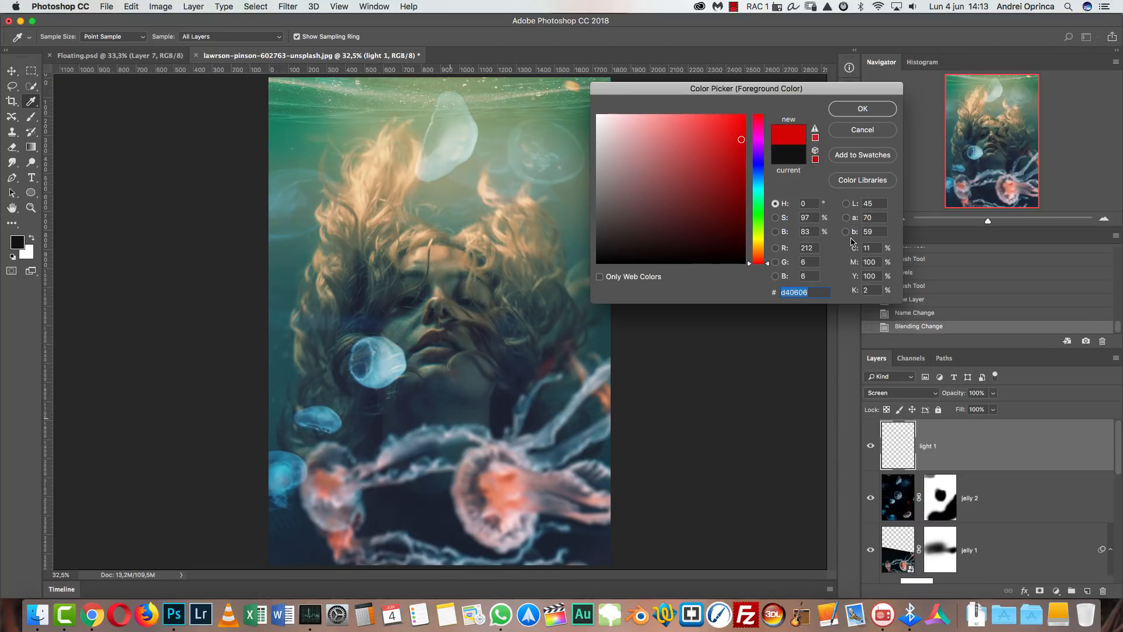
drag(760, 253, 760, 250)
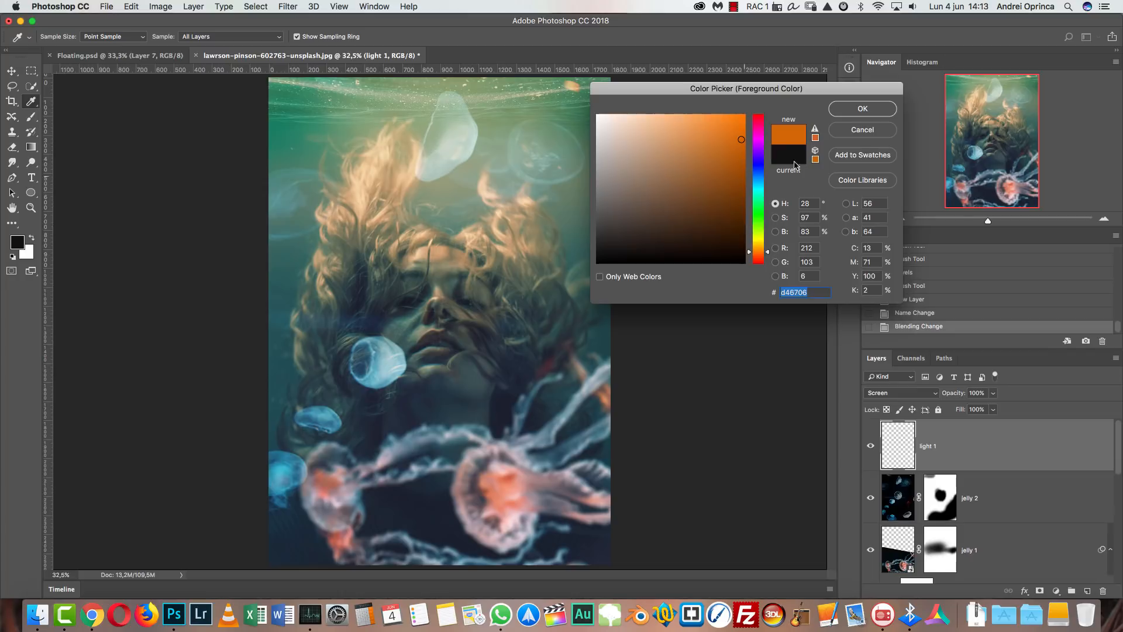
click(863, 109)
- Try an 800 px orange glow dab over the large pink jellyfish on the light 1 layer and undo it
key(bracketright)
key(bracketright)
key(bracketright)
key(bracketright)
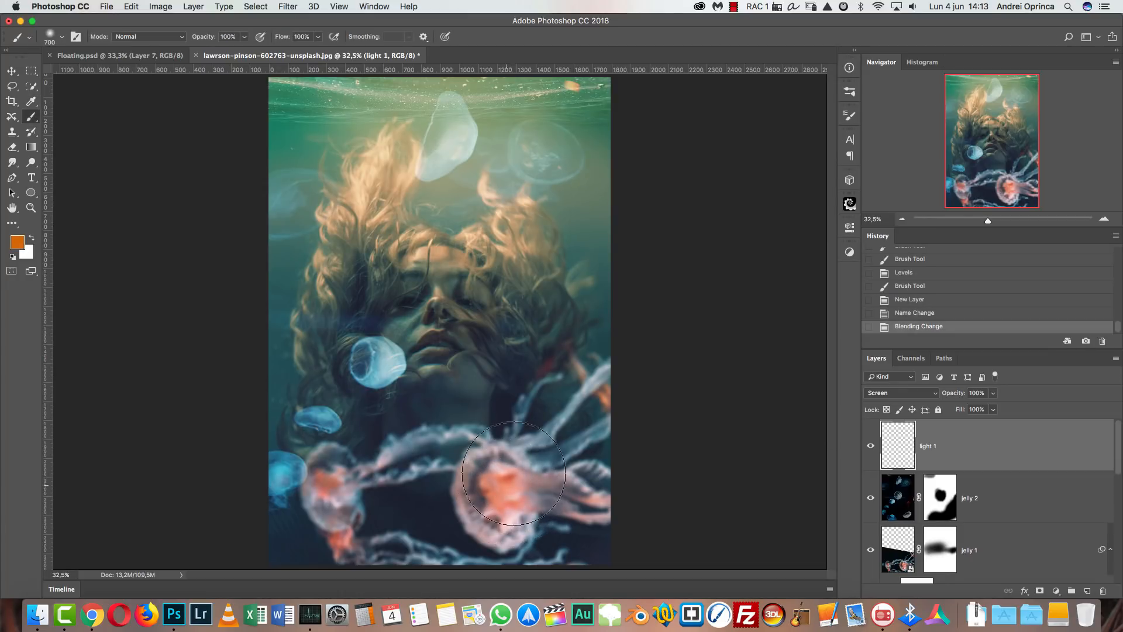
key(bracketright)
key(bracketright)
click(500, 492)
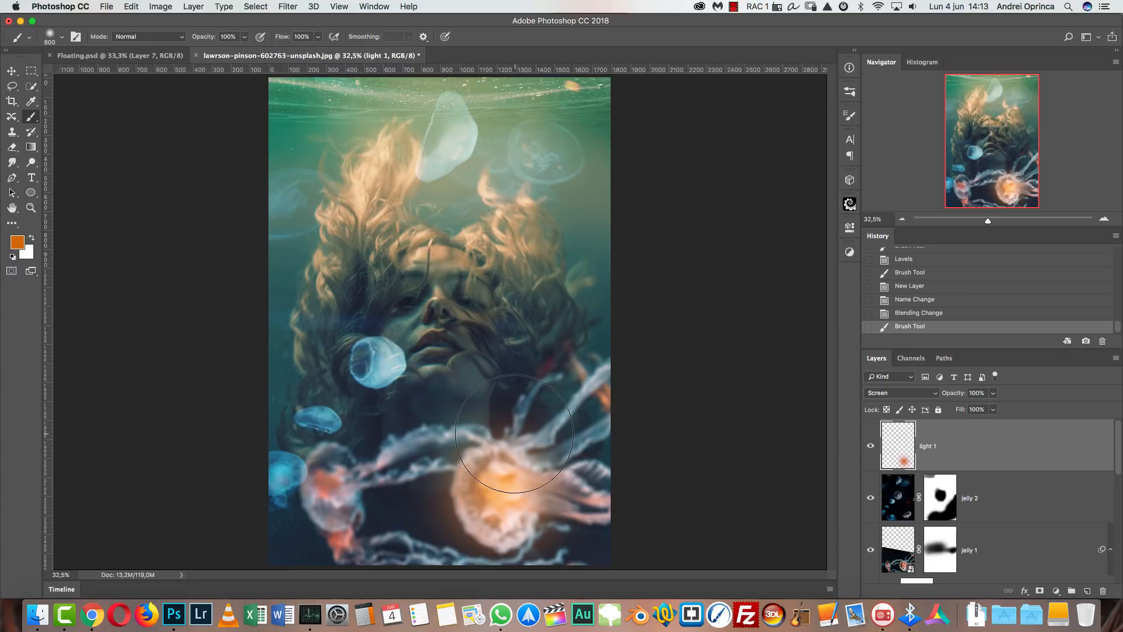
key(super+z)
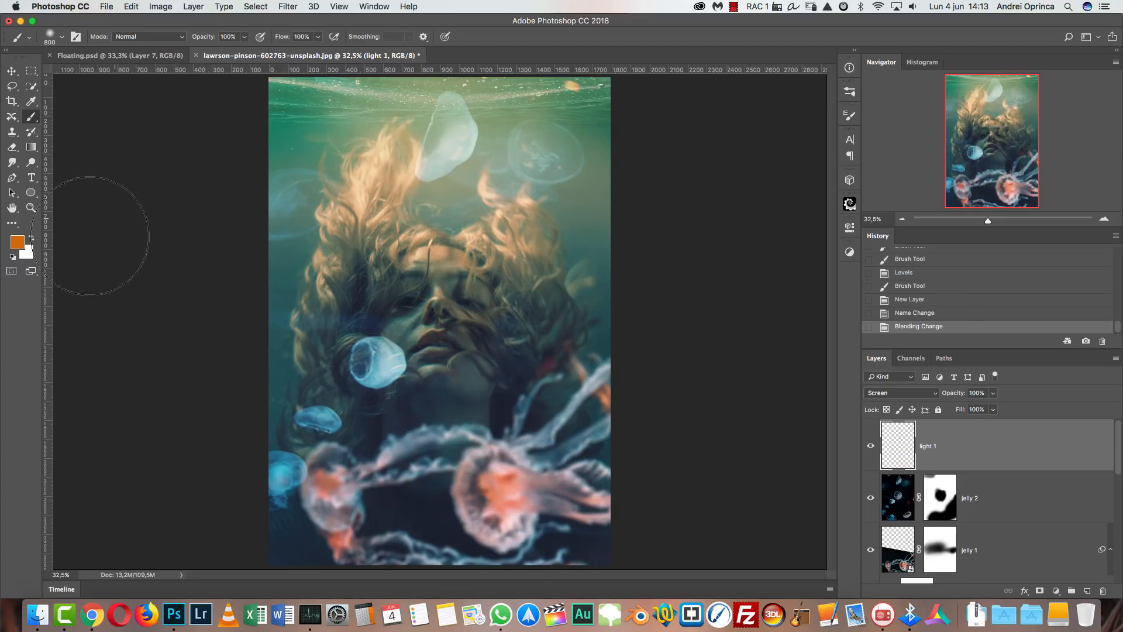
- Darken the foreground colour to brown-orange #7d3f08 and dab a glow over the large pink jellyfish on the light 1 layer
click(18, 242)
click(726, 186)
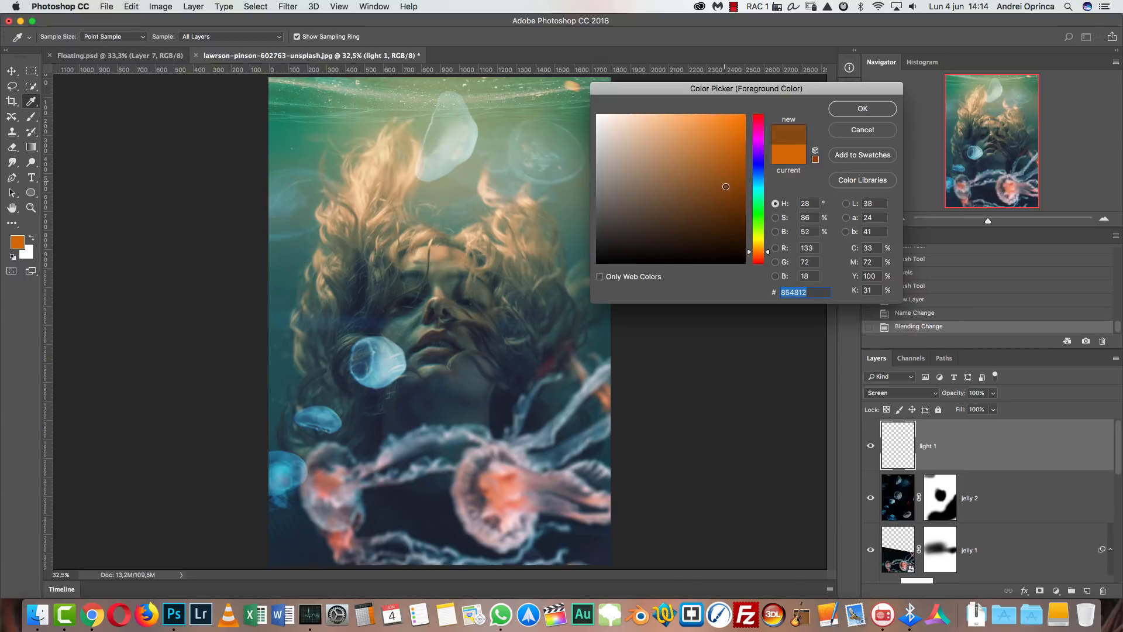
click(731, 188)
click(862, 109)
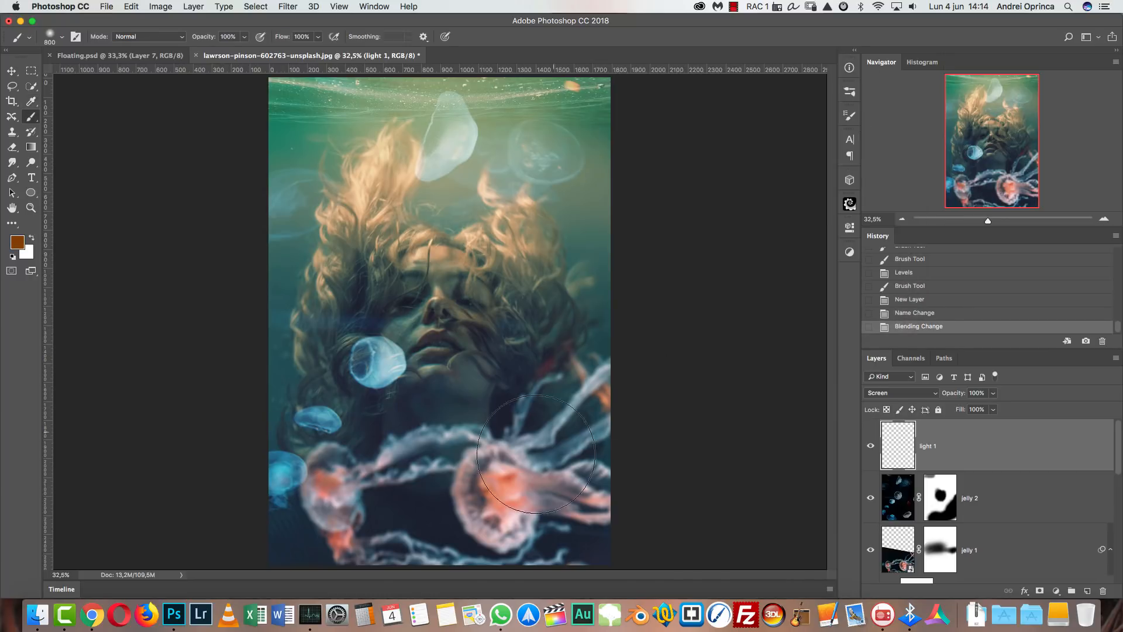
click(504, 493)
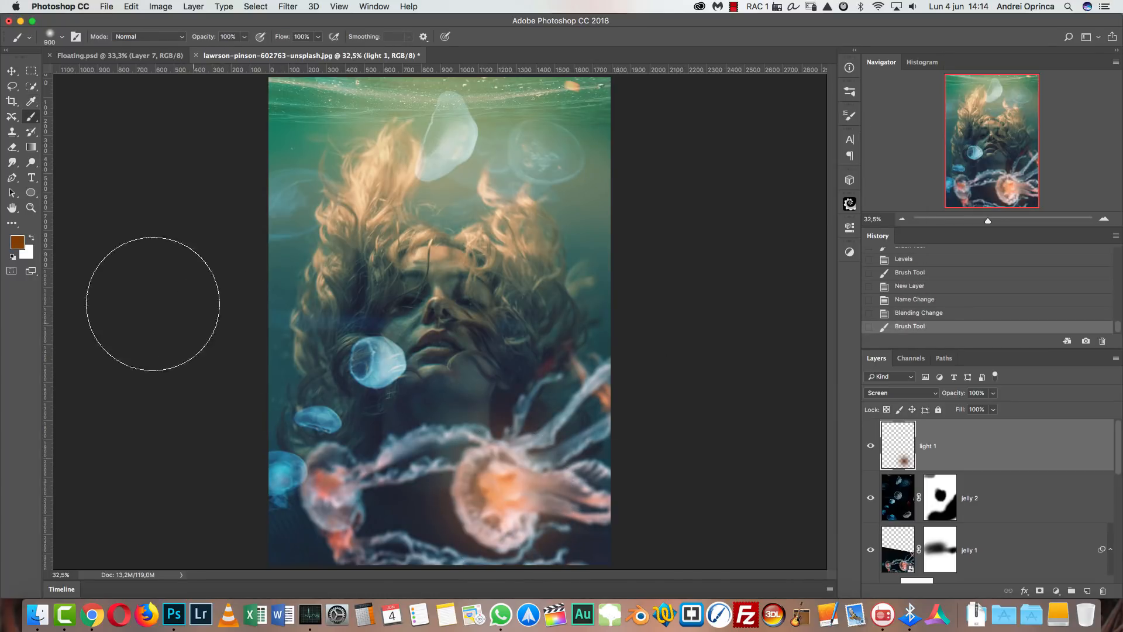
- Change the foreground colour to a dark green for painting on the light 1 layer
click(21, 244)
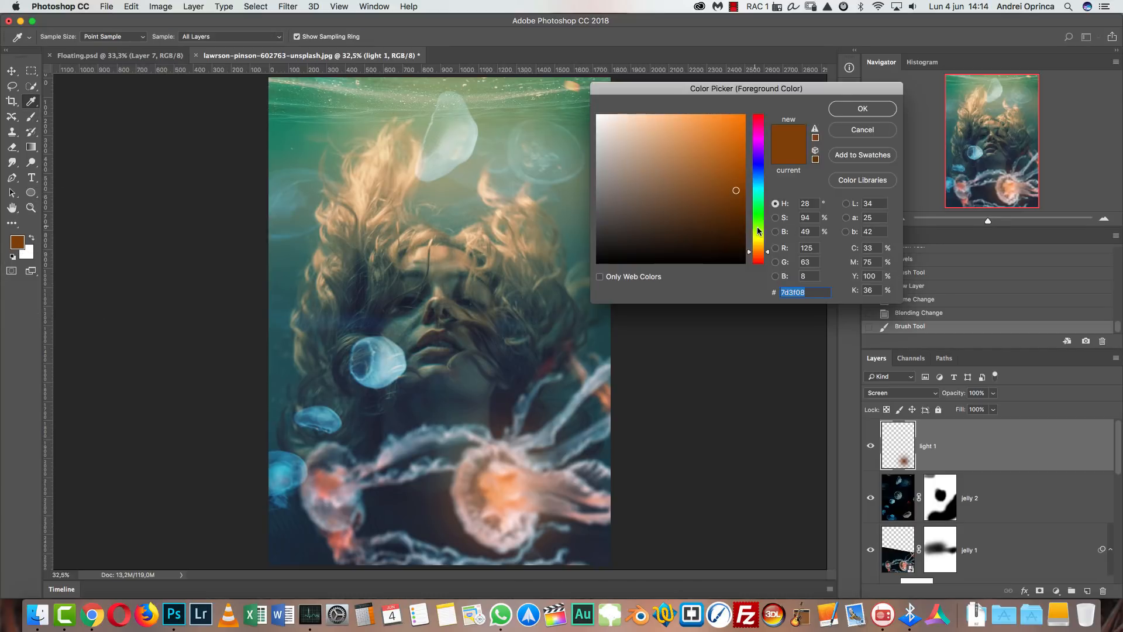
drag(758, 230, 758, 226)
click(738, 201)
click(862, 109)
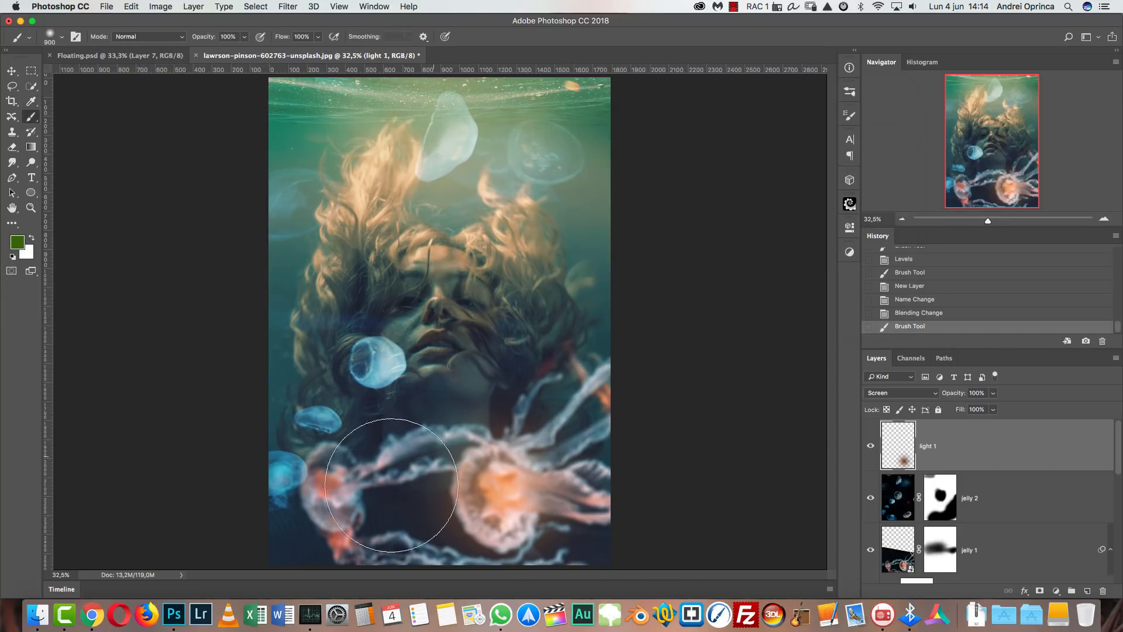
- Undo a trial green dab over the small pink jellyfish, then dab a 600 px dark magenta #670443 glow there on the light 1 layer
click(334, 488)
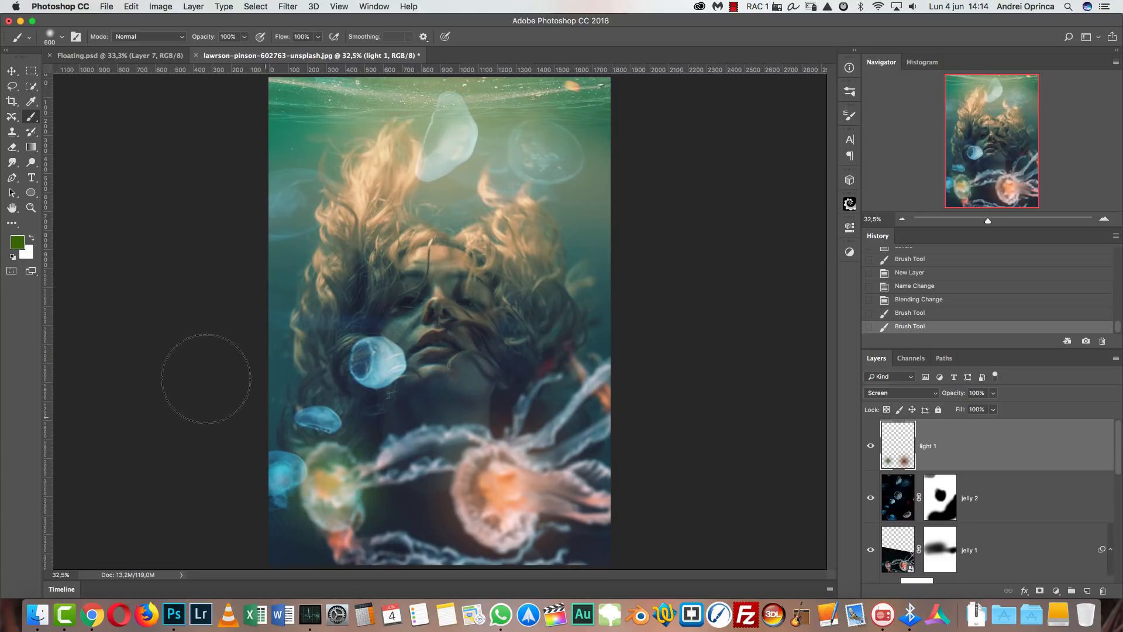
key(super+z)
click(17, 241)
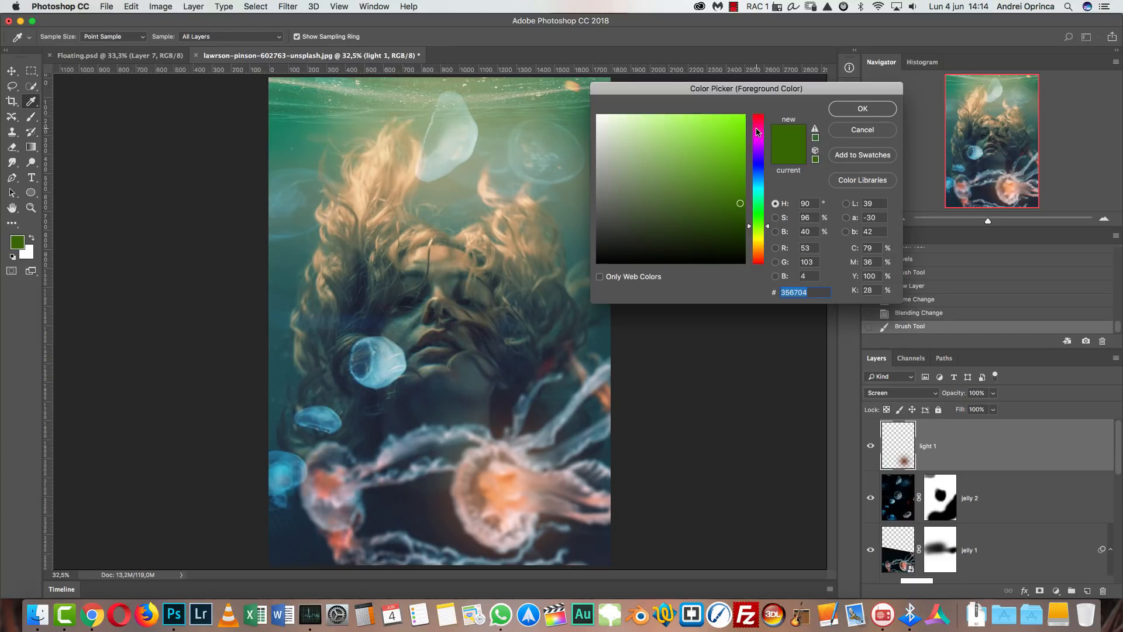
click(757, 132)
click(862, 109)
click(334, 489)
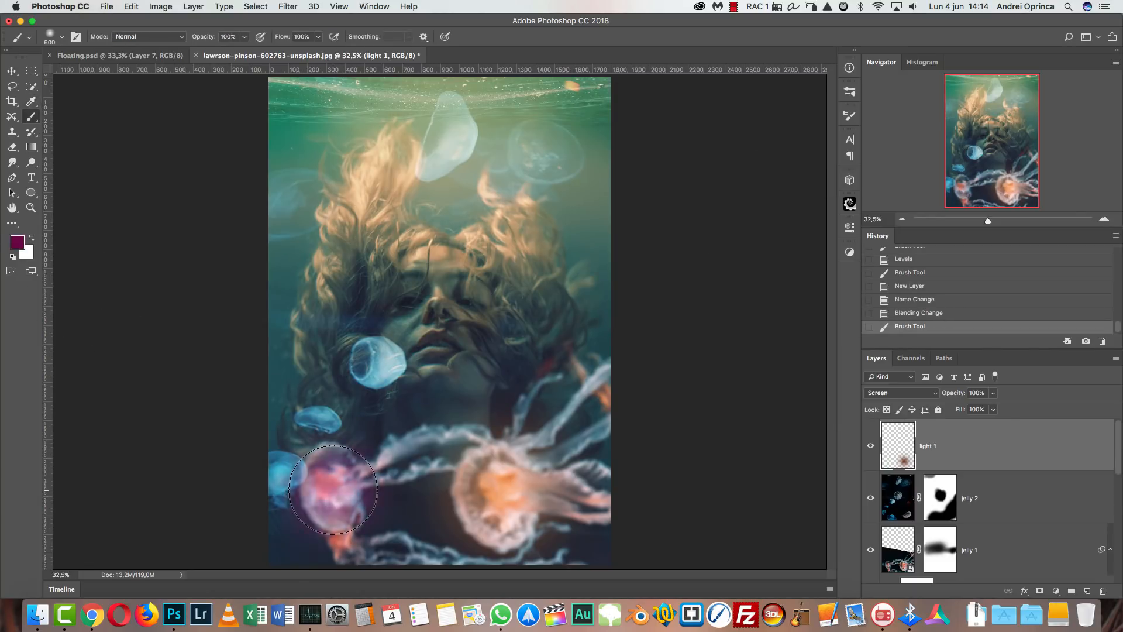
- Set the foreground colour to dark green #2e6704 and dab a 400 px glow over the blue jellyfish at the image's lower left edge
click(20, 244)
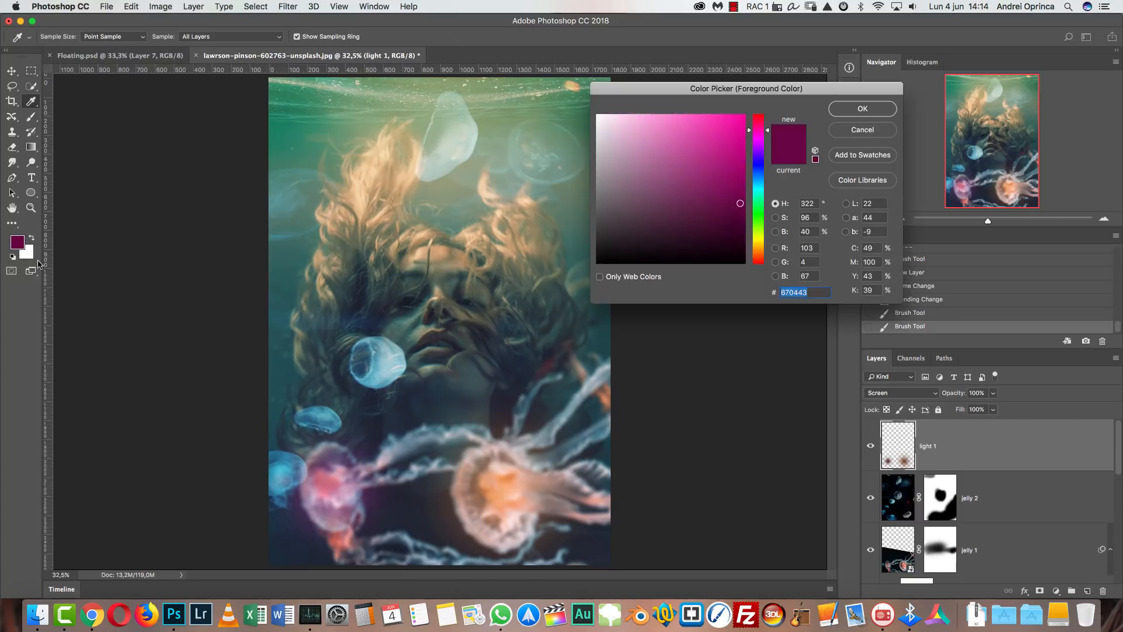
click(756, 219)
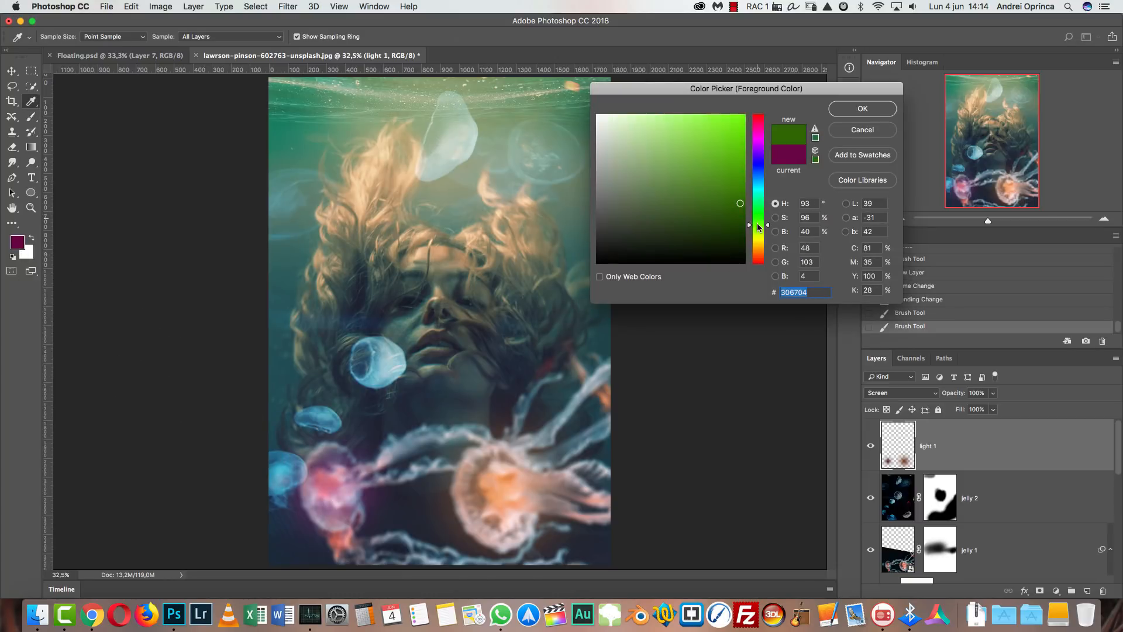
click(862, 108)
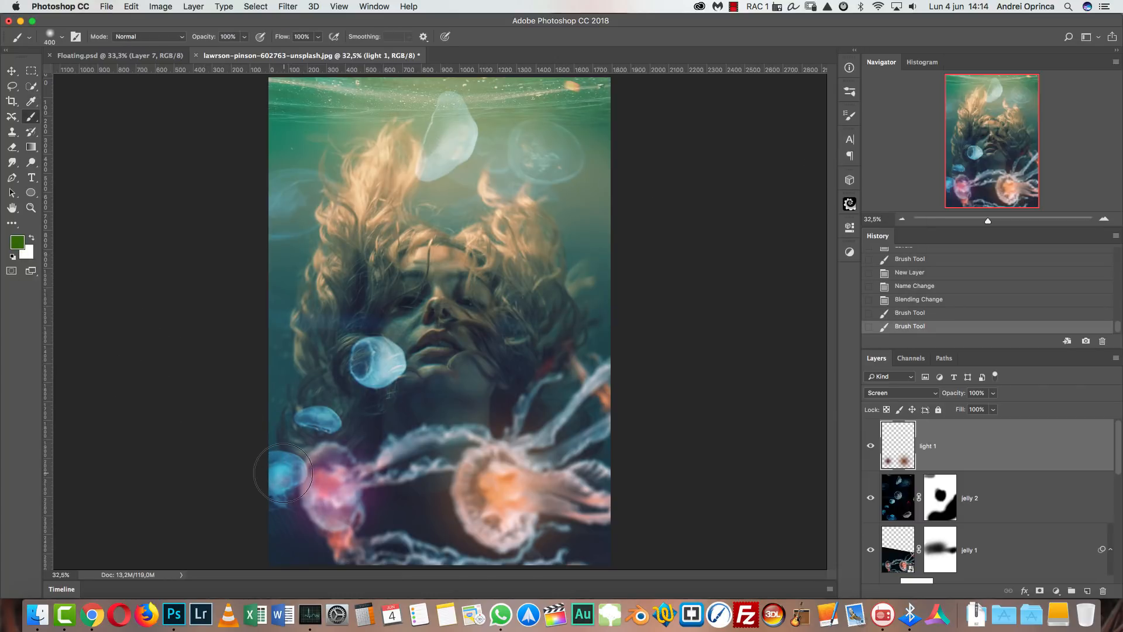
click(291, 465)
- Set the foreground colour to dark red #671404 and dab a glow over the small blue jellyfish above the small pink one
click(19, 243)
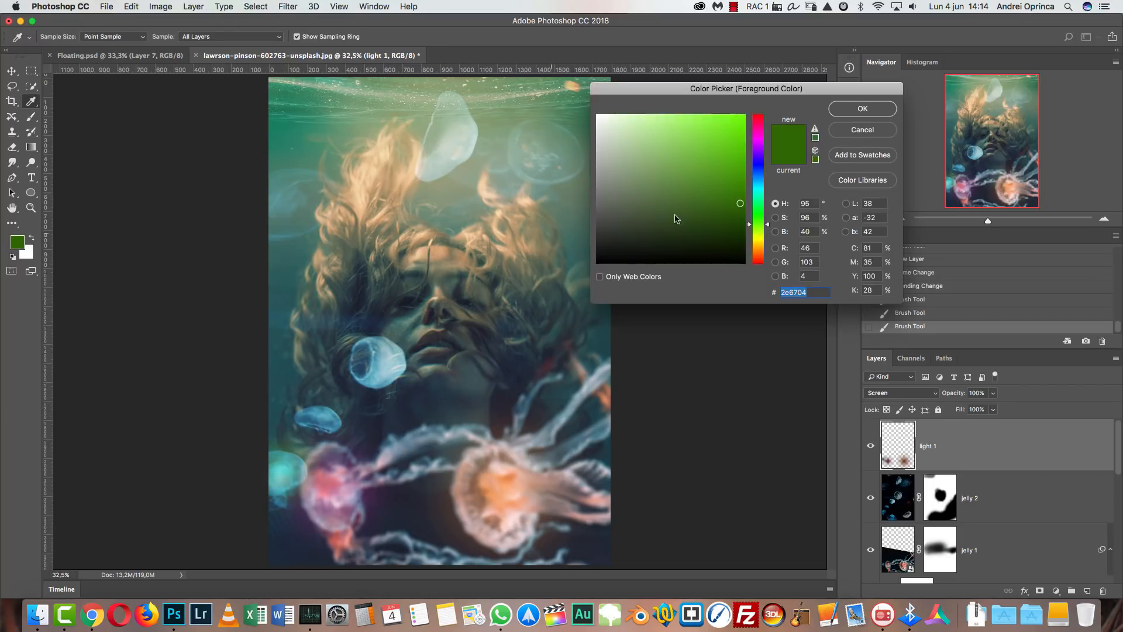
drag(758, 225, 758, 262)
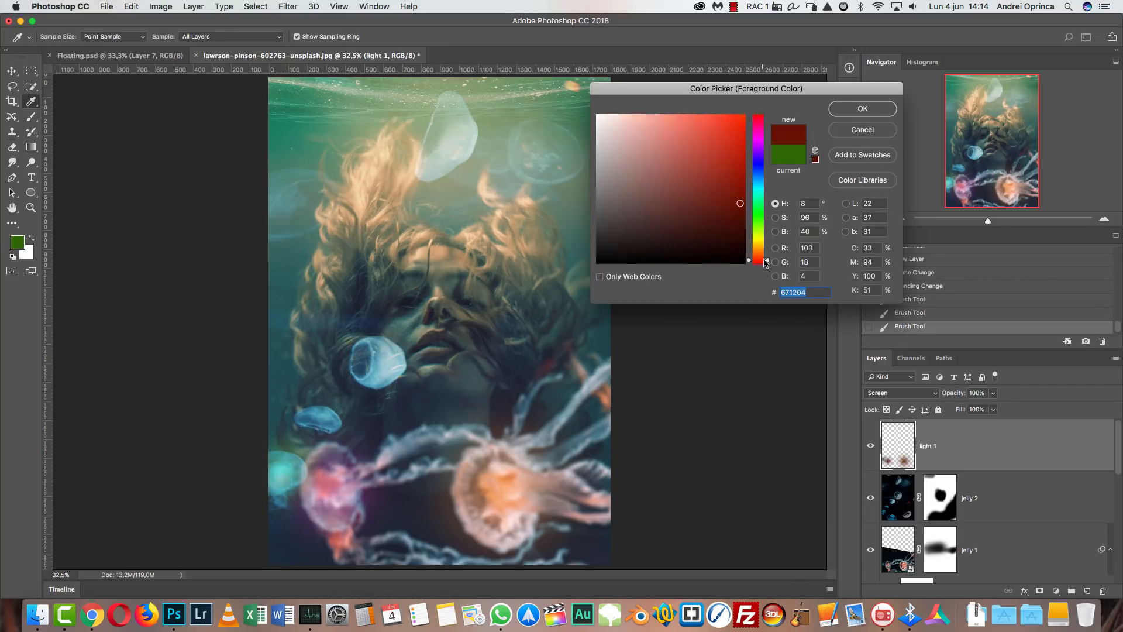
click(863, 109)
key(bracketleft)
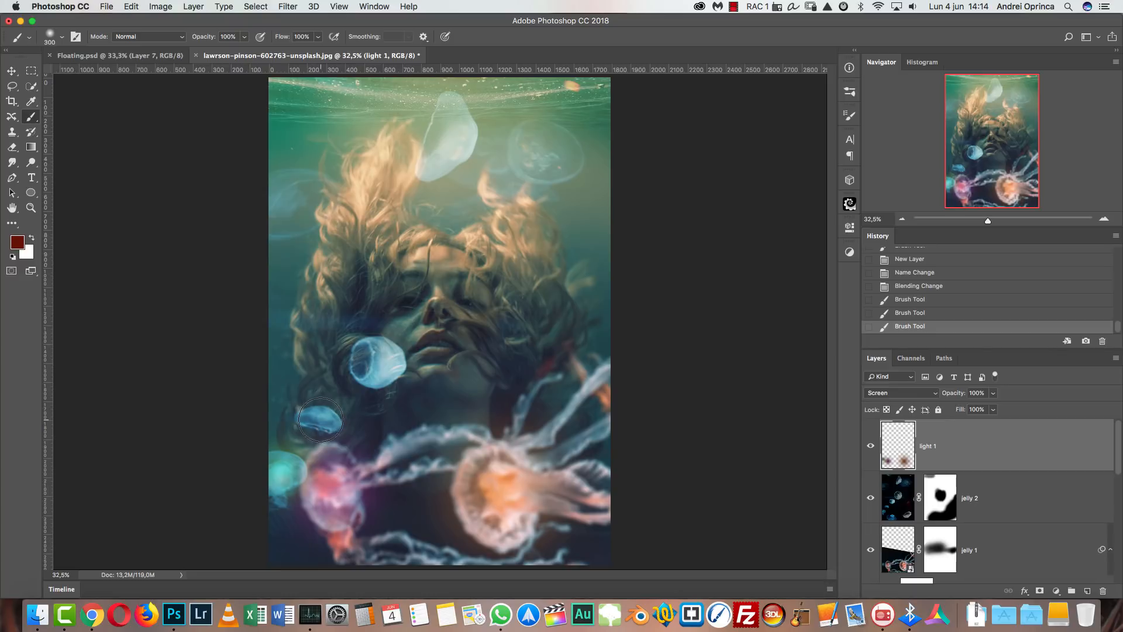
click(319, 420)
click(323, 413)
key(bracketright)
key(bracketright)
- Set the foreground colour to dark blue #044067 and dab a 500 px glow over the blue jellyfish beside the woman's chin
click(17, 242)
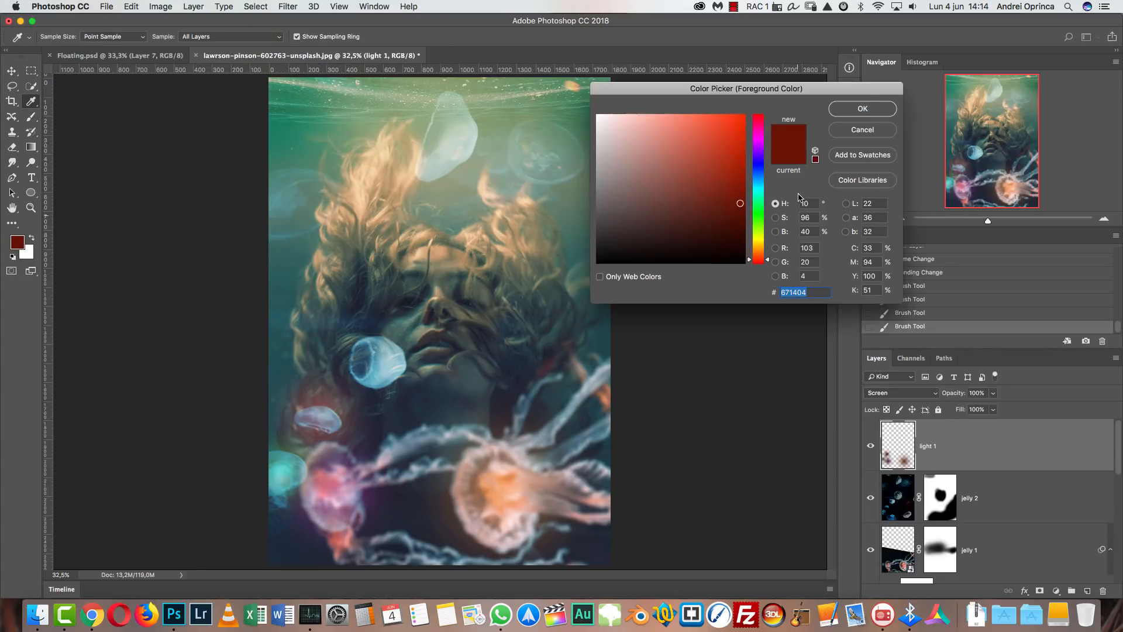
click(756, 186)
click(863, 108)
click(377, 366)
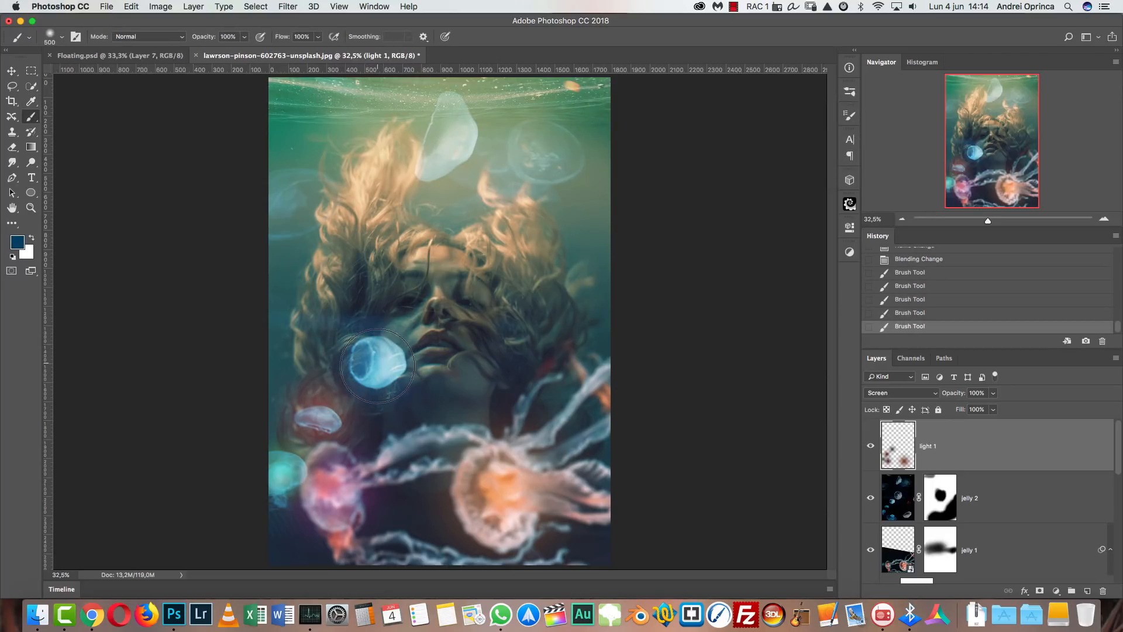
- Try a 700 px dark blue glow dab over the white jellyfish near the water surface and undo it
click(17, 242)
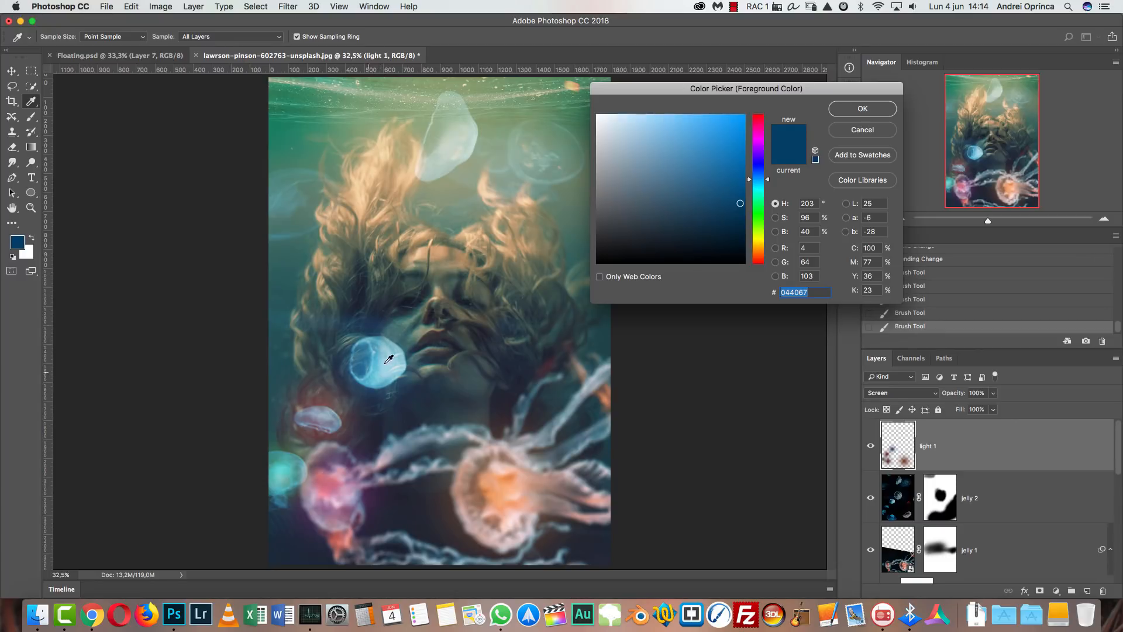
click(863, 109)
click(445, 133)
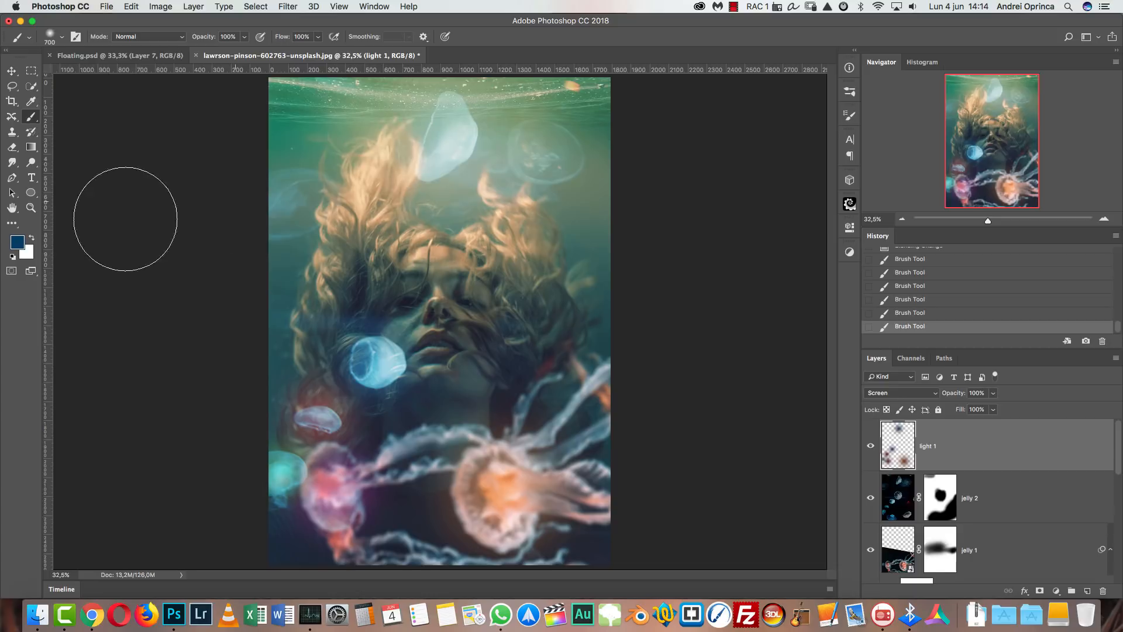
key(ctrl+z)
- Set the foreground colour to brown-orange #673004 and dab a 700 px glow over the white jellyfish near the water surface
click(17, 242)
click(762, 250)
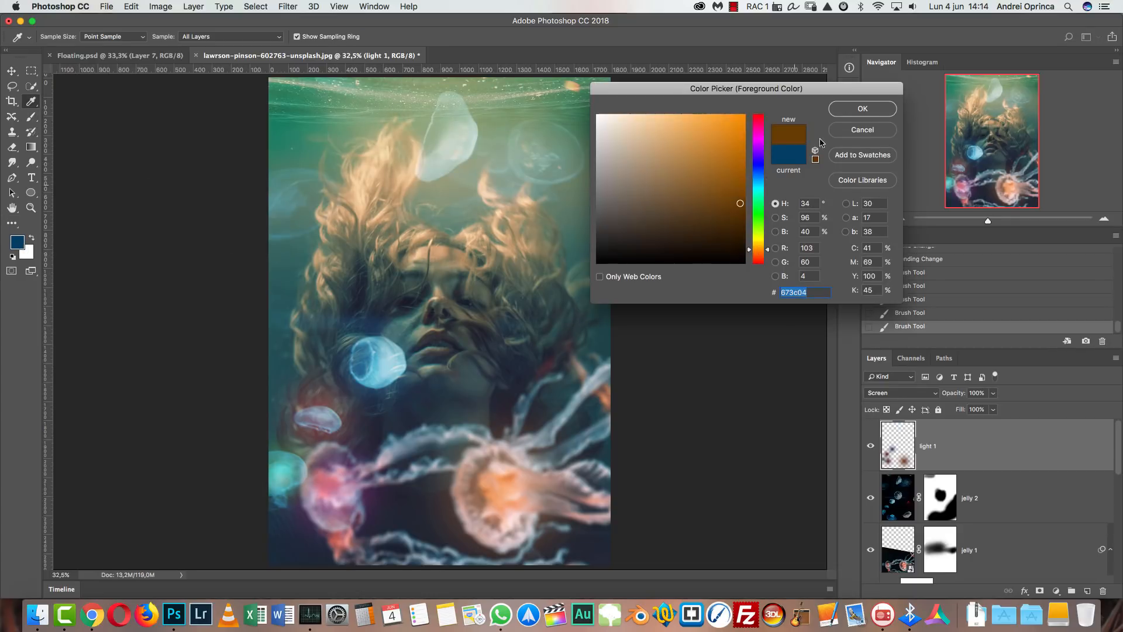
click(762, 148)
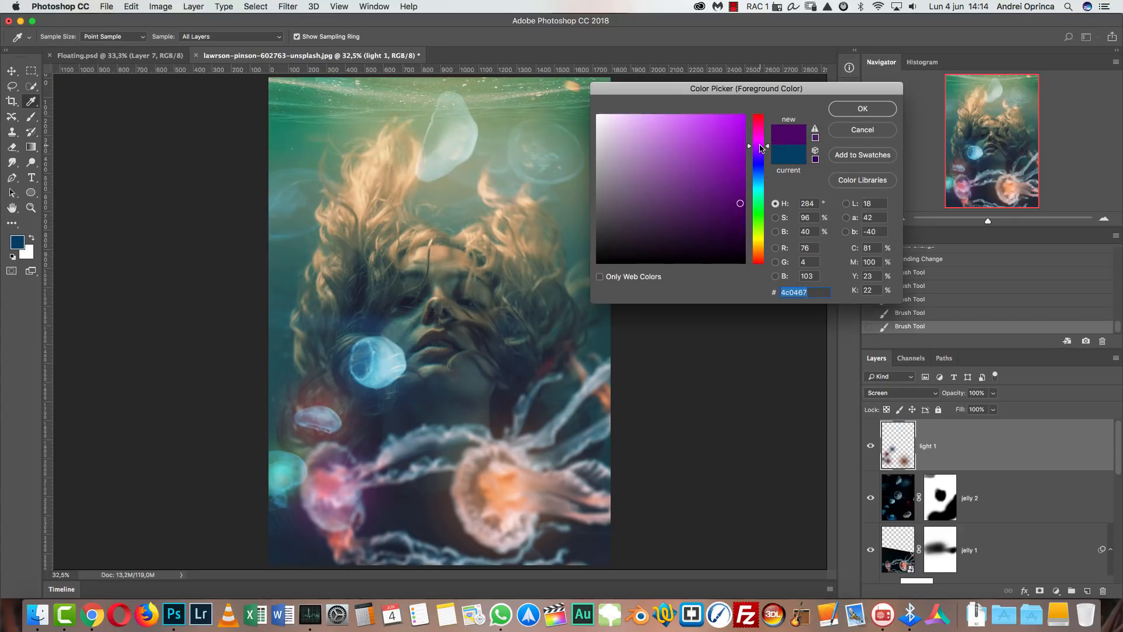
click(759, 255)
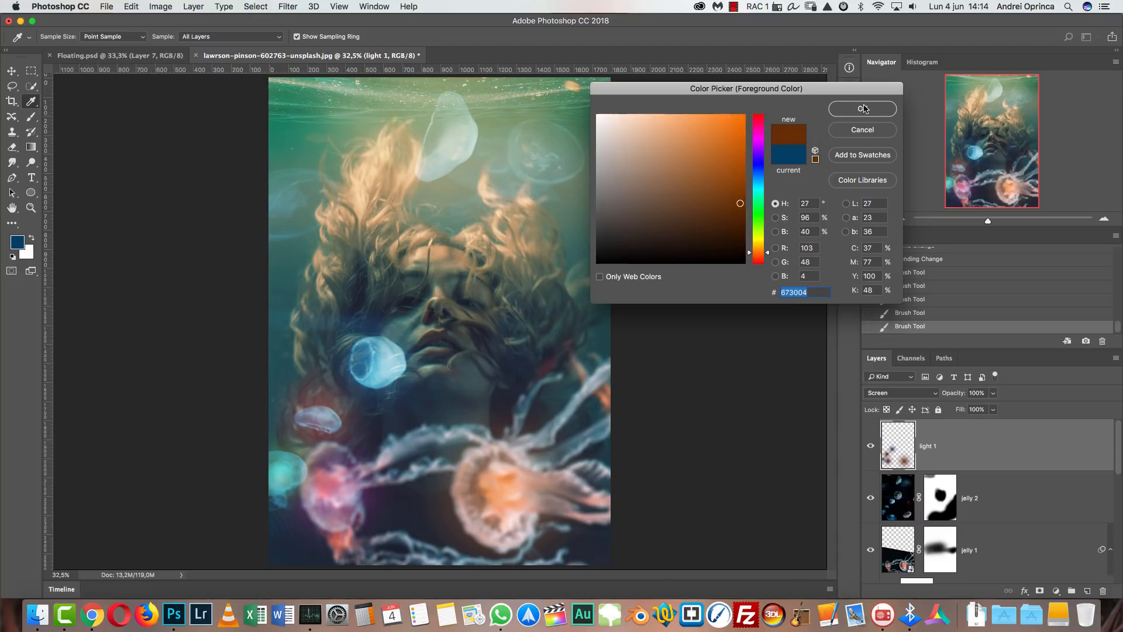
click(864, 109)
click(442, 148)
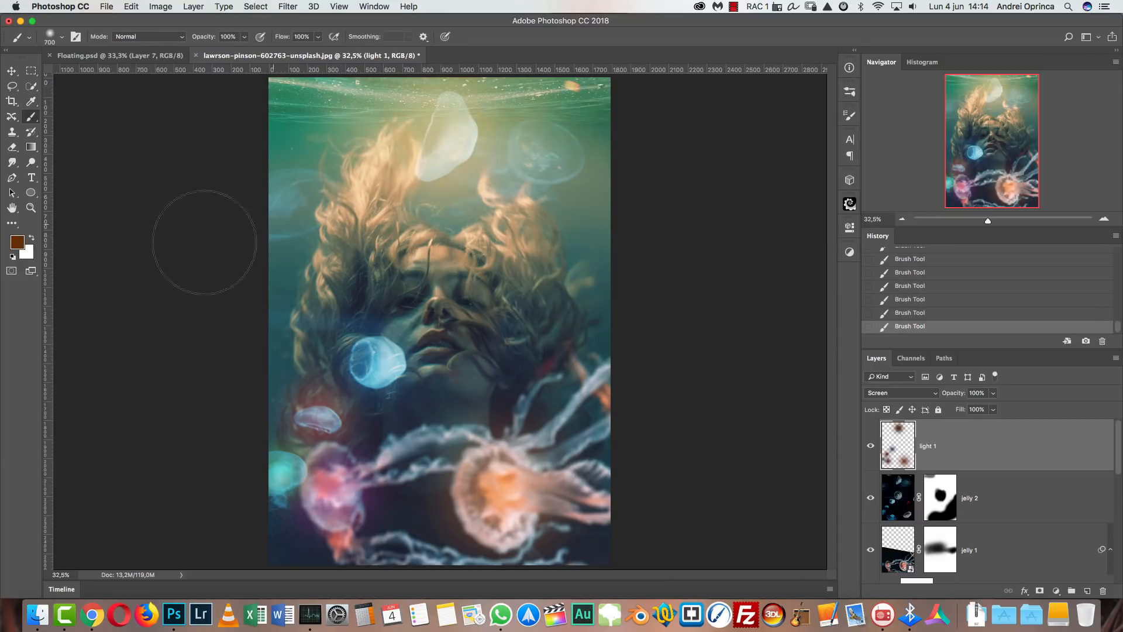
click(17, 242)
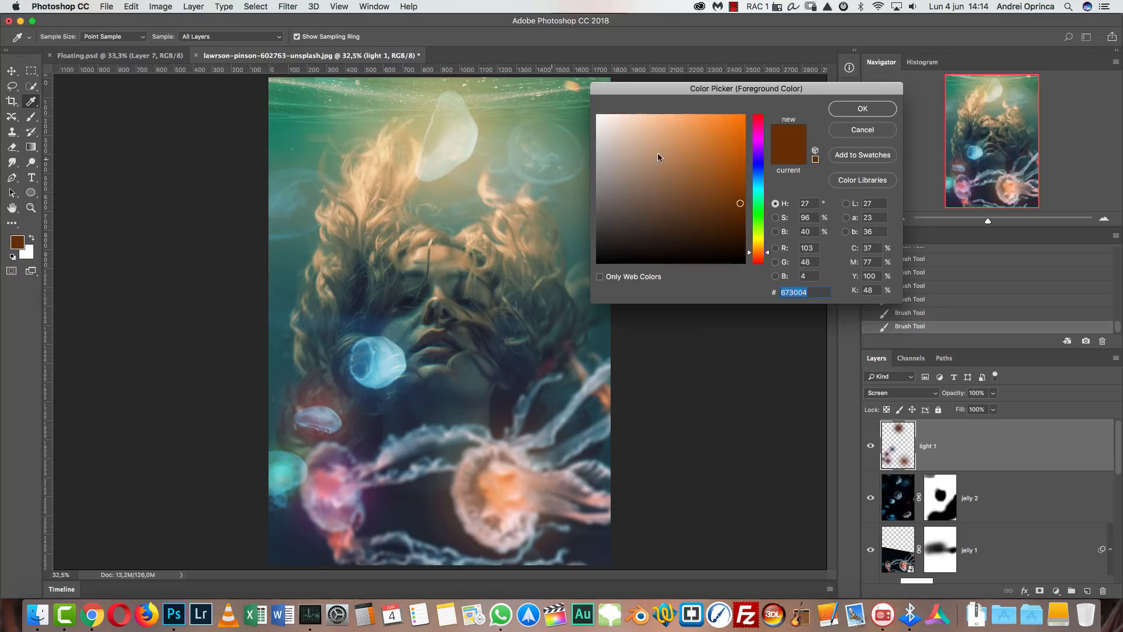
click(851, 133)
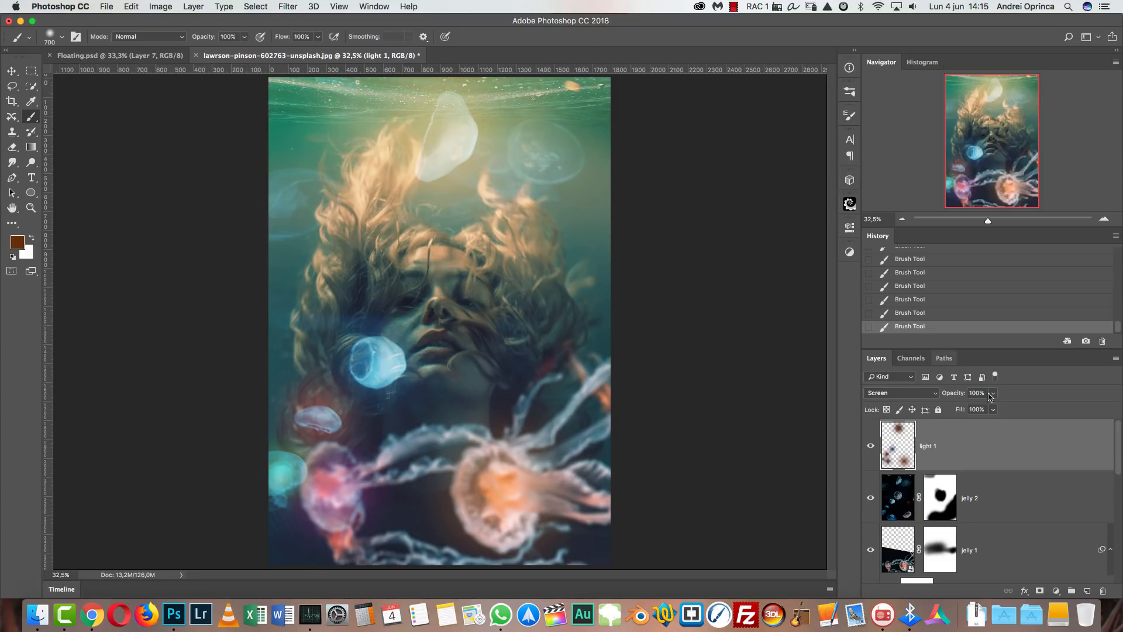
- Add a new layer named "light 2" above light 1 and set its blend mode to Color Dodge
click(1086, 590)
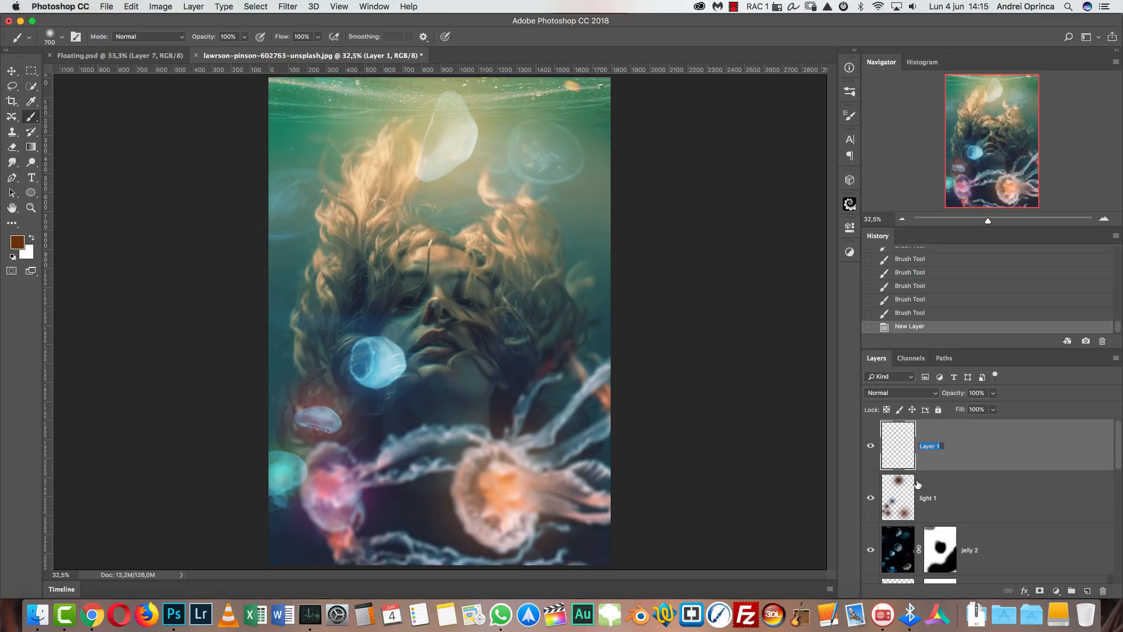
text(light 2)
key(Return)
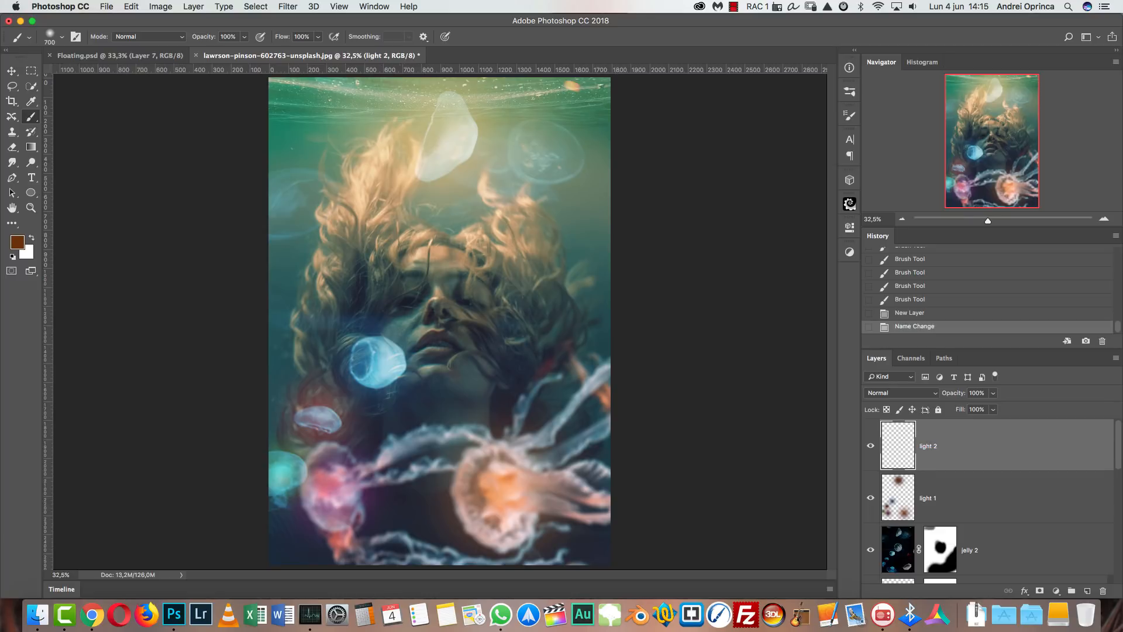
click(906, 394)
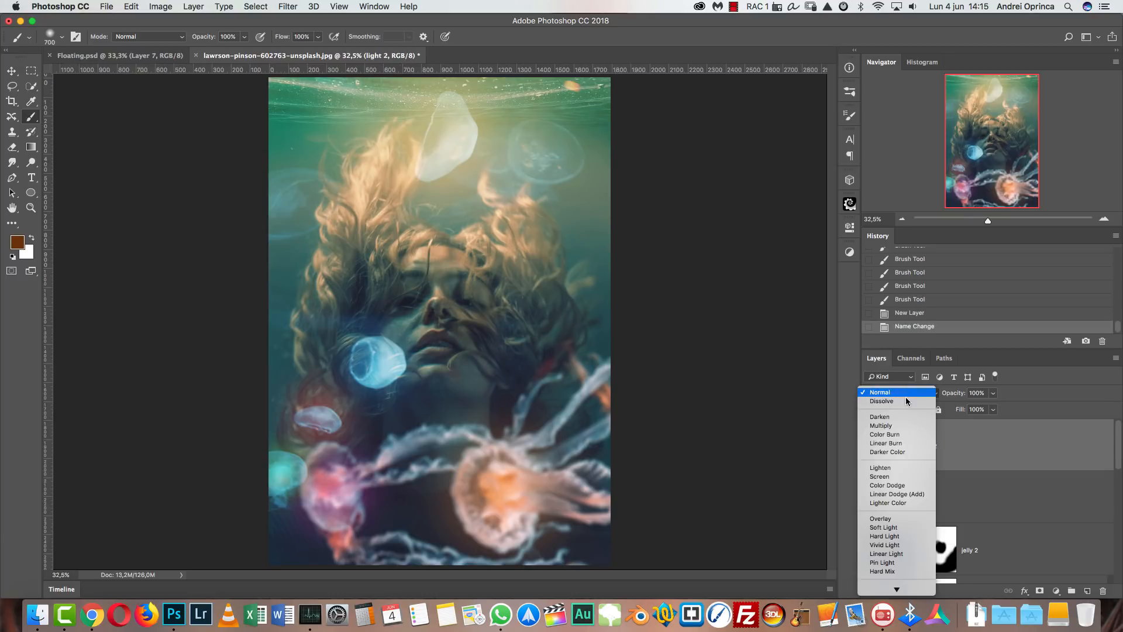
click(890, 489)
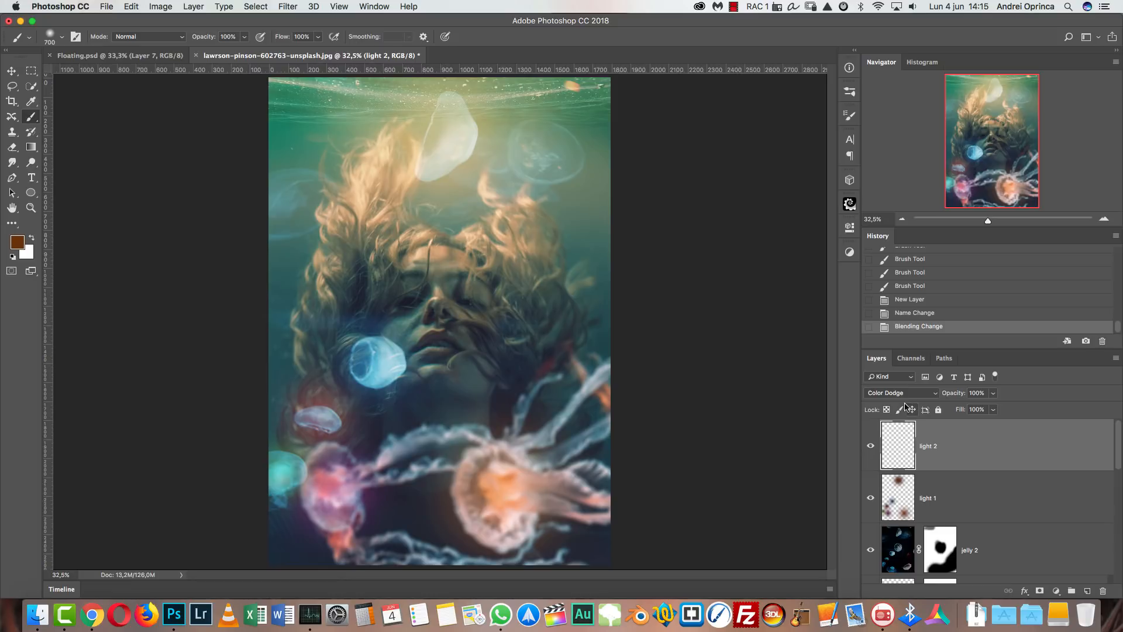
- Set the foreground colour to dark green #295200, with 100% saturation and 32% brightness
click(17, 243)
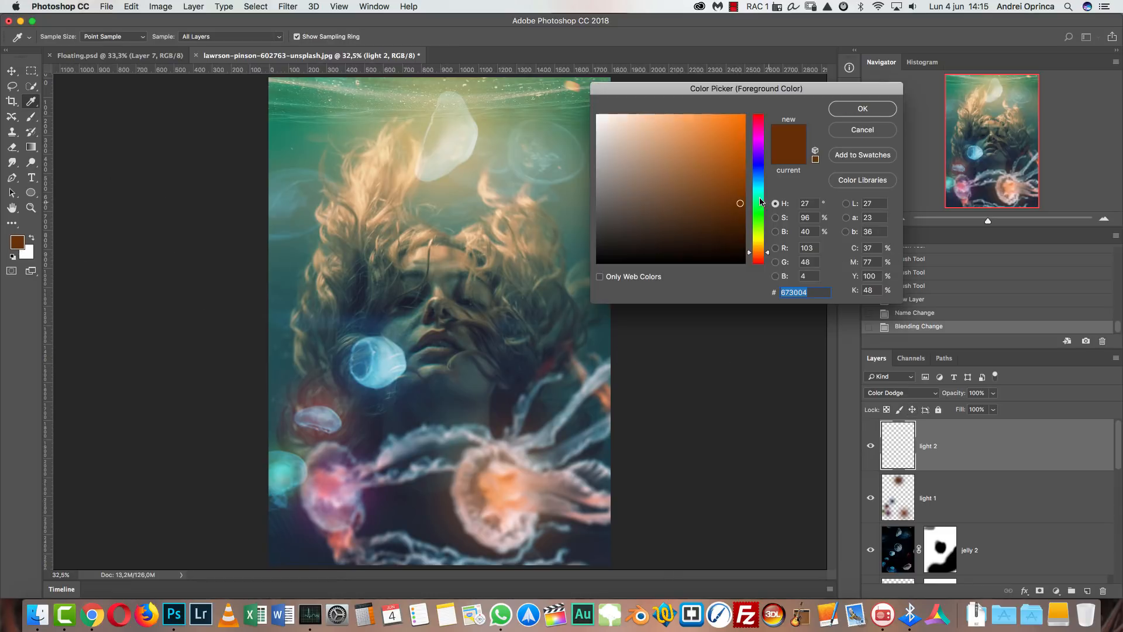
drag(725, 214, 752, 216)
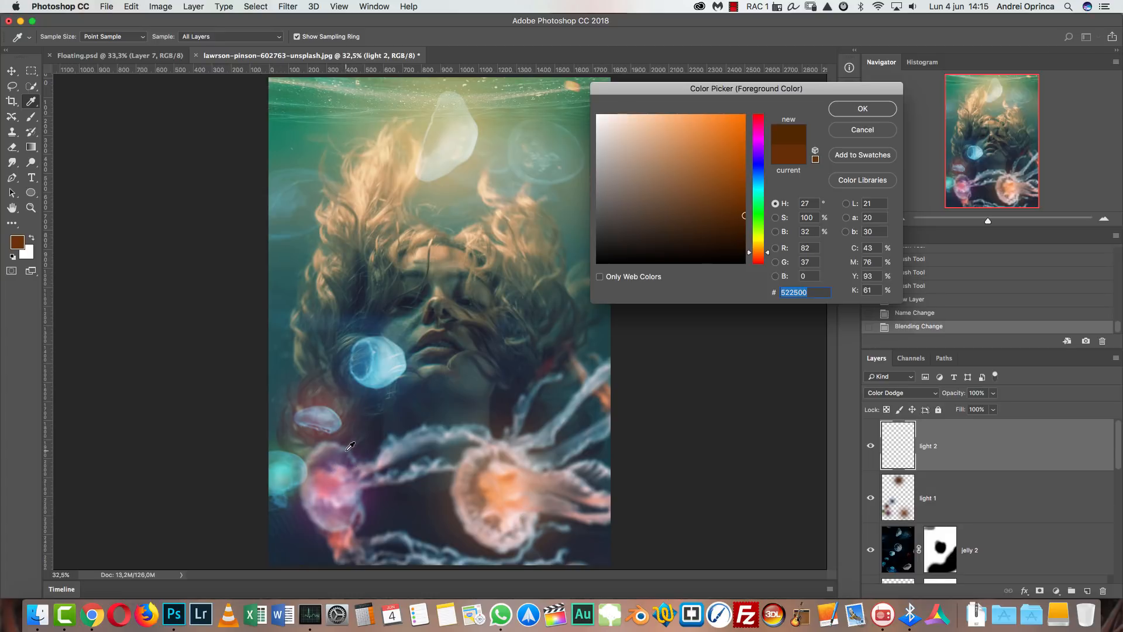
click(759, 182)
click(757, 229)
click(863, 108)
- Try a 700 px dark green dab over the large pink jellyfish on the light 2 layer, reduce the brush to 500 px and undo the dab
key(b)
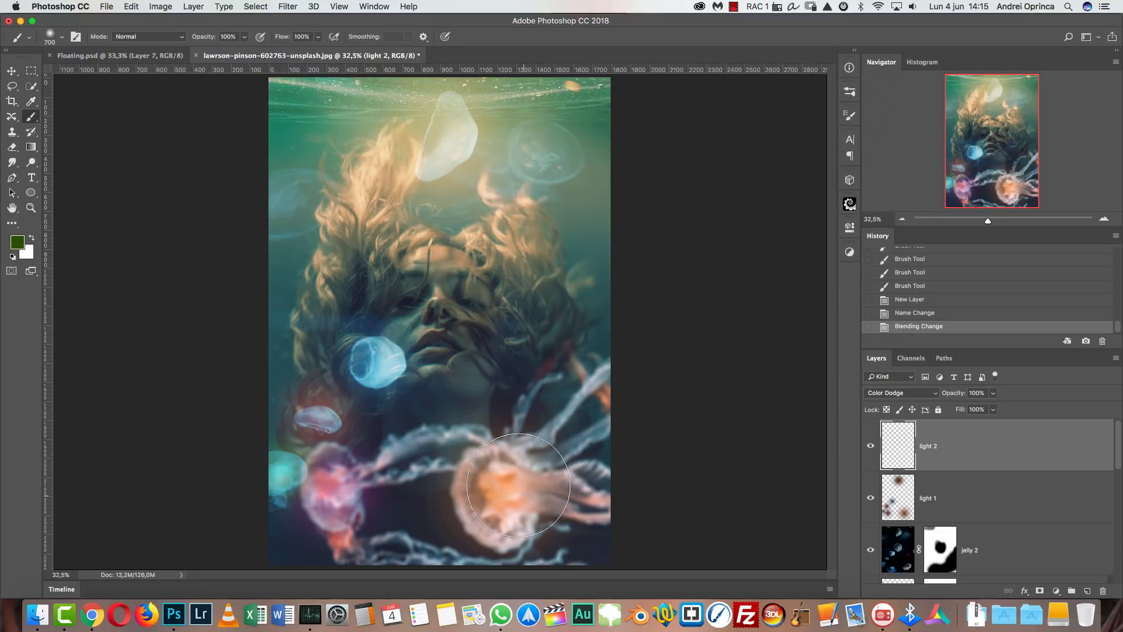
click(502, 480)
key(bracketleft)
key(bracketleft)
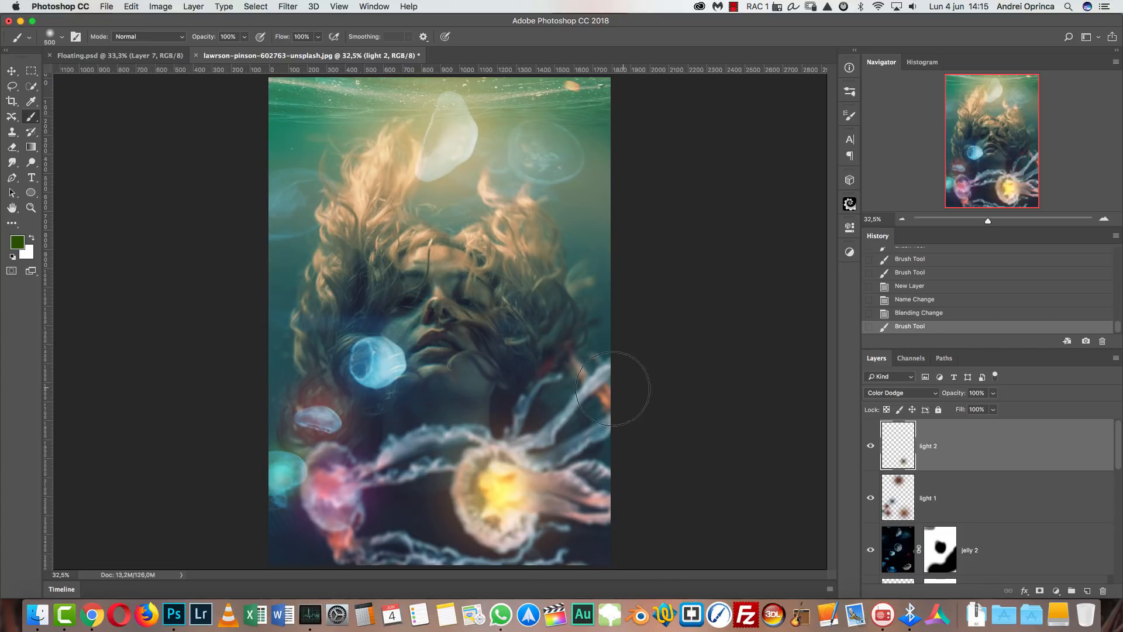
key(super+z)
- Set the foreground colour to dark purple #300052 and dab a 500 px glow over the large pink jellyfish on light 2
click(17, 241)
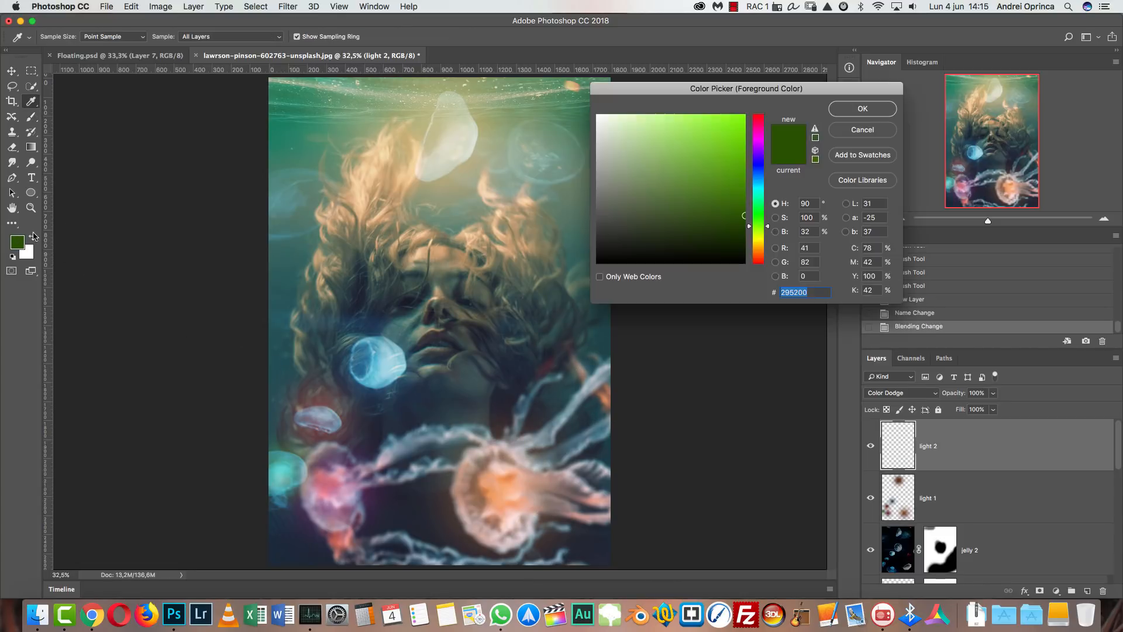
drag(758, 122, 764, 155)
click(863, 109)
click(503, 479)
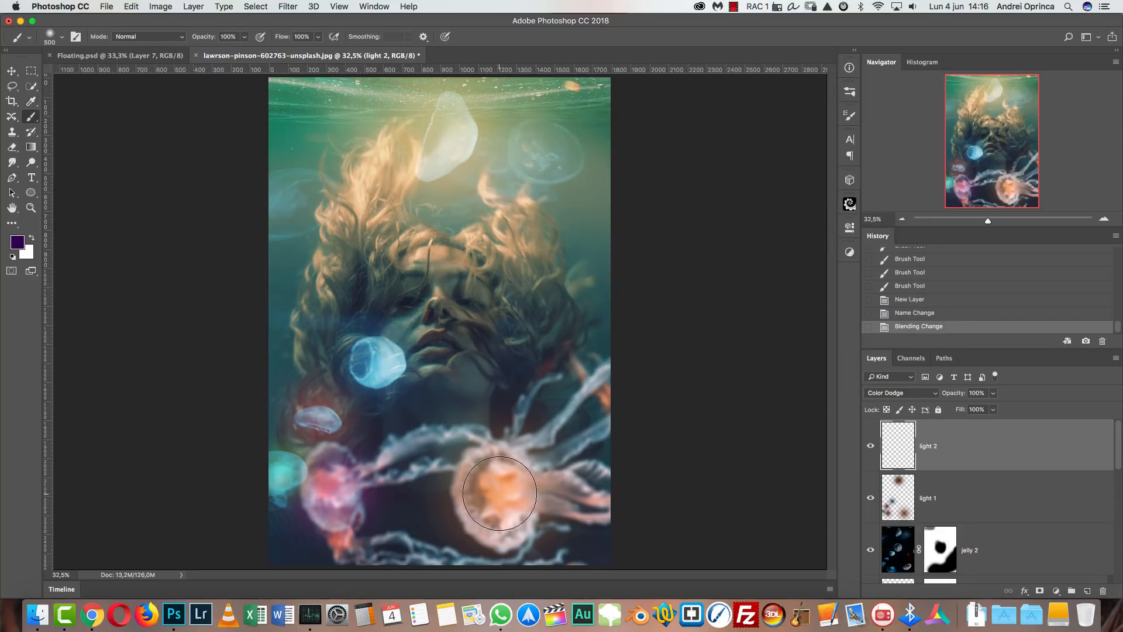
- Set the foreground colour to dark pink #520025 and dab two glows over the centre of the large pink jellyfish on light 2
click(17, 238)
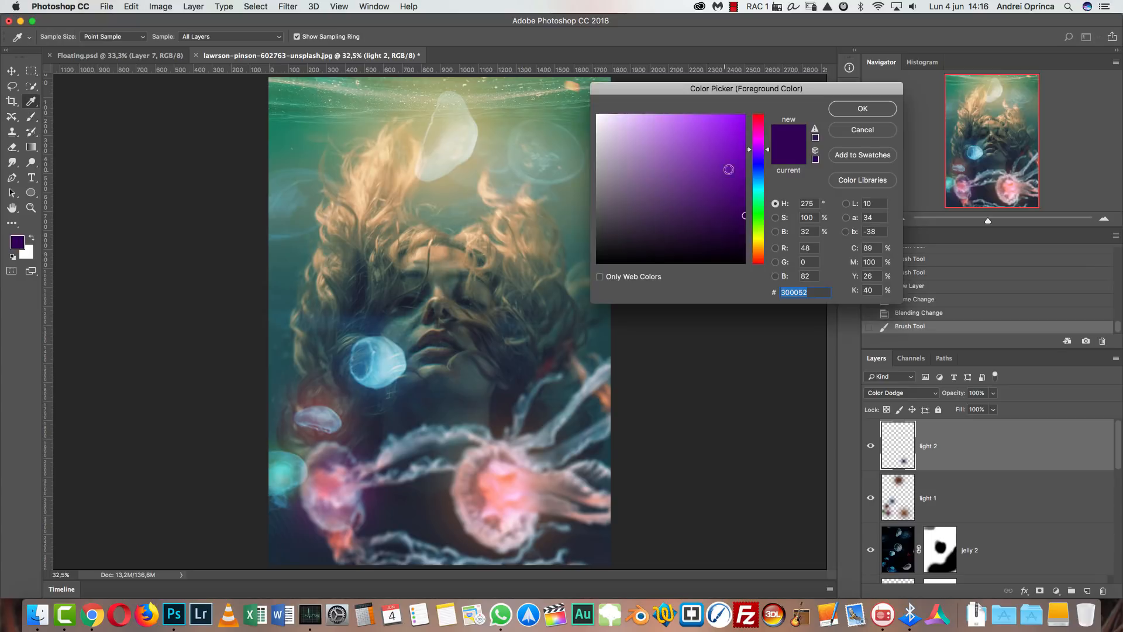
drag(761, 138, 759, 125)
click(853, 112)
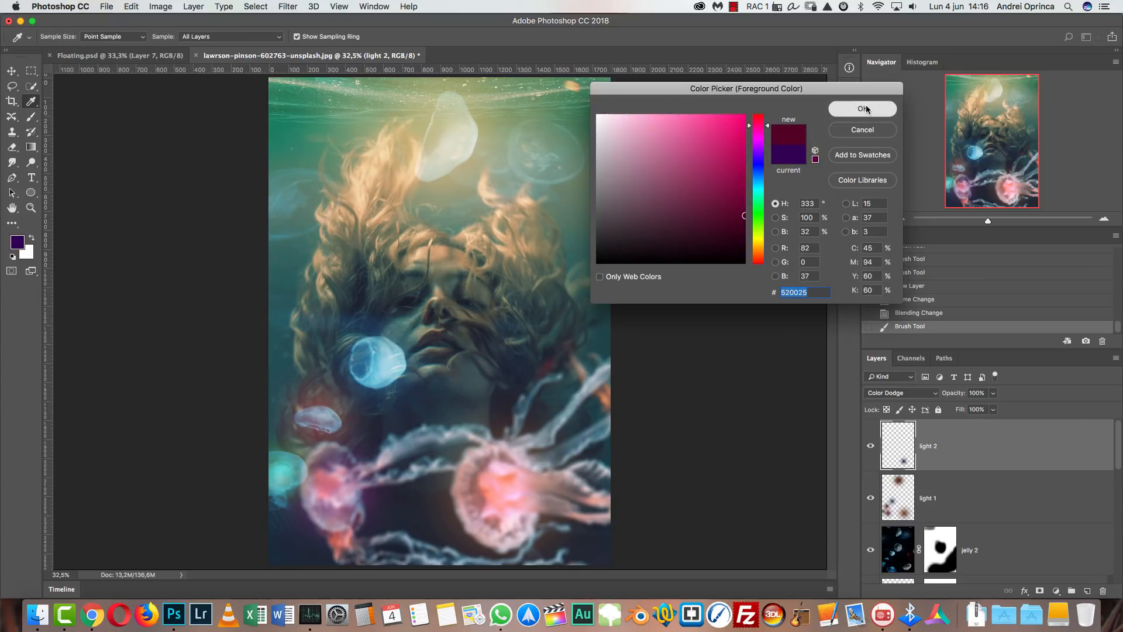
click(502, 497)
key(bracketright)
key(bracketright)
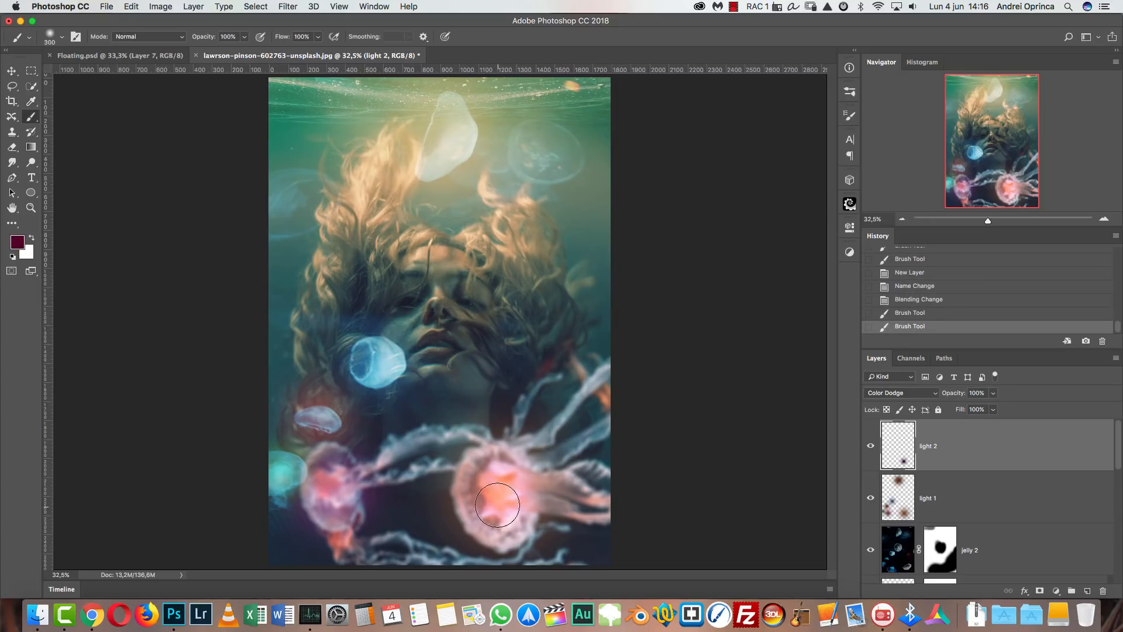
click(498, 502)
- Brighten the foreground colour to a less saturated magenta-pink and dab a 300 px highlight on the large pink jellyfish's centre
click(19, 246)
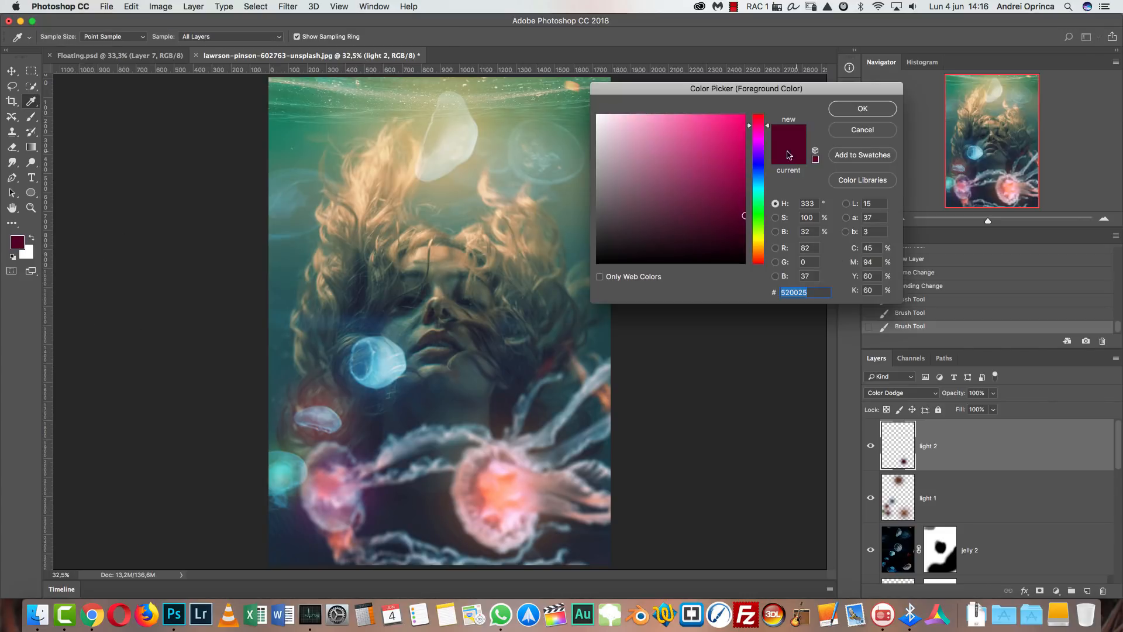
click(731, 188)
click(853, 112)
key(bracketleft)
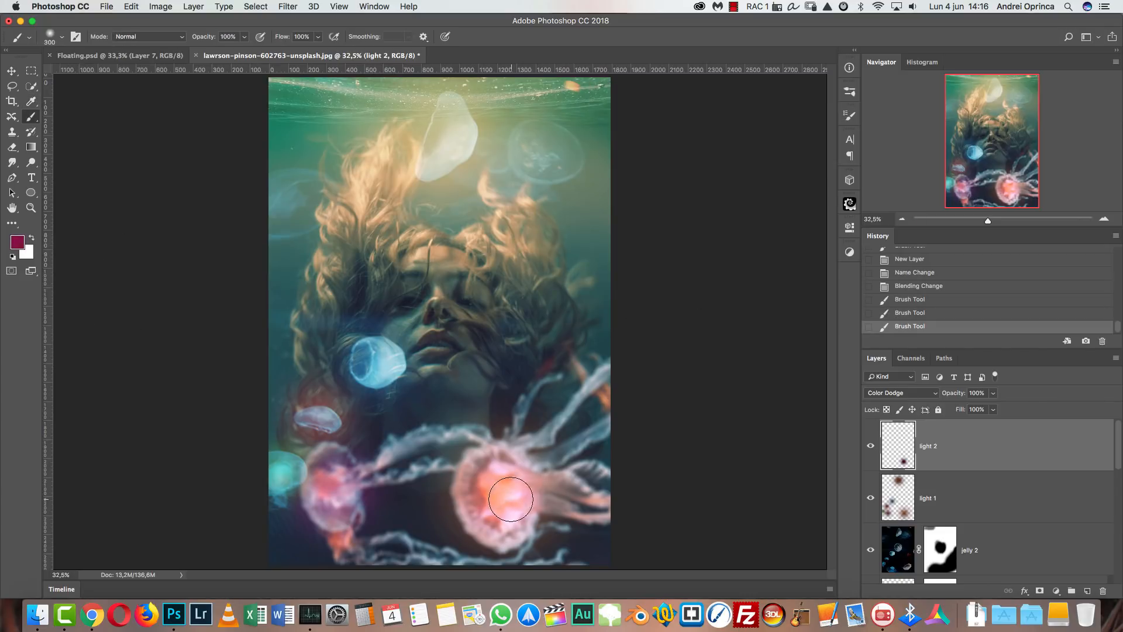
click(516, 492)
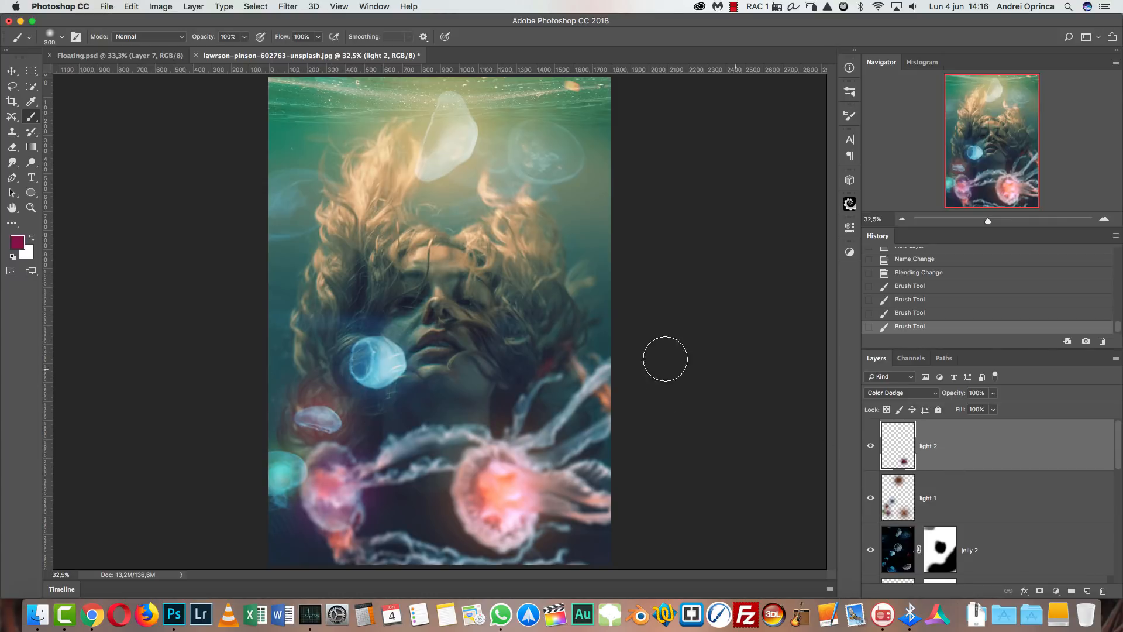
- Try a teal #128286 foreground colour, replace it with orange #9a5b00 and test a 300 px dab on the small teal jellyfish
click(19, 245)
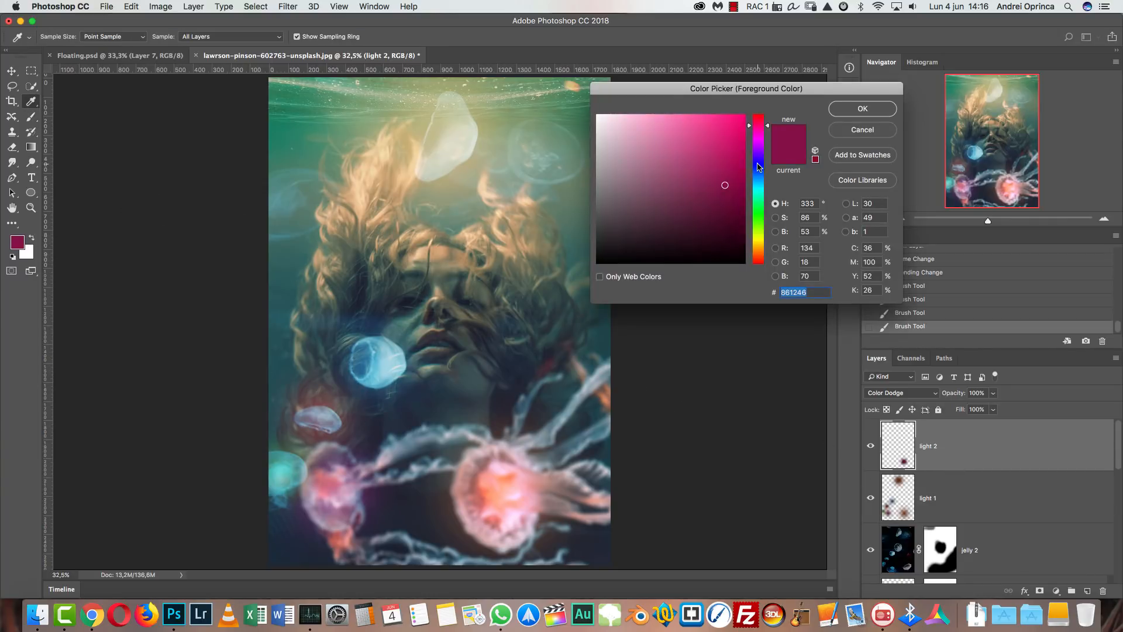
click(756, 189)
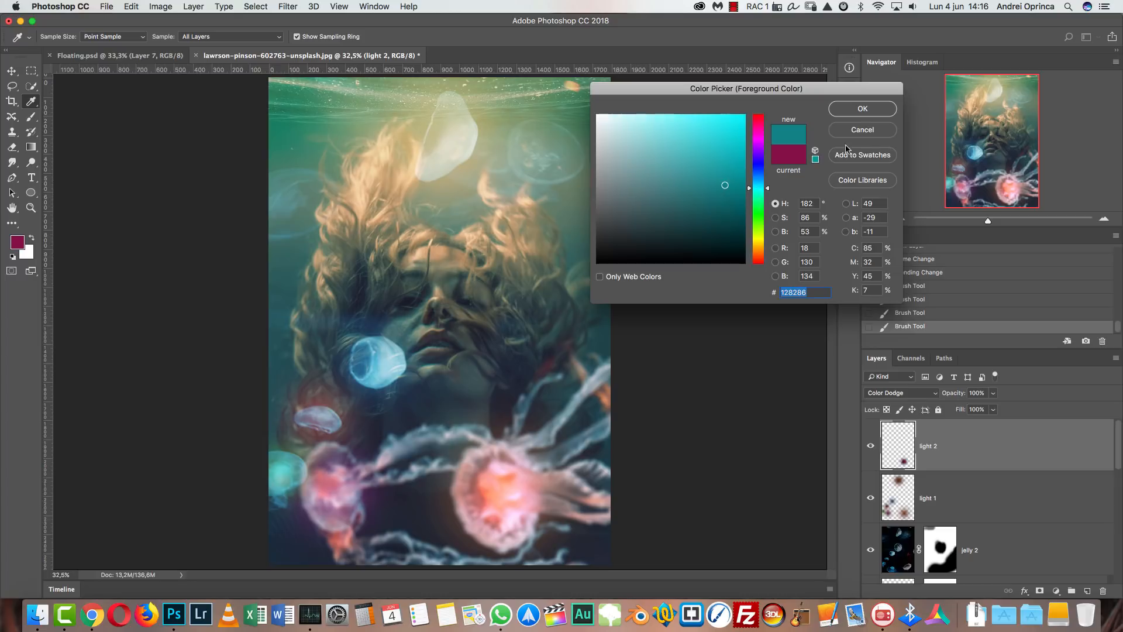
click(866, 114)
click(16, 239)
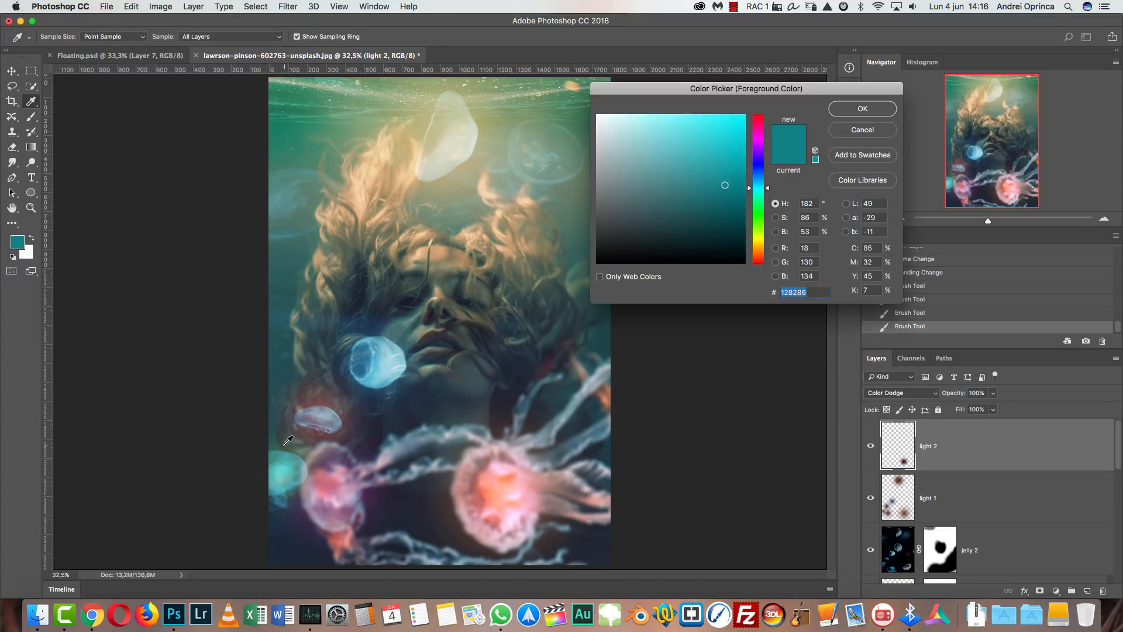
click(758, 249)
drag(731, 172, 746, 174)
click(867, 115)
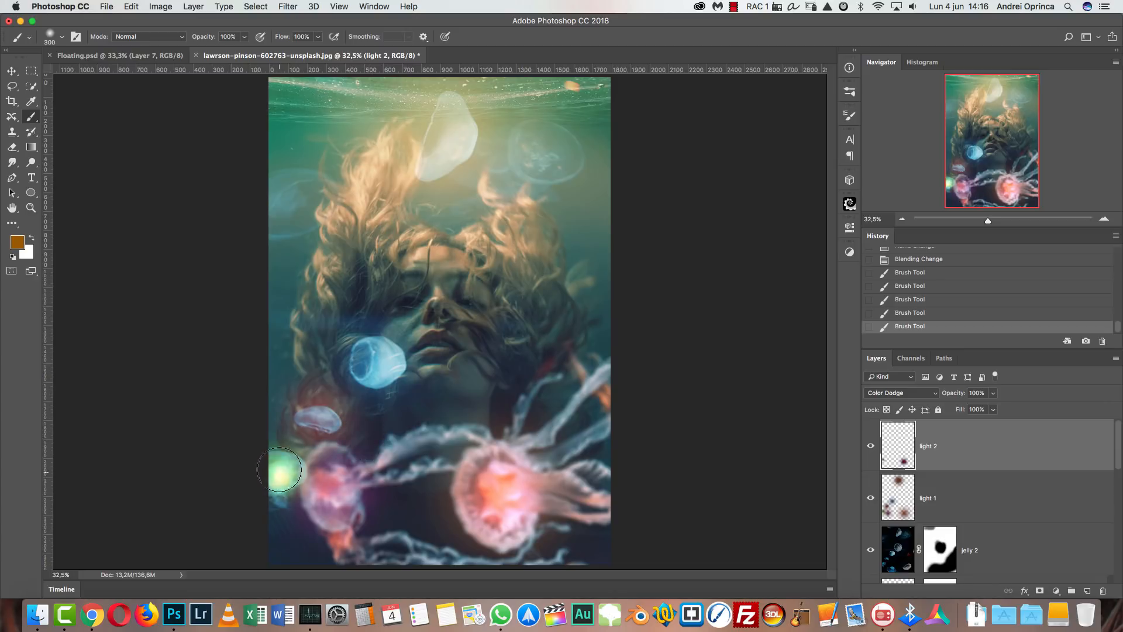
- Darken the orange foreground colour to brown and dab a glow over the small teal jellyfish at the picture's edge on light 2
click(16, 240)
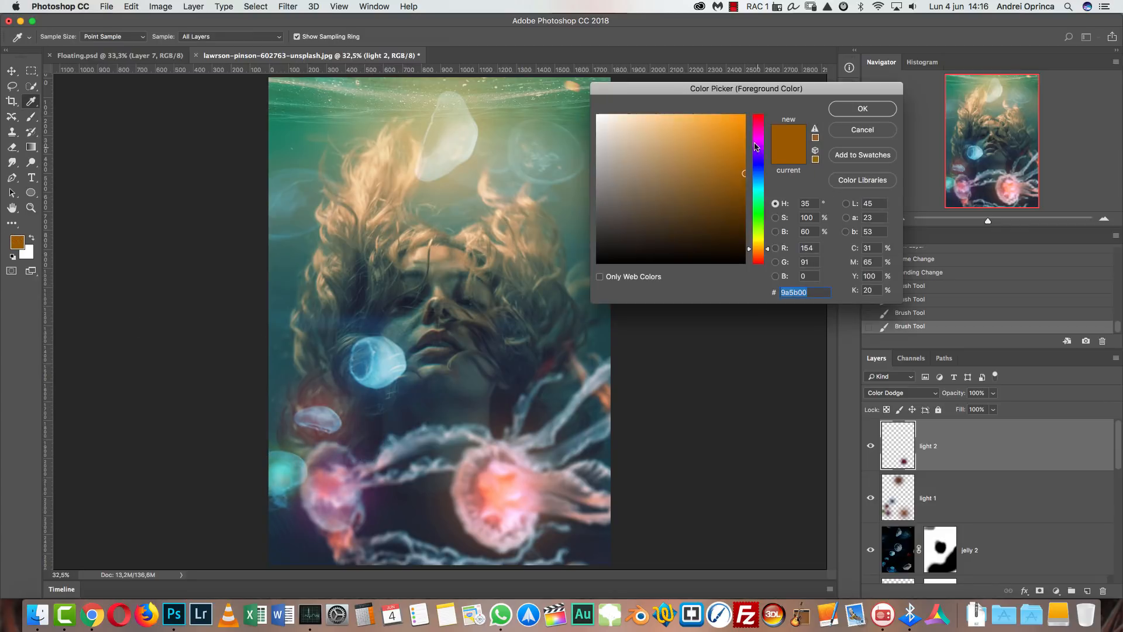
click(733, 198)
drag(732, 199, 751, 202)
click(862, 109)
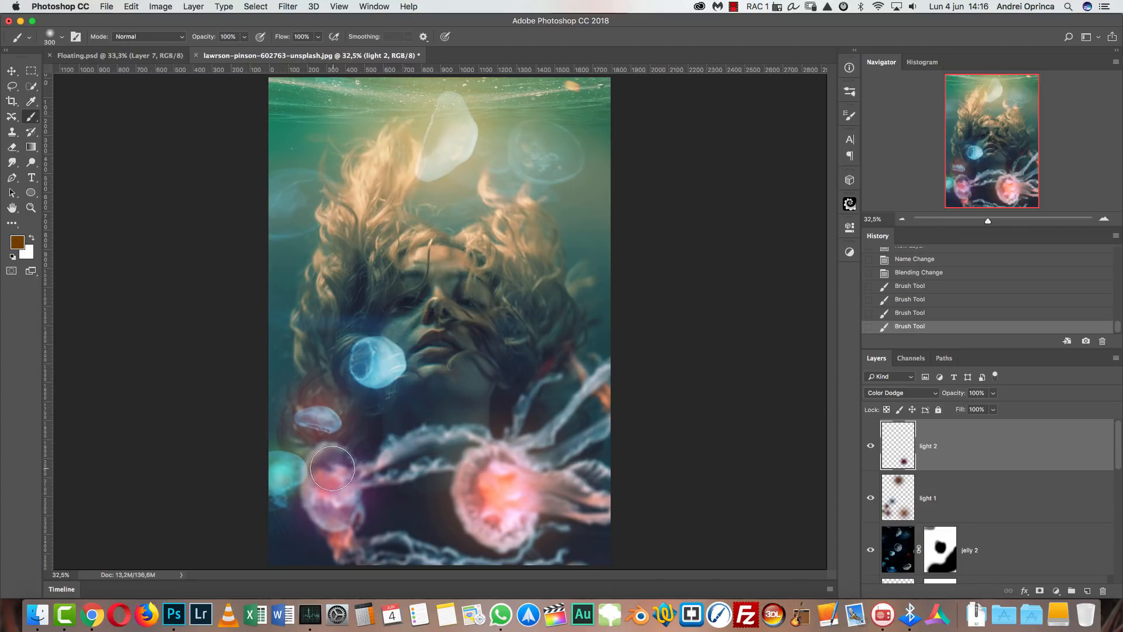
click(290, 471)
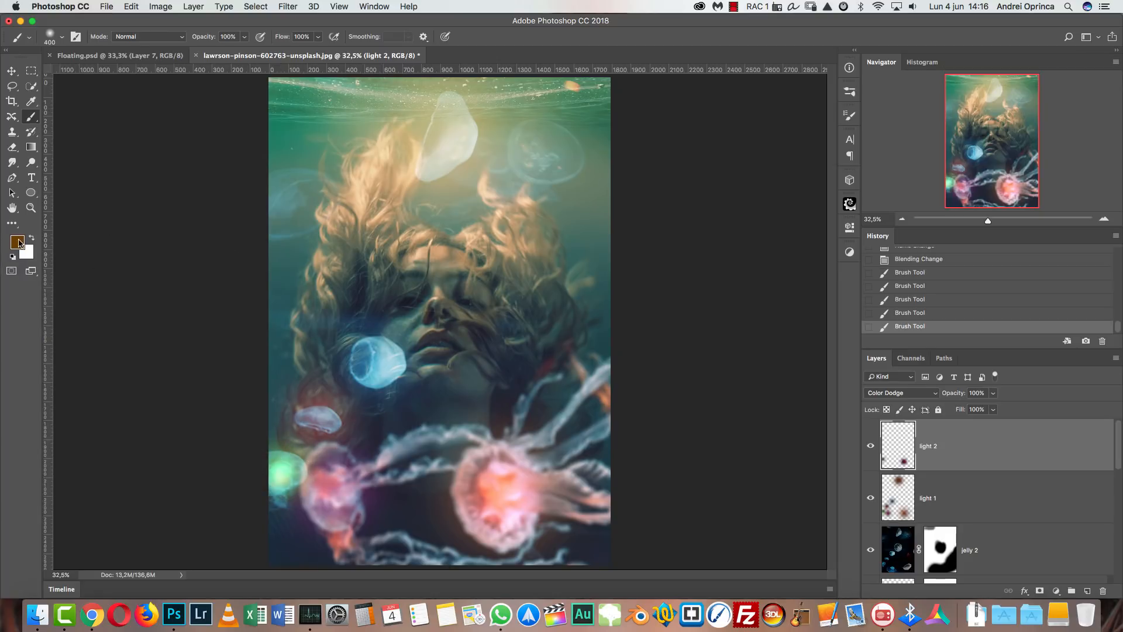
- Set the foreground colour to dark magenta #6b0058 and dab a 400 px glow over the smaller pink jellyfish on light 2
click(17, 241)
click(759, 135)
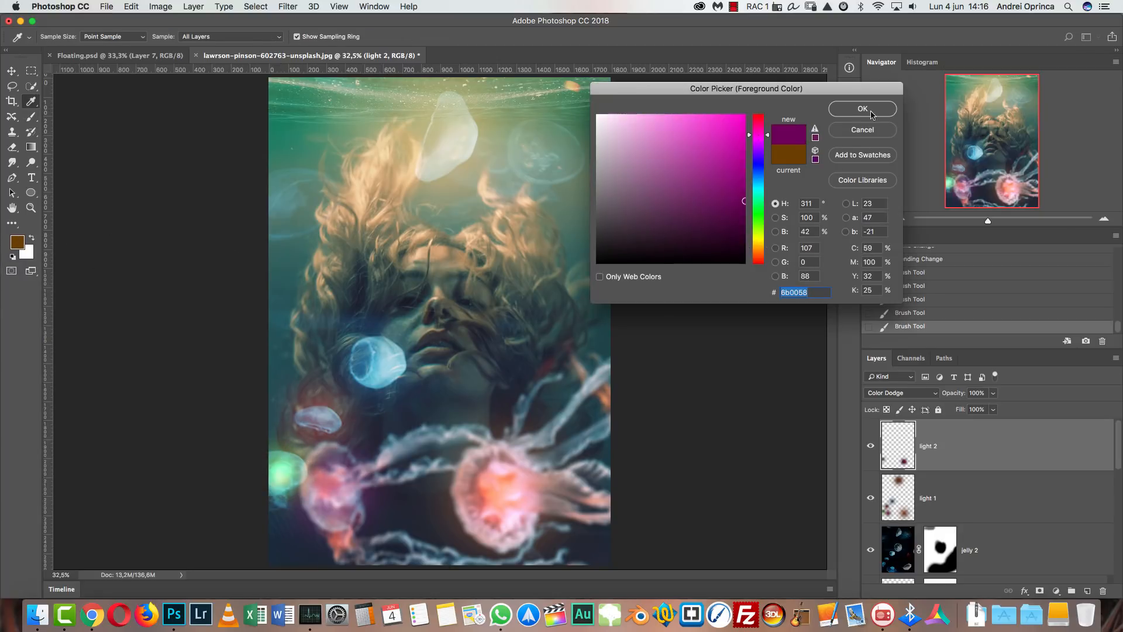
click(862, 109)
click(330, 494)
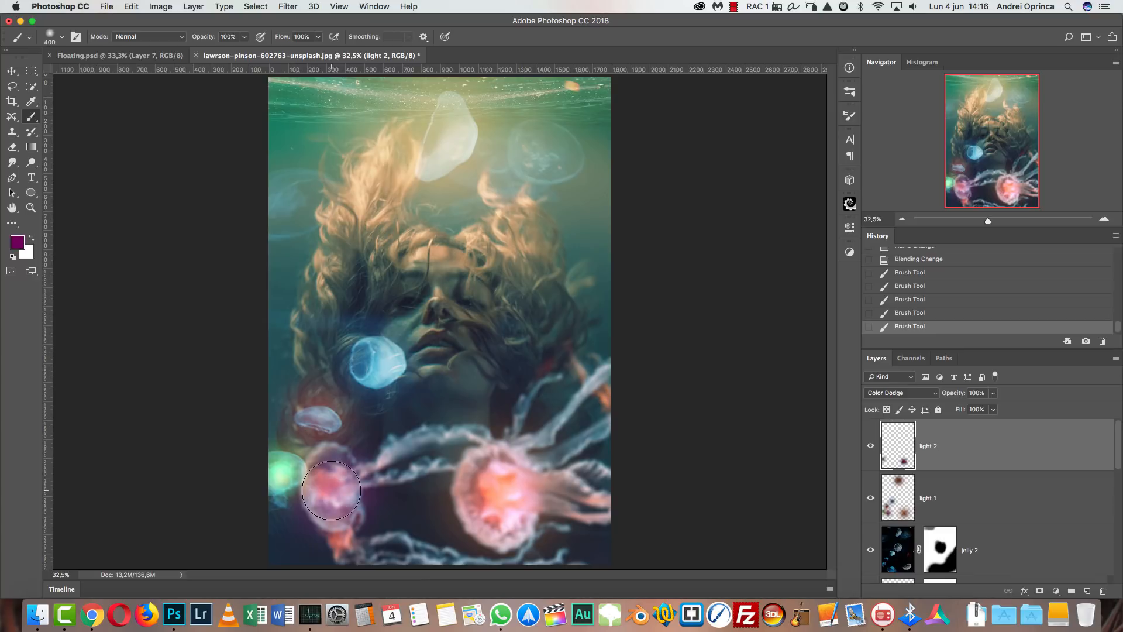
click(330, 494)
- Set the foreground colour to orange #9b5800 and dab a 300 px highlight on the smaller pink jellyfish's centre
click(17, 241)
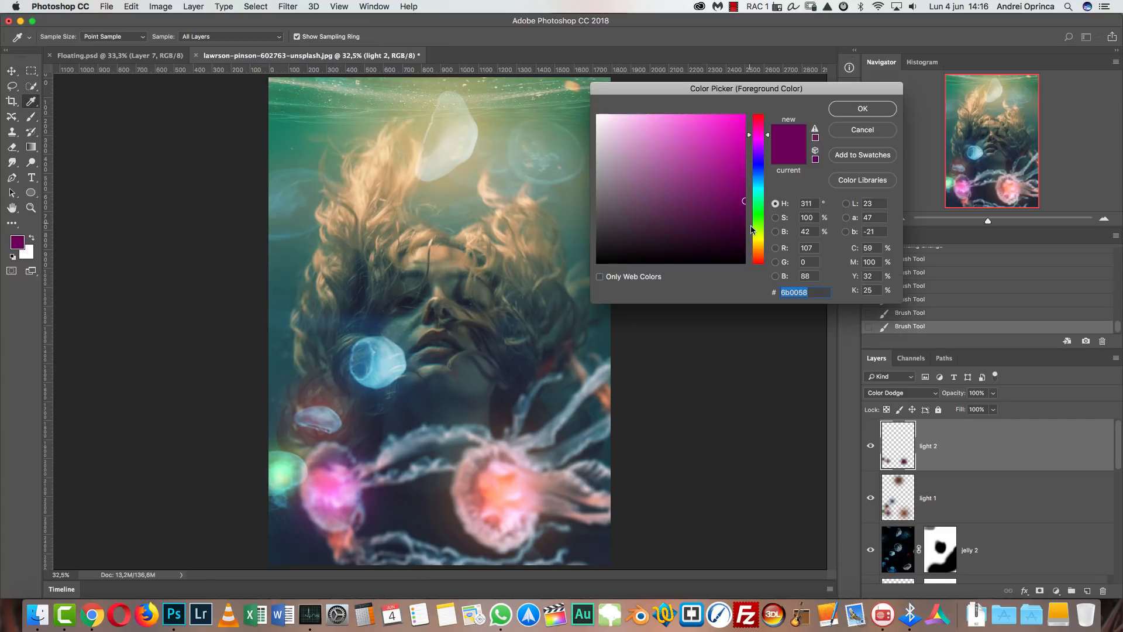
click(758, 249)
click(740, 121)
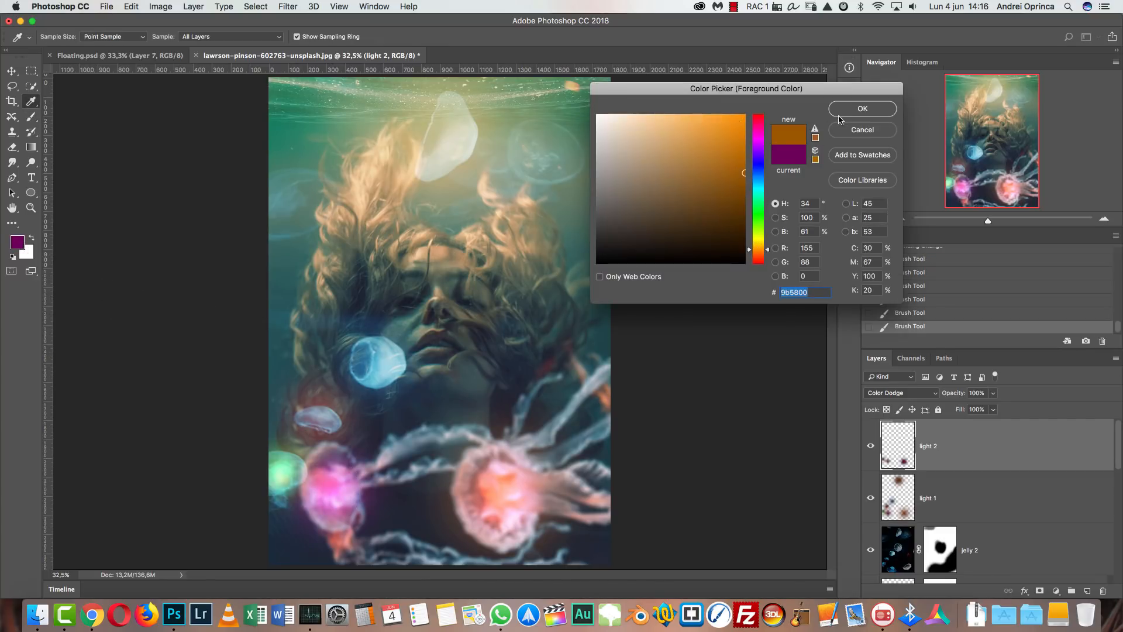
click(862, 108)
click(332, 491)
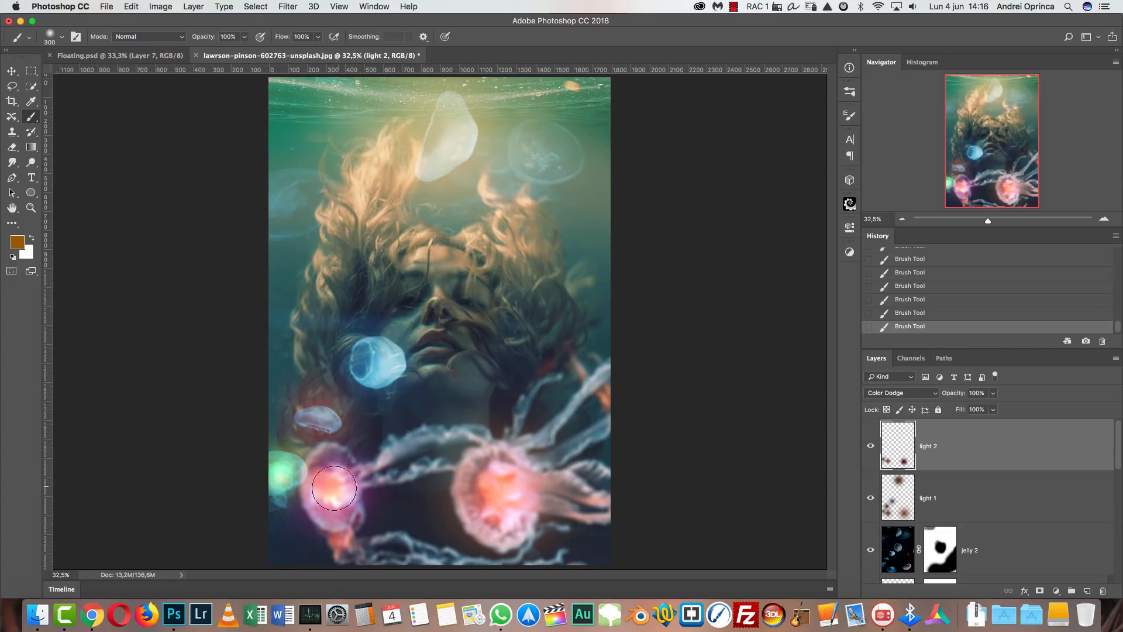
click(331, 492)
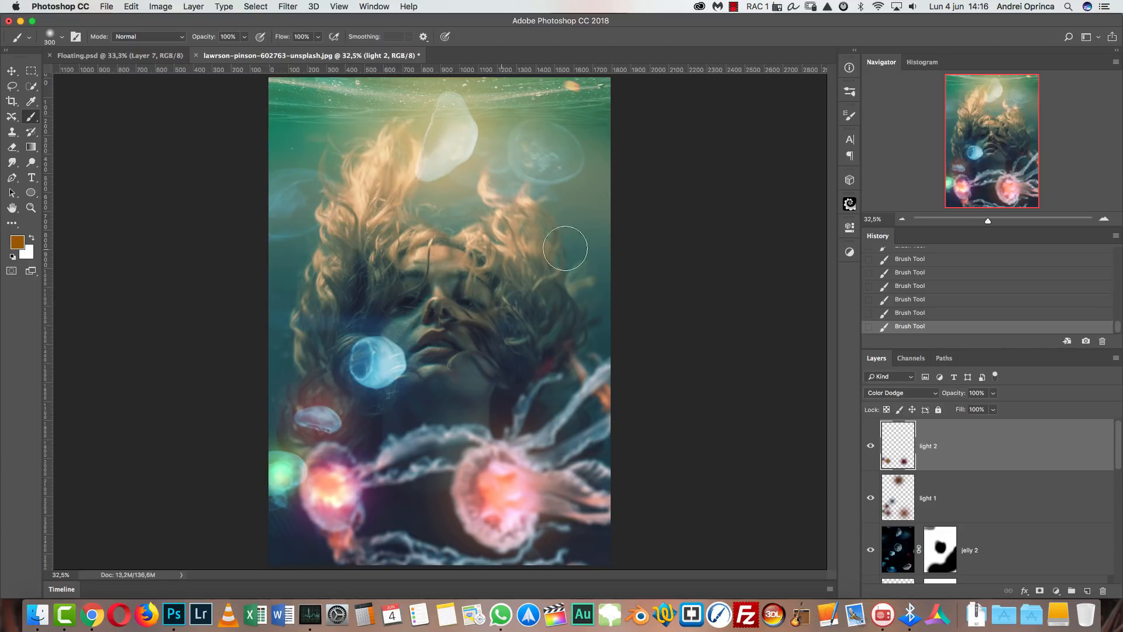
- Try an olive yellow #9b9600 glow over the blue jellyfish beside the chin, including a 500 px dab, and undo it
click(18, 243)
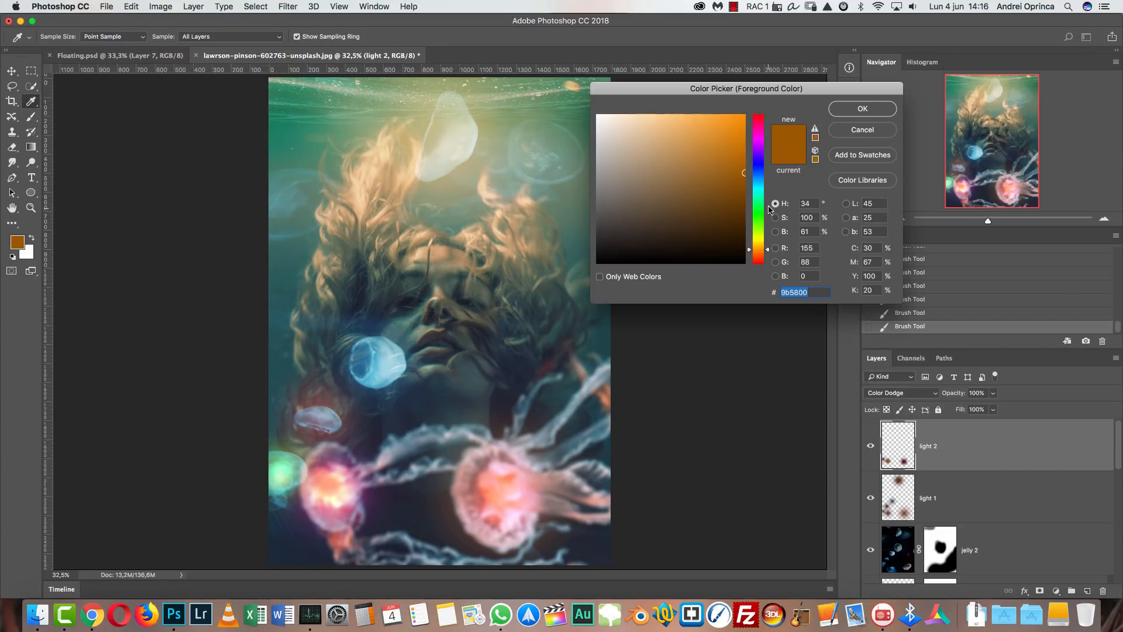
click(764, 239)
click(860, 110)
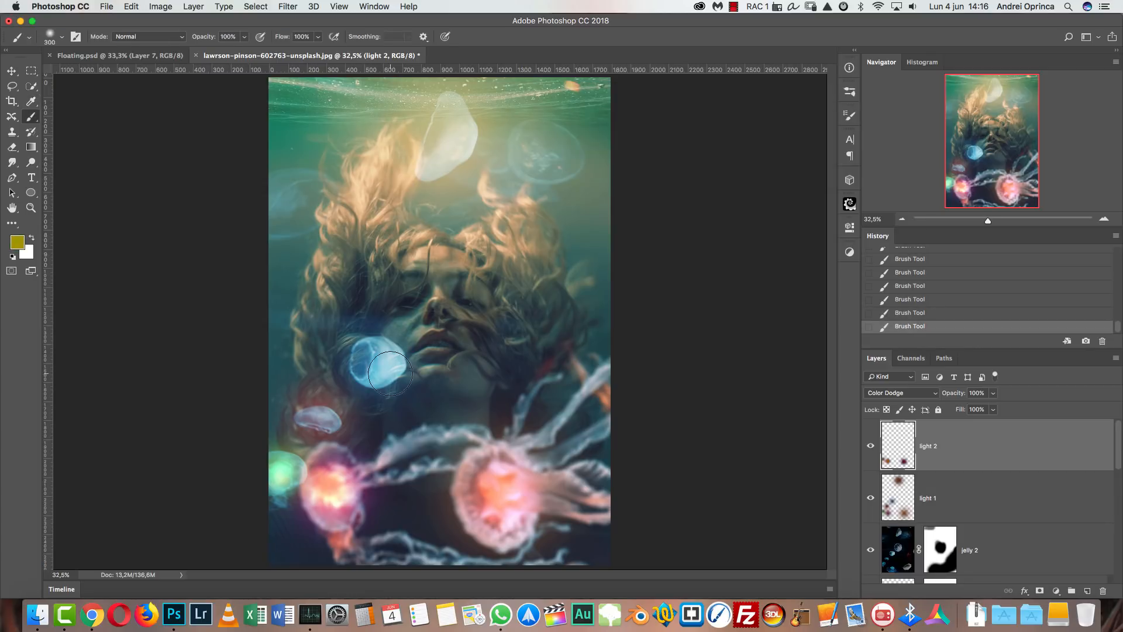
click(380, 356)
key(ctrl+z)
click(381, 355)
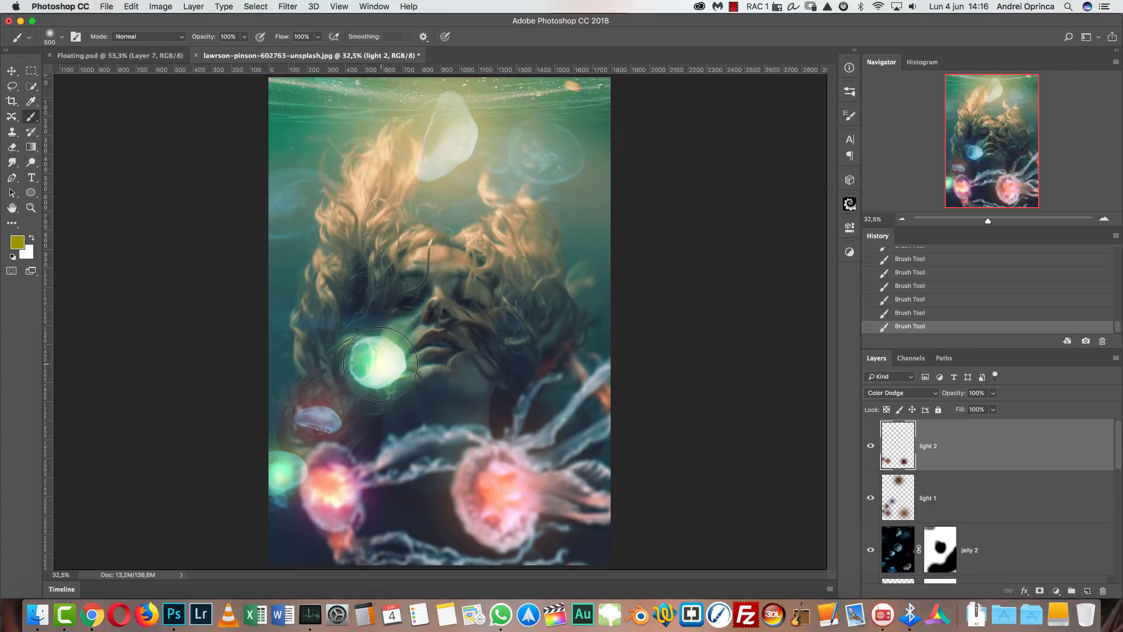
key(ctrl+z)
- Darken the olive foreground colour, show the colour swatches, then try a 500 px dab over the blue jellyfish and undo it
click(18, 242)
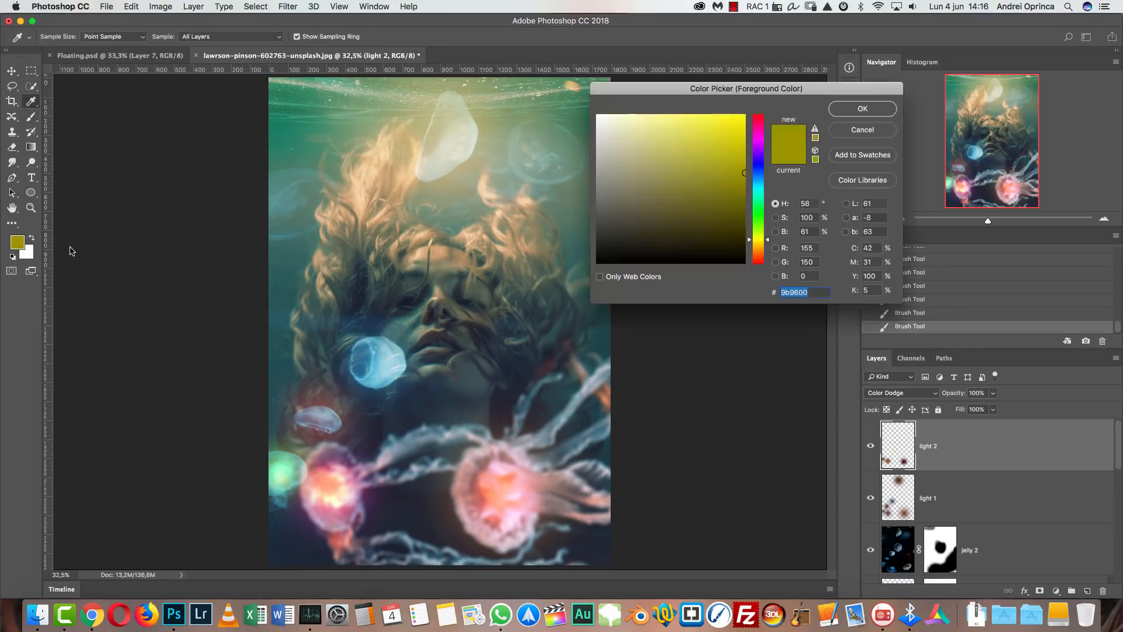
click(744, 189)
click(849, 113)
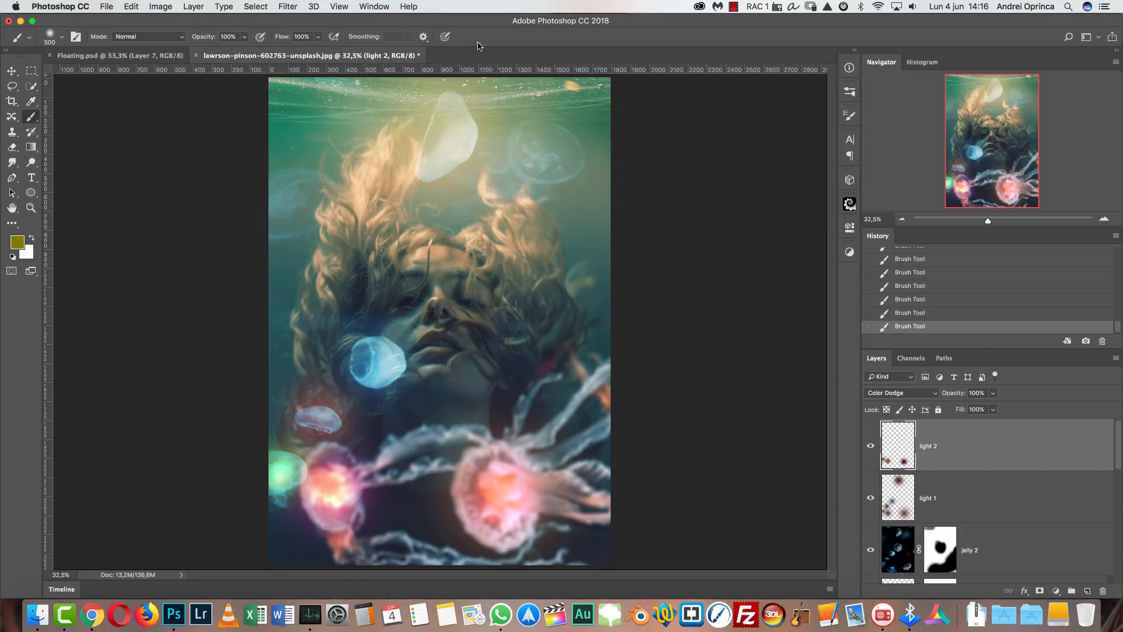
click(409, 7)
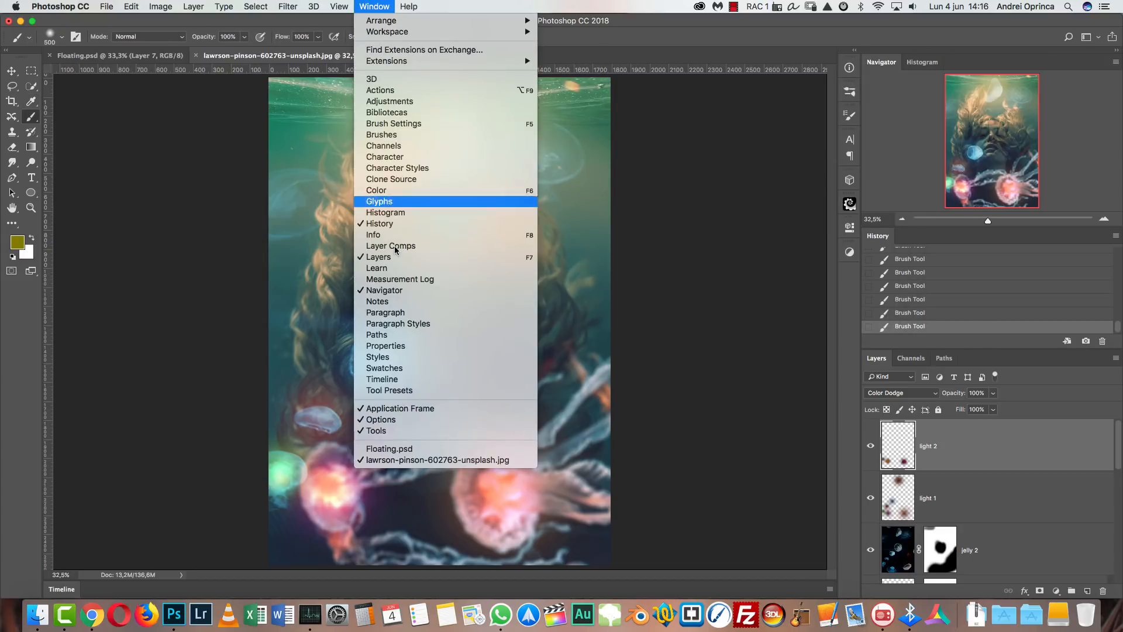
click(408, 367)
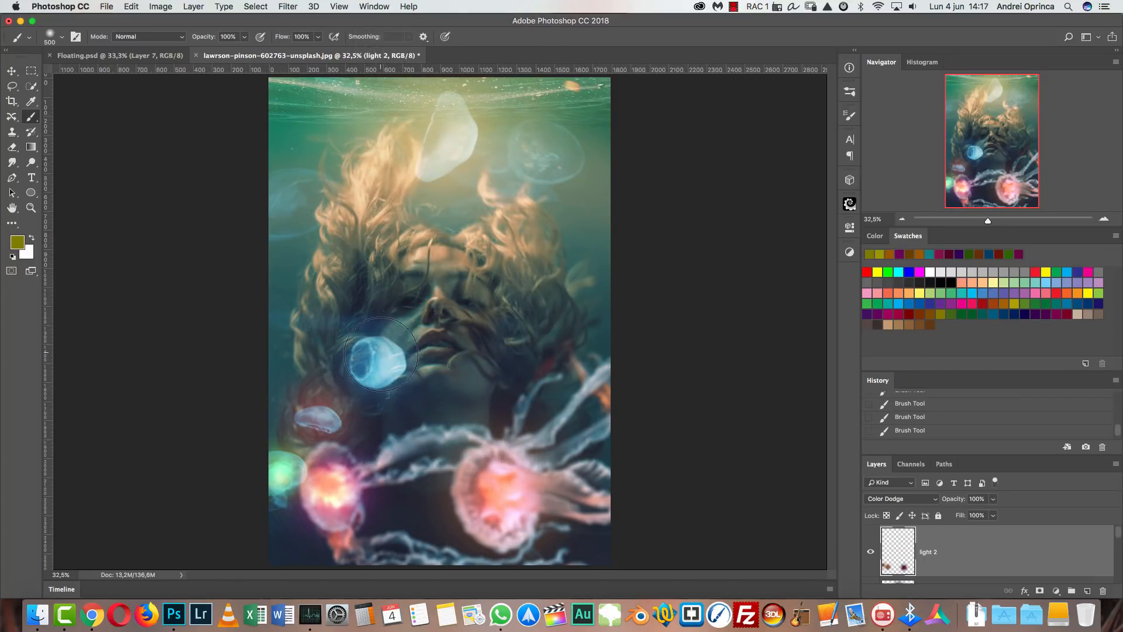
click(377, 362)
key(super+z)
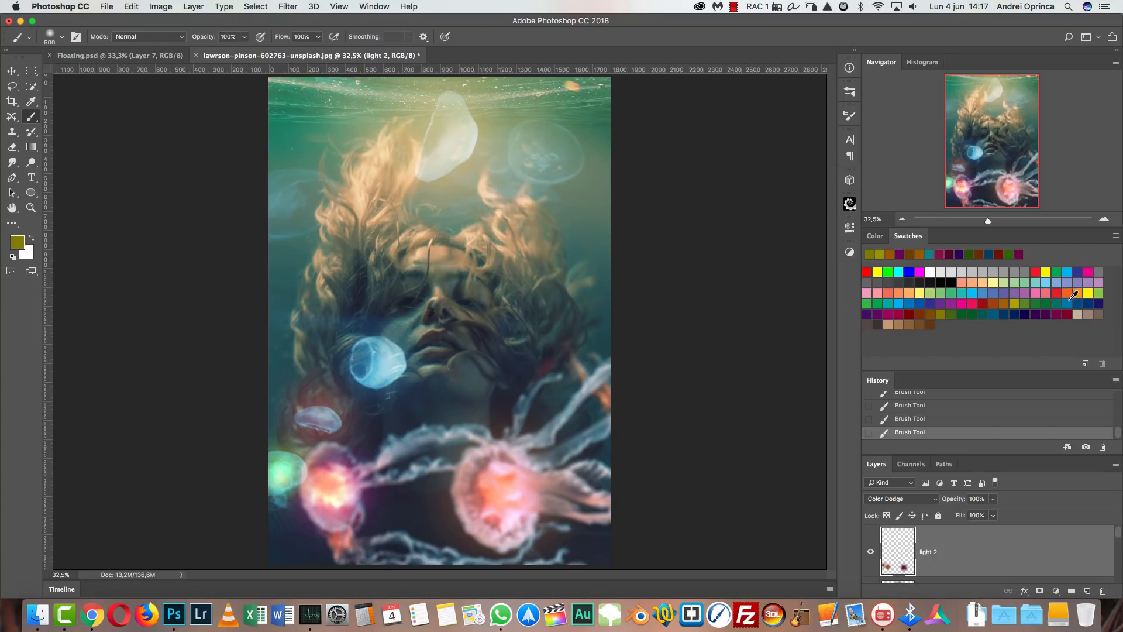
- Try a 500 px dab of the bright yellow #fff200 swatch over the blue jellyfish and undo it
click(1089, 292)
click(377, 363)
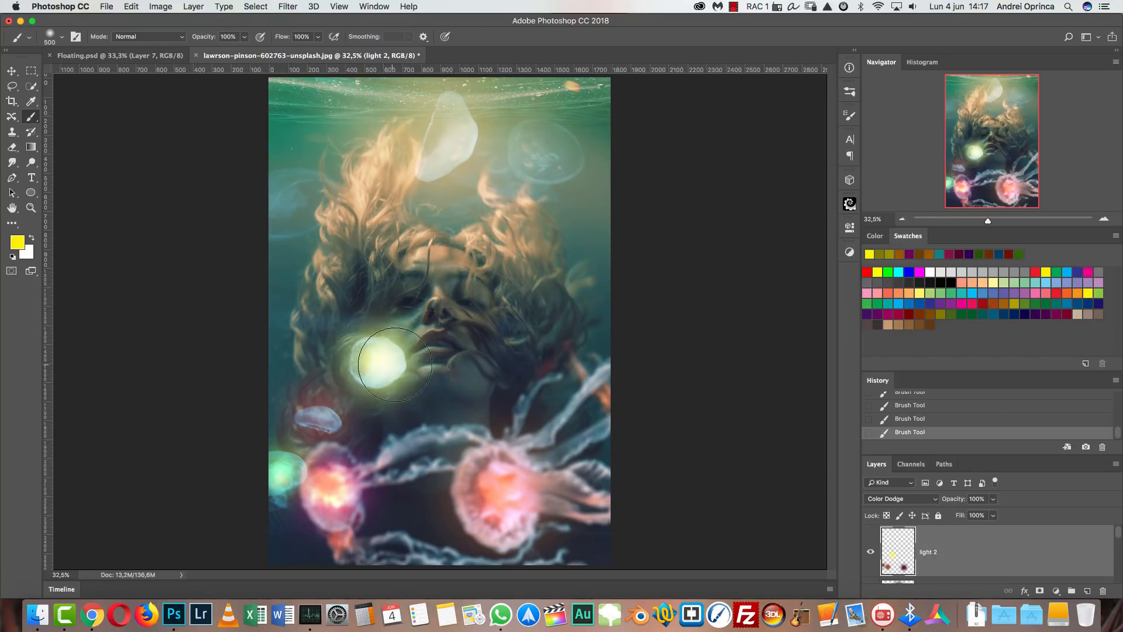
key(super+z)
- Set the foreground colour to dark brown and dab a glow over the blue jellyfish beside the chin on light 2
click(17, 242)
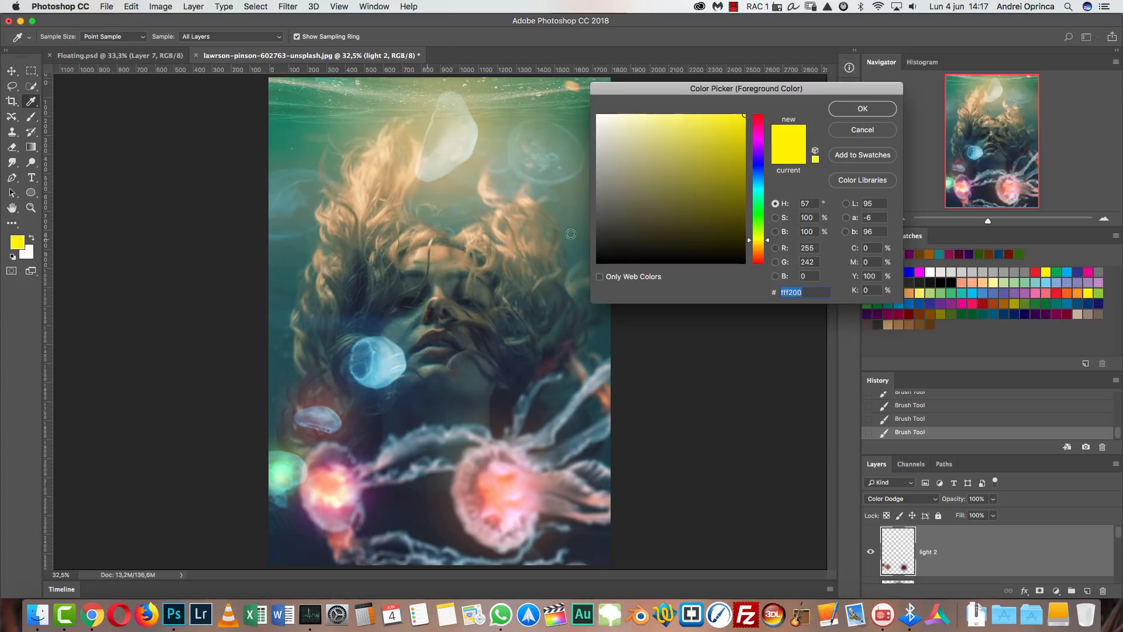
click(744, 208)
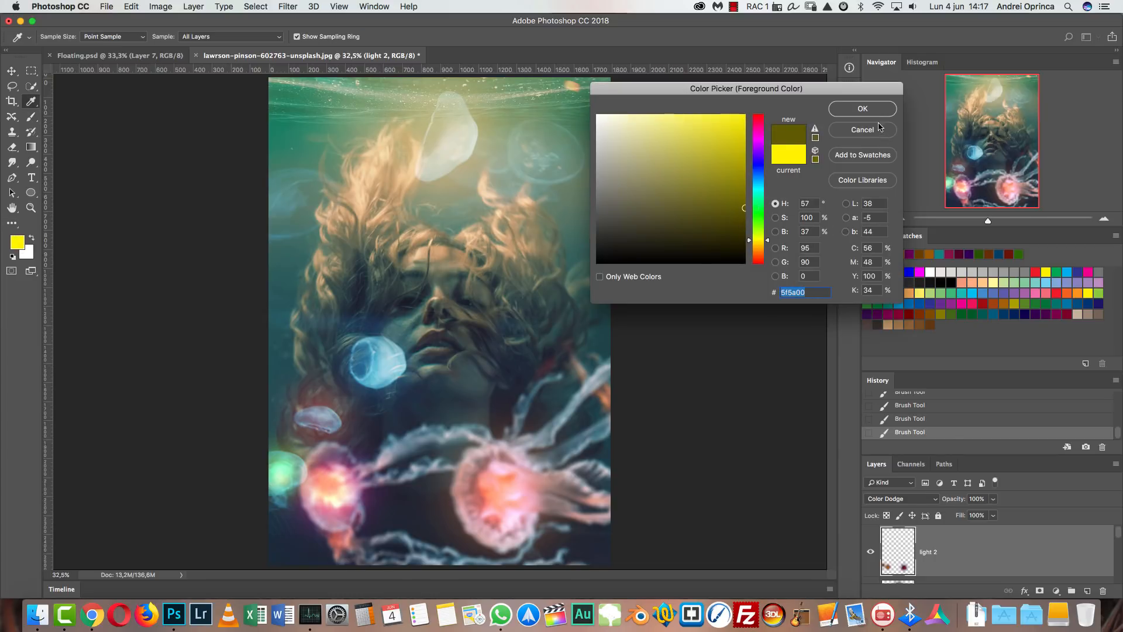
drag(759, 240, 758, 250)
key(Return)
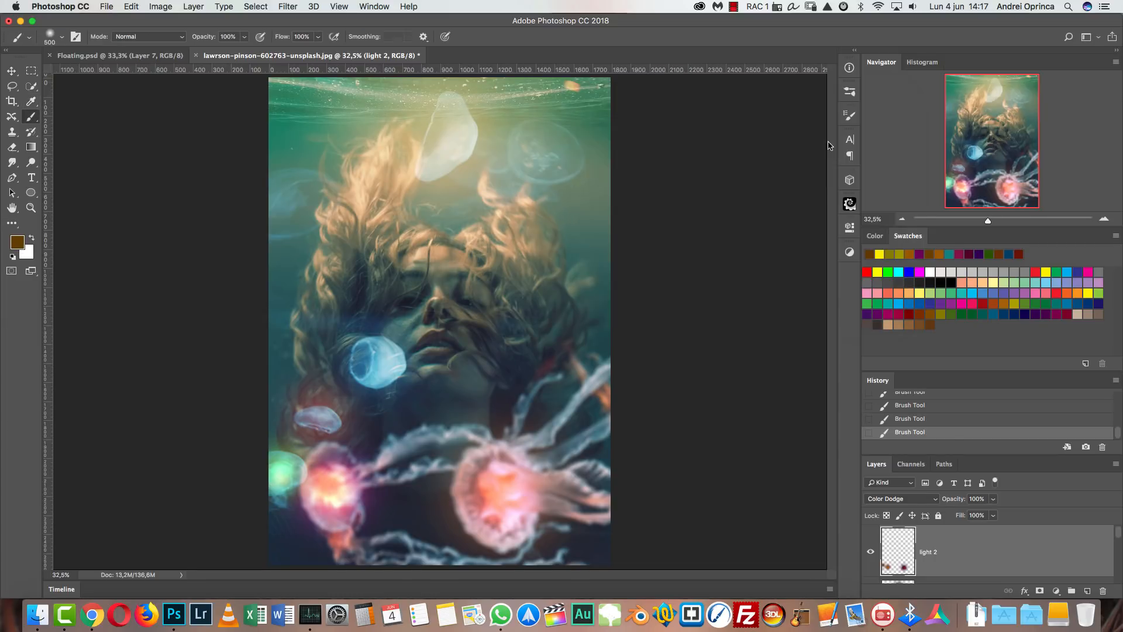
click(378, 363)
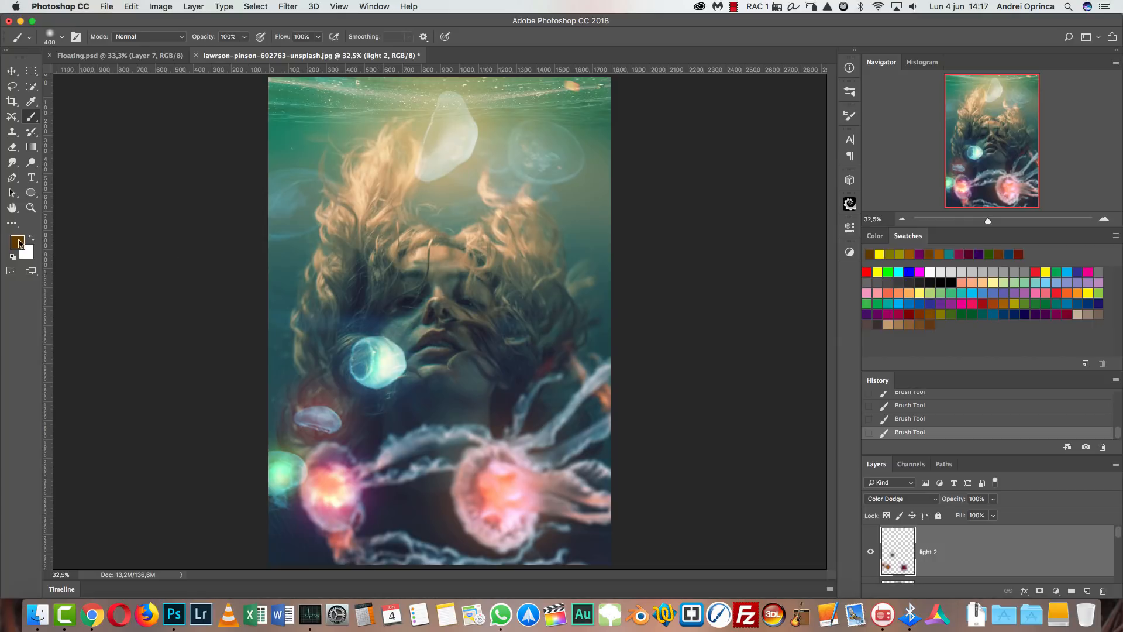
- Set the foreground colour to grey-blue #4d5f64, try a 500 px dab over the faint jellyfish at the picture's upper right and undo it
click(17, 241)
click(631, 205)
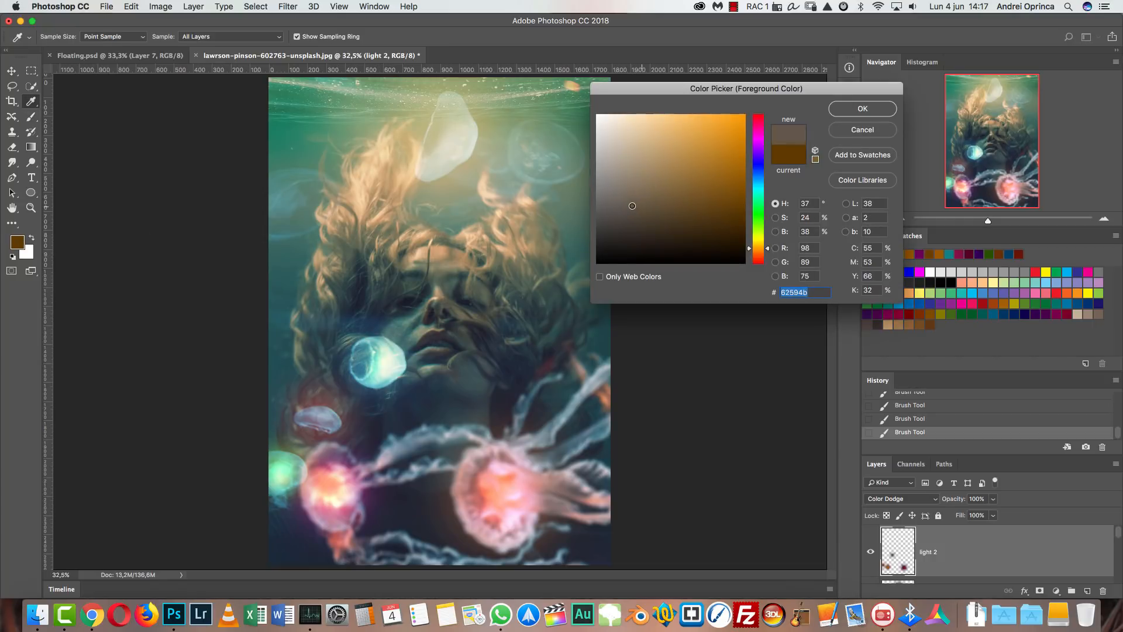
drag(768, 200, 768, 184)
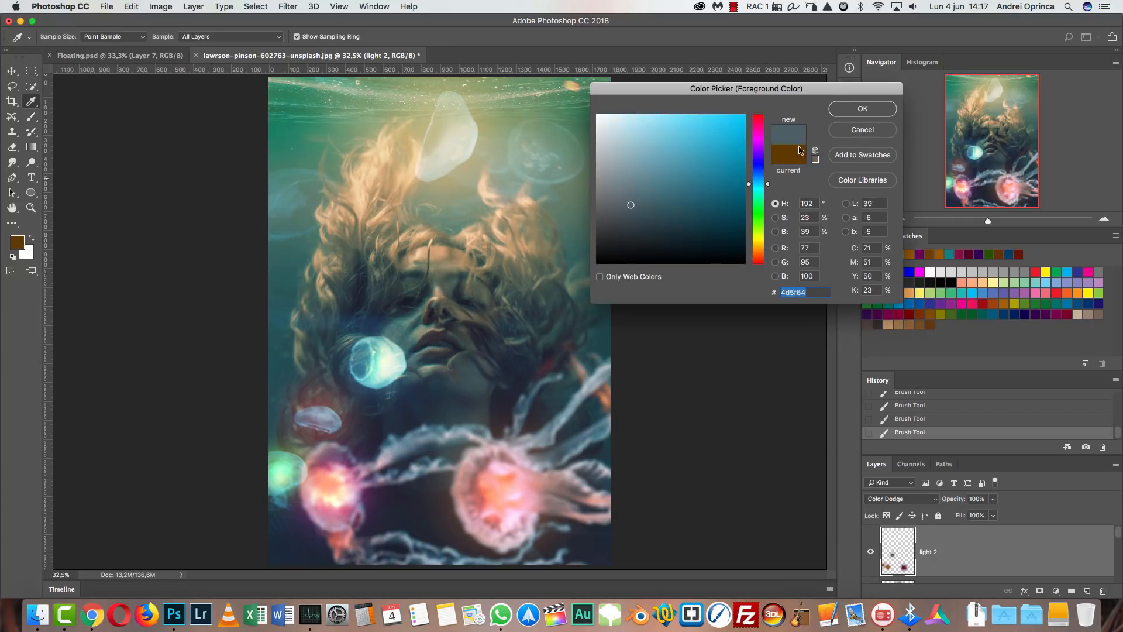
click(849, 109)
click(544, 153)
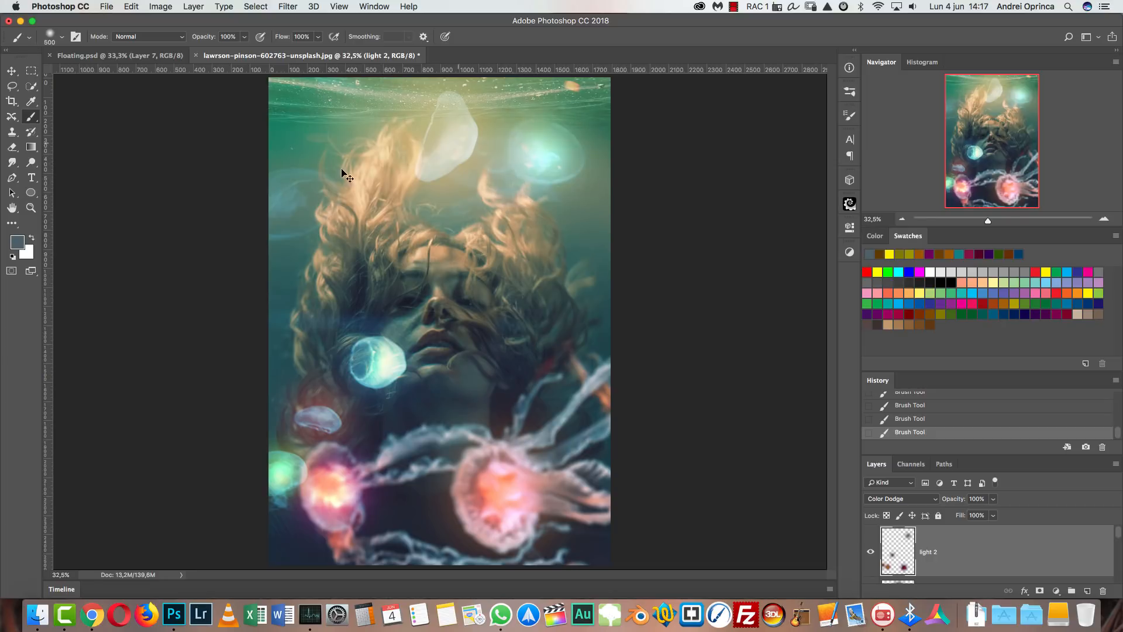
key(ctrl+z)
- Darken the foreground colour to a deep blue-grey and dab a 600 px glow over the faint upper-right jellyfish on light 2
click(17, 241)
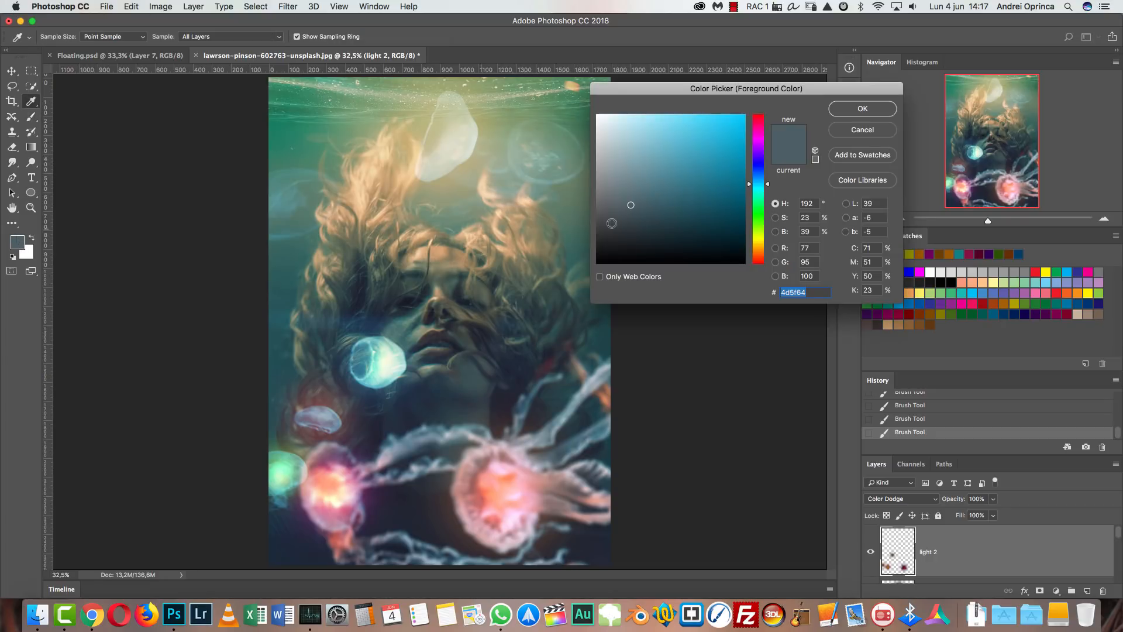
click(678, 229)
click(863, 109)
click(545, 150)
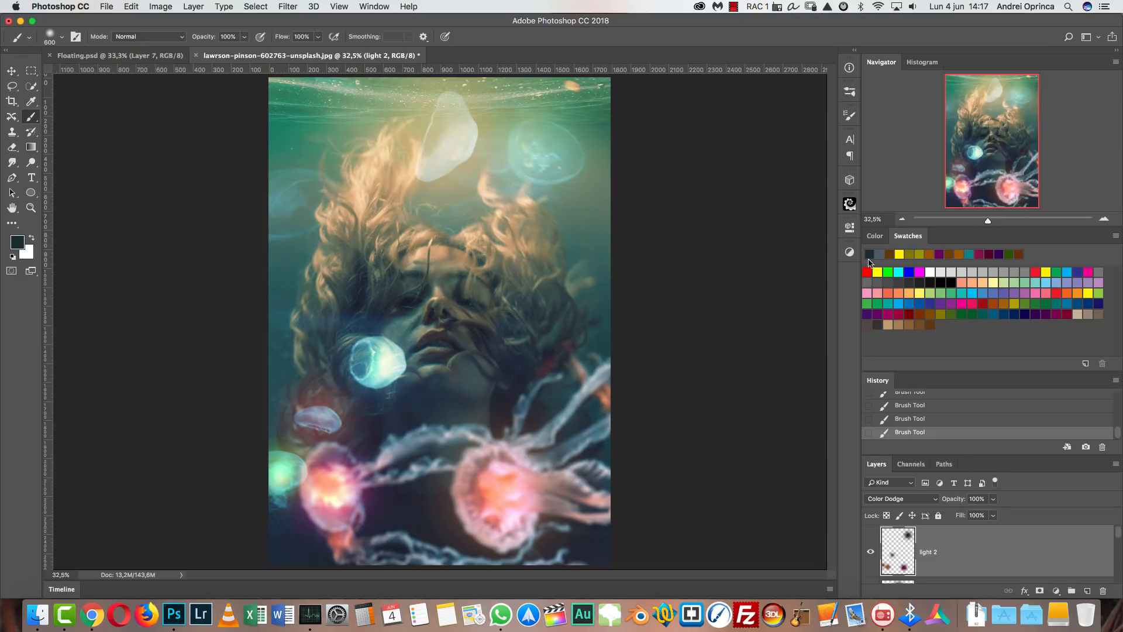
- Set the foreground colour to dark brown and dab a 600 px glow over the faint jellyfish at the picture's upper left
click(17, 241)
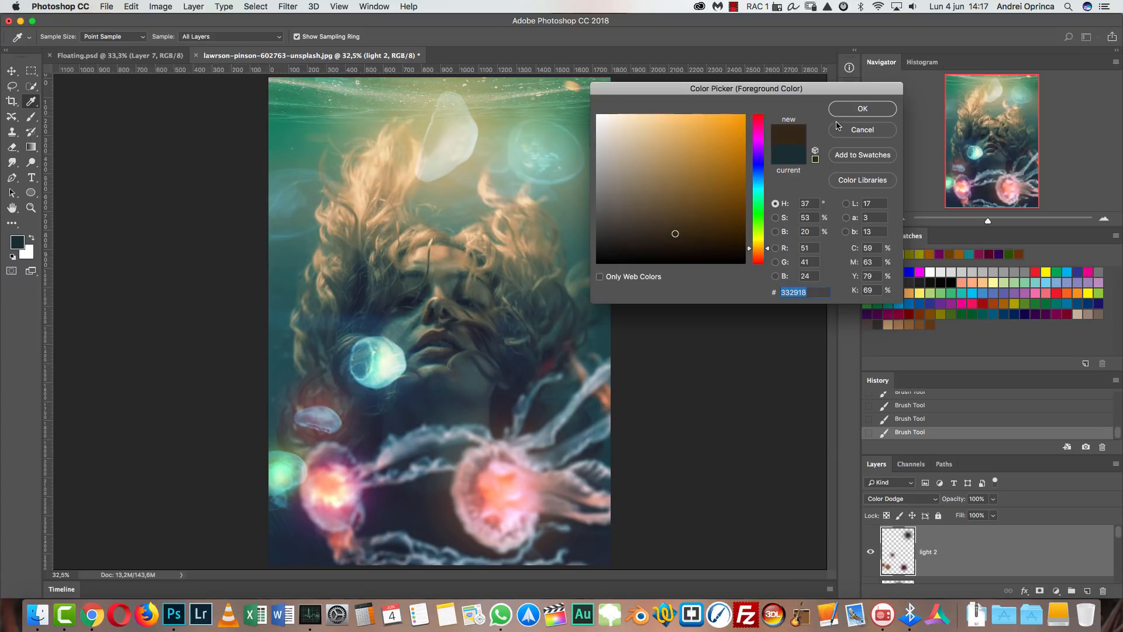
click(734, 228)
click(862, 108)
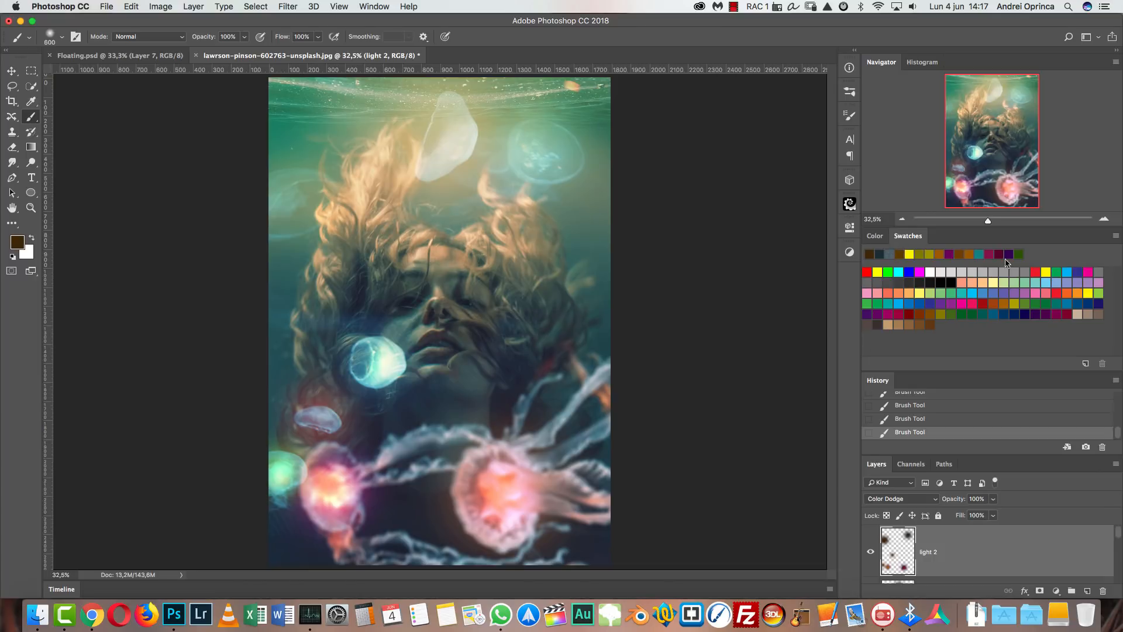
- Close the Color and Swatches tab group
right_click(906, 235)
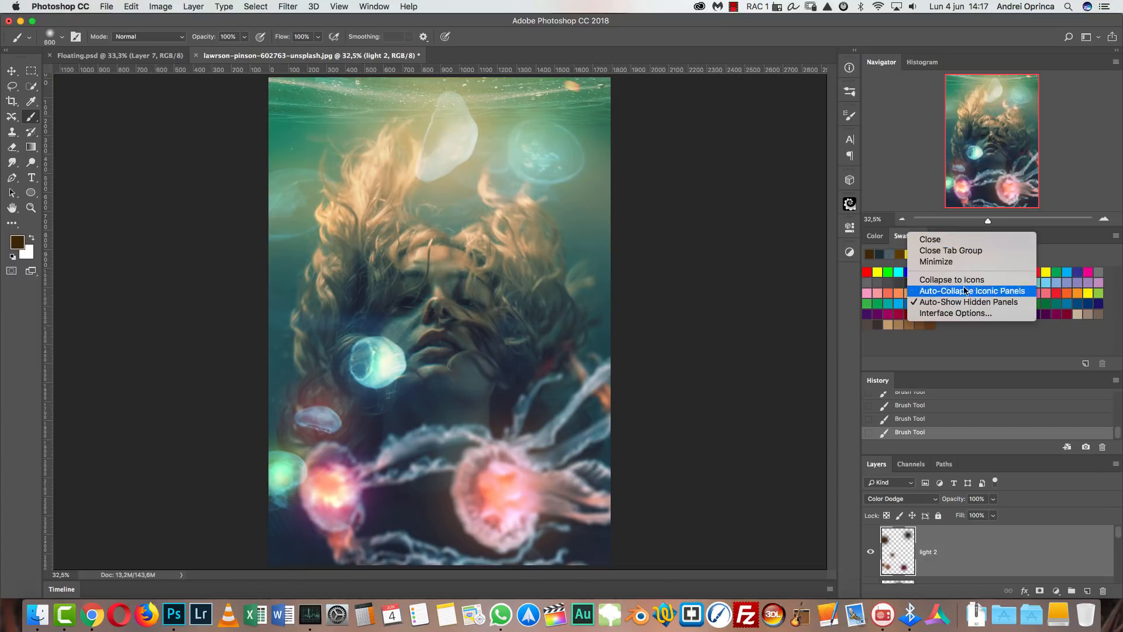
click(960, 252)
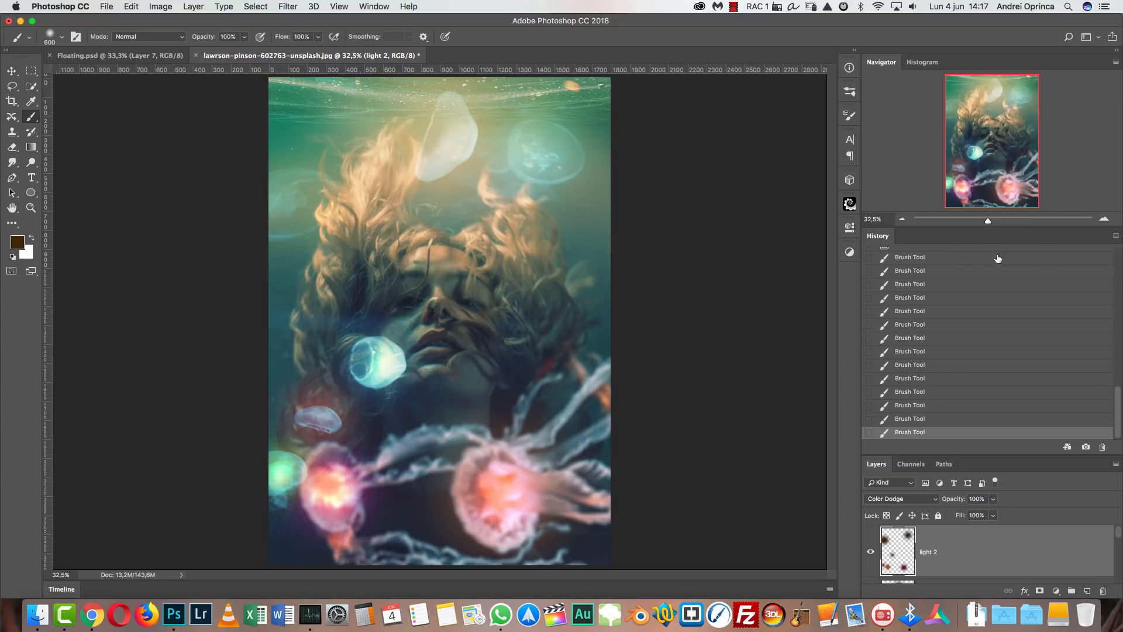
- Try a Hue/Saturation adjustment with Hue +50 on the light 2 layer and cancel it
drag(964, 455, 963, 373)
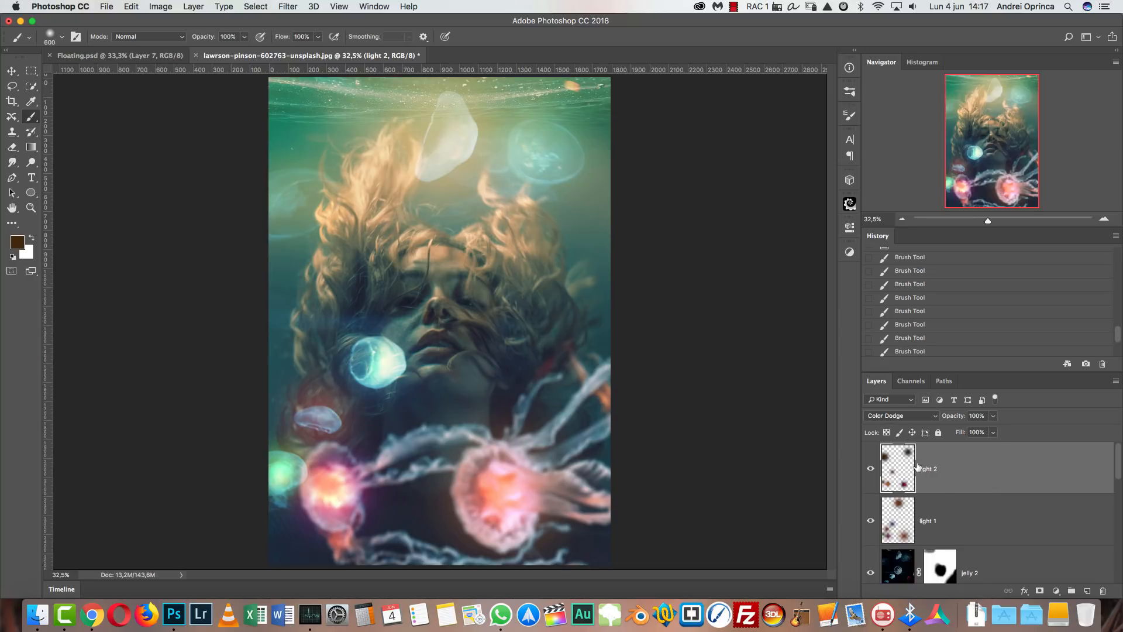
key(super+u)
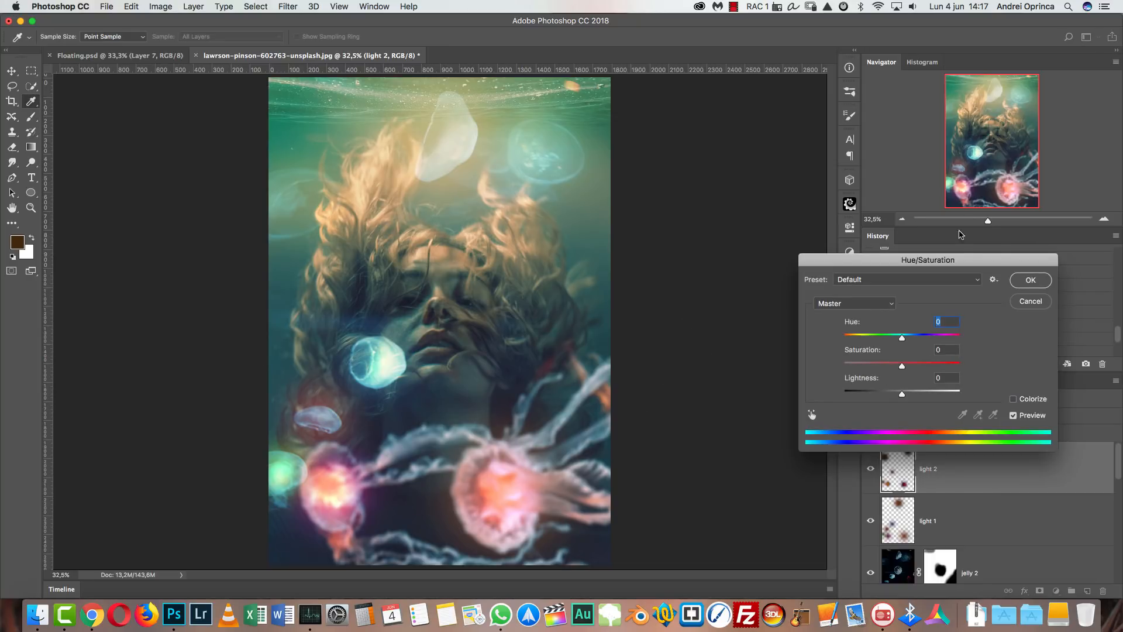
drag(950, 262, 805, 150)
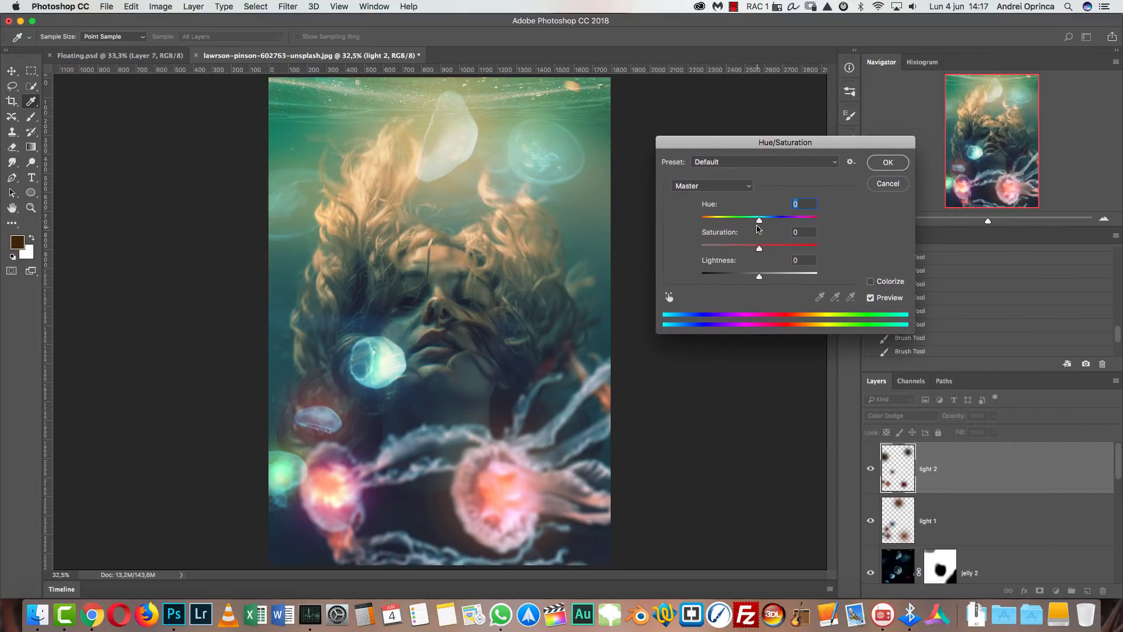
drag(759, 228, 787, 217)
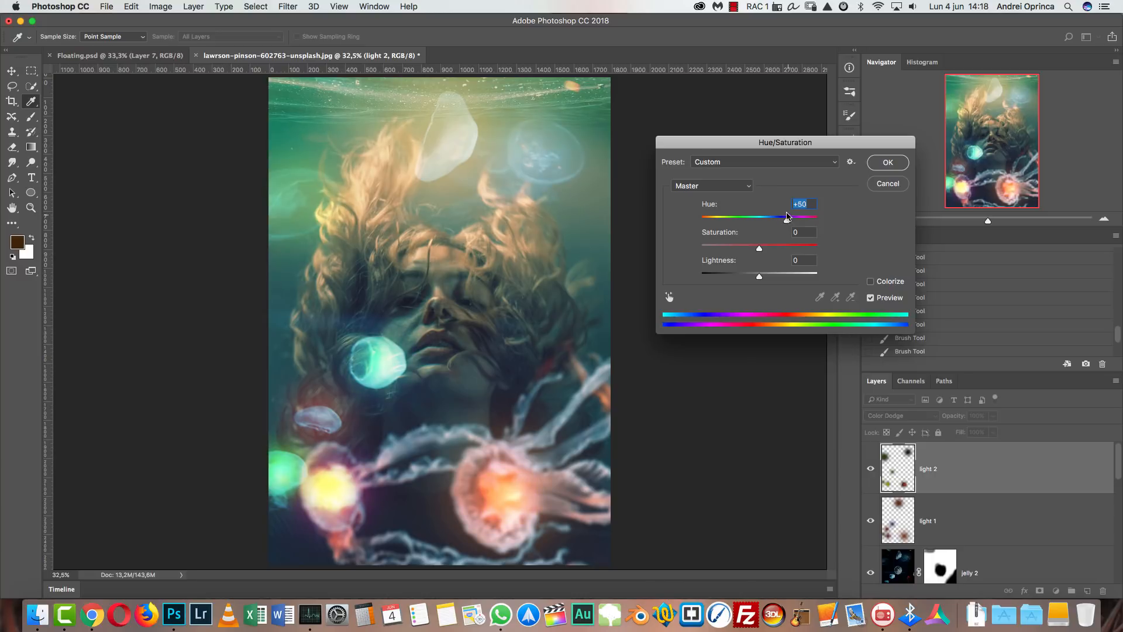
click(897, 185)
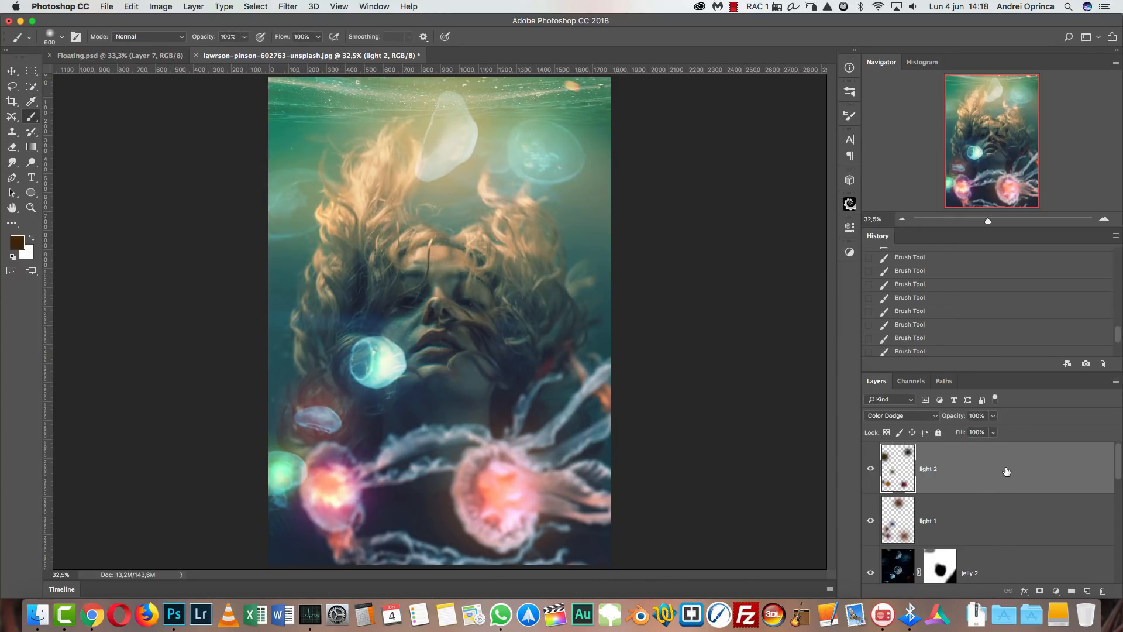
- Check the finished Floating.psd reference, return to the working document and stamp all visible layers into a new top layer
click(117, 55)
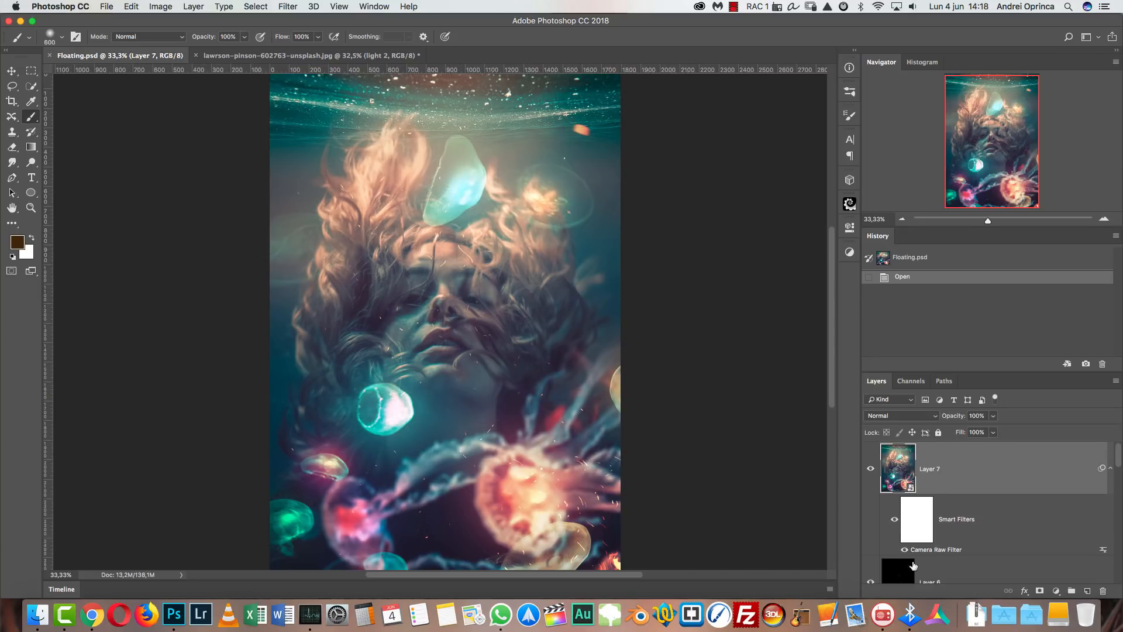
click(332, 56)
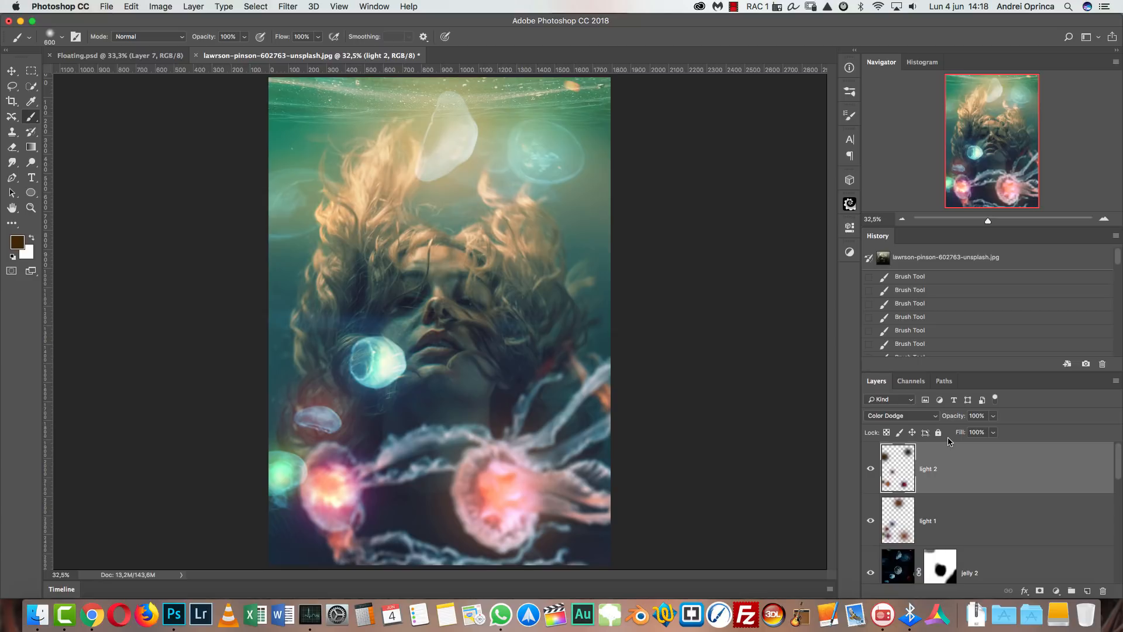
key(super+alt+shift+e)
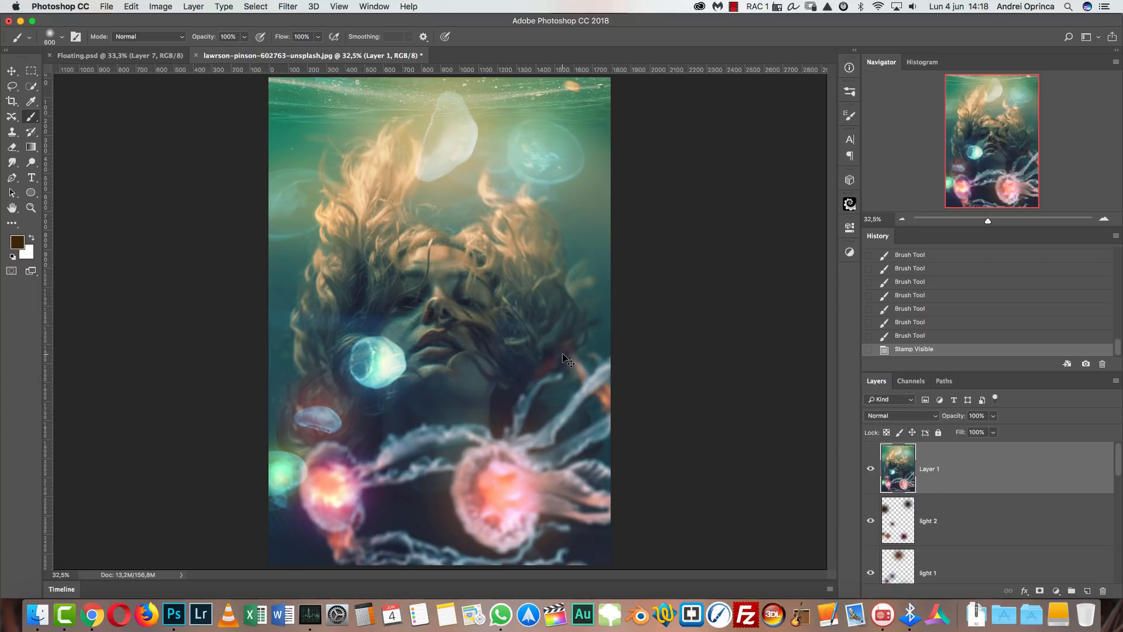
key(super+a)
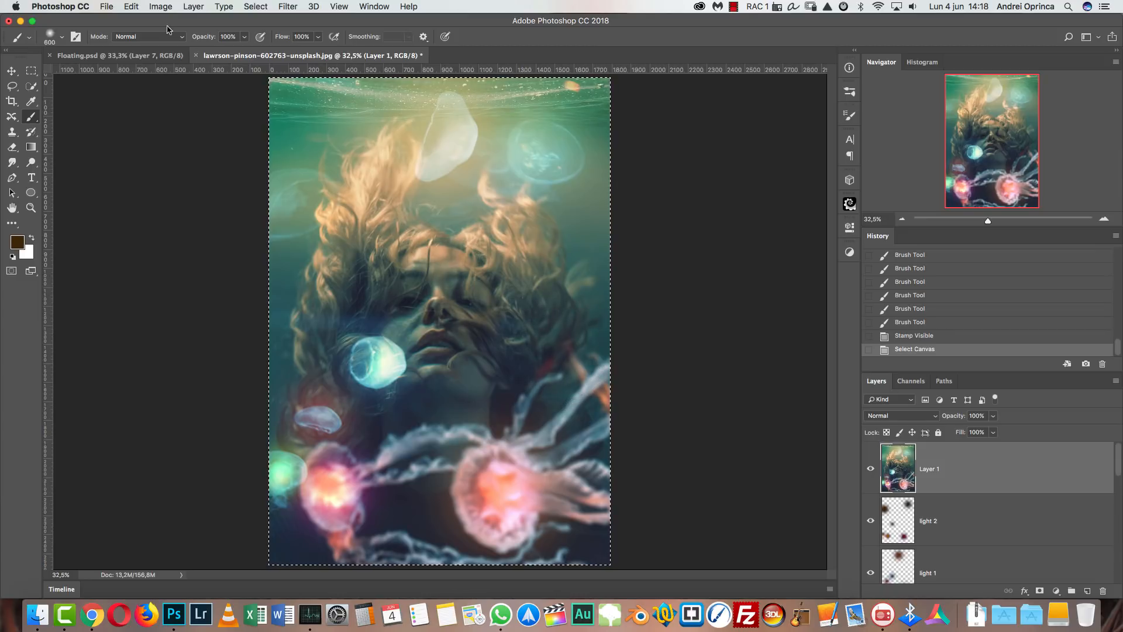
click(161, 7)
mouse_move(131, 7)
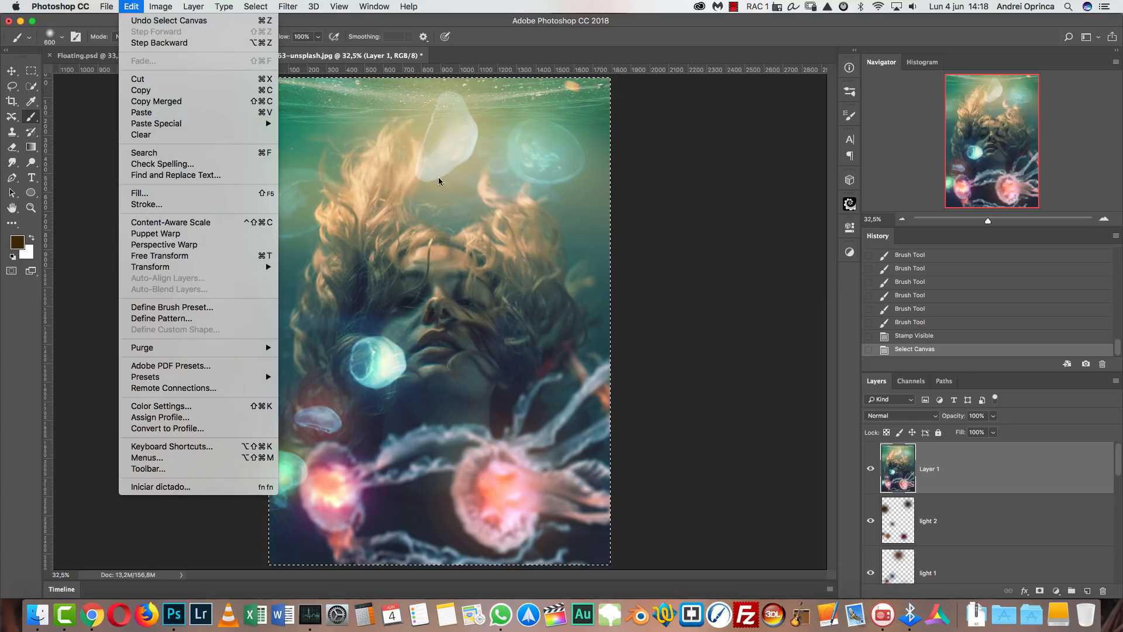
key(super+d)
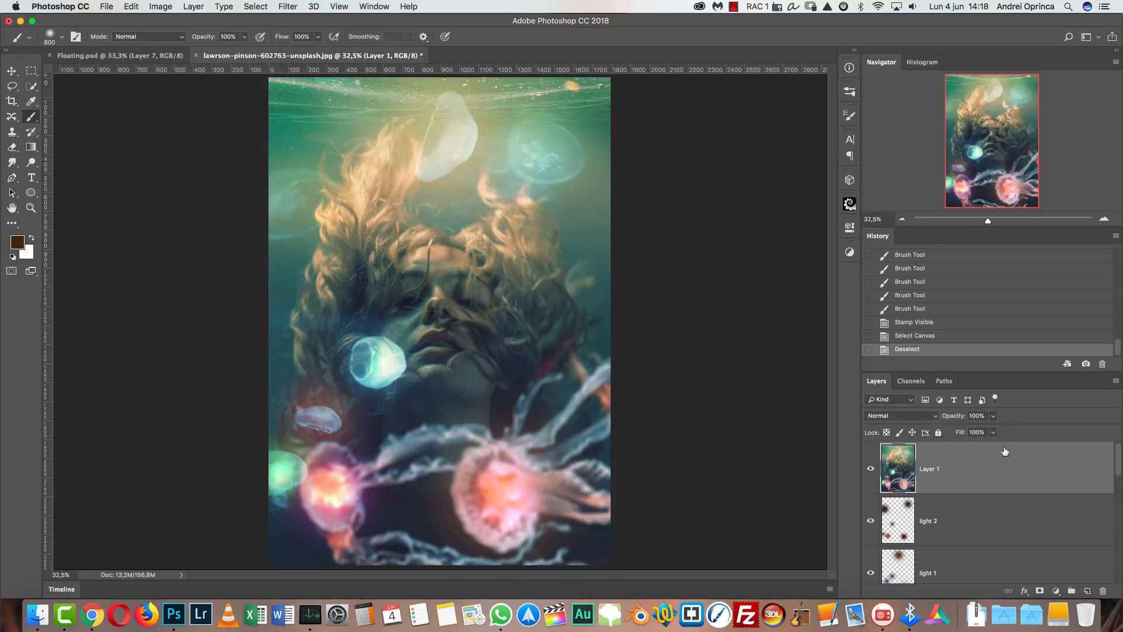
click(967, 400)
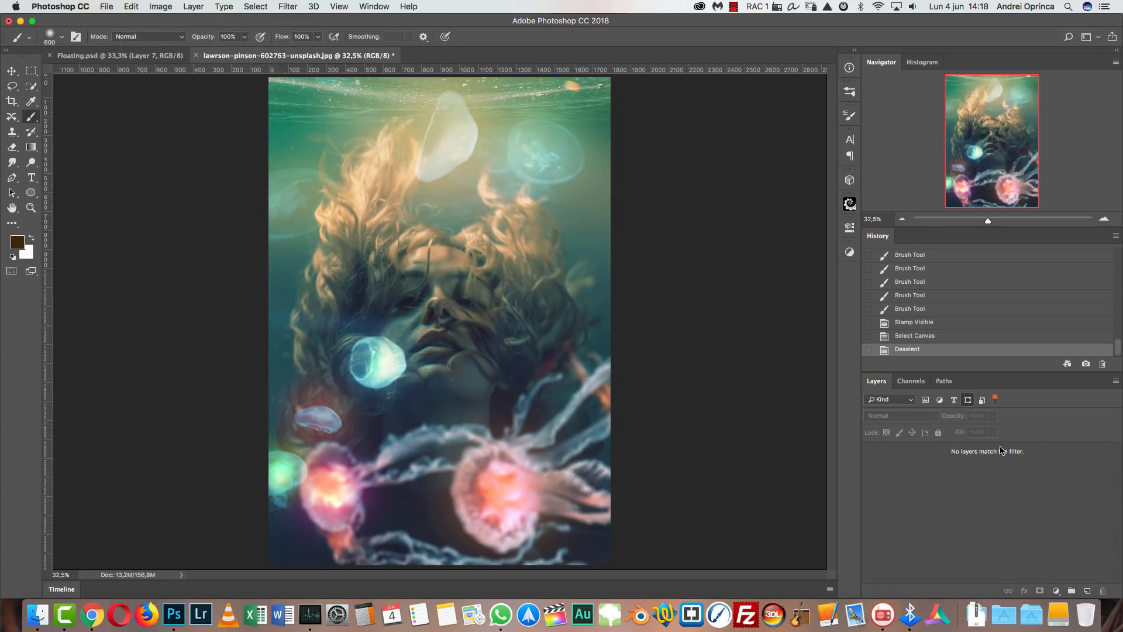
click(995, 400)
- Convert the stamped top layer to a Smart Object and open the Camera Raw Filter on it
right_click(986, 468)
click(940, 281)
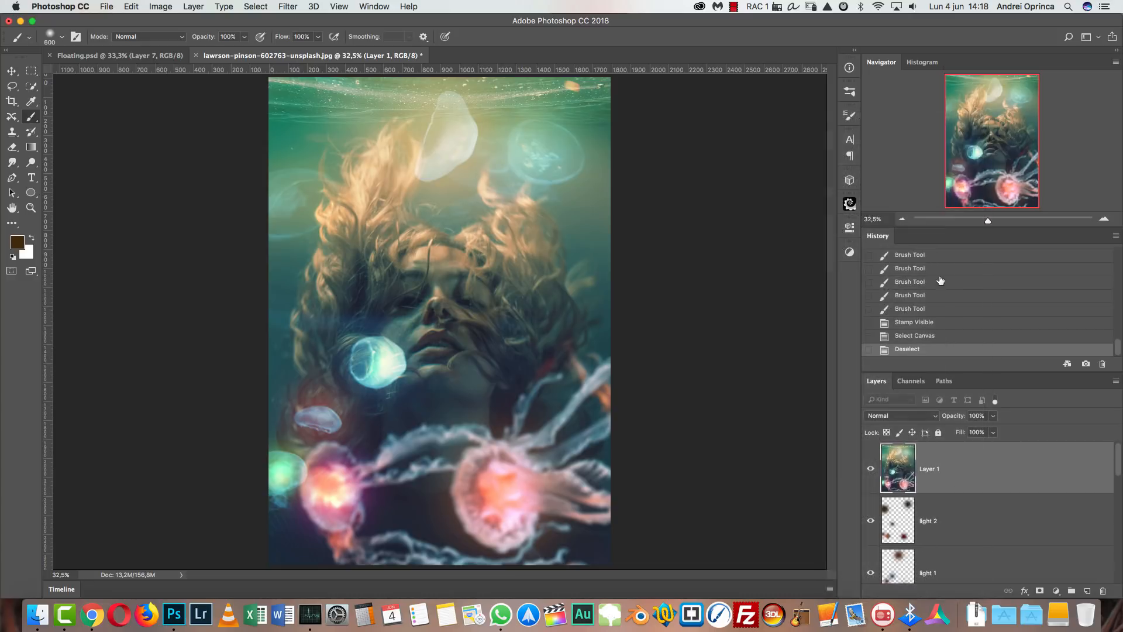
right_click(1005, 458)
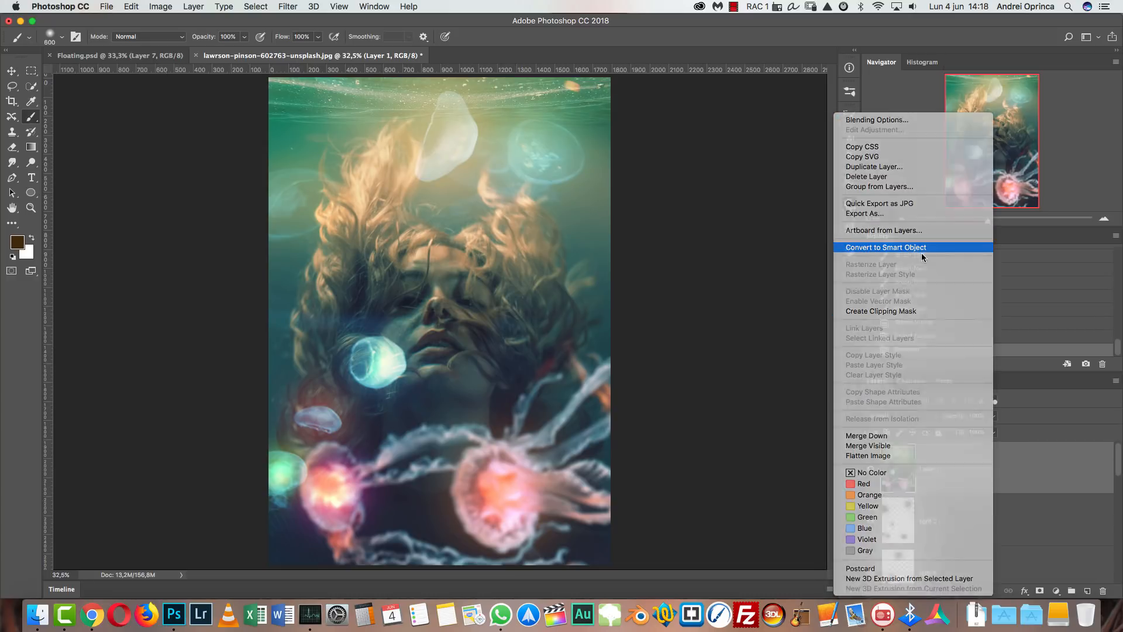
click(922, 253)
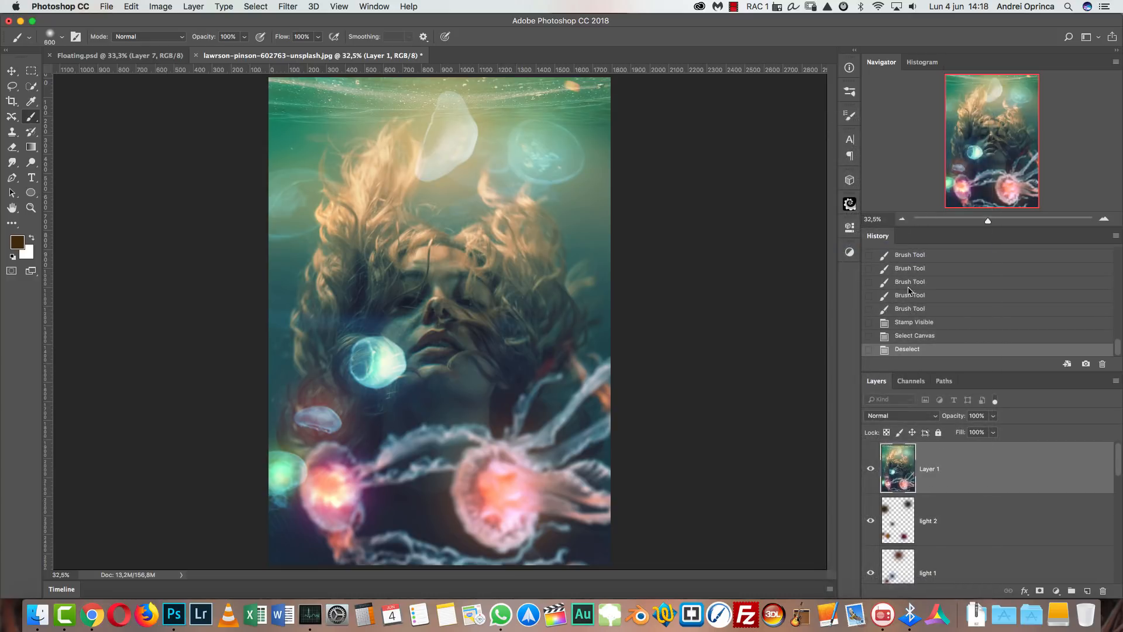
click(288, 7)
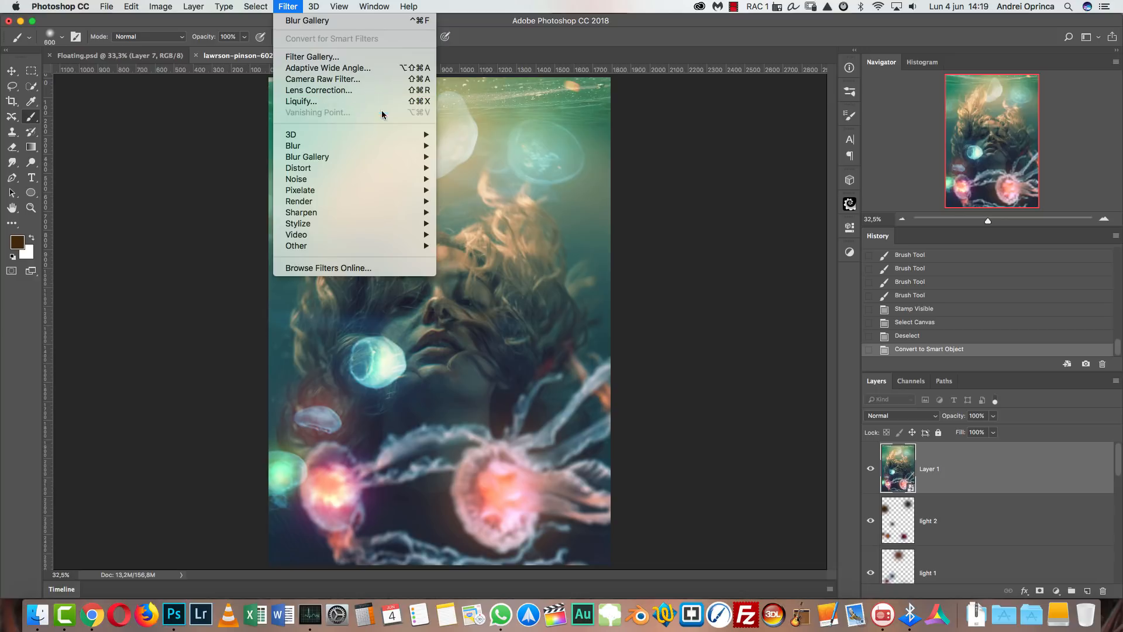
click(593, 211)
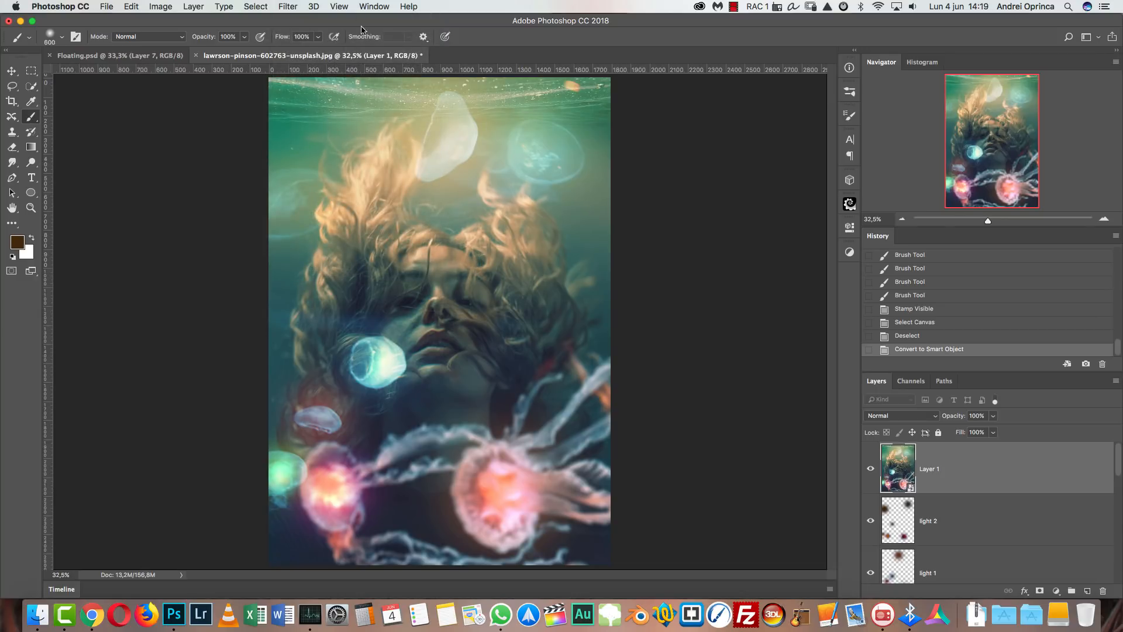
click(287, 7)
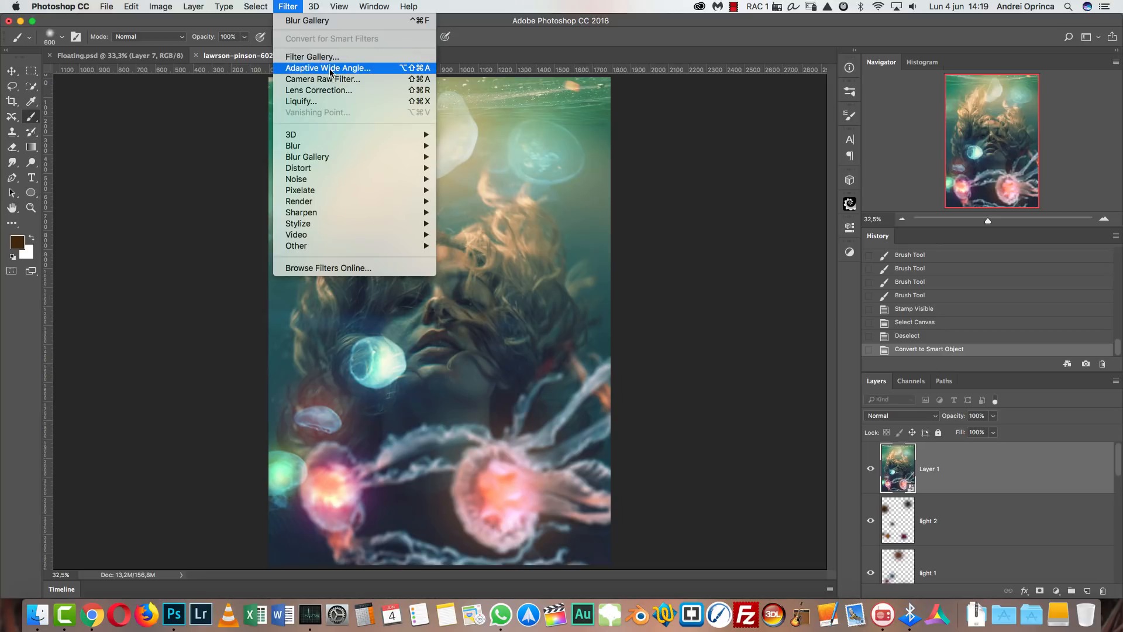
click(345, 79)
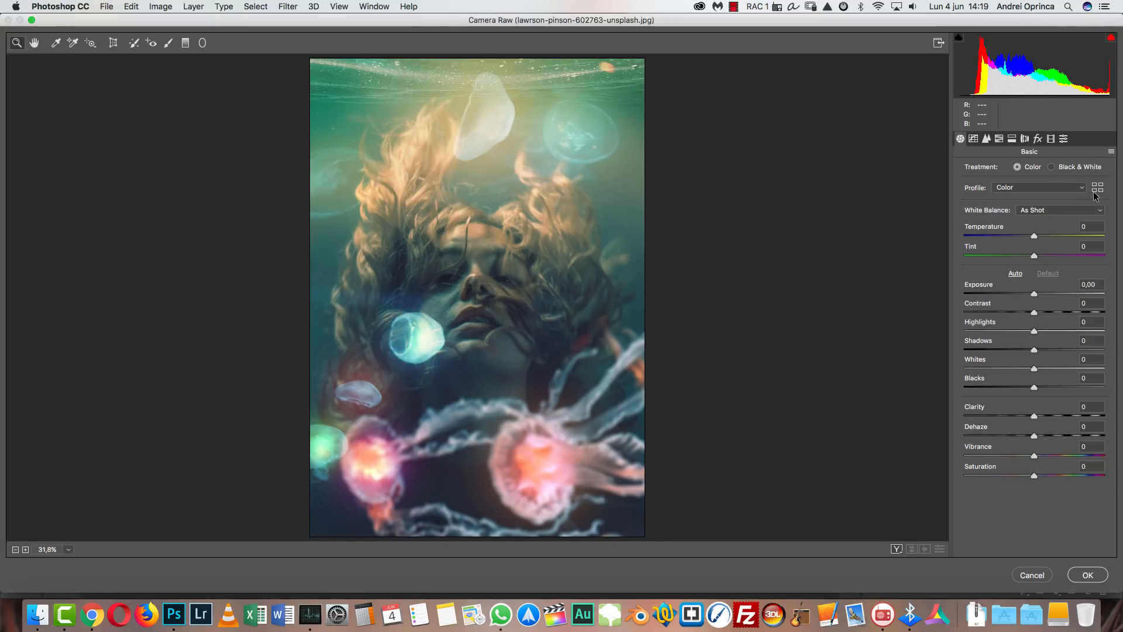
click(1111, 154)
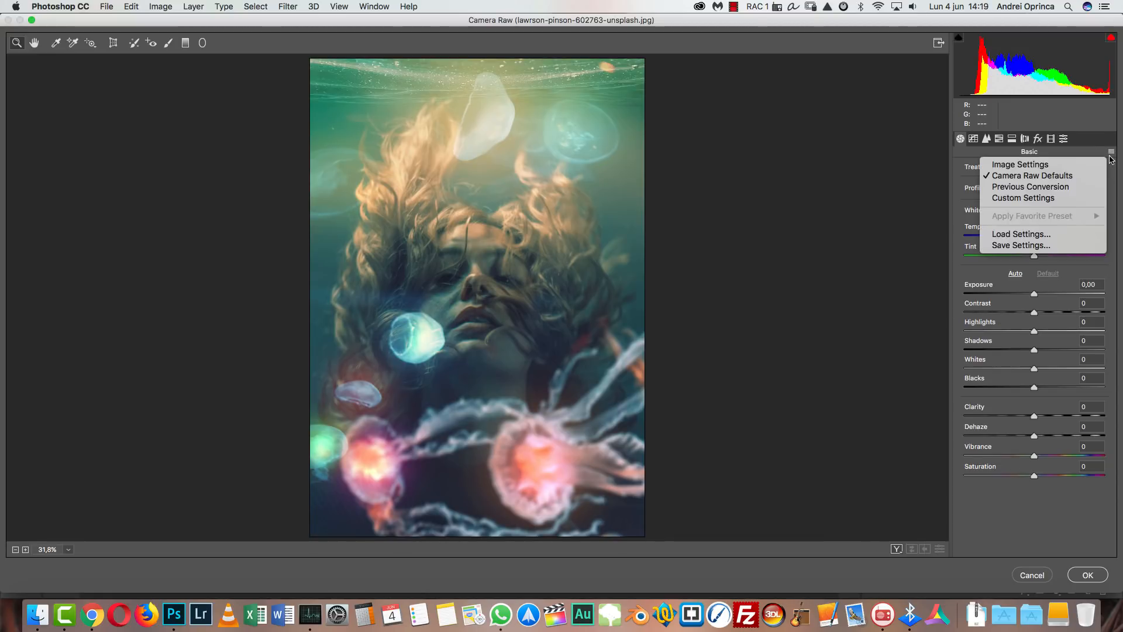
click(1015, 235)
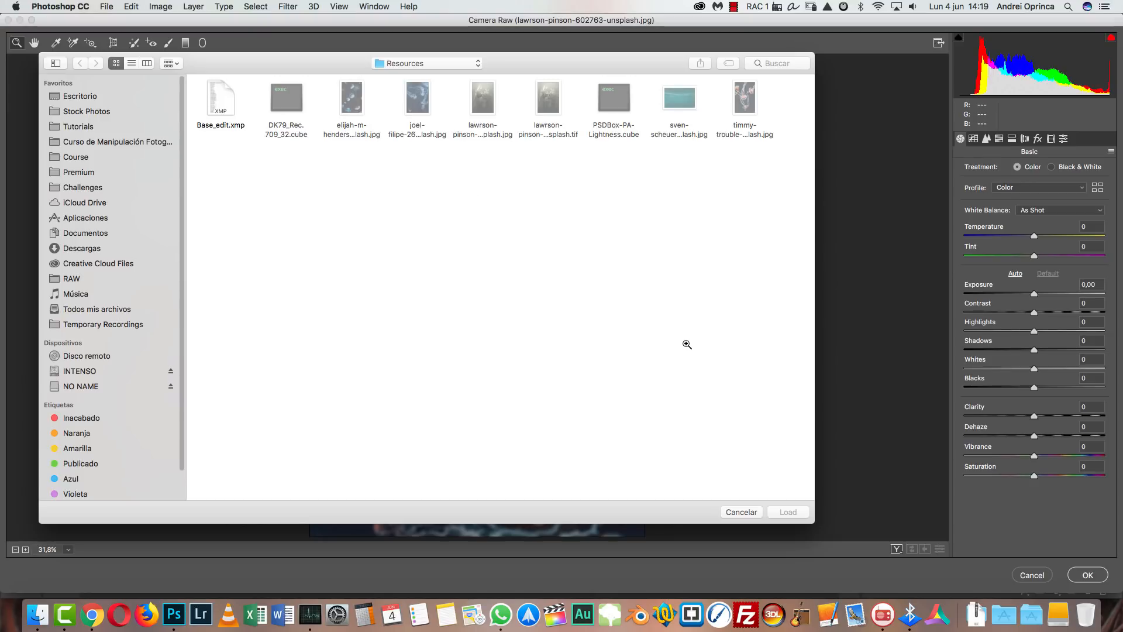
click(741, 512)
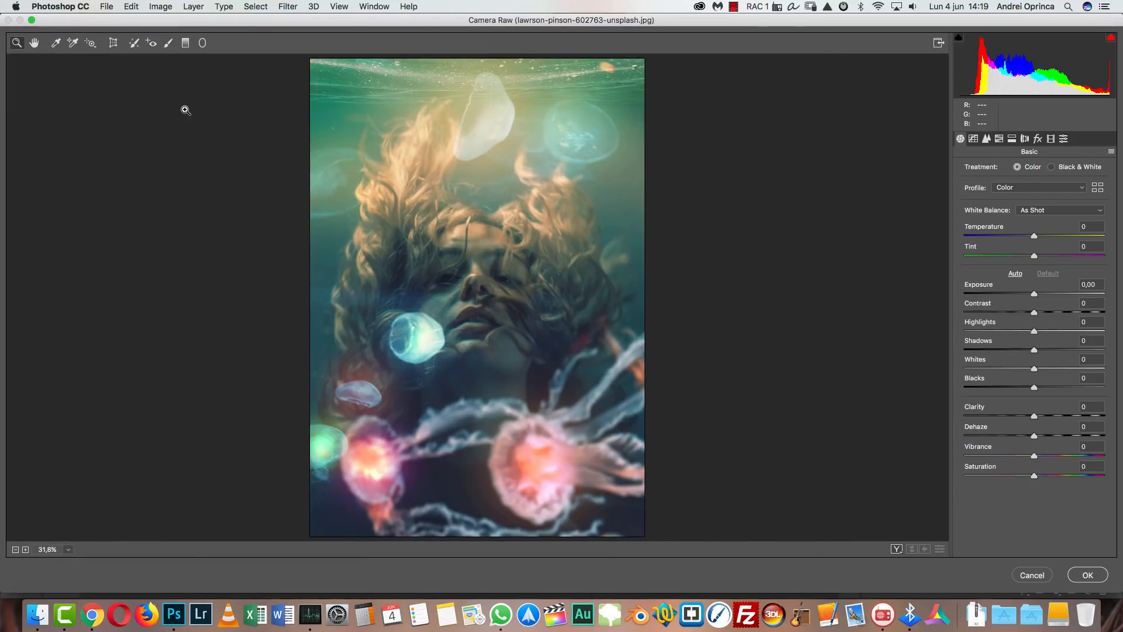
- Set the basic Camera Raw adjustments to Temperature -9, Tint -4, Clarity +16, Dehaze +8 and Vibrance +18
mouse_move(1034, 235)
mouse_down()
mouse_move(1056, 251)
mouse_move(1030, 255)
mouse_up()
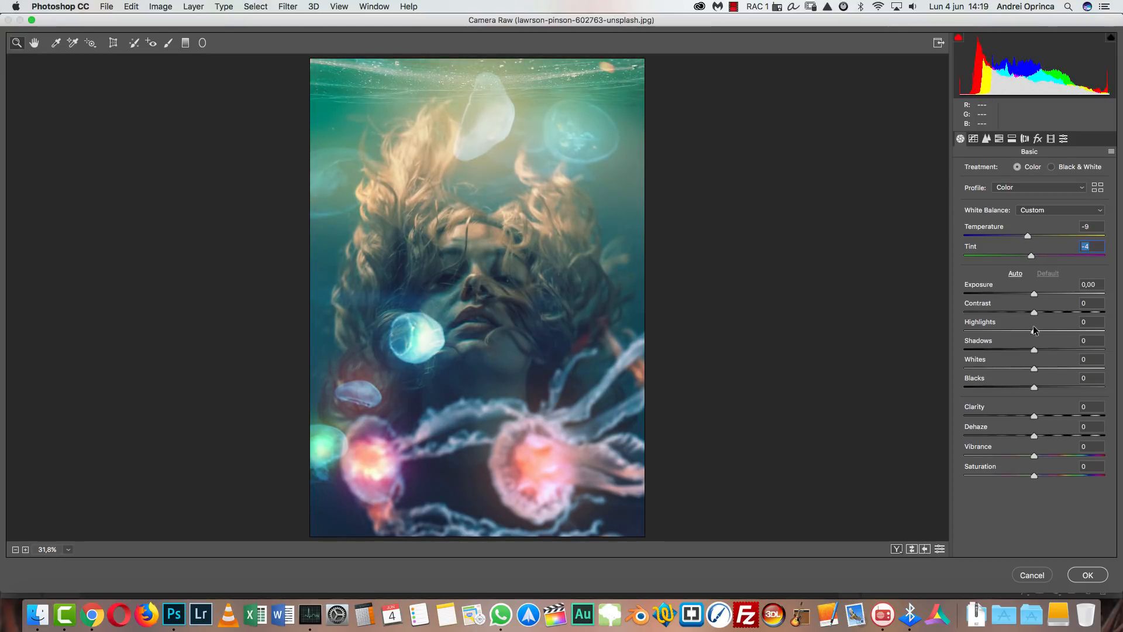
click(1047, 414)
drag(1035, 435, 1047, 456)
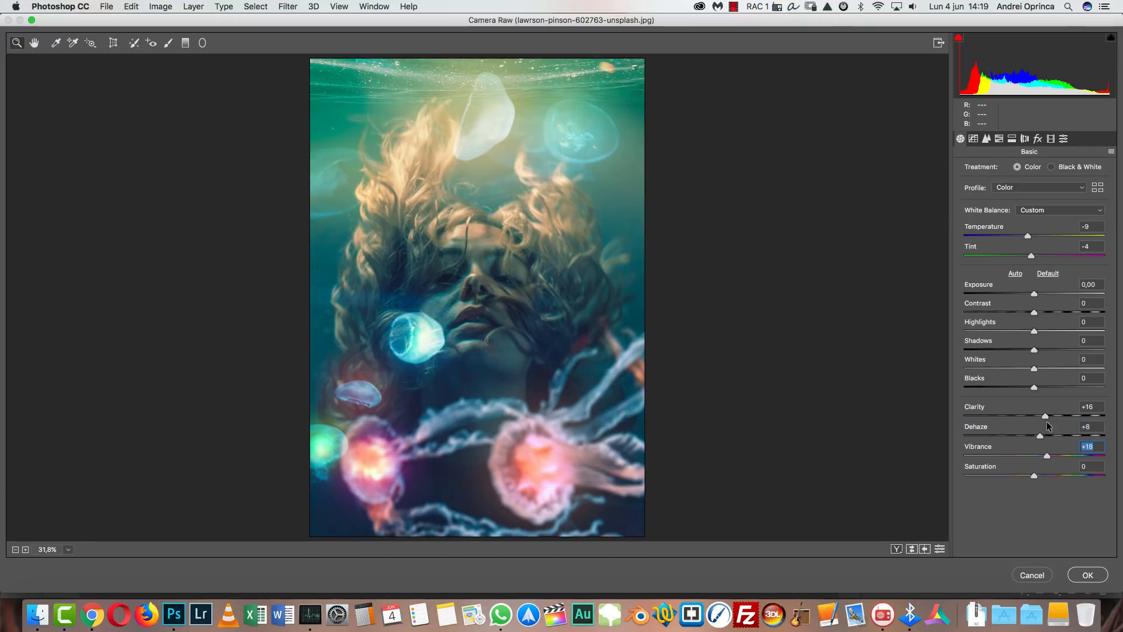
- Split-tone the image with highlights at hue 48, saturation 21 and shadows at hue 278, saturation 18
click(1013, 139)
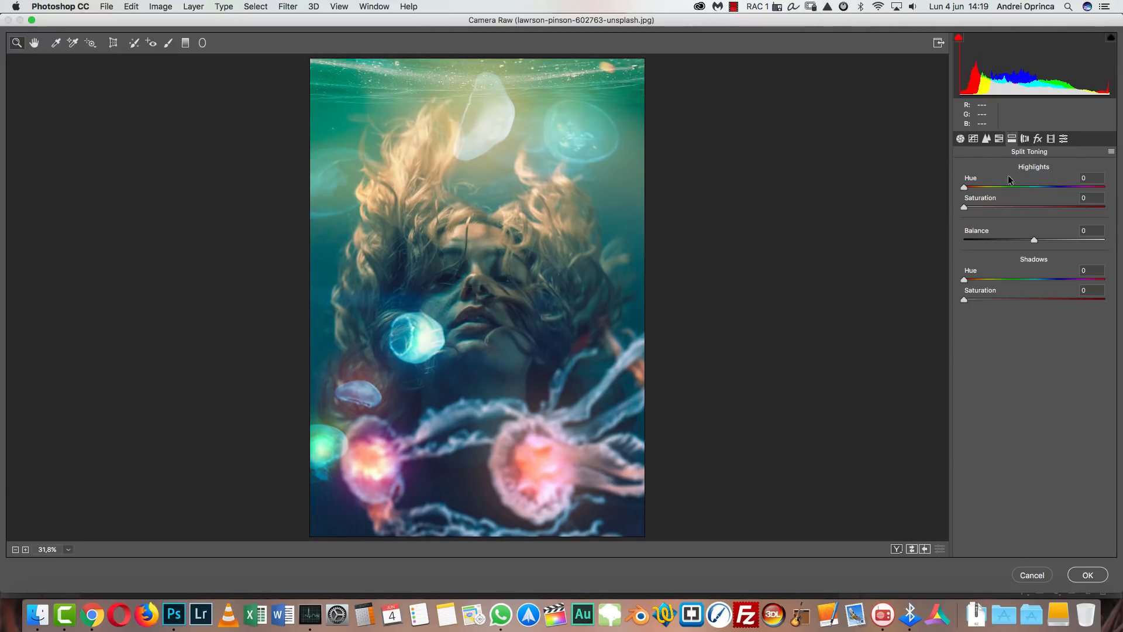
drag(969, 188, 992, 206)
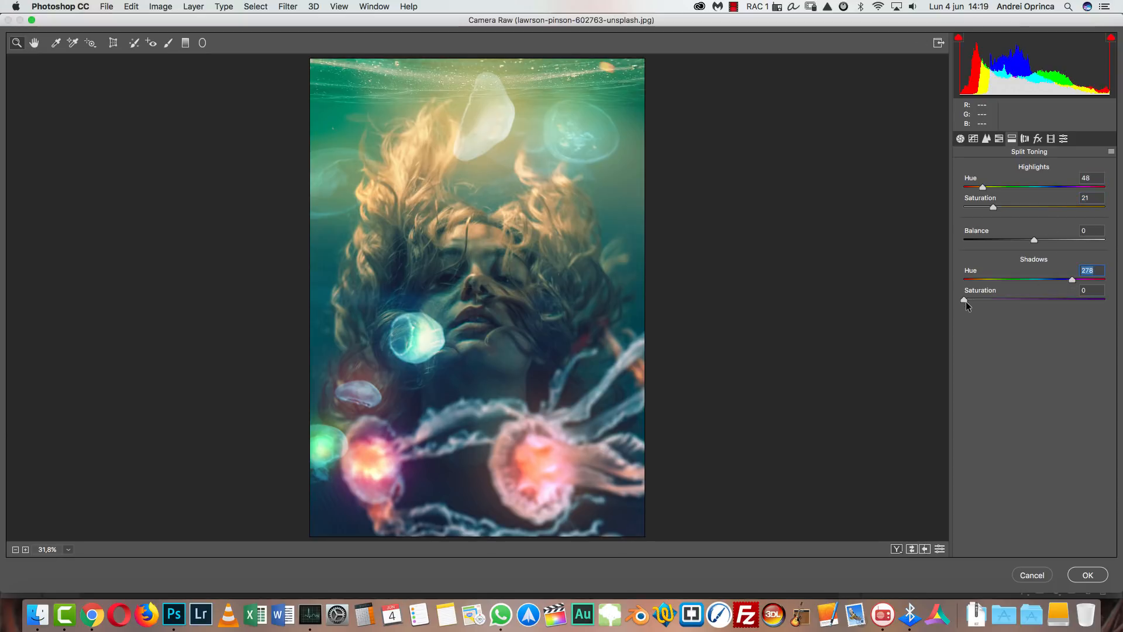
drag(966, 300, 989, 303)
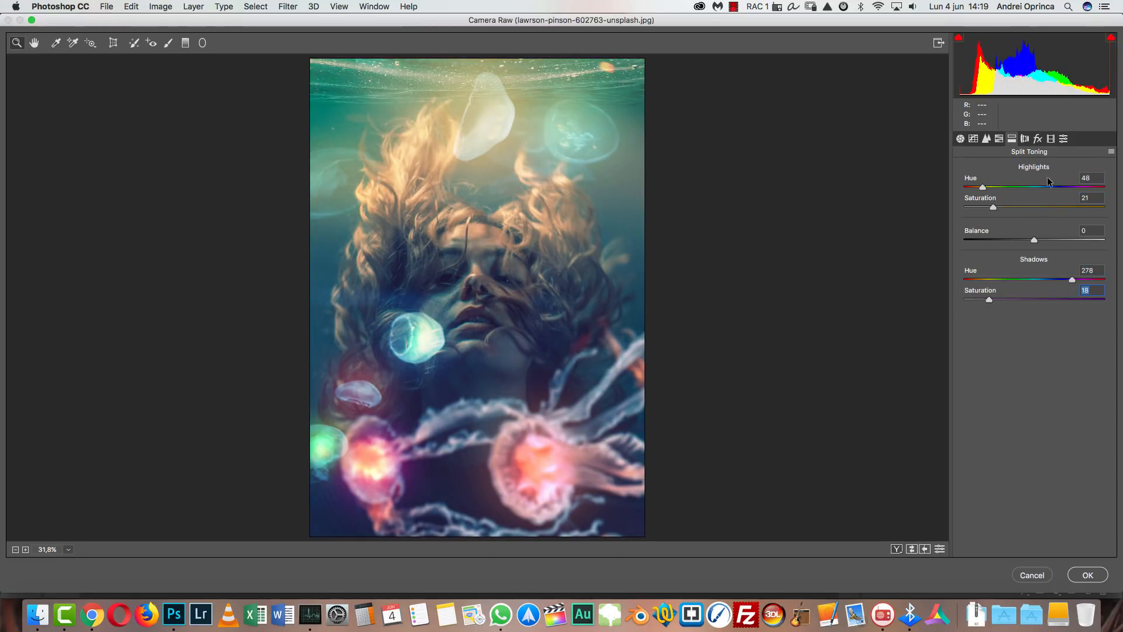
- Draw a large oval Radial Filter around the woman's face and hair, centred near her mouth
click(202, 42)
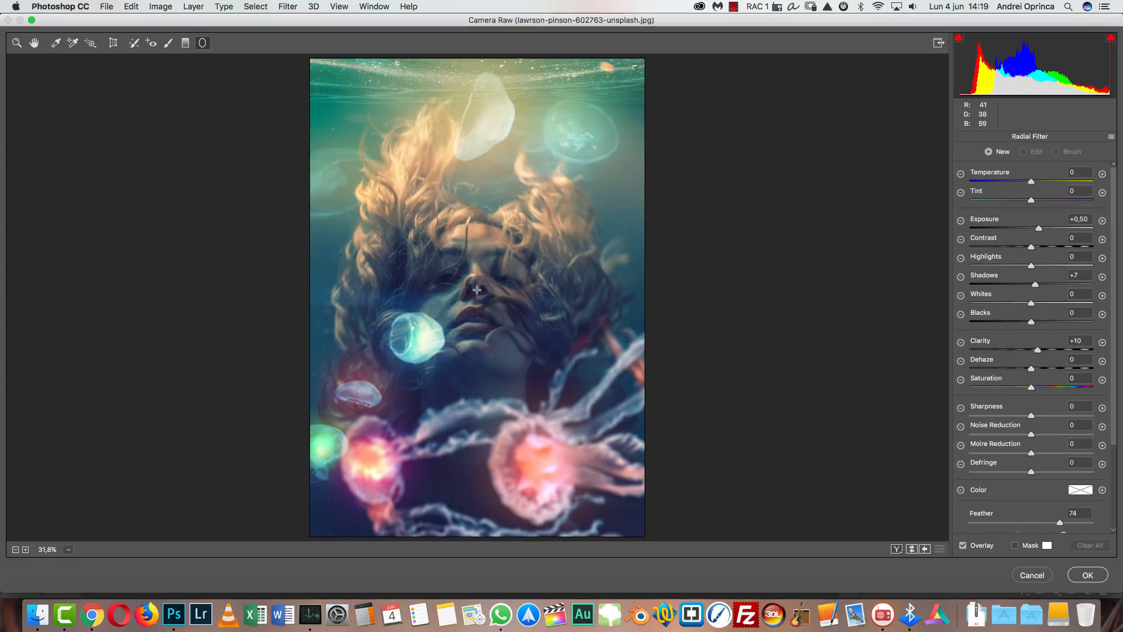
drag(465, 289, 609, 465)
drag(527, 349, 535, 372)
- Reset the Radial Filter's local correction settings, set its Exposure to +0,30 and leave the filter tool
click(1111, 136)
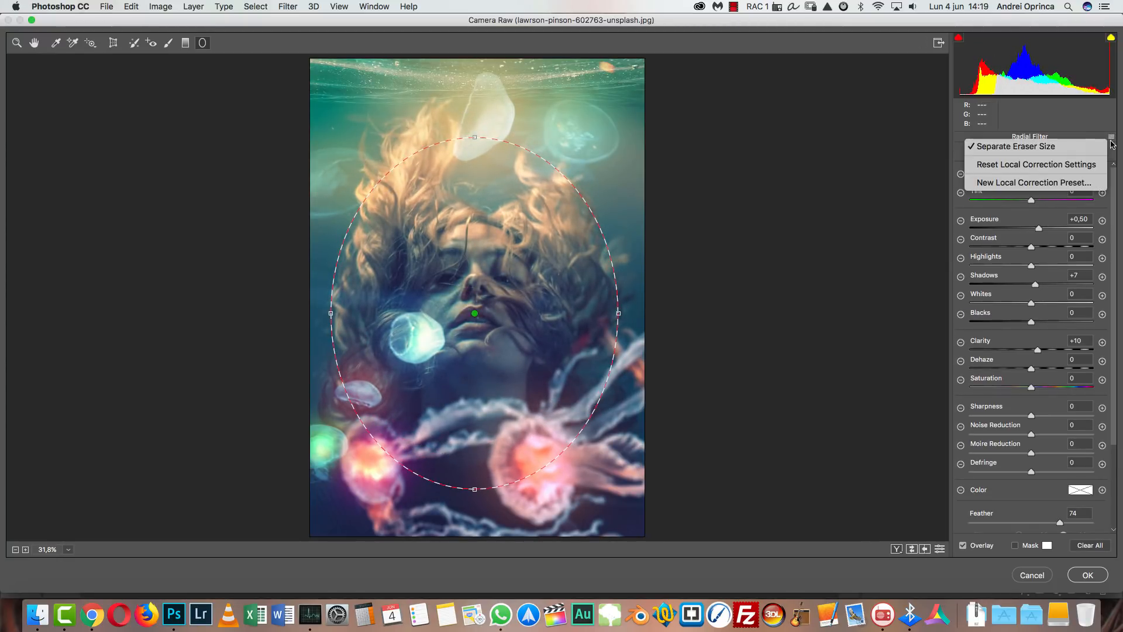
click(1025, 165)
scroll(1115, 398, down, 5)
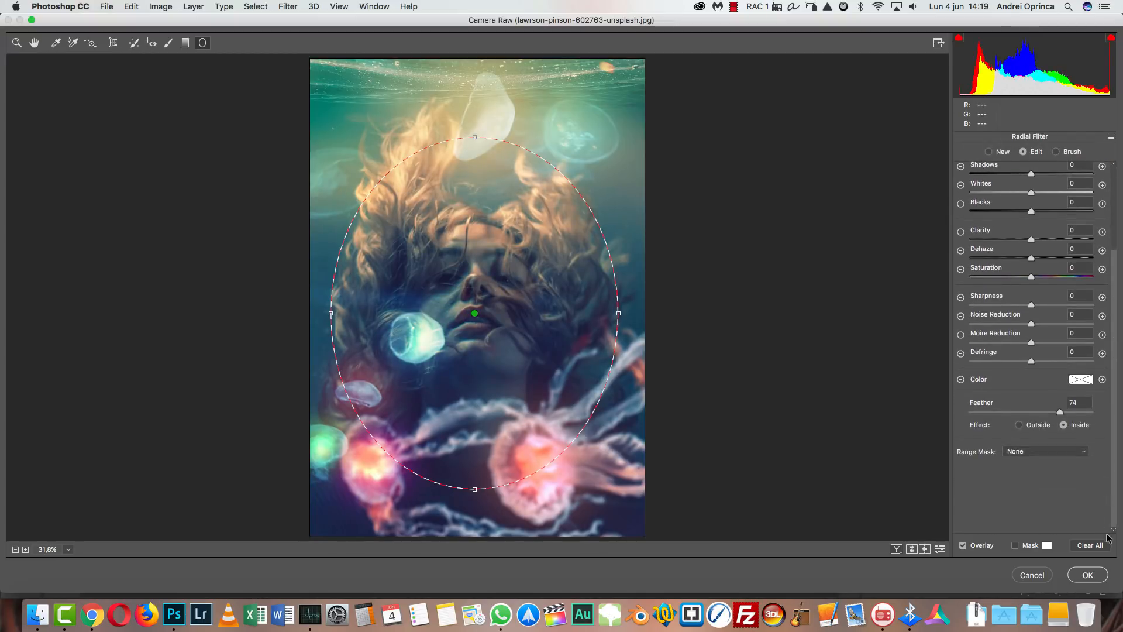
scroll(1113, 421, up, 5)
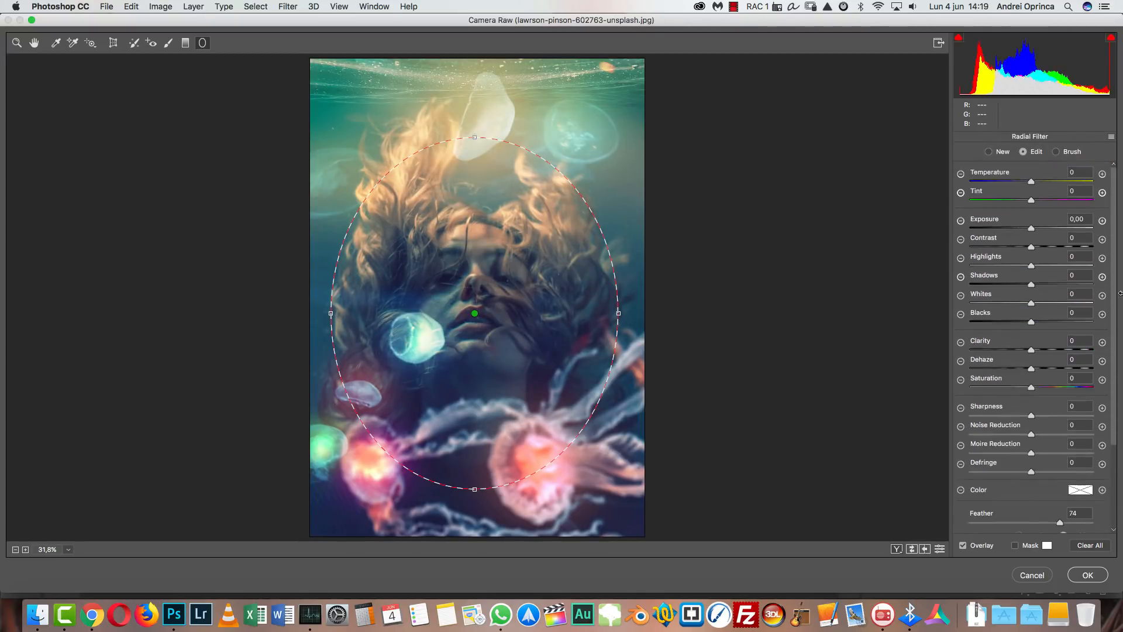
drag(1031, 228, 1036, 229)
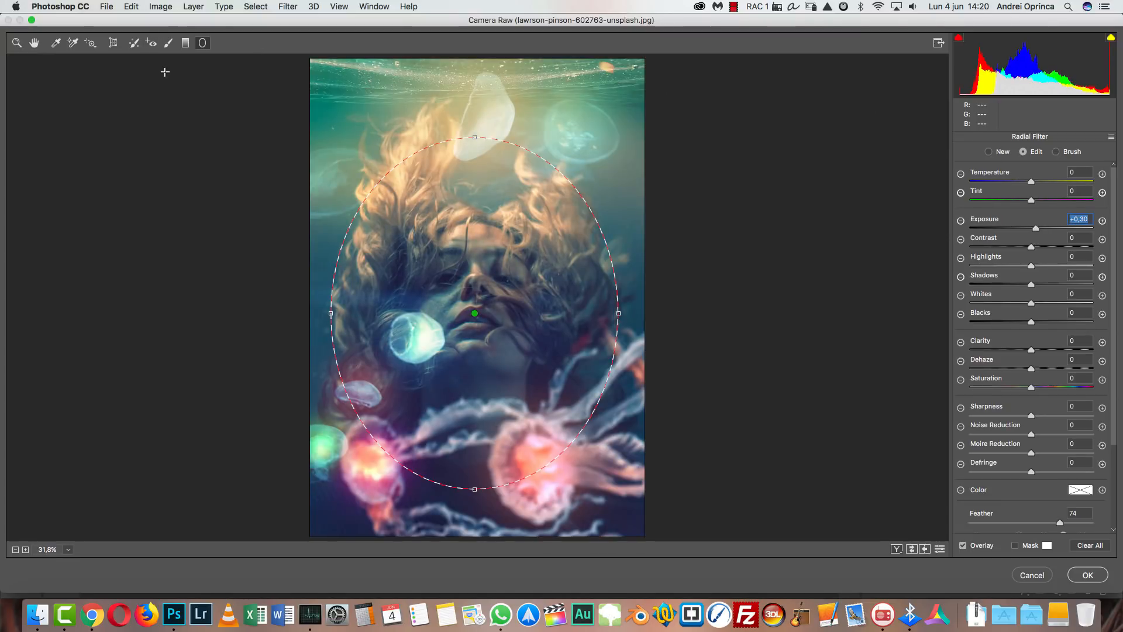
click(35, 42)
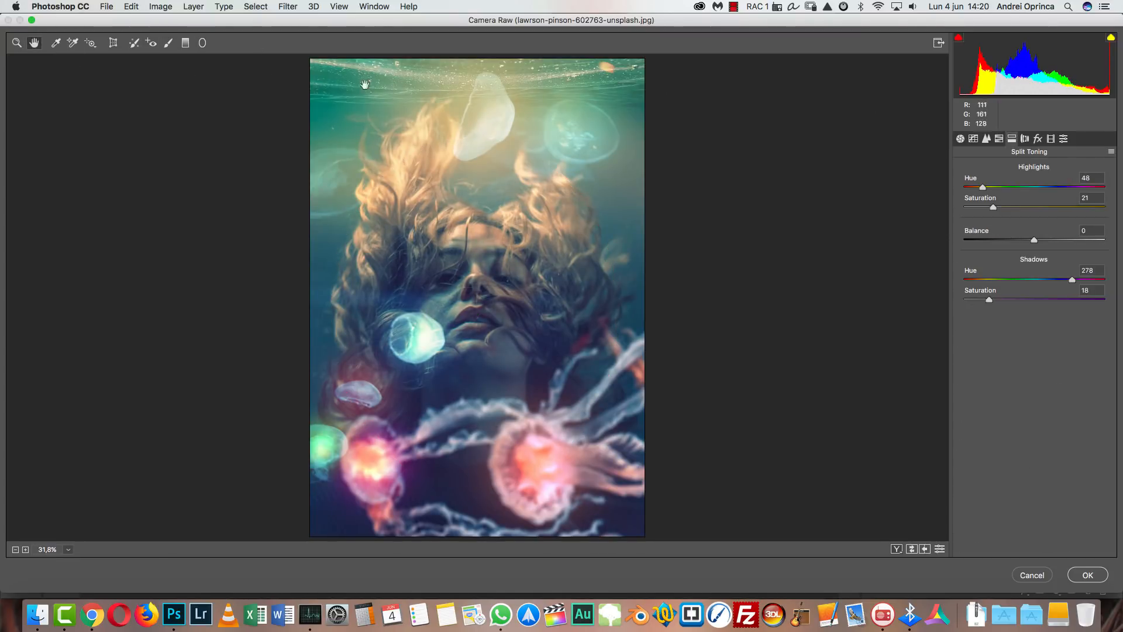
- Add a Highlight Priority post-crop vignette with Amount -17, Midpoint 14, Roundness +34, Feather 100 and Highlights 100
click(1038, 138)
drag(1033, 295, 1023, 294)
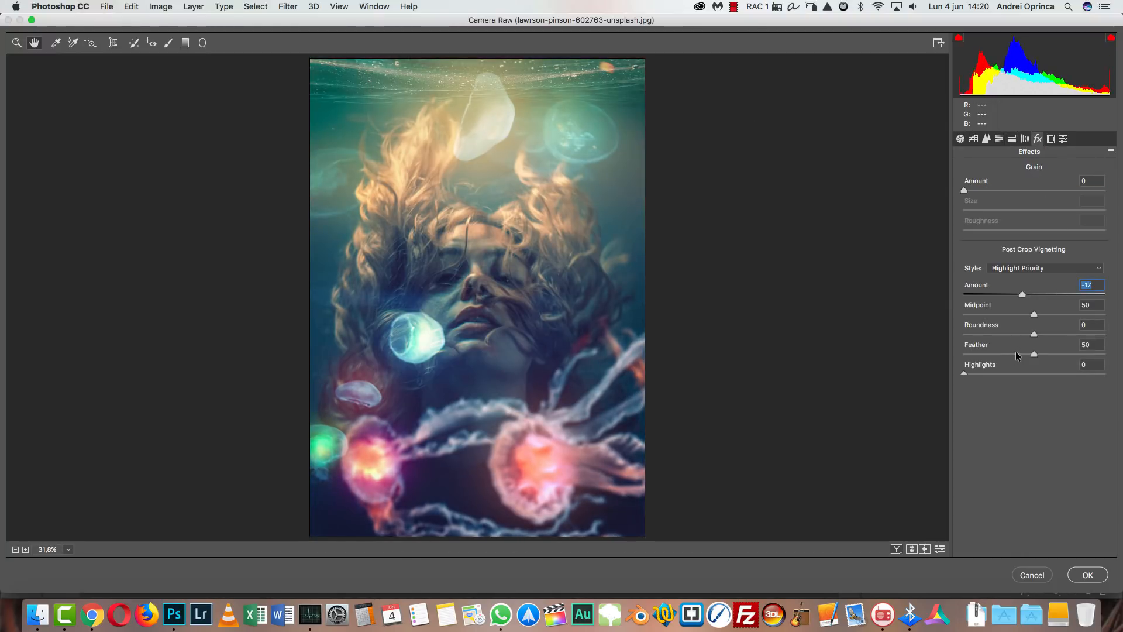
drag(1035, 354, 1106, 354)
drag(1033, 316, 1058, 335)
drag(970, 372, 1105, 374)
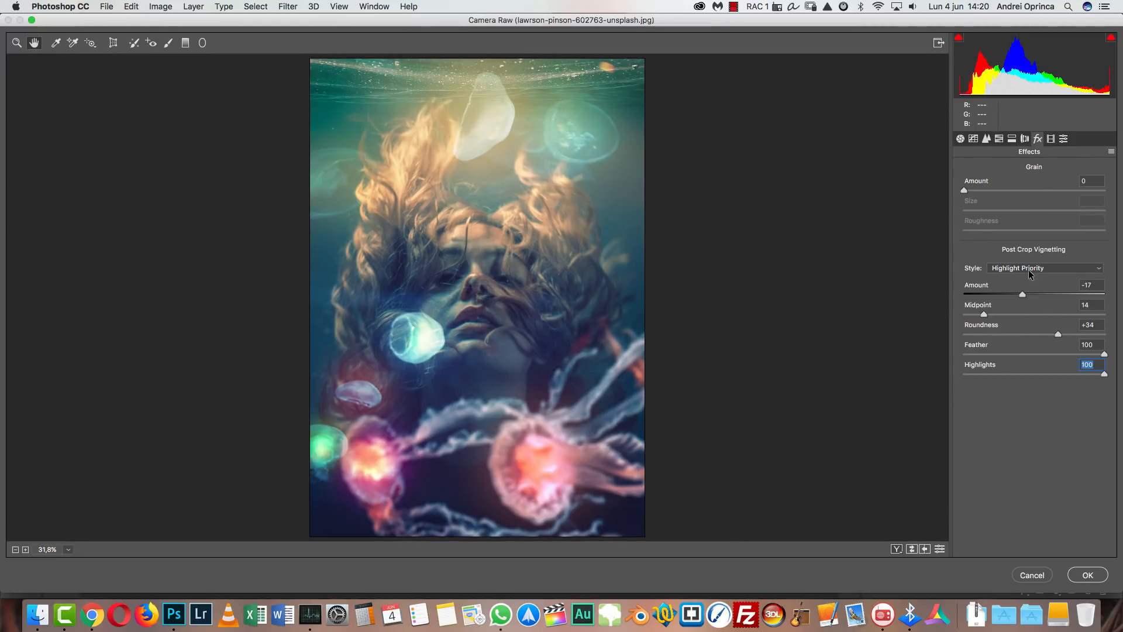
- Lower the Red Primary hue and boost the Green and Blue Primary saturation in the camera calibration
click(1051, 139)
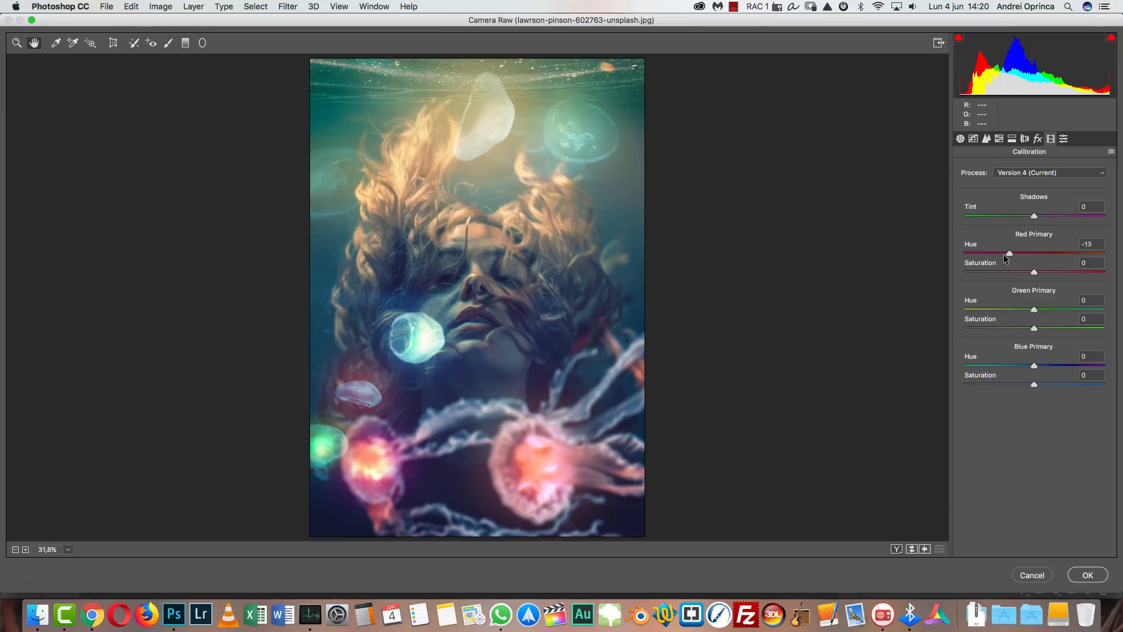
drag(1004, 258, 1053, 329)
drag(1040, 367, 1058, 384)
- Draw a round Radial Filter around the large pink jellyfish and reset its local correction settings
click(202, 42)
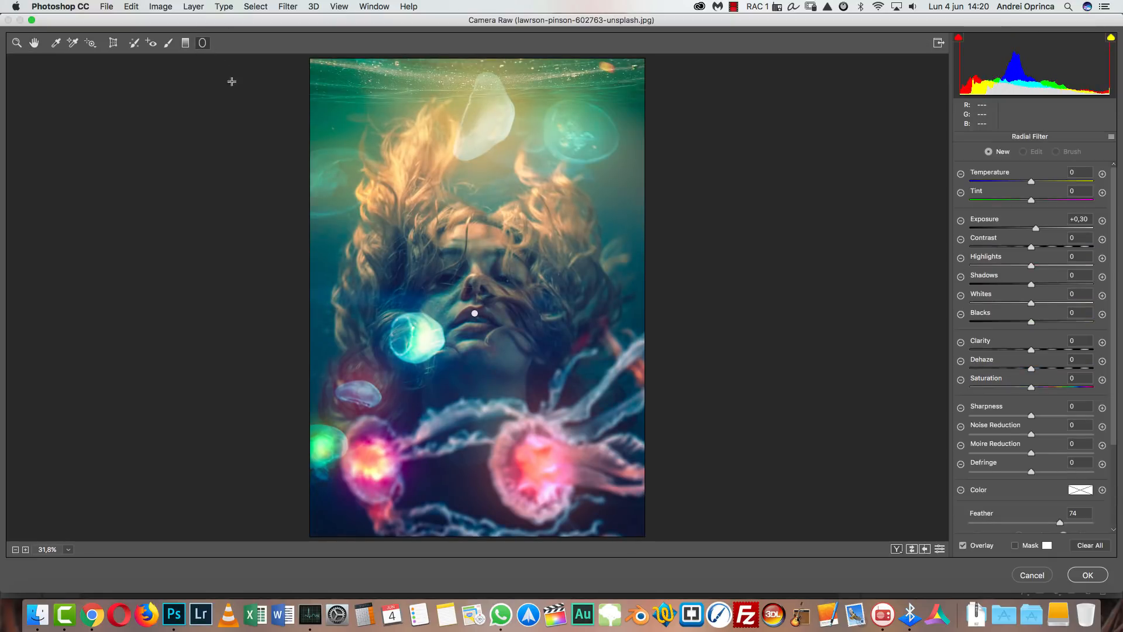
drag(533, 466, 592, 518)
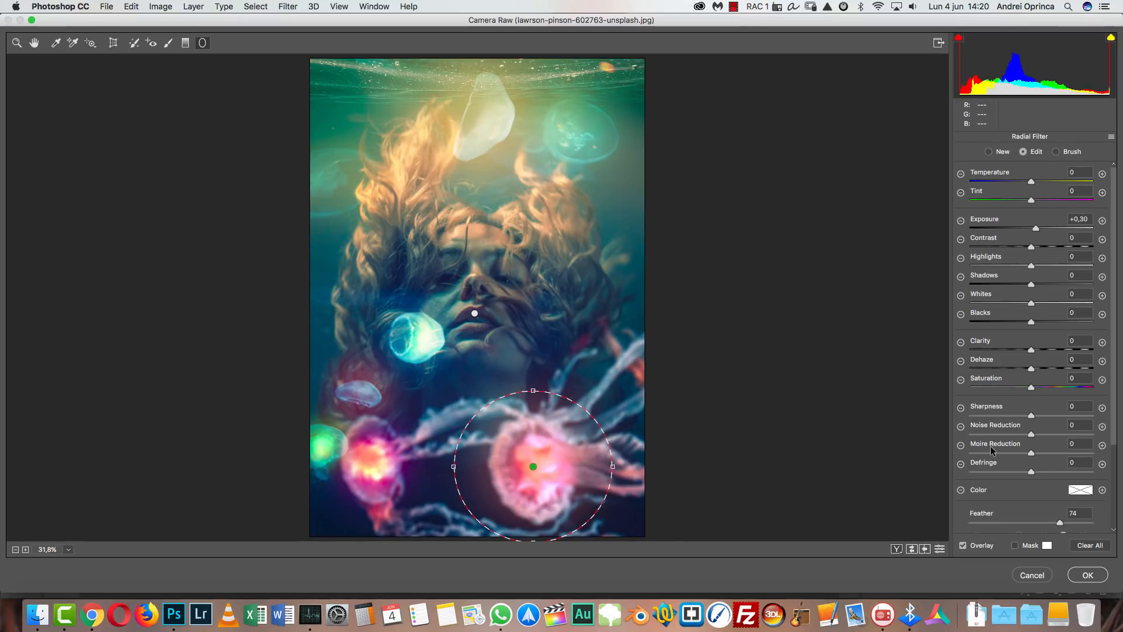
click(1112, 138)
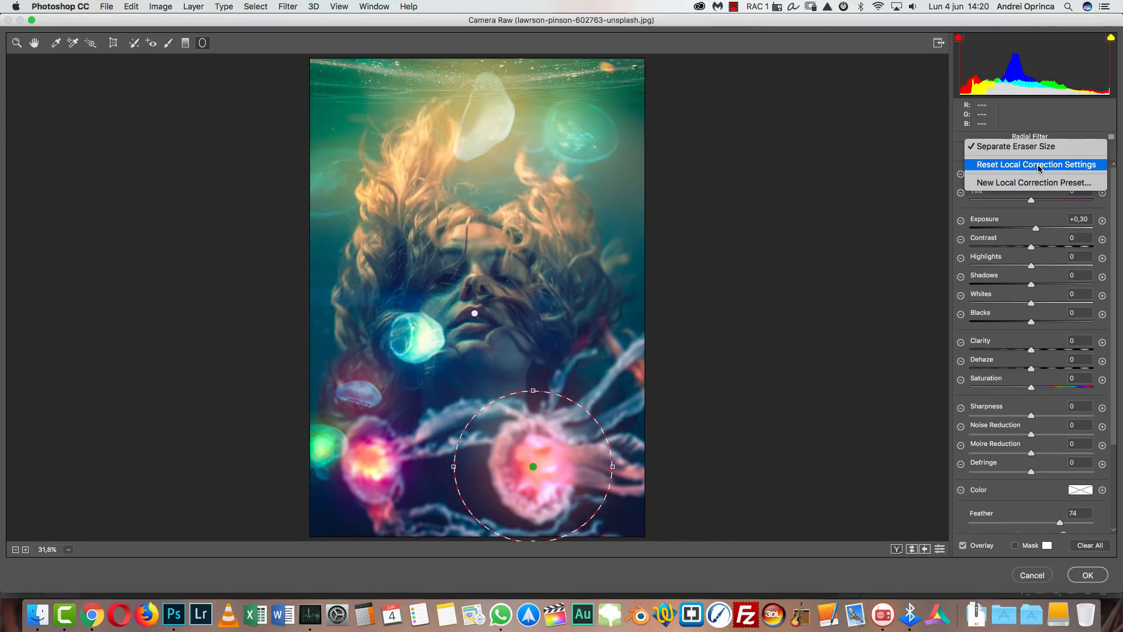
click(1036, 165)
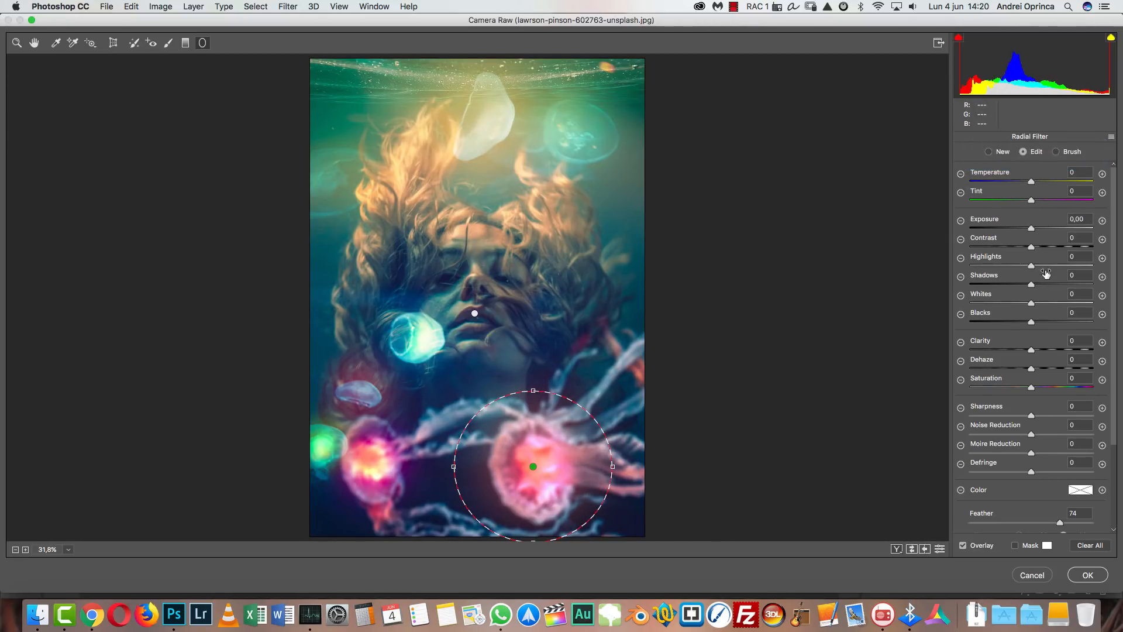
- Set the pink jellyfish filter's Dehaze to -6, Saturation to +54 and Highlights to +29, keeping Temperature at 0
drag(1031, 369, 1014, 370)
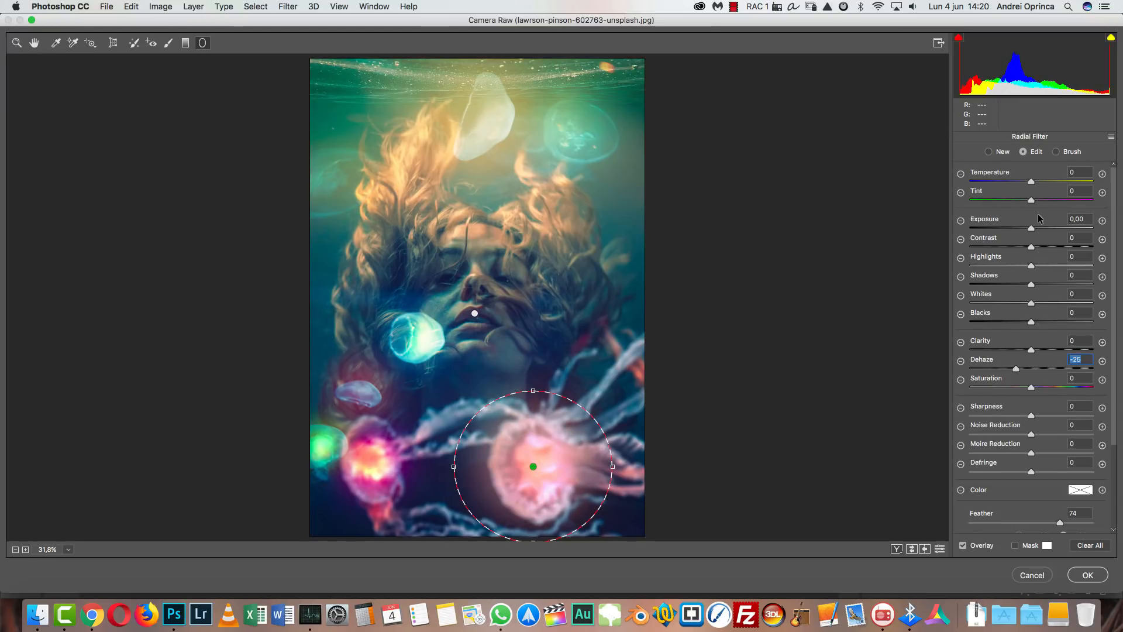
drag(1032, 182, 1052, 186)
double_click(1053, 182)
mouse_move(1032, 387)
mouse_down()
mouse_move(1066, 384)
mouse_move(1029, 370)
mouse_up()
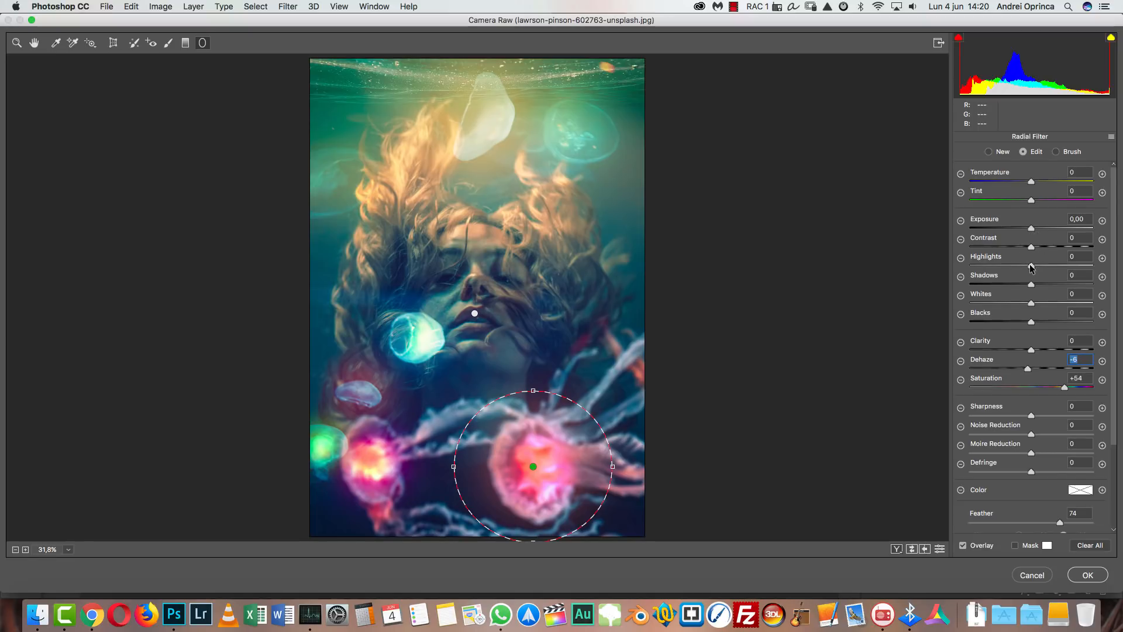
drag(1031, 266, 1049, 267)
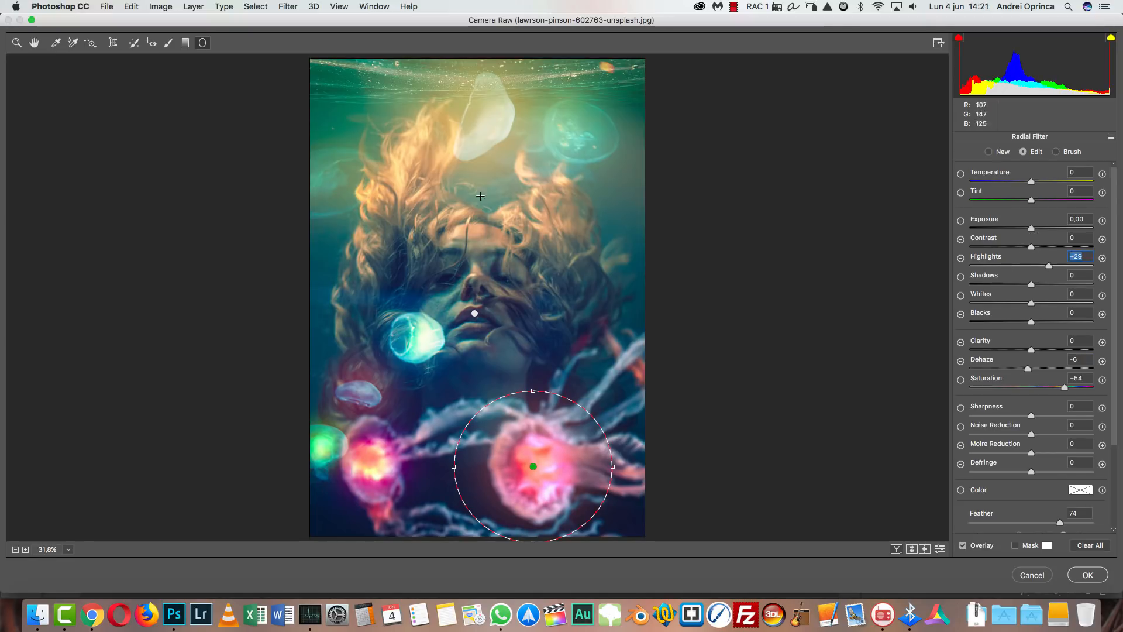
- Add a wide Radial Filter over the water surface and upper hair with Exposure +0,45, Saturation +8 and Clarity +12, and apply the Camera Raw Filter
drag(455, 122, 633, 218)
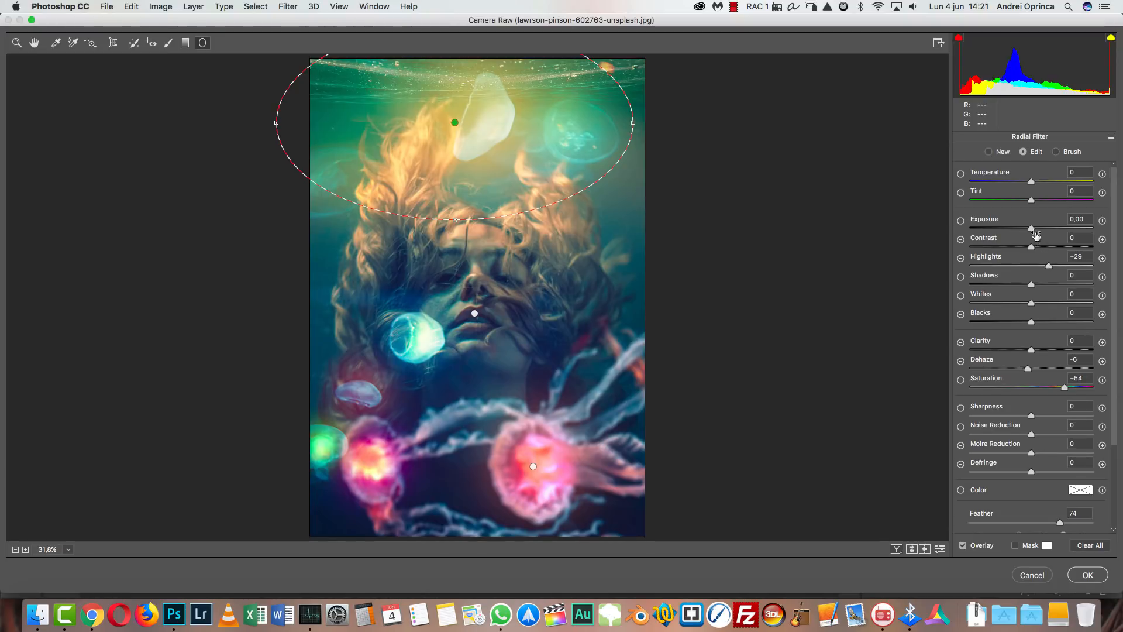
drag(1032, 229, 1038, 229)
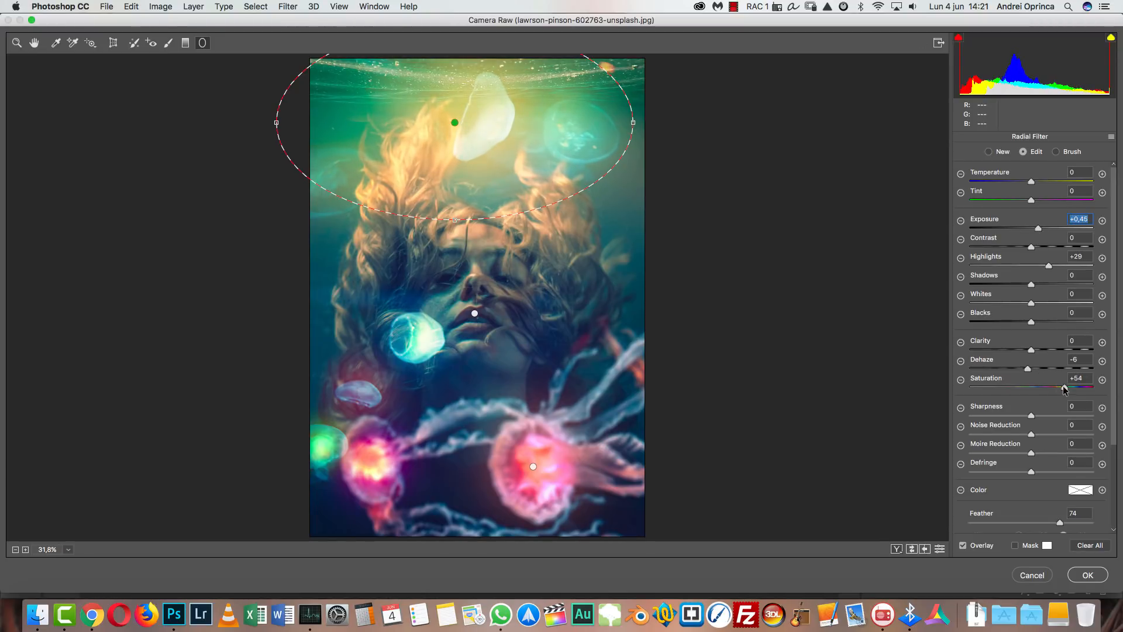
drag(1065, 387, 1040, 350)
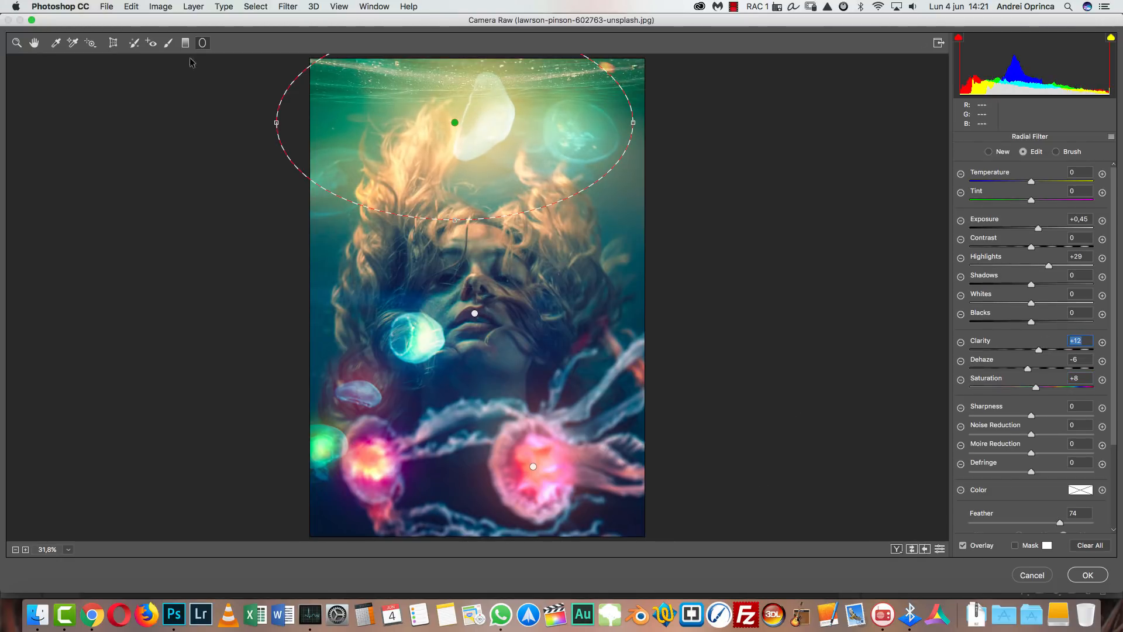
click(1088, 575)
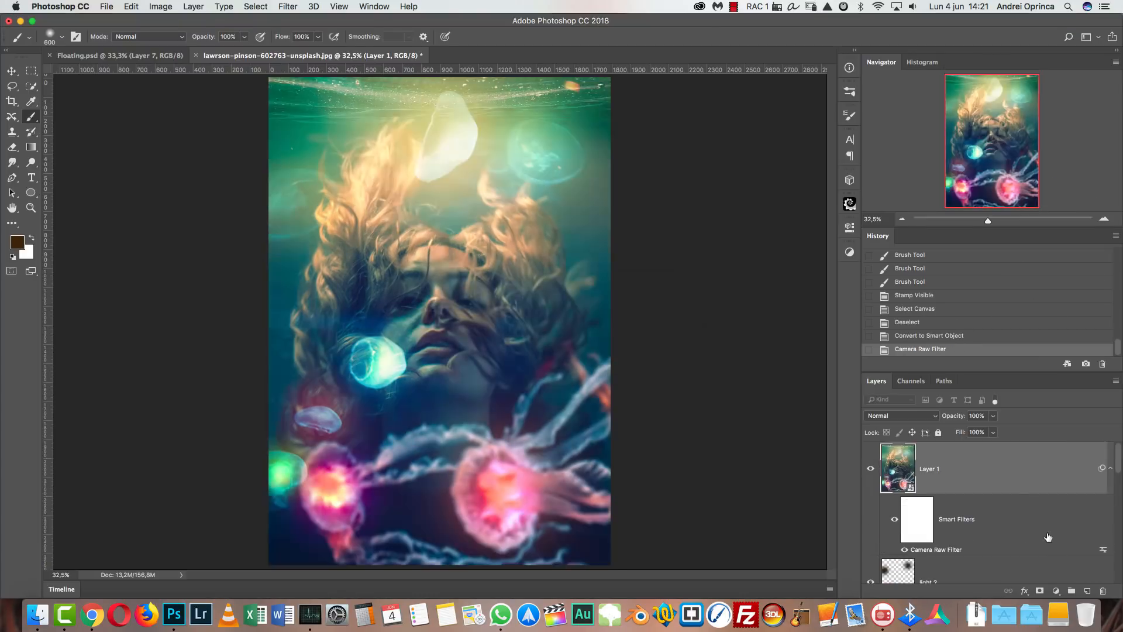
- Toggle the visibility of the graded Layer 1 to compare the composite before and after the Camera Raw grading
click(871, 468)
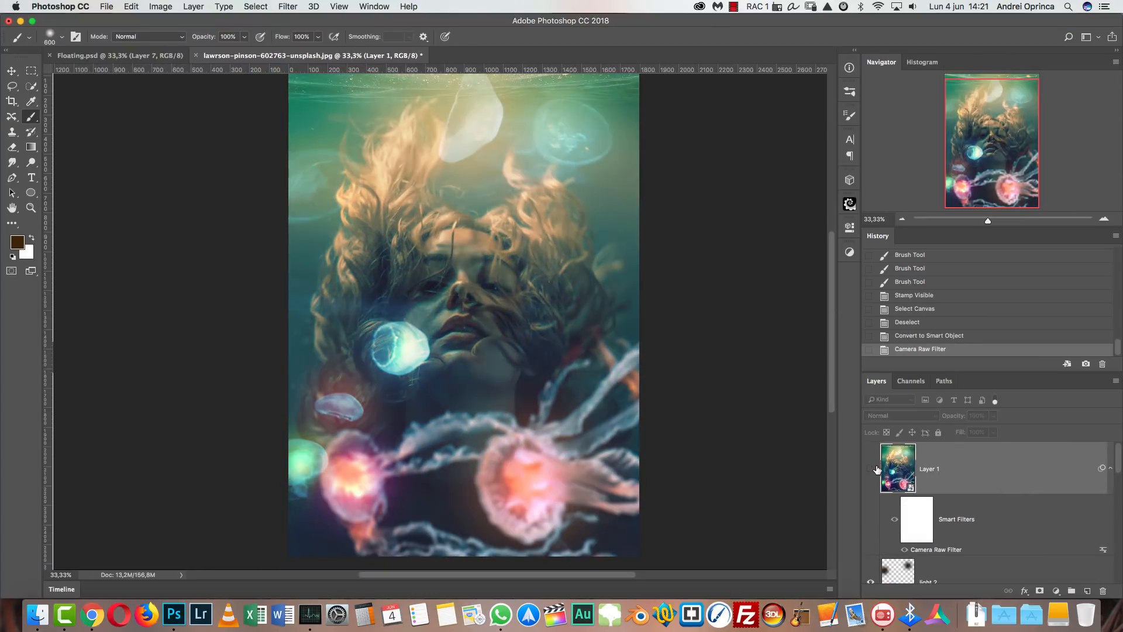
click(871, 468)
click(871, 468)
click(871, 468)
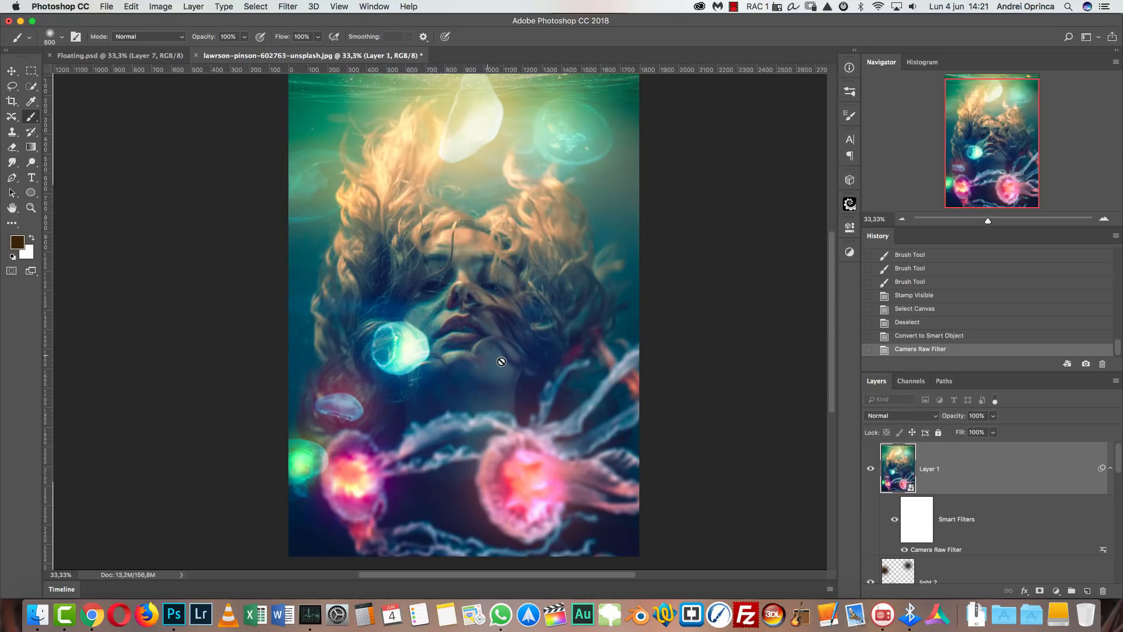
- Compare the finished composite with the reference Floating.psd, viewing both documents at 25%, and return to the composite
click(900, 220)
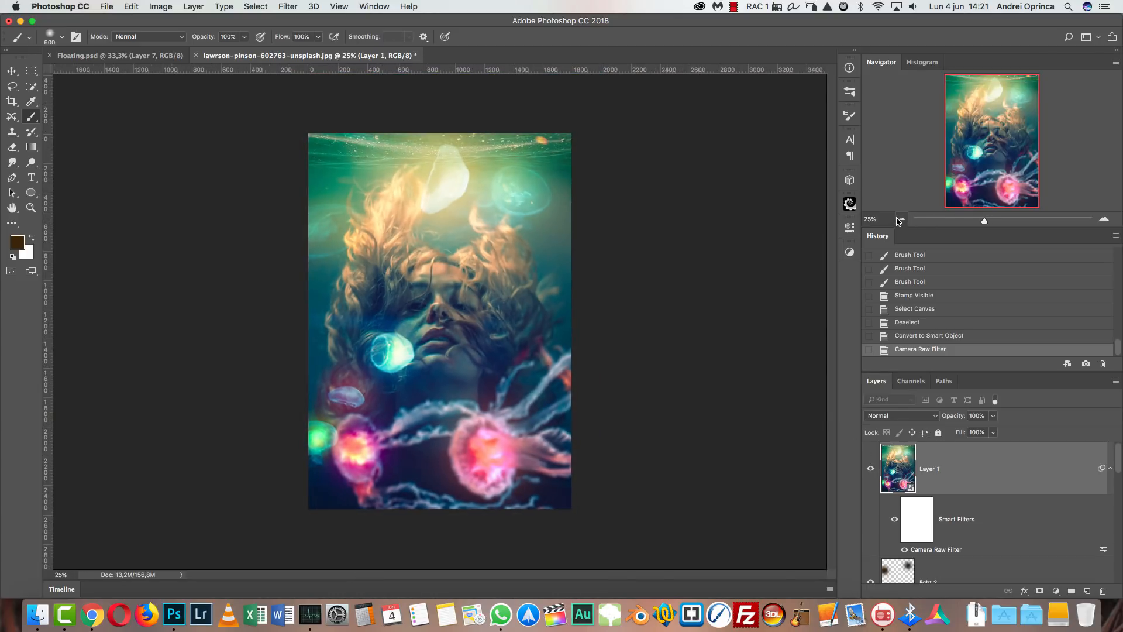
click(82, 55)
click(902, 219)
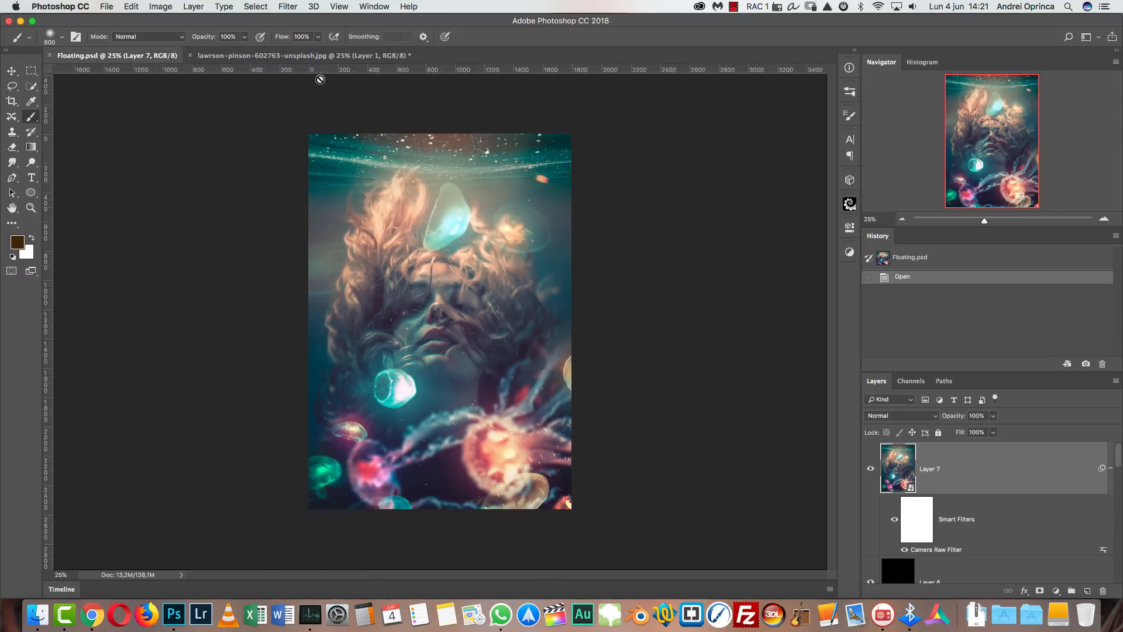
click(300, 56)
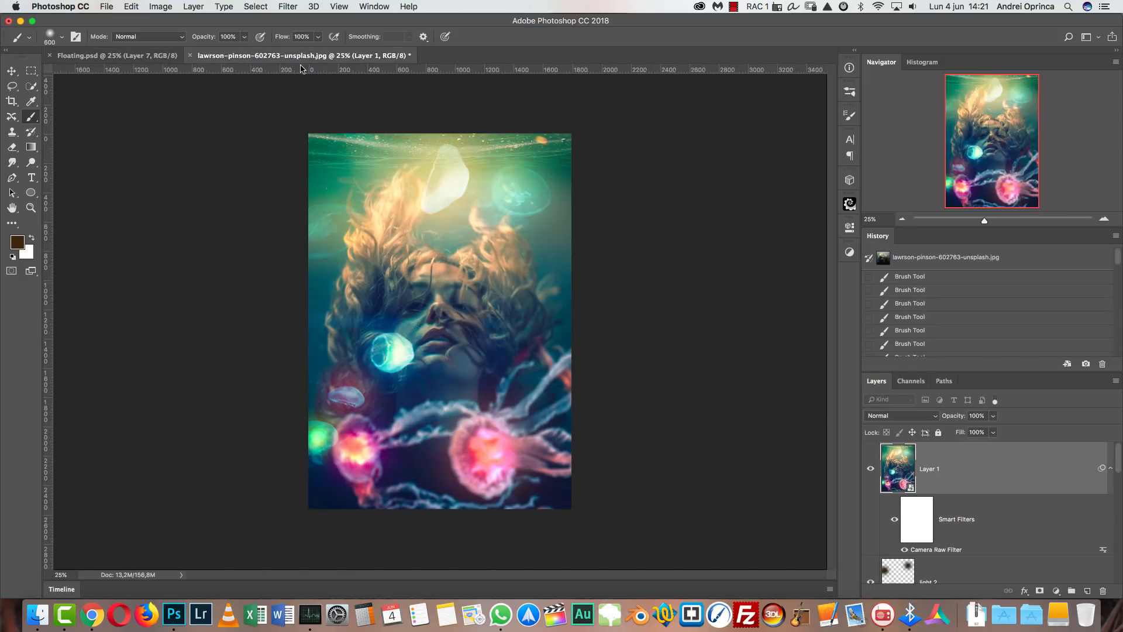